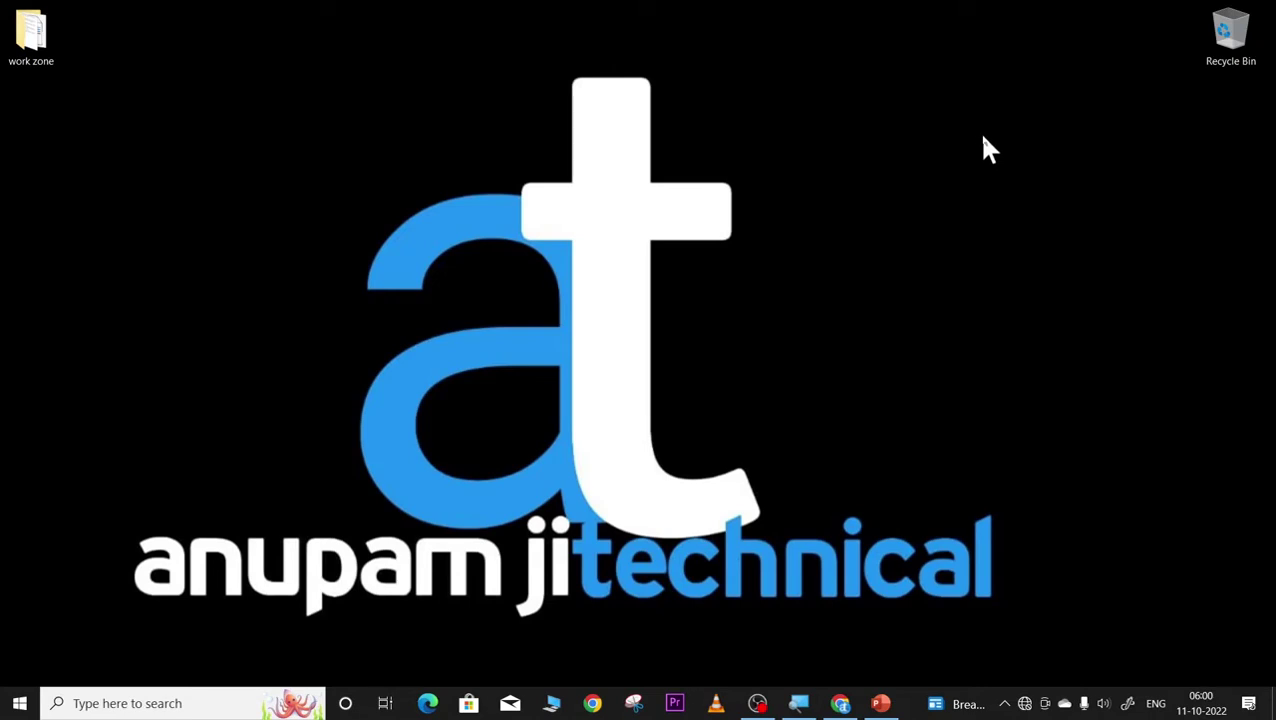
# Create a blank 'New Microsoft Word Document' on the desktop with the default name and open it in Word.
pyautogui.rightClick(981, 140)
pyautogui.moveTo(1065, 280)
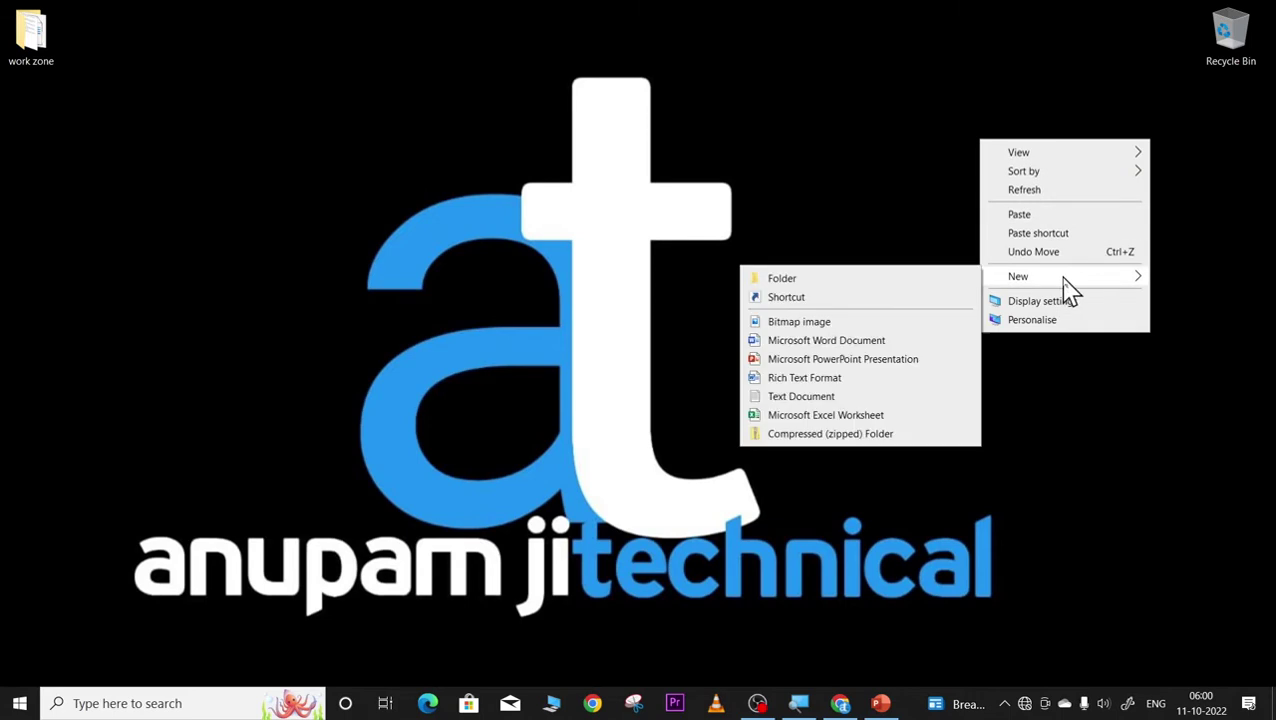
pyautogui.click(828, 340)
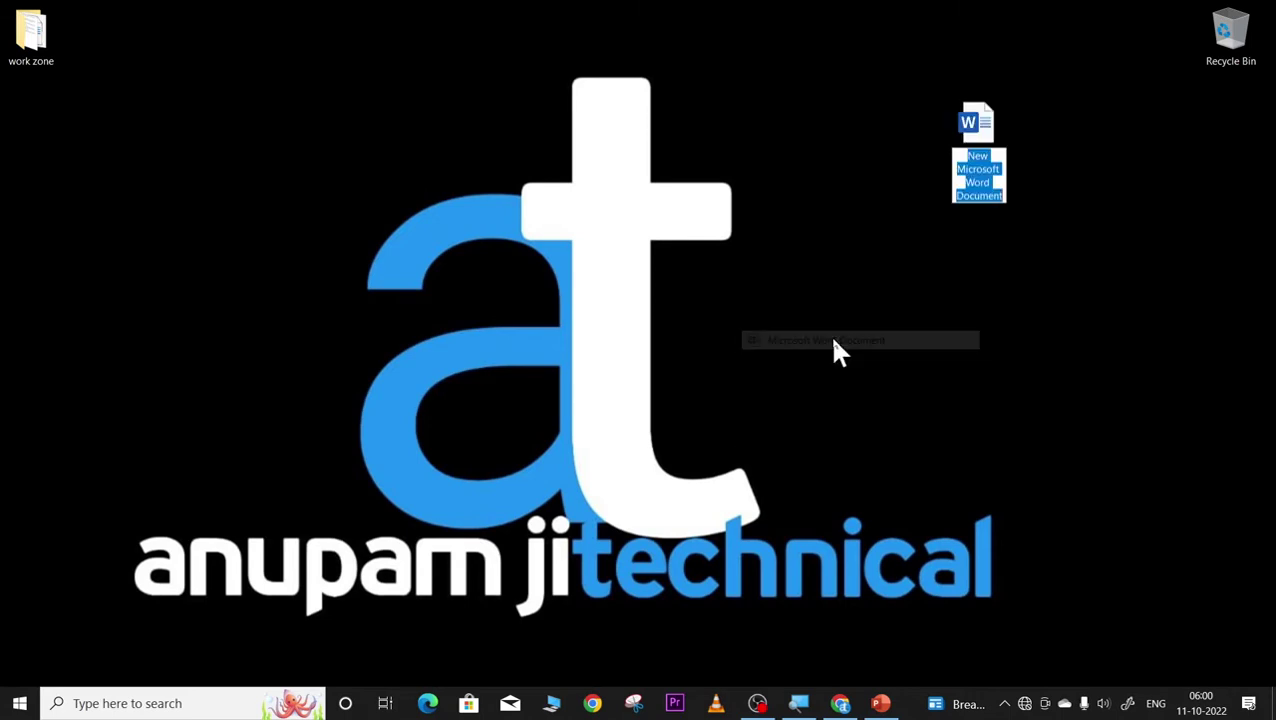
pyautogui.click(1037, 296)
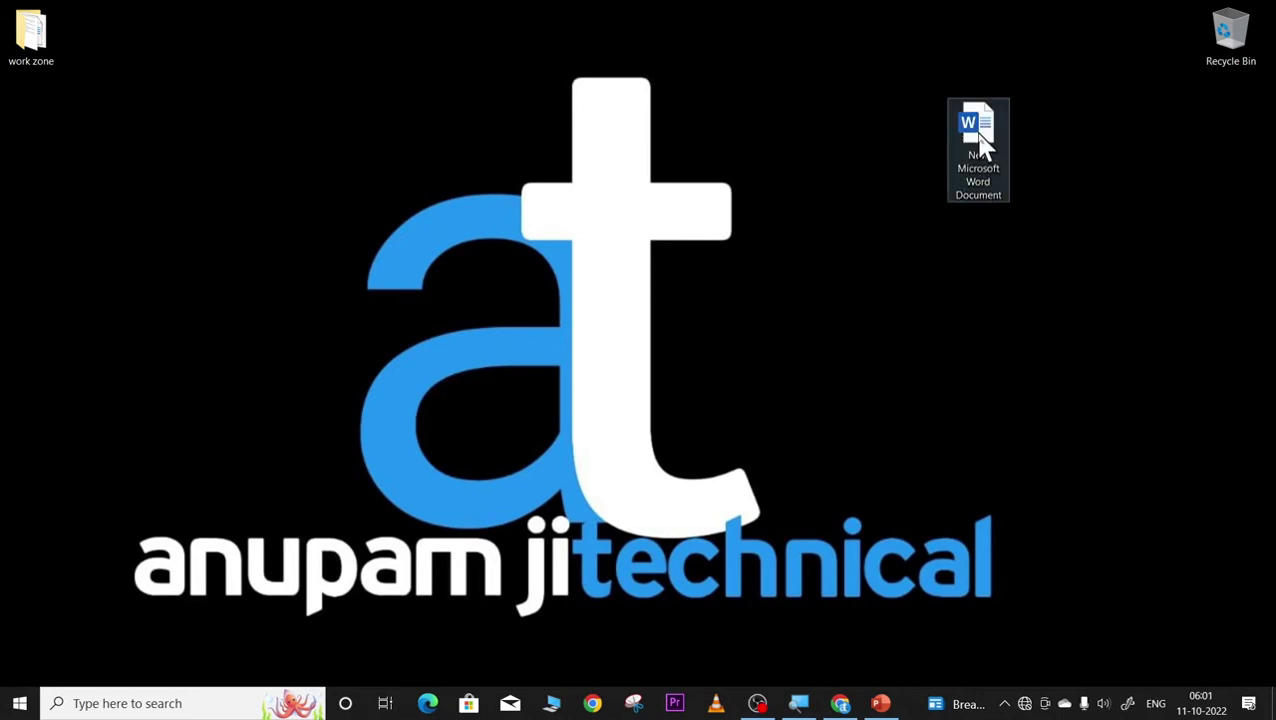
pyautogui.doubleClick(981, 143)
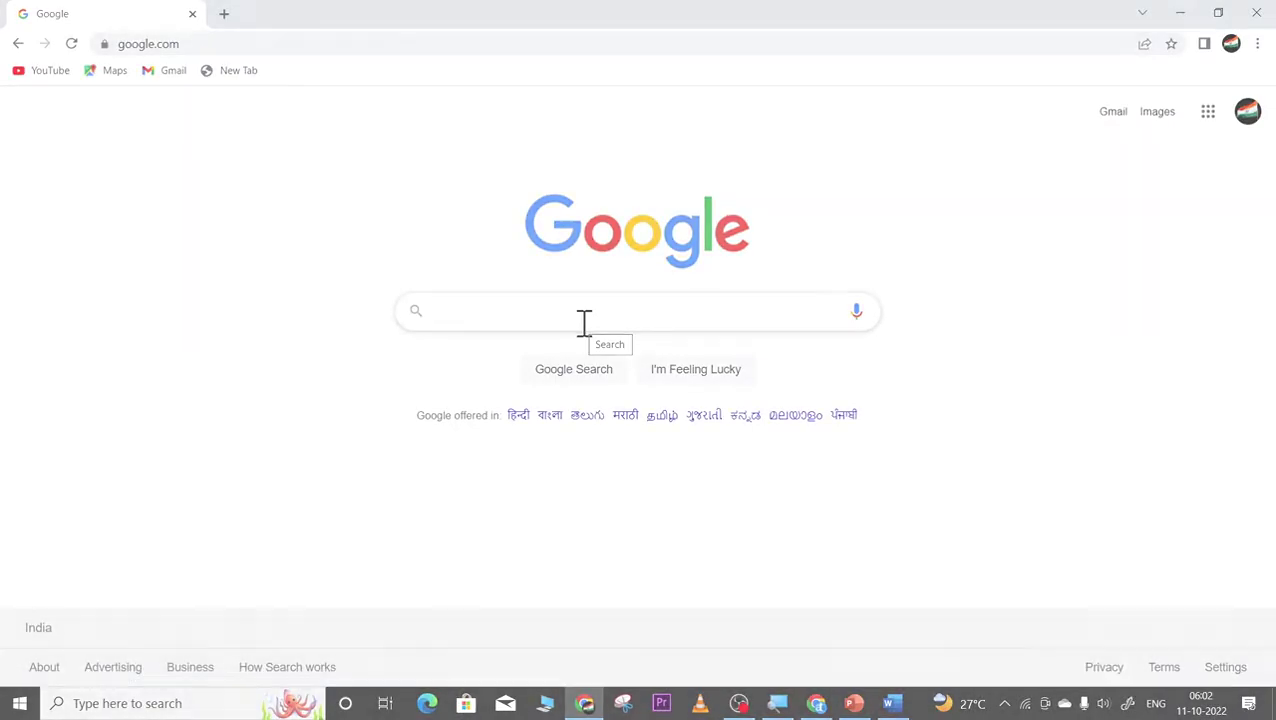
# Search Google for youtube, go to YouTube, and open the technical tutorials channel's page.
pyautogui.write('youtube')
pyautogui.press('Return')
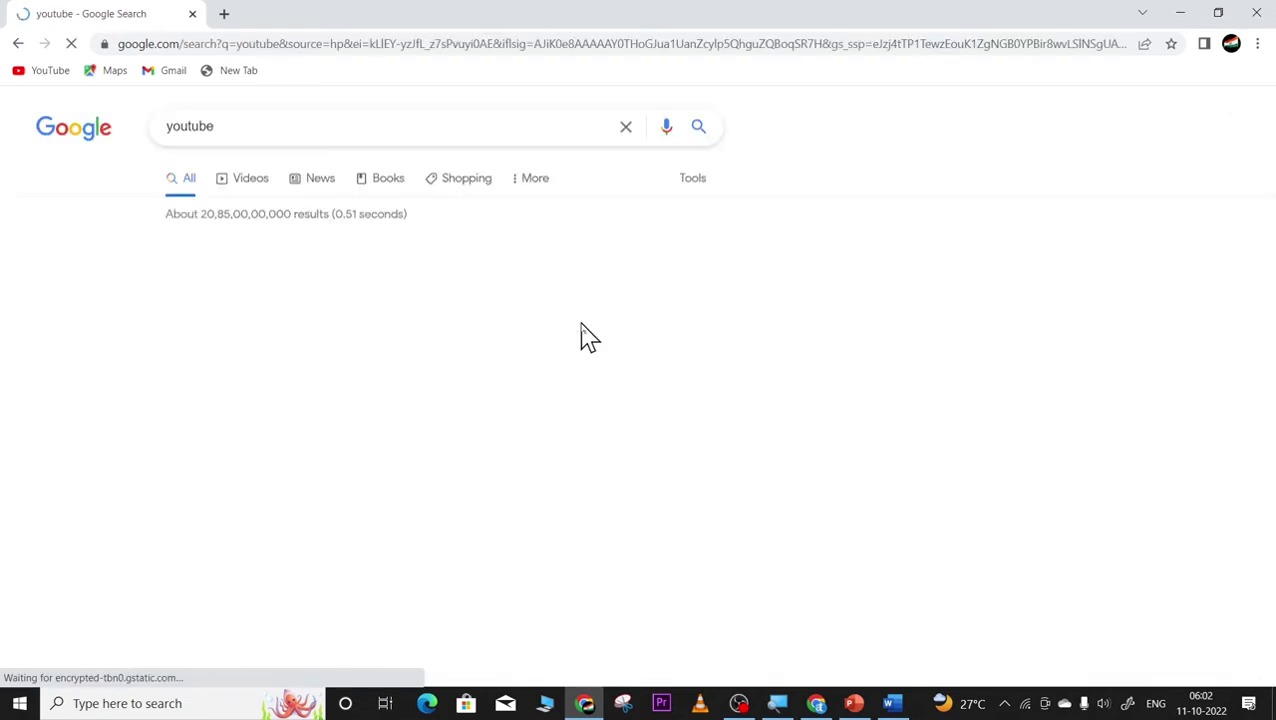
pyautogui.click(193, 272)
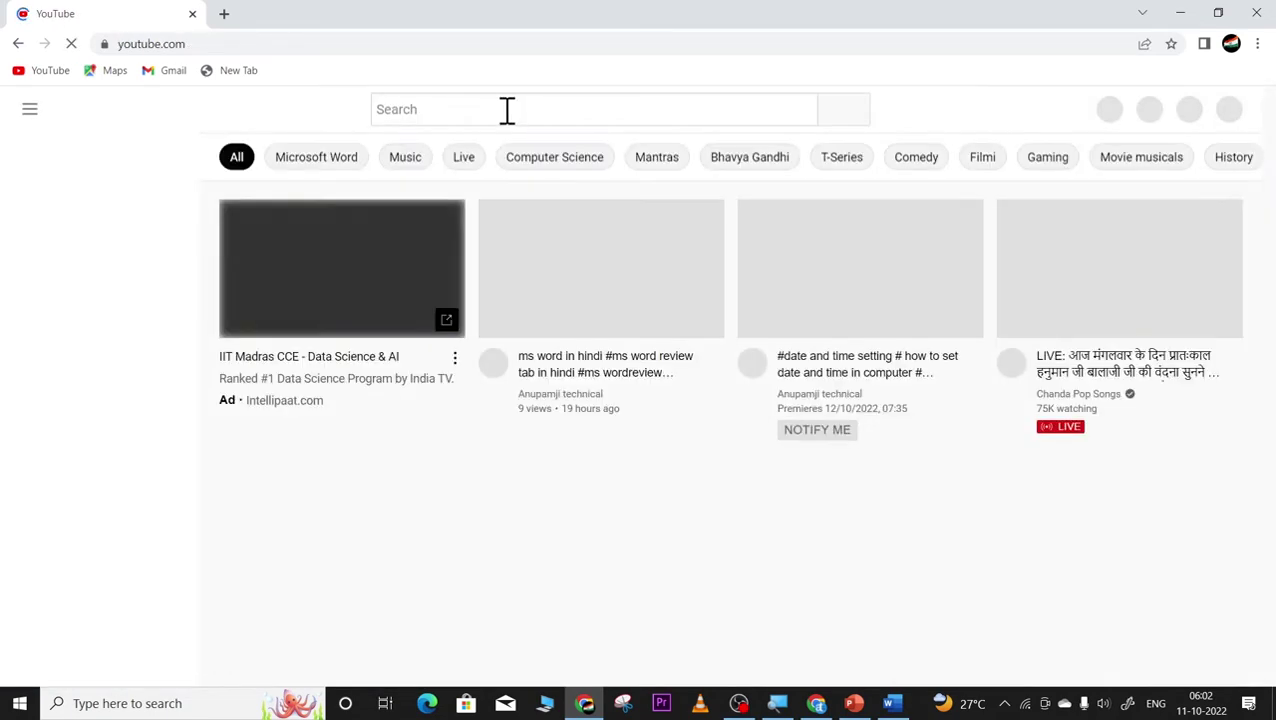
pyautogui.click(513, 108)
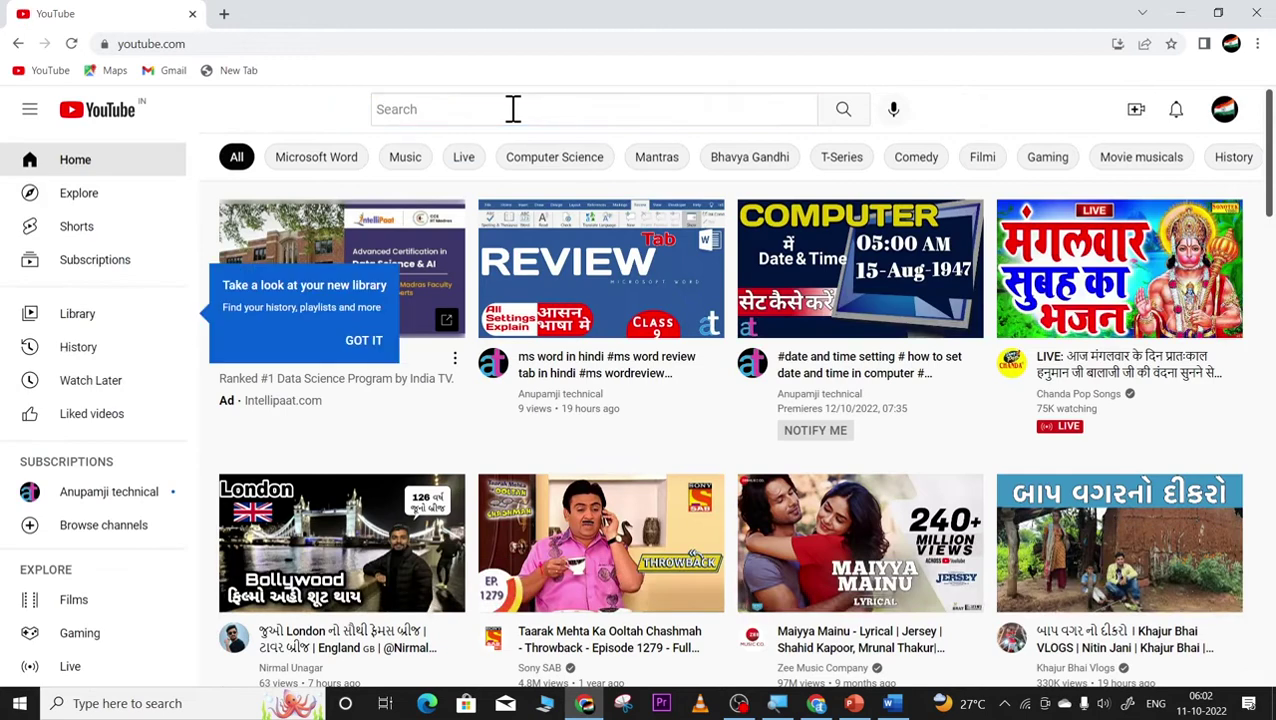
pyautogui.click(515, 108)
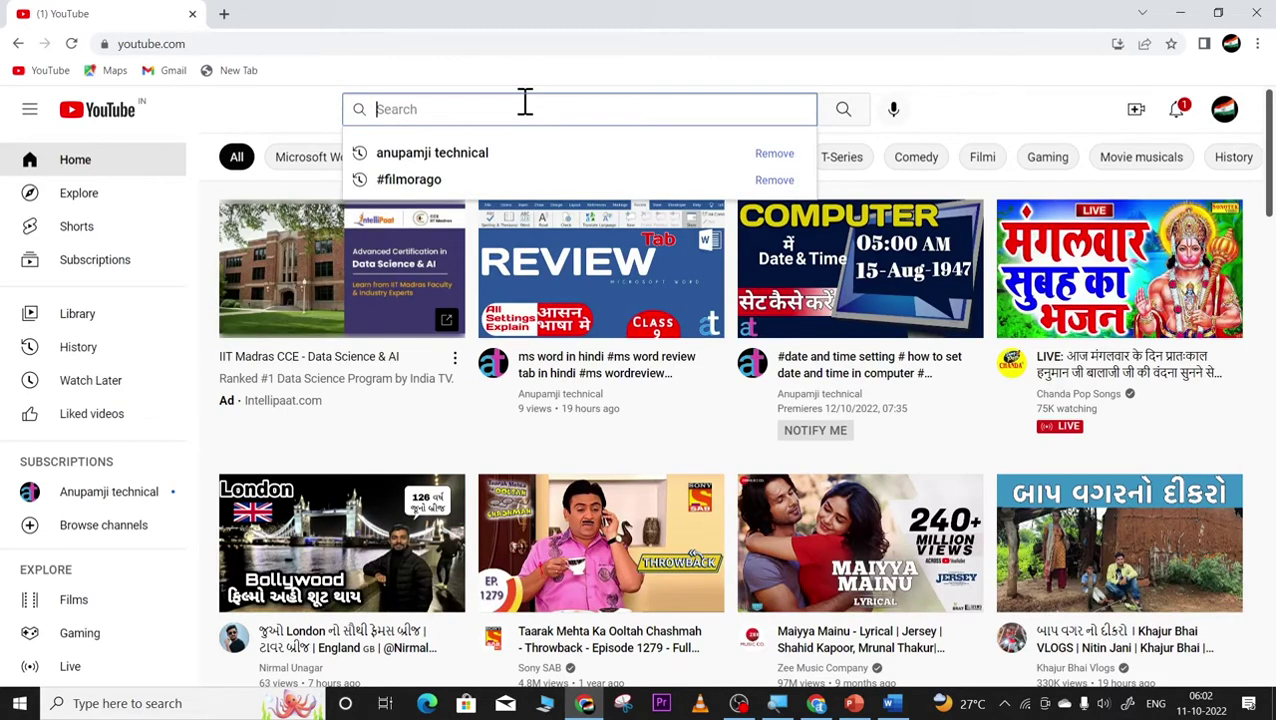
pyautogui.write('Anupamji technical')
pyautogui.press('Return')
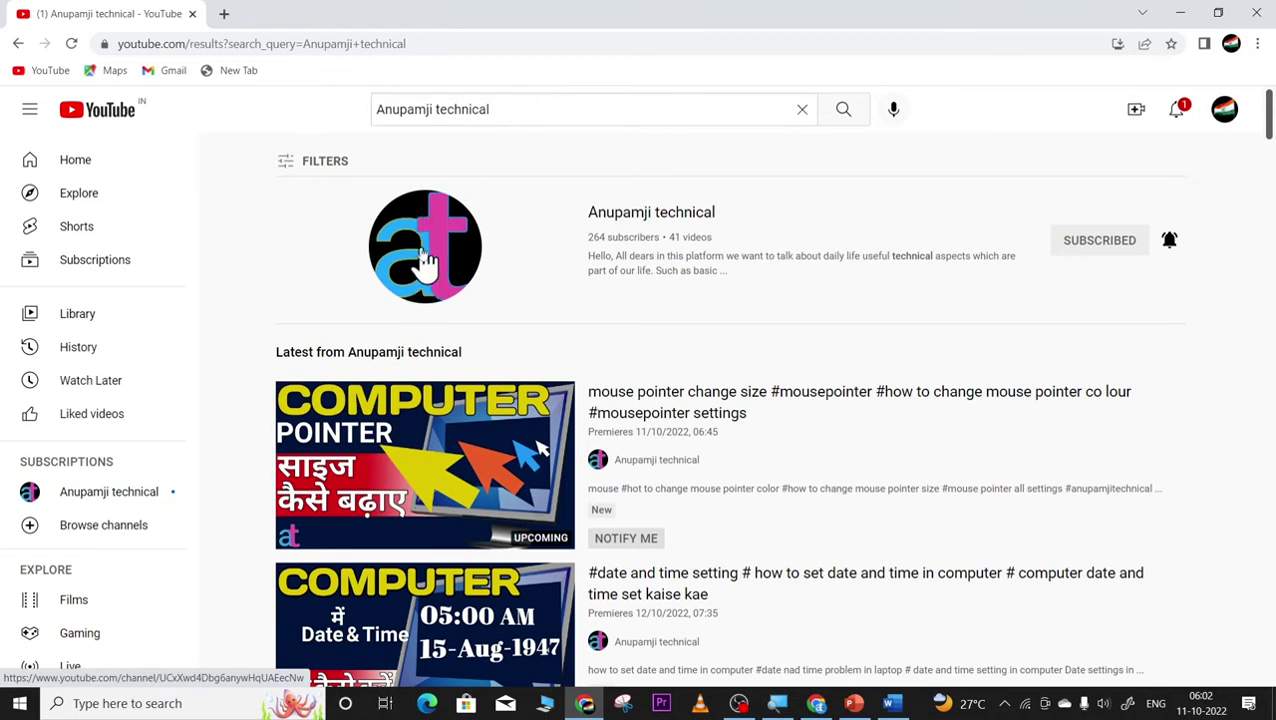
pyautogui.click(421, 250)
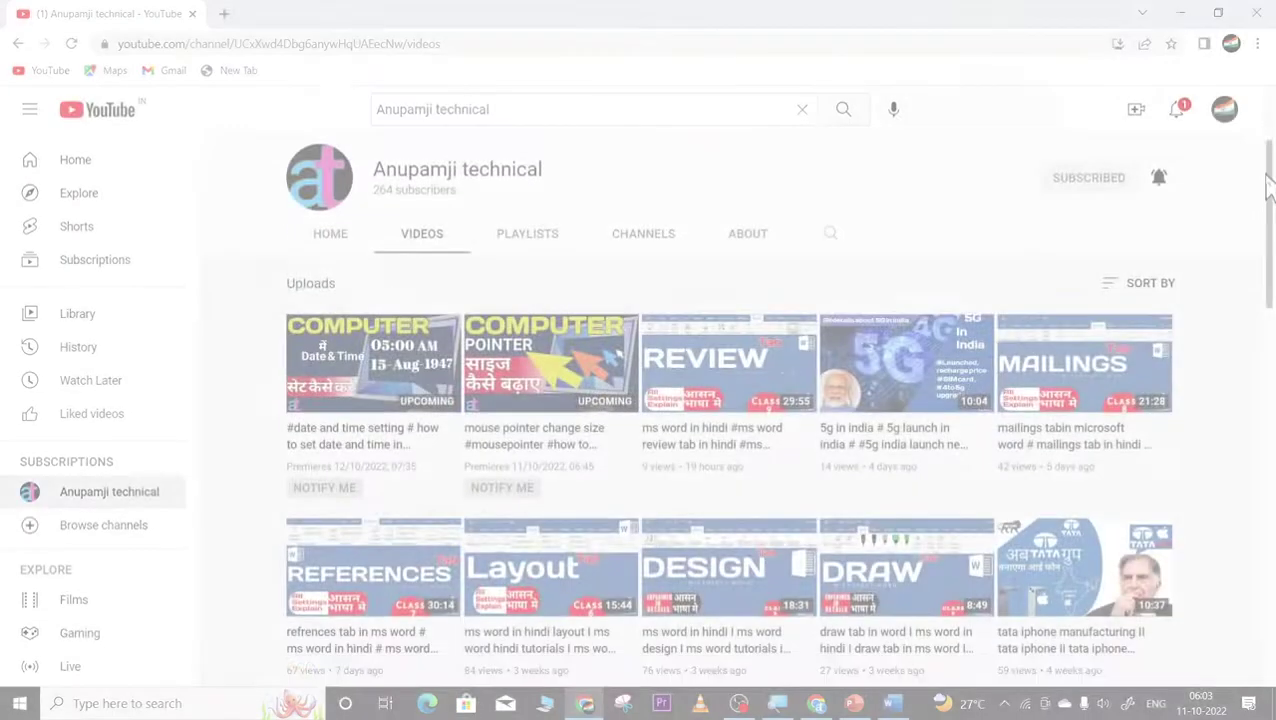
# Resubscribe to the channel and set its notification bell to All uploads.
pyautogui.scroll(-3, 1262, 222)
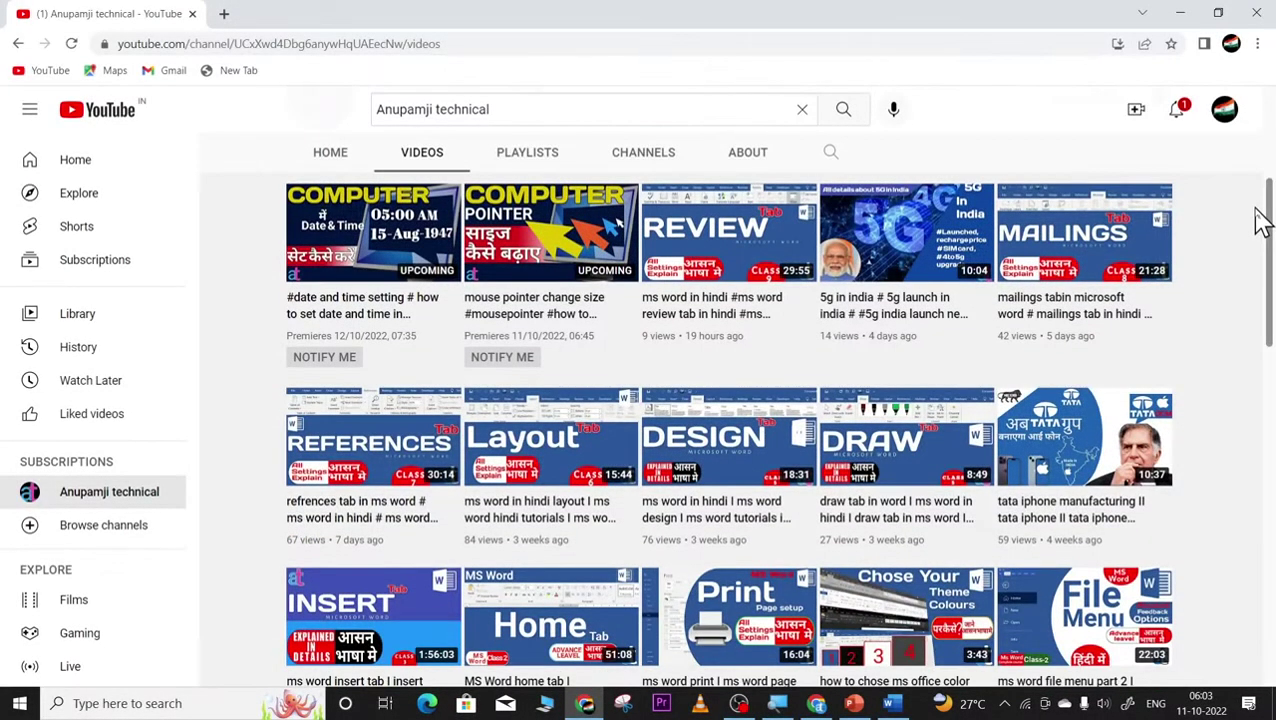
pyautogui.moveTo(1262, 222)
pyautogui.mouseDown()
pyautogui.moveTo(1262, 541)
pyautogui.moveTo(1233, 382)
pyautogui.moveTo(1152, 155)
pyautogui.mouseUp()
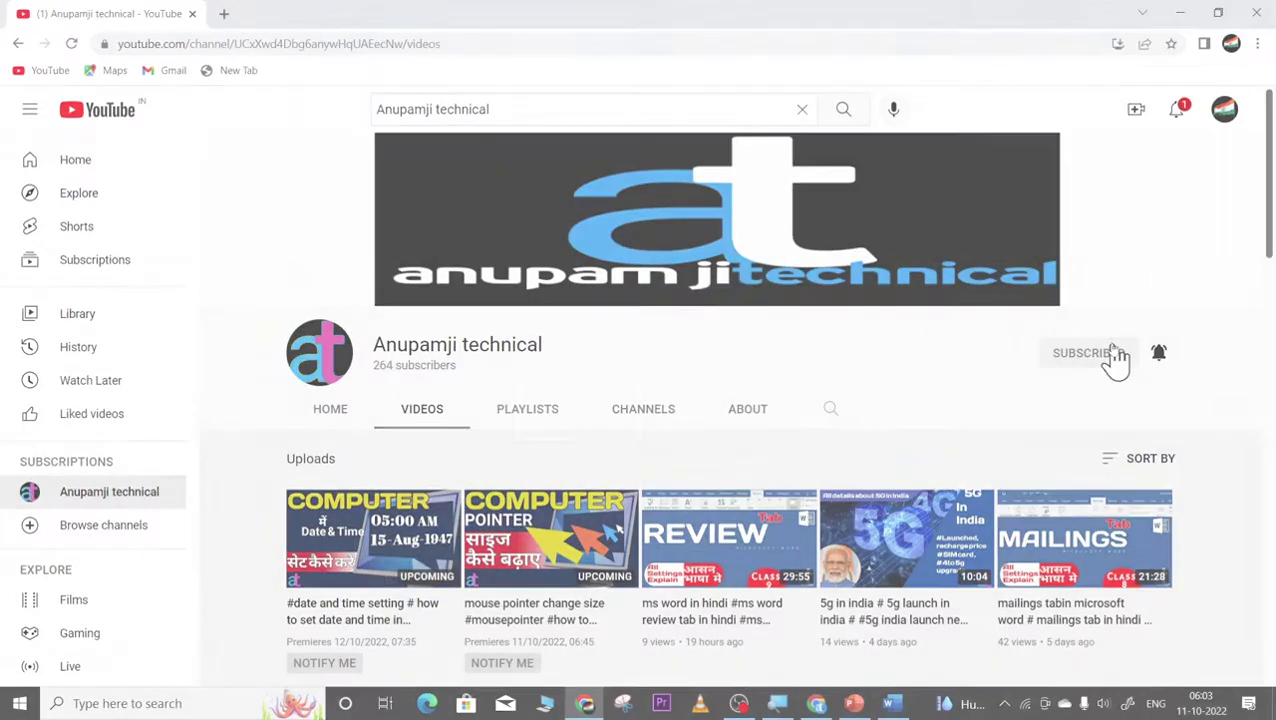
pyautogui.click(1111, 356)
pyautogui.click(1110, 360)
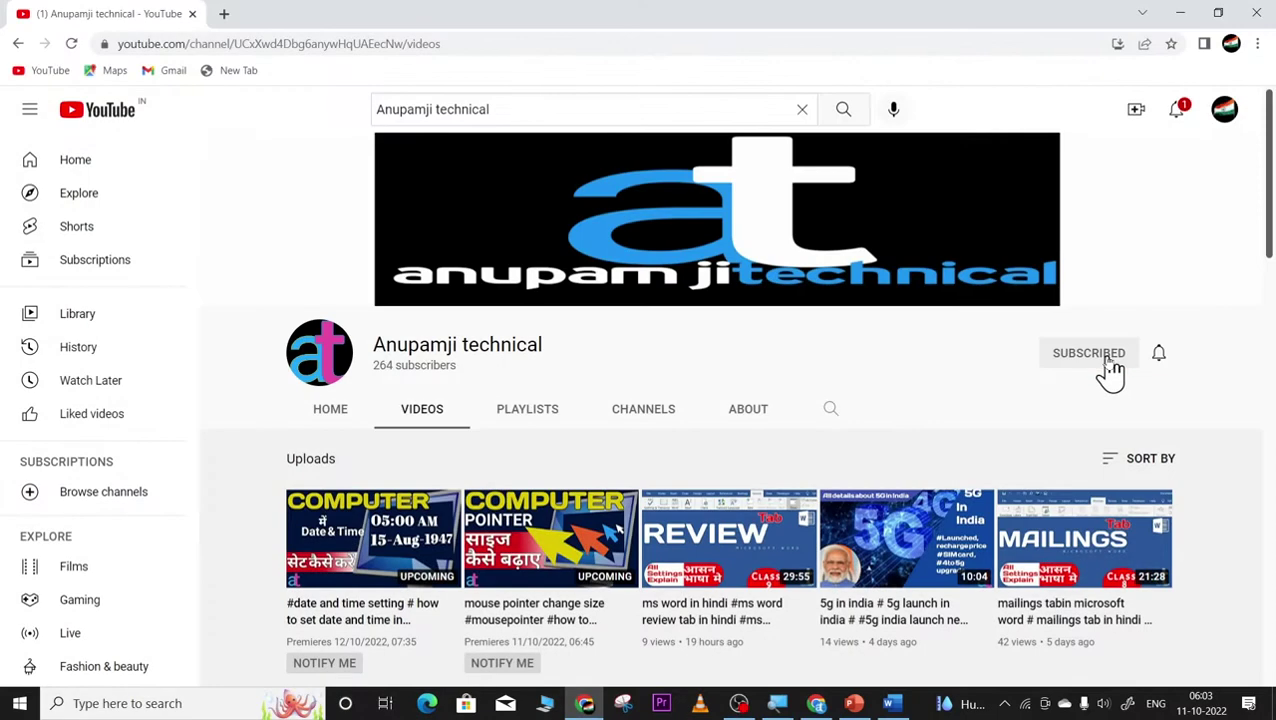
pyautogui.click(1157, 355)
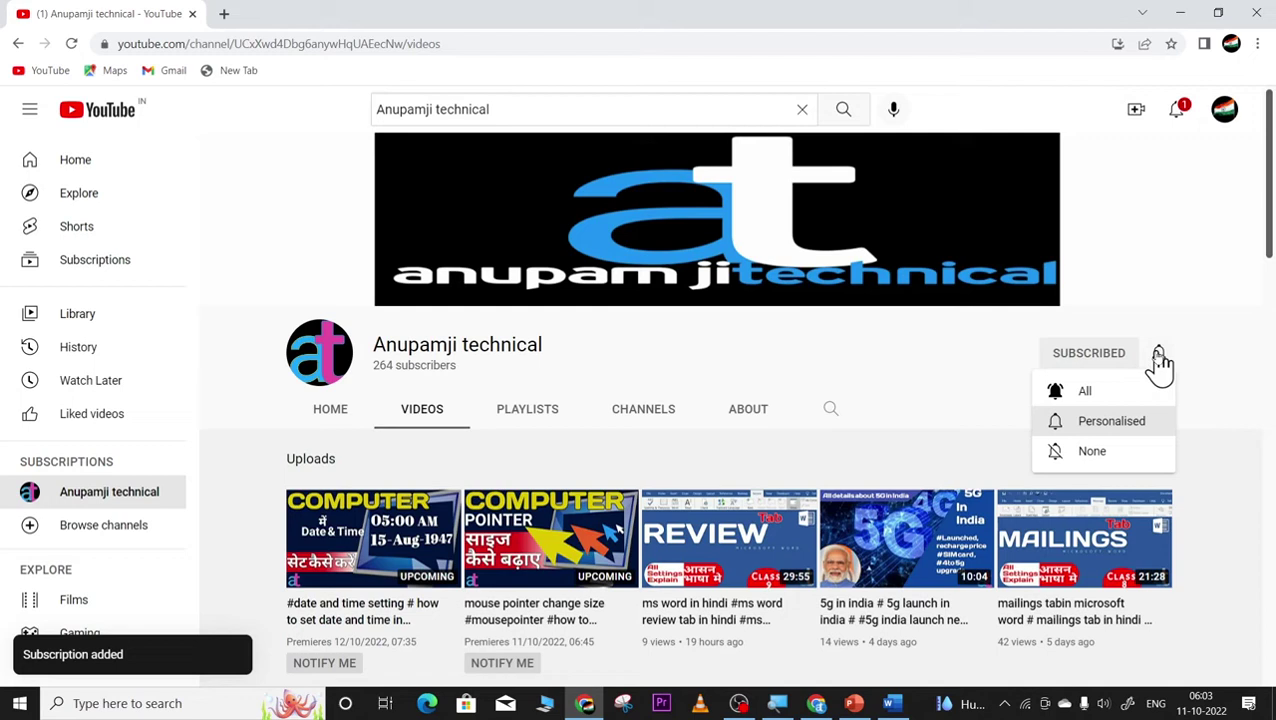
pyautogui.click(1080, 392)
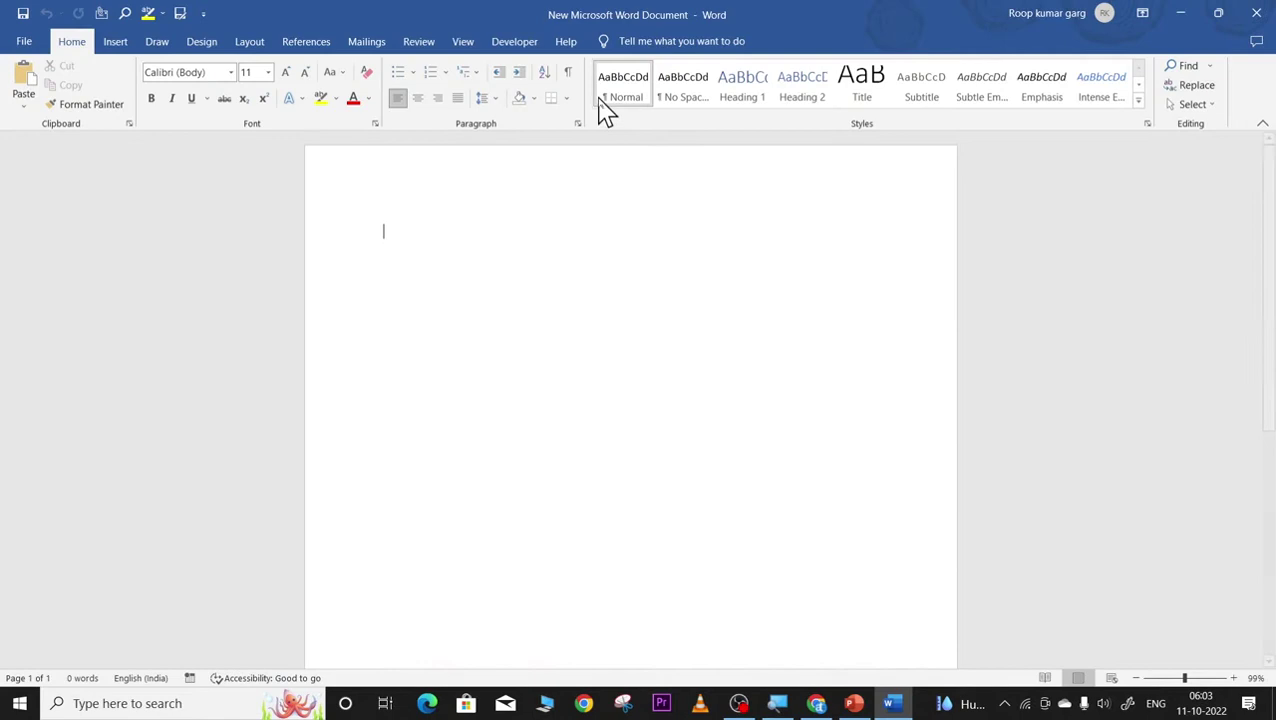
# Switch the Word ribbon to the View tab.
pyautogui.click(466, 44)
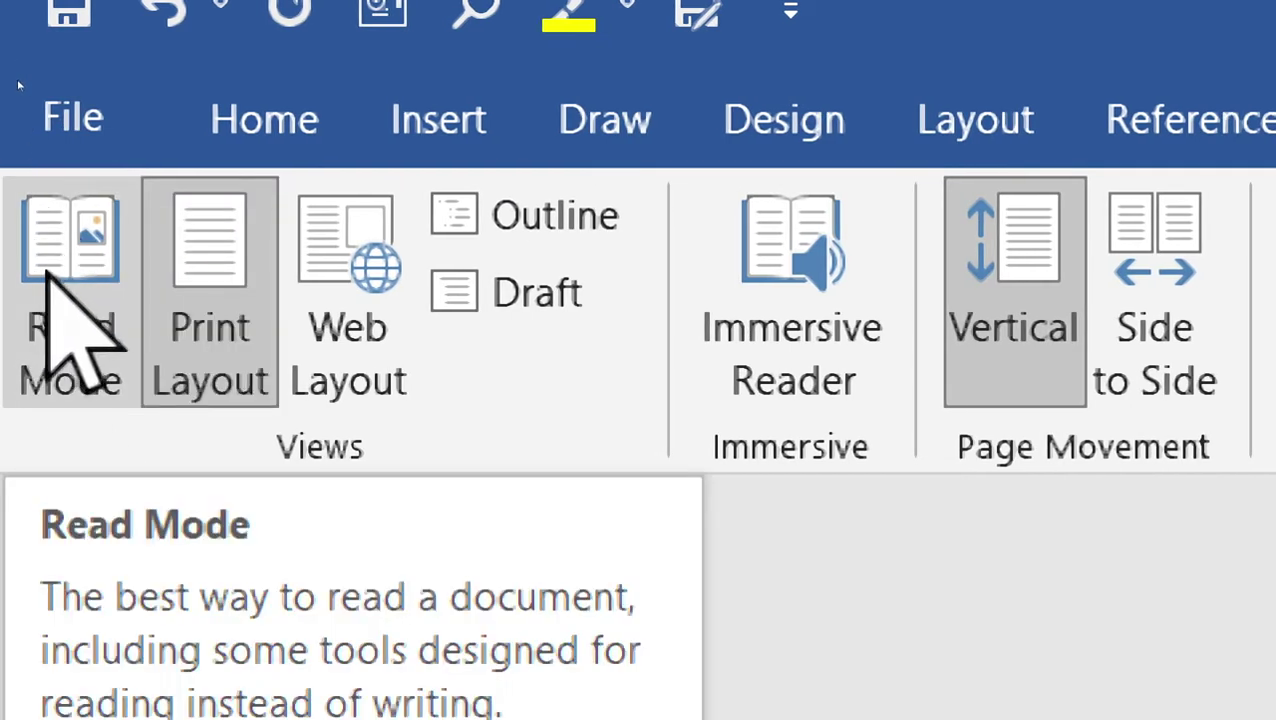
pyautogui.click(62, 285)
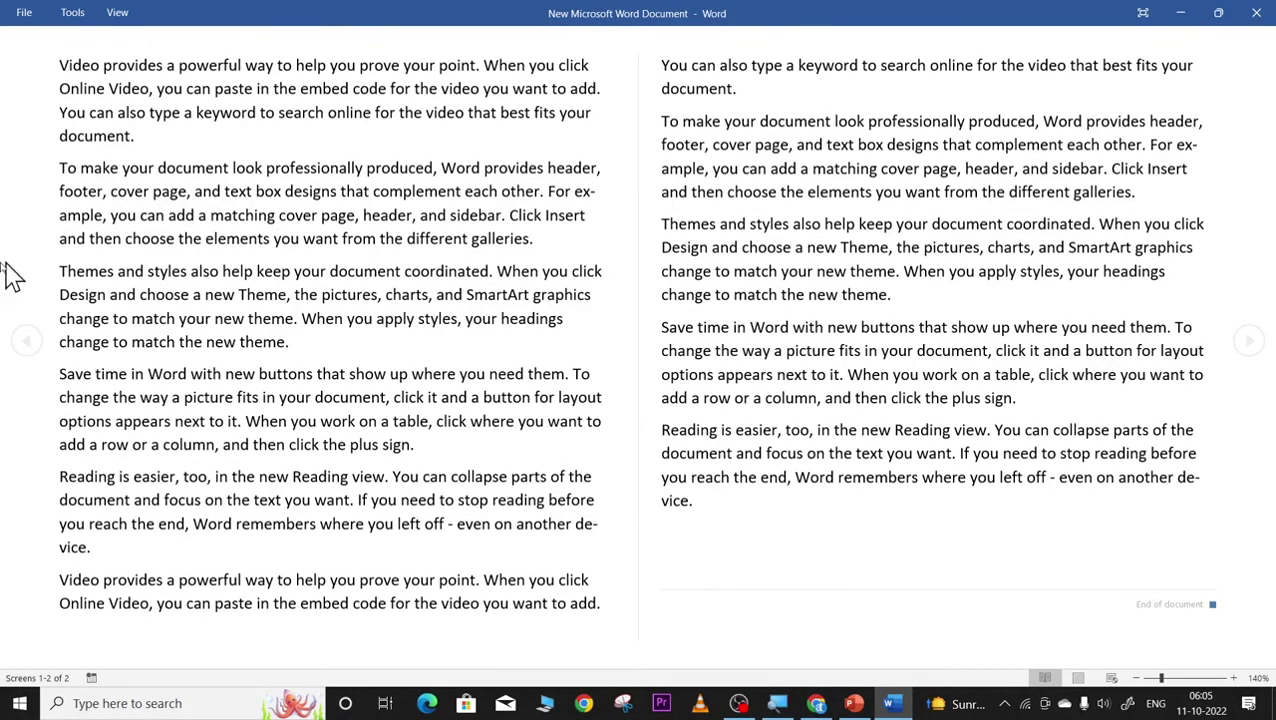
pyautogui.press('Escape')
pyautogui.click(40, 95)
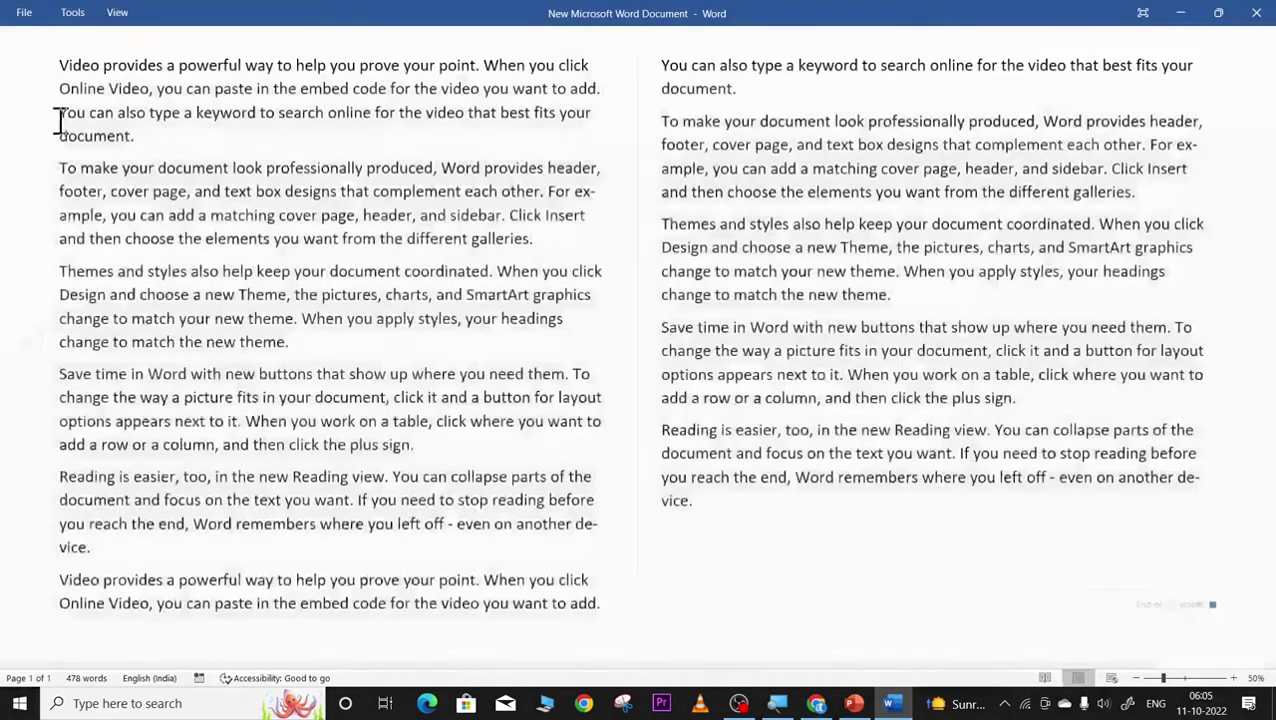
pyautogui.click(117, 12)
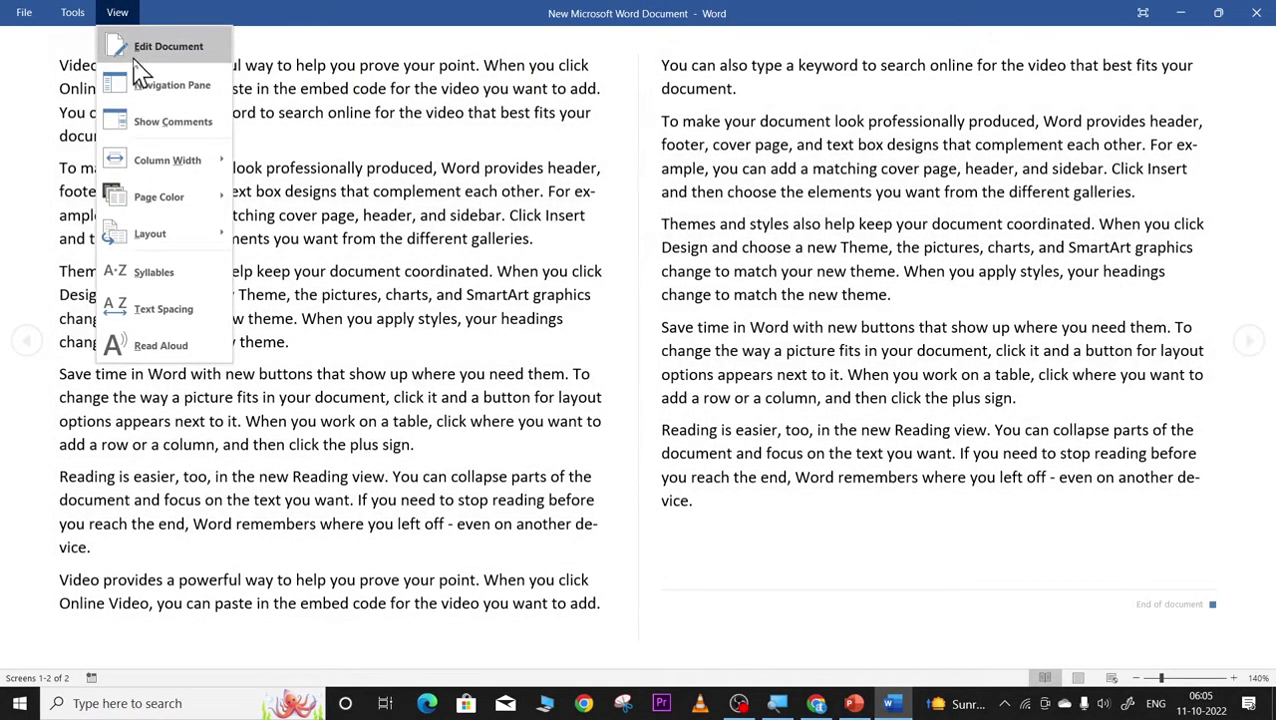
pyautogui.click(127, 50)
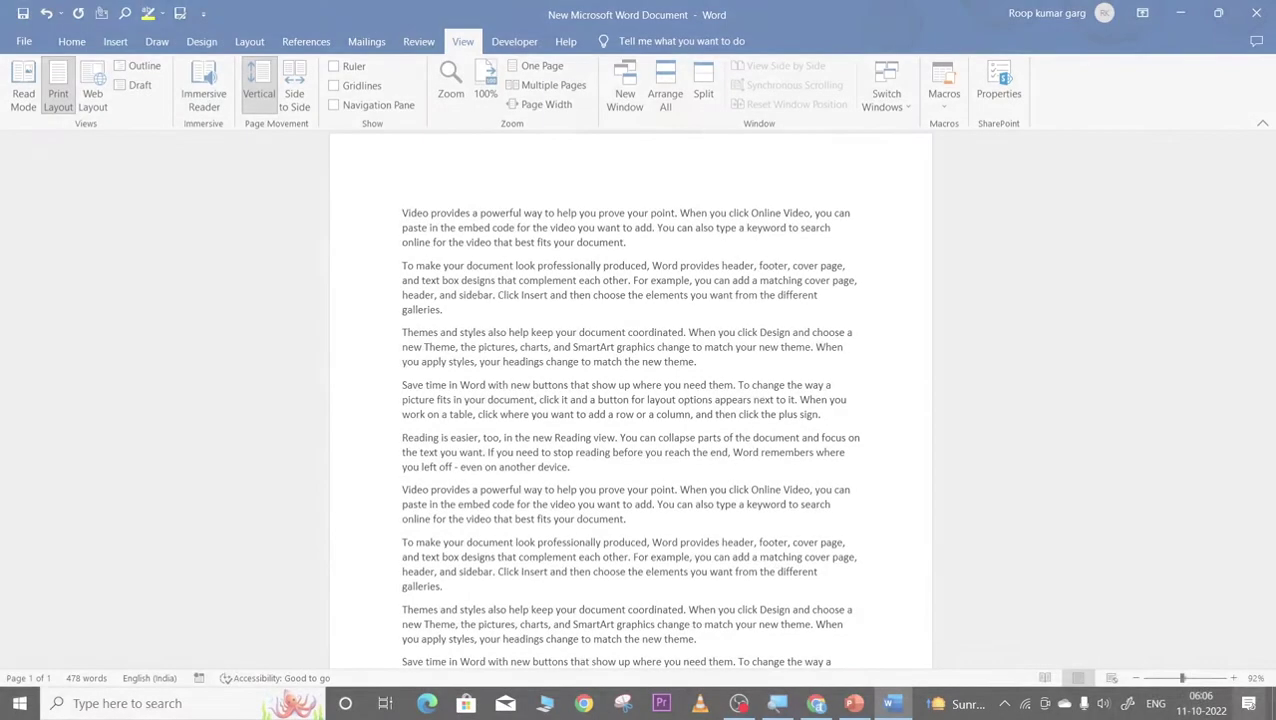
# Nudge the zoom slider, then step the zoom down from 92% to 70%.
pyautogui.moveTo(1183, 678); pyautogui.dragTo(1186, 678)
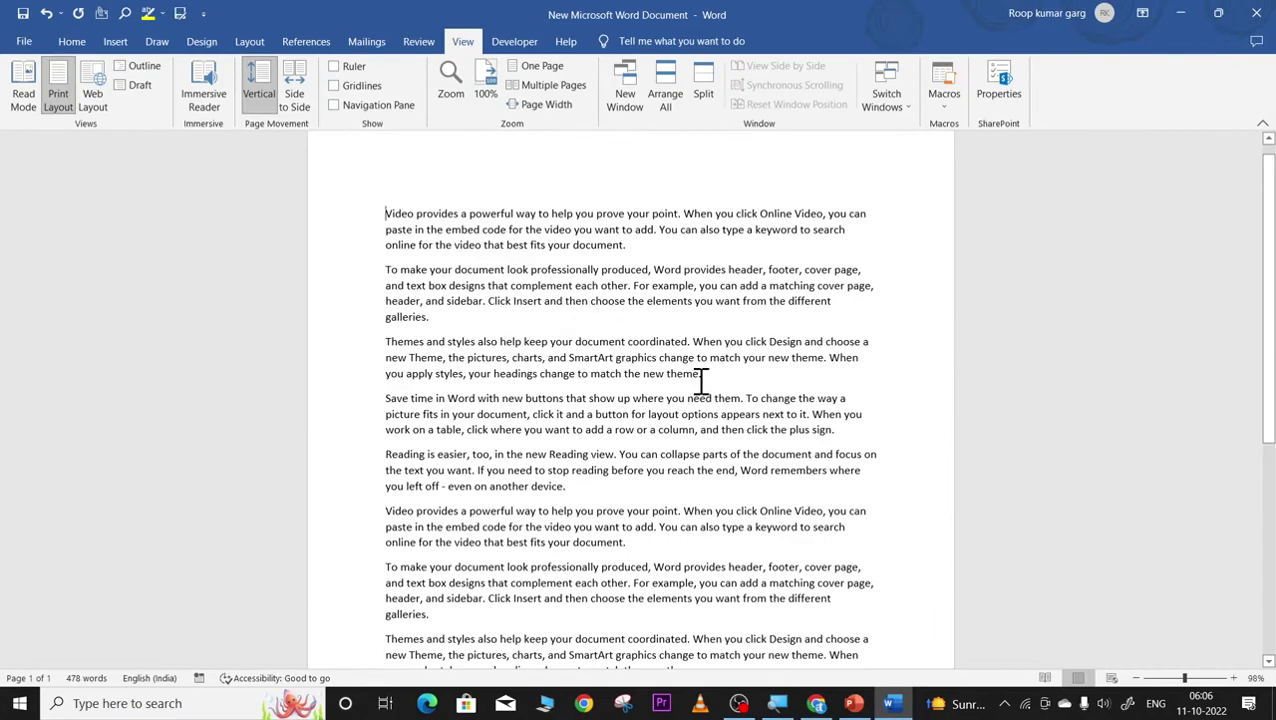
pyautogui.click(1181, 678)
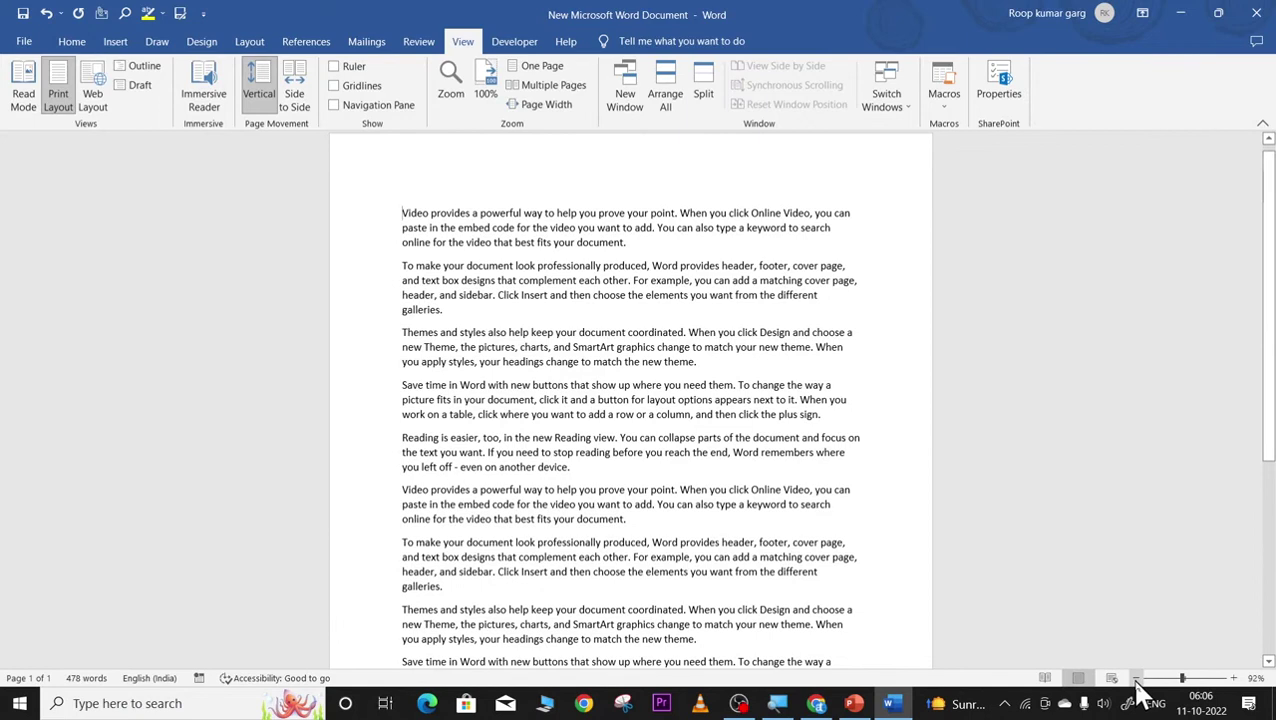
pyautogui.click(1136, 679)
pyautogui.click(1136, 679)
pyautogui.click(1136, 679)
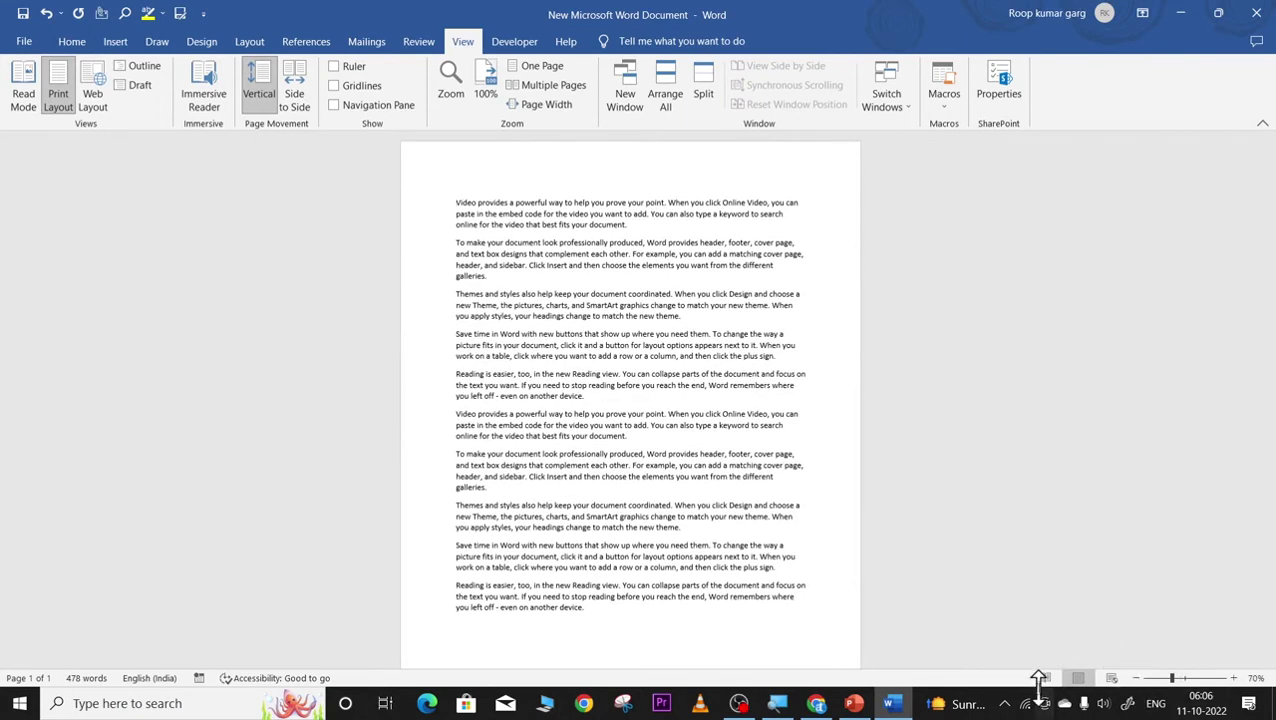
pyautogui.scroll(-3, 810, 570)
pyautogui.scroll(1, 810, 570)
pyautogui.scroll(2, 809, 569)
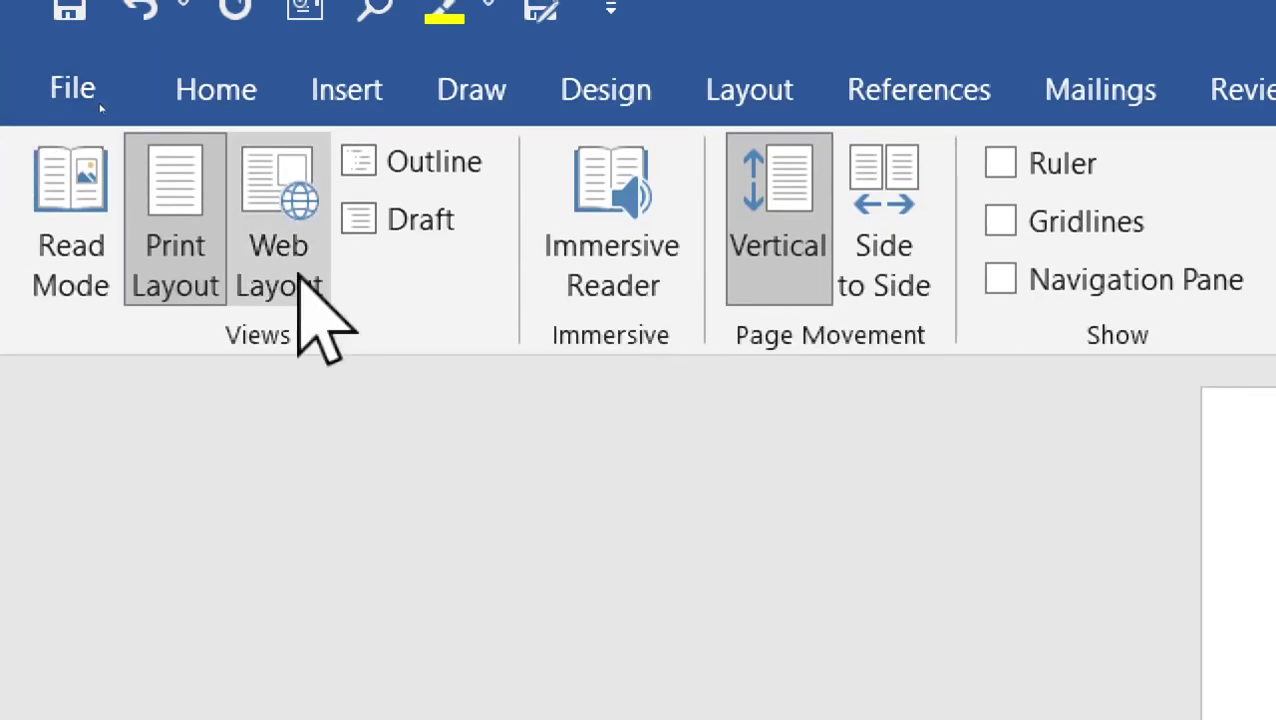
# Preview the document in Web Layout, then switch it to Outline view.
pyautogui.click(274, 212)
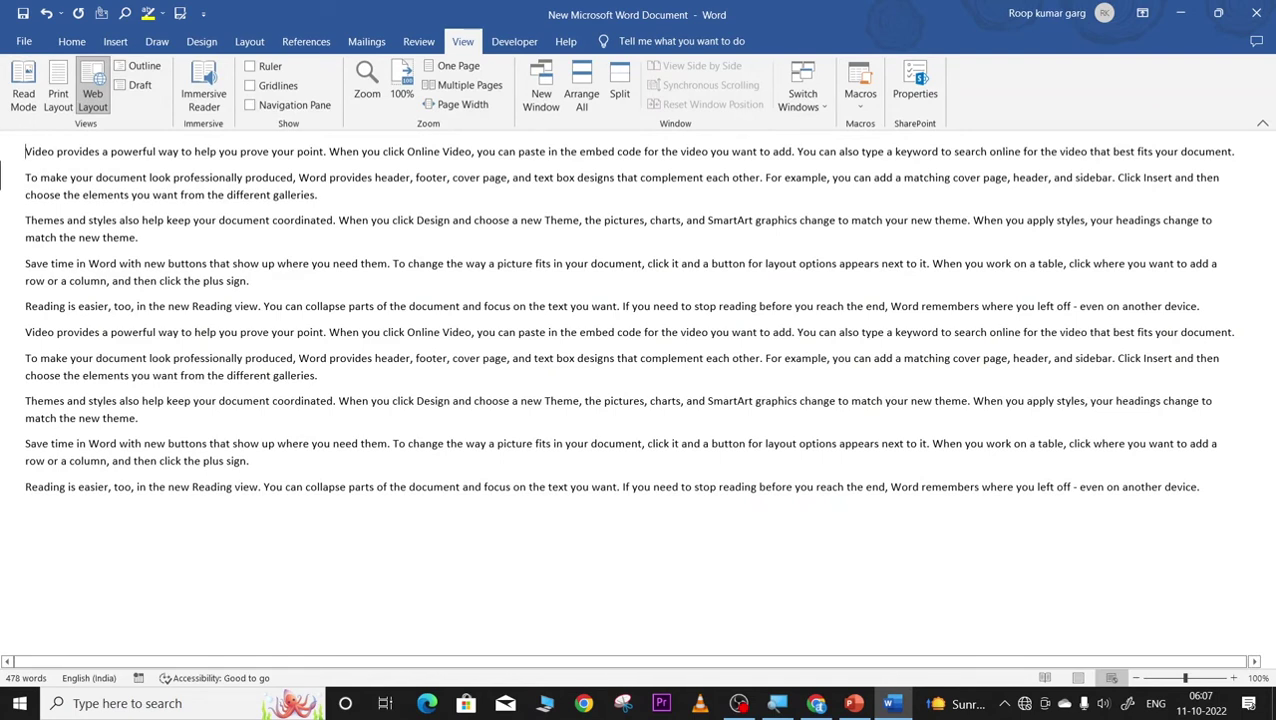
pyautogui.click(142, 68)
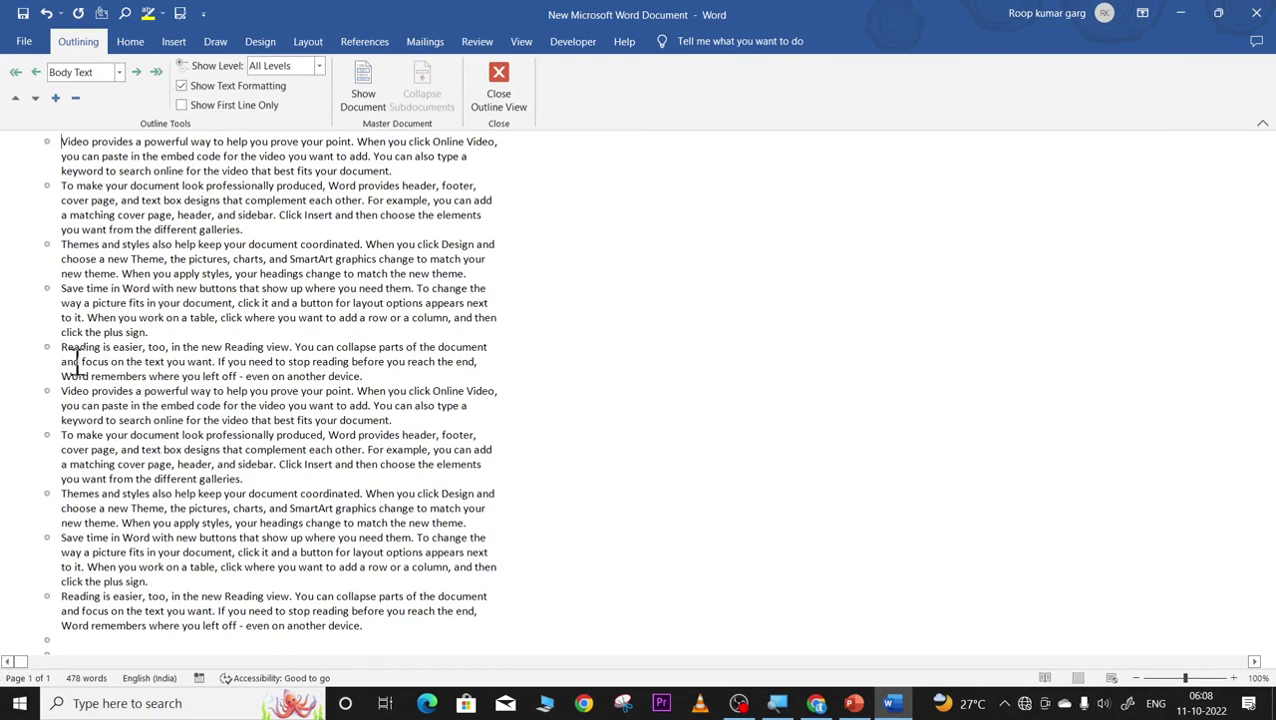
# Close Outline view and switch the document to Draft view.
pyautogui.click(503, 92)
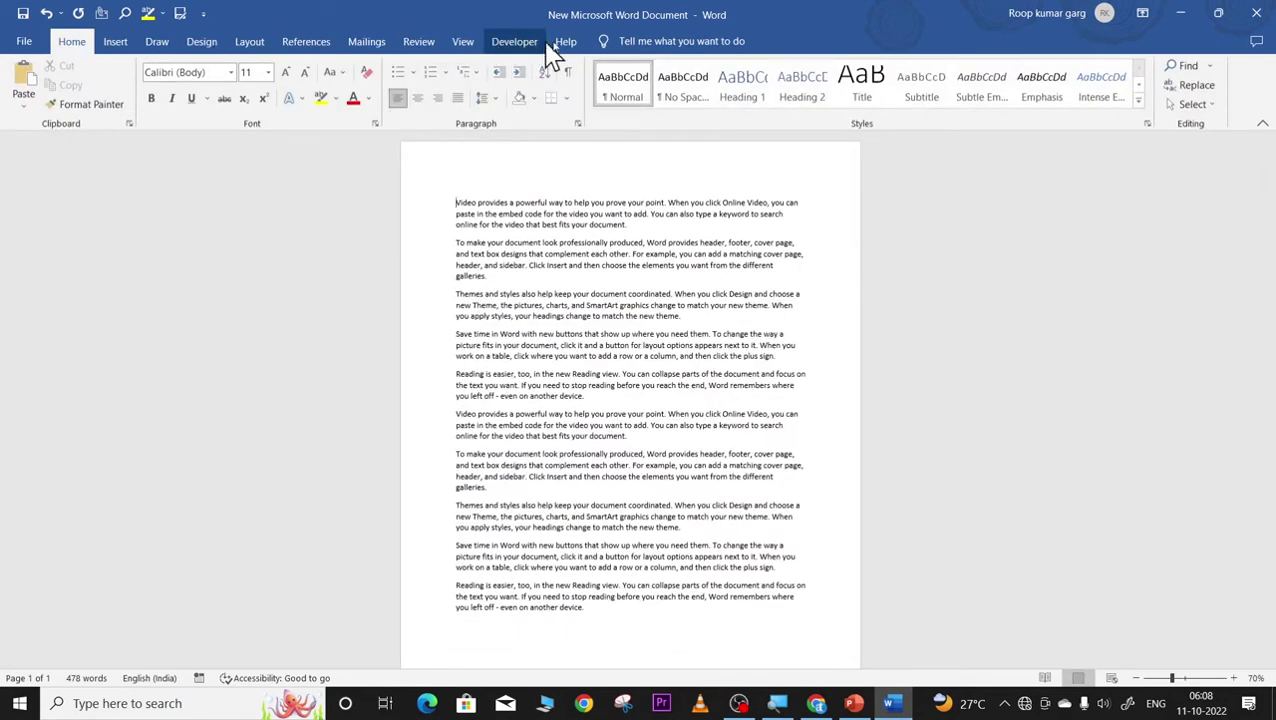
pyautogui.click(462, 41)
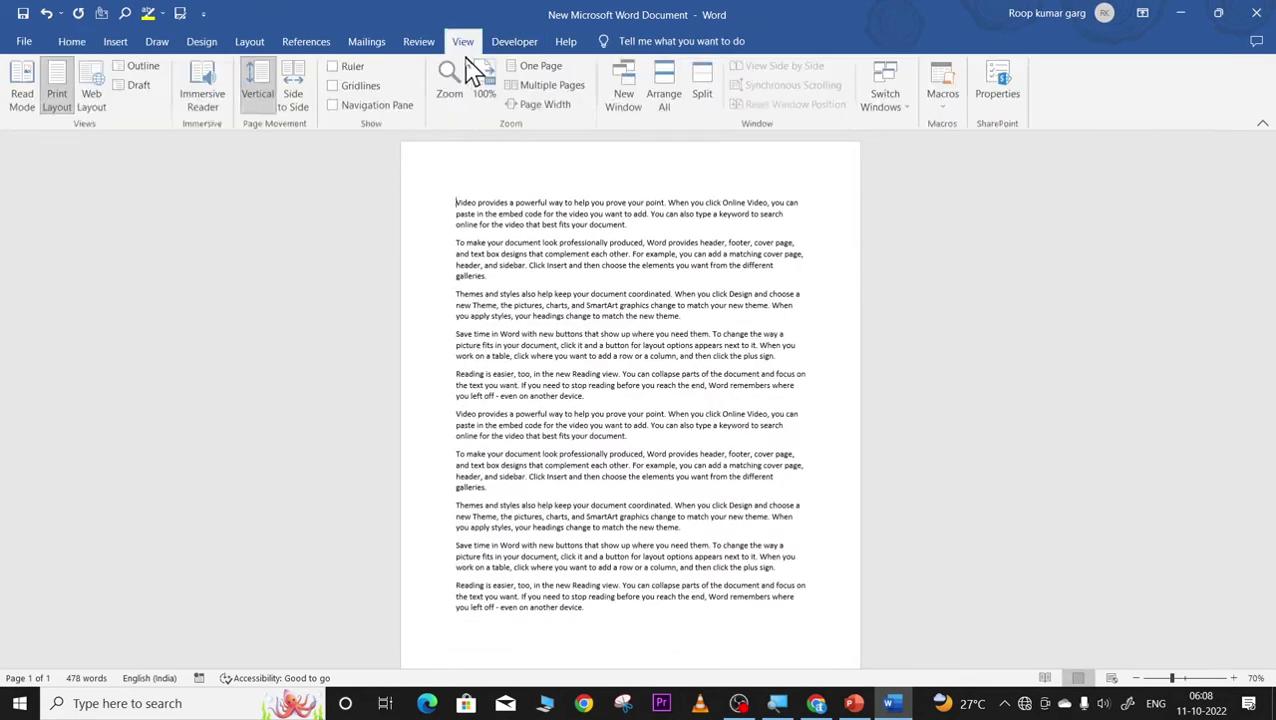
pyautogui.click(140, 87)
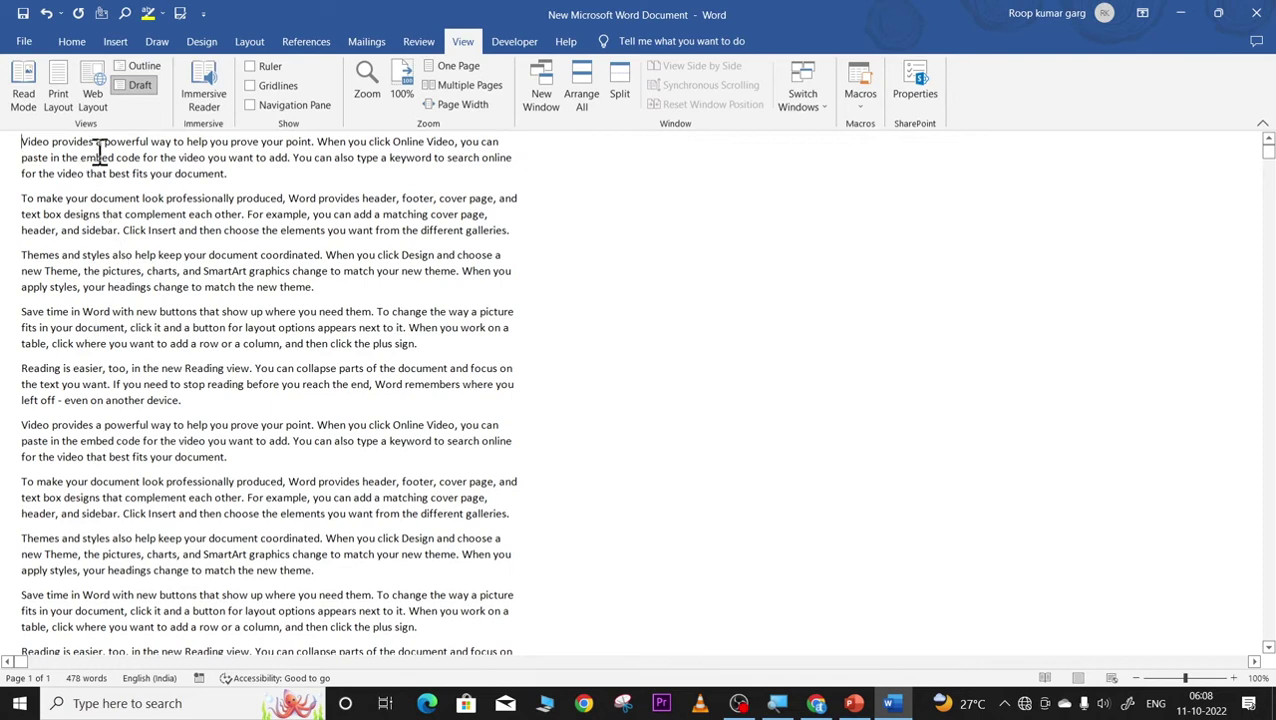
# Exit Immersive Reader and return the document to Print Layout view.
pyautogui.scroll(3, 199, 125)
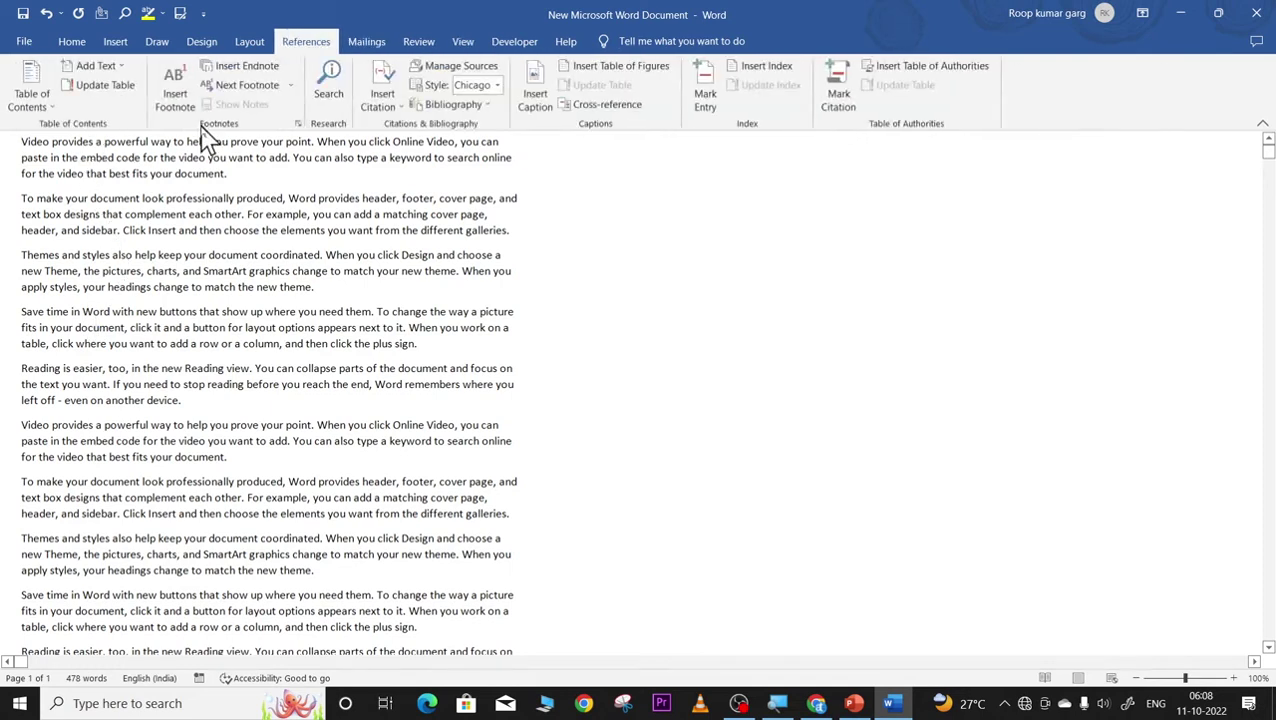
pyautogui.scroll(-2, 199, 137)
pyautogui.scroll(-3, 199, 137)
pyautogui.click(419, 45)
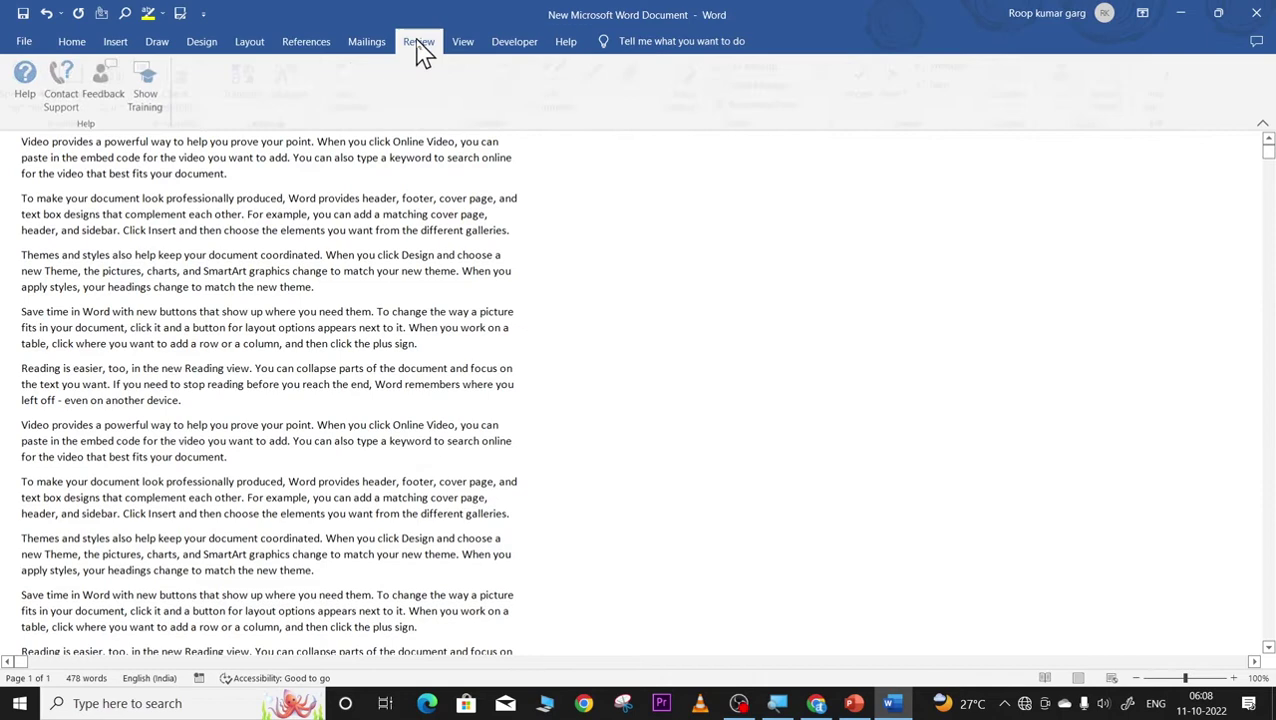
pyautogui.click(463, 45)
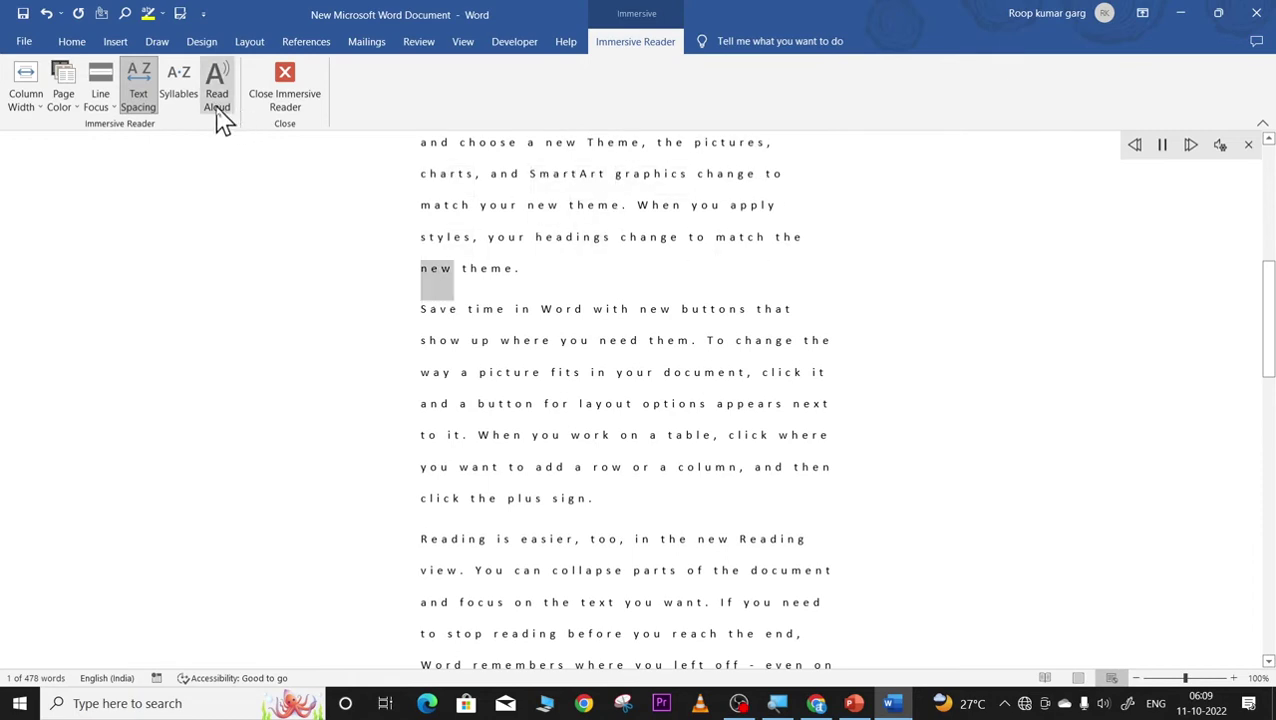
pyautogui.click(284, 90)
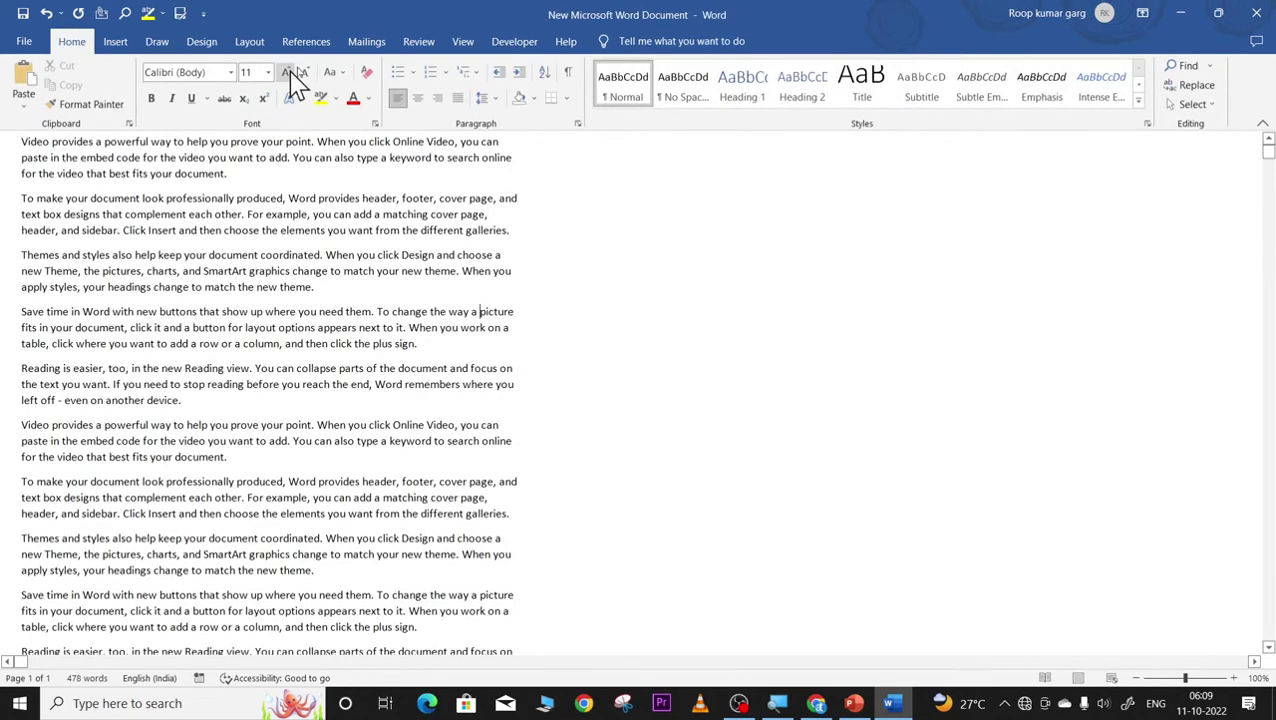
pyautogui.click(463, 44)
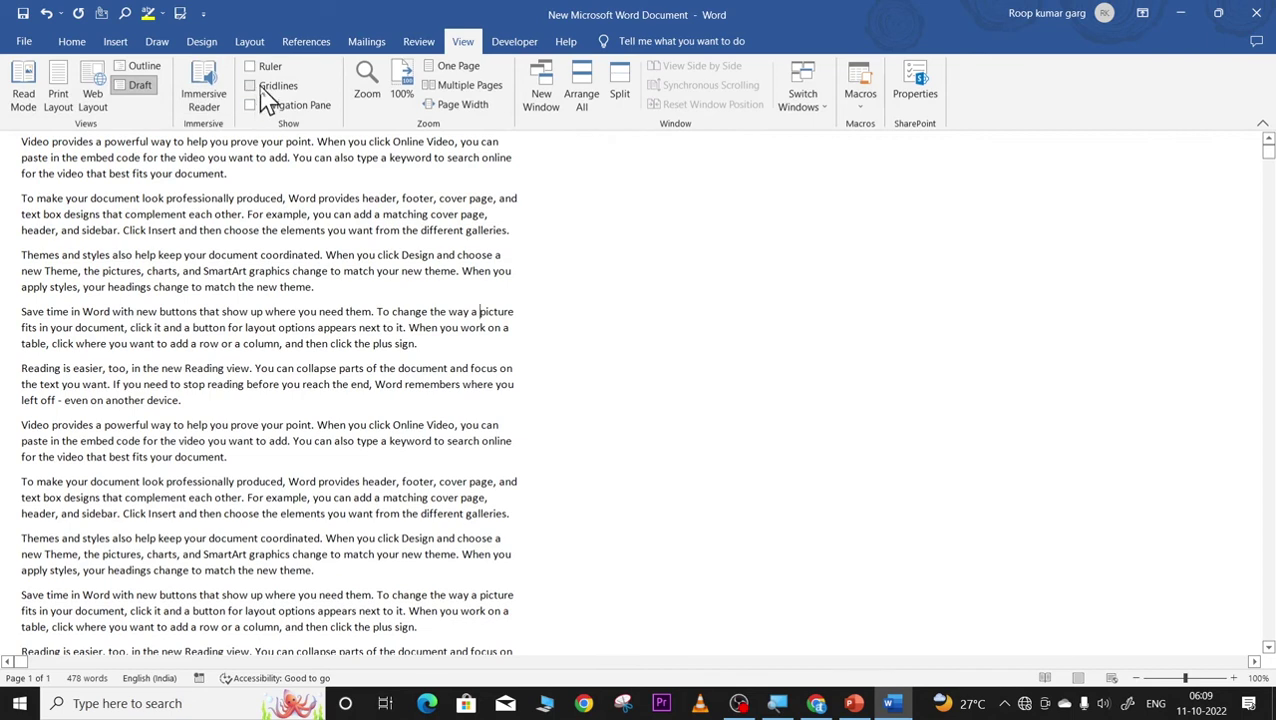
pyautogui.click(62, 92)
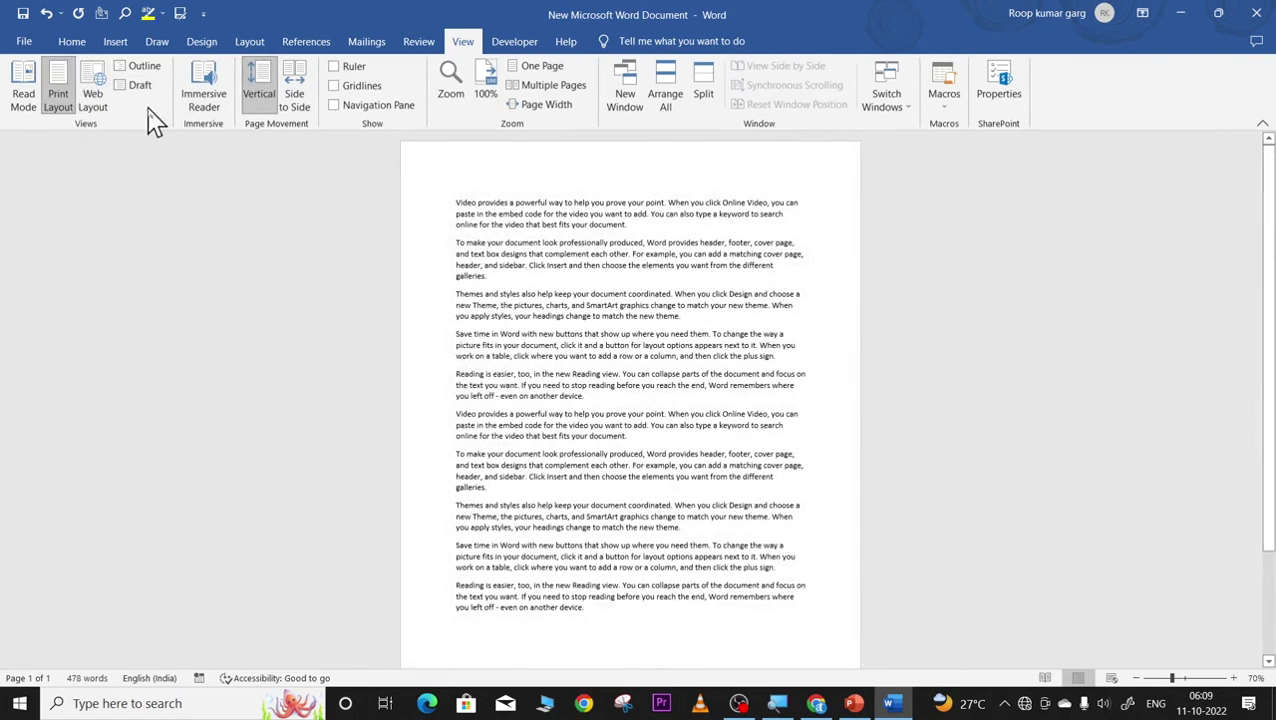
# Turn on the rulers, drag the top margin down, and indent the 'Save time in Word' paragraph.
pyautogui.click(333, 67)
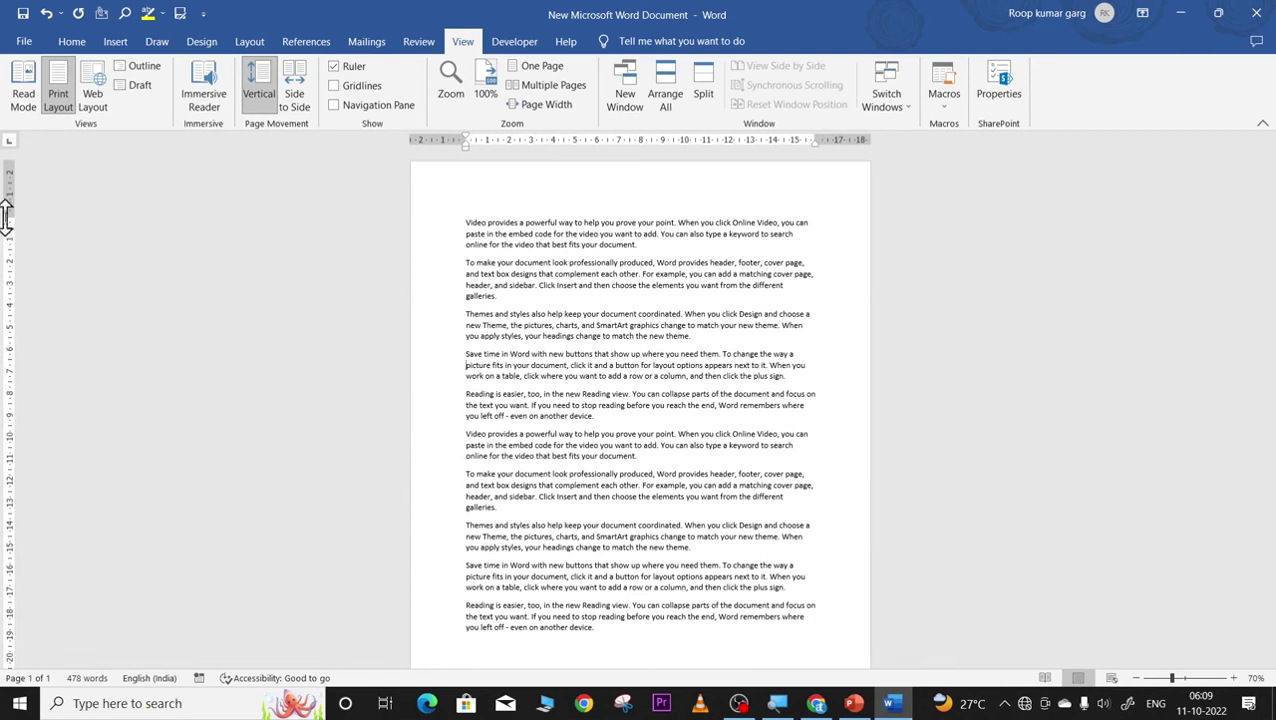
pyautogui.moveTo(8, 210)
pyautogui.mouseDown()
pyautogui.moveTo(8, 176)
pyautogui.moveTo(8, 245)
pyautogui.mouseUp()
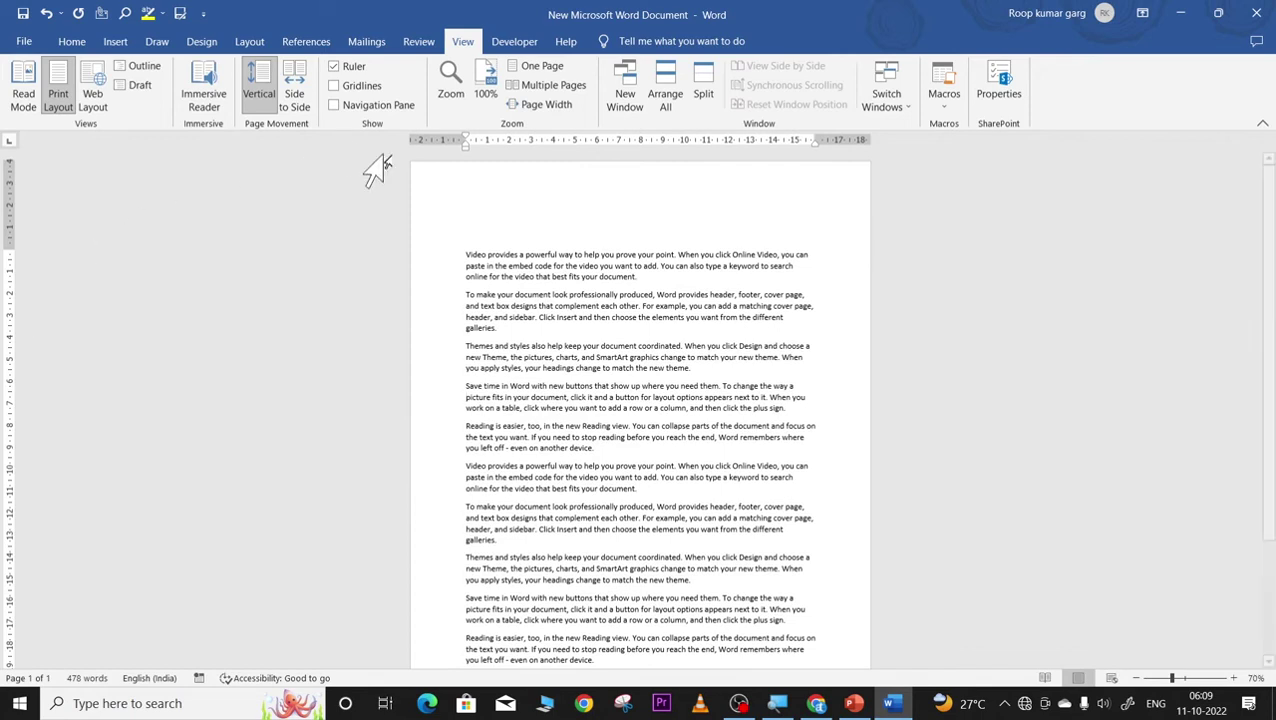
pyautogui.moveTo(469, 140); pyautogui.dragTo(514, 151)
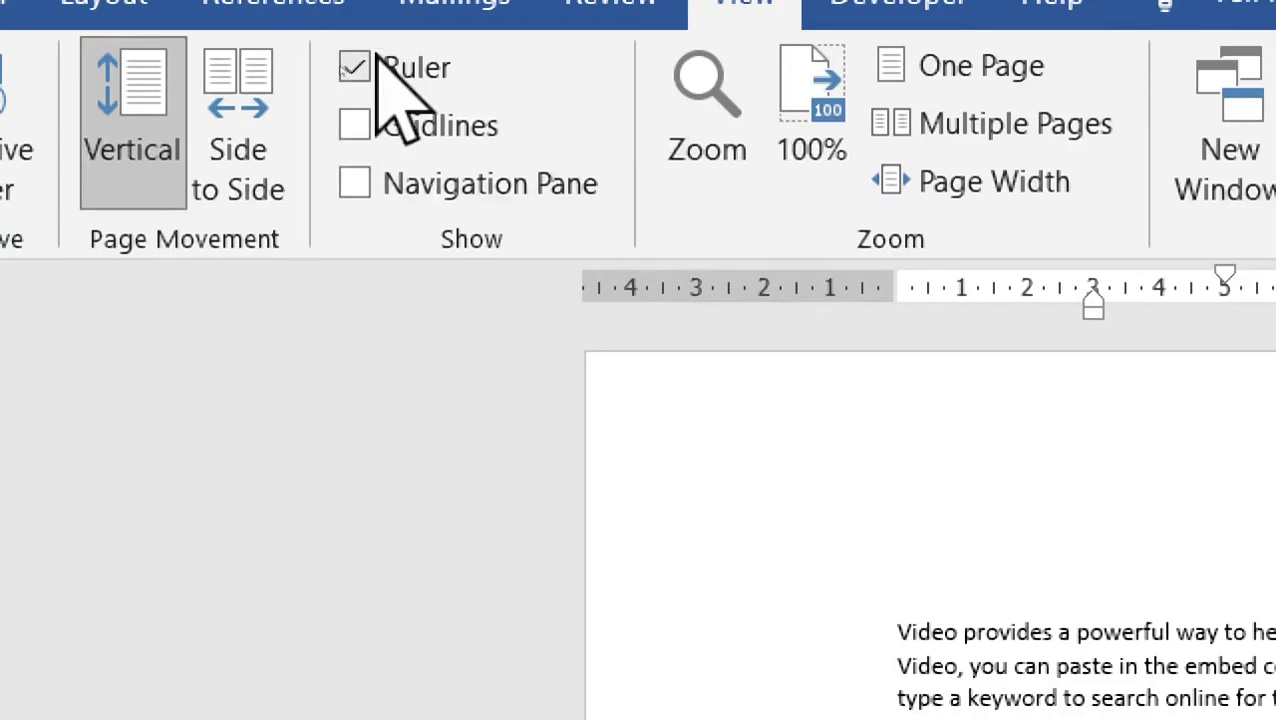
pyautogui.click(356, 70)
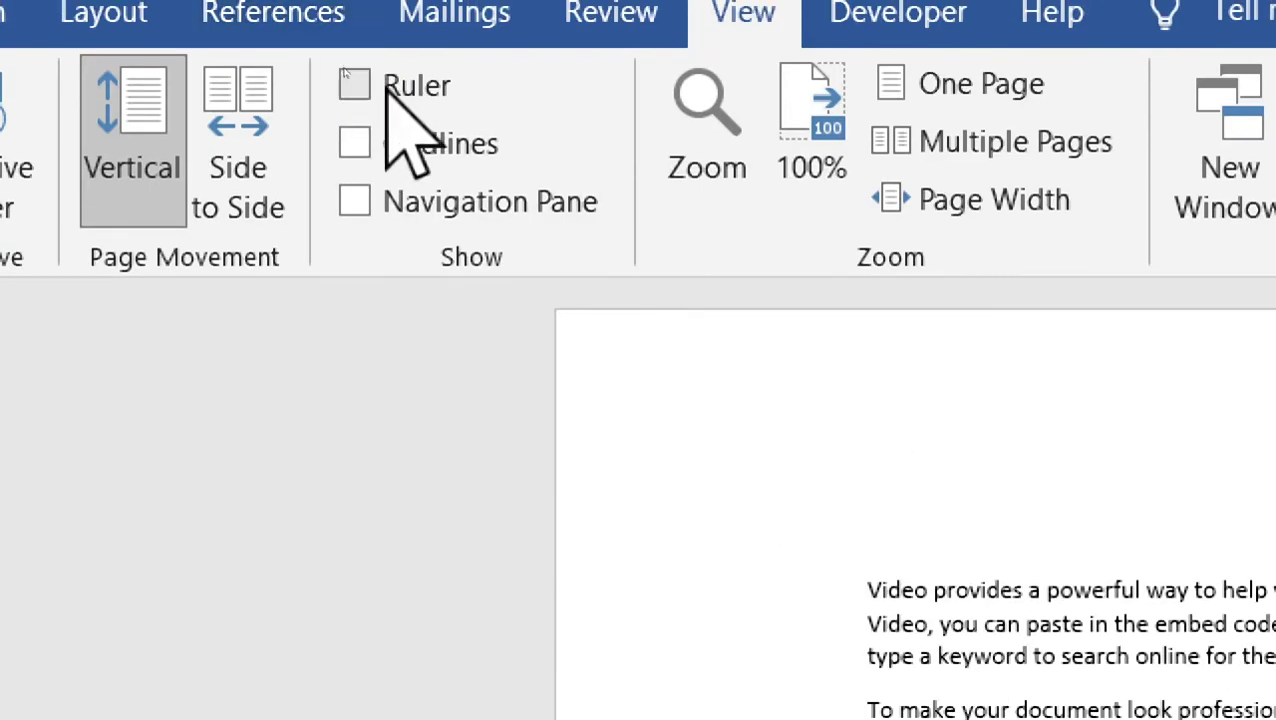
pyautogui.click(354, 84)
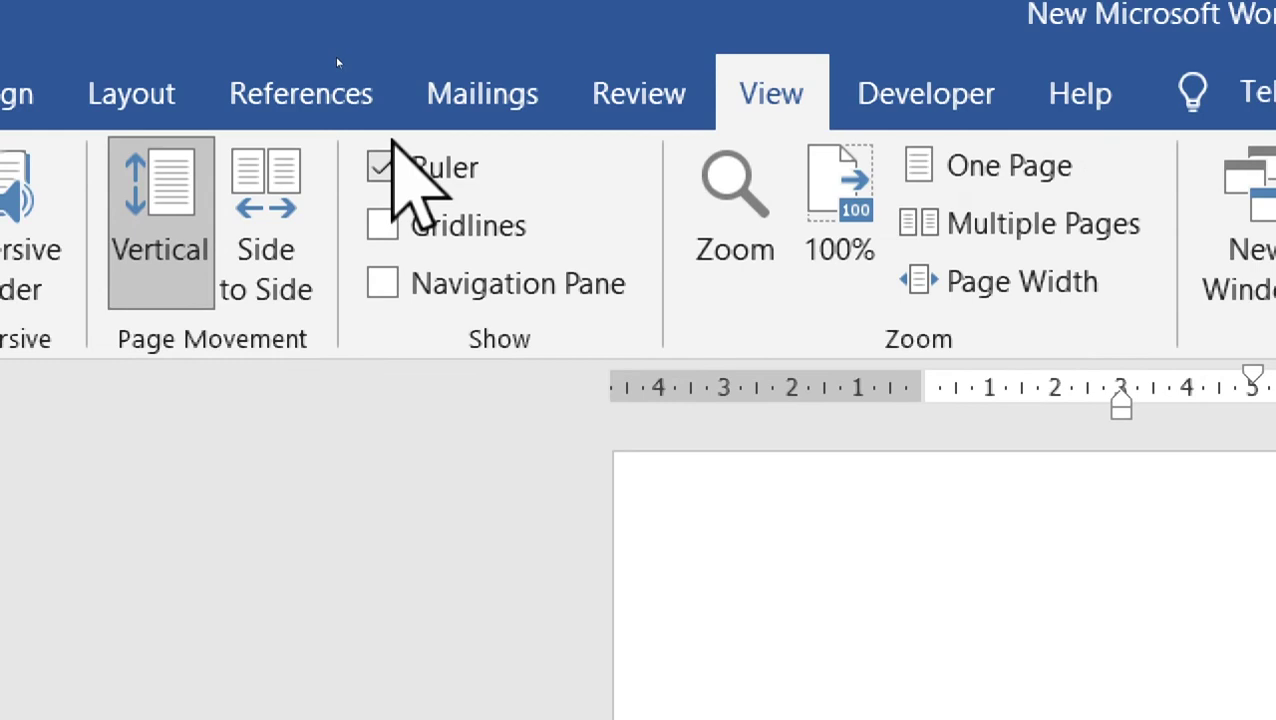
# Swap the rulers for gridlines and scroll through both pages of the document.
pyautogui.click(383, 167)
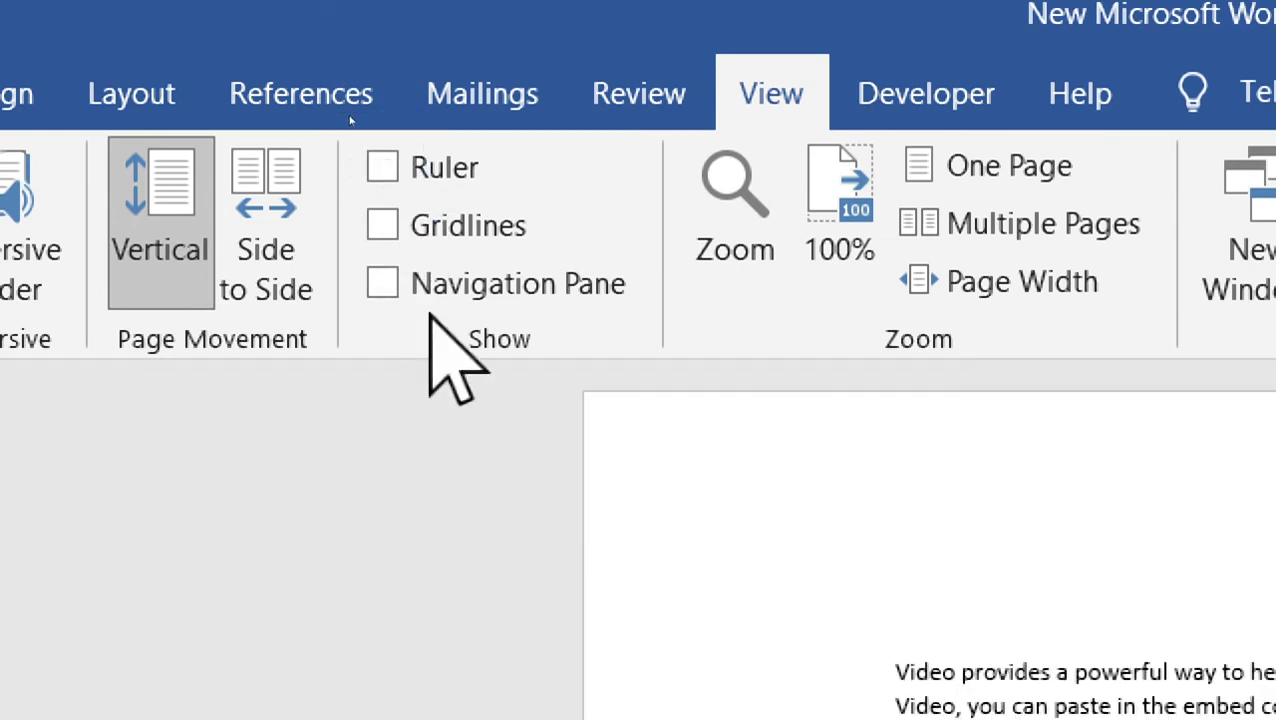
pyautogui.click(383, 226)
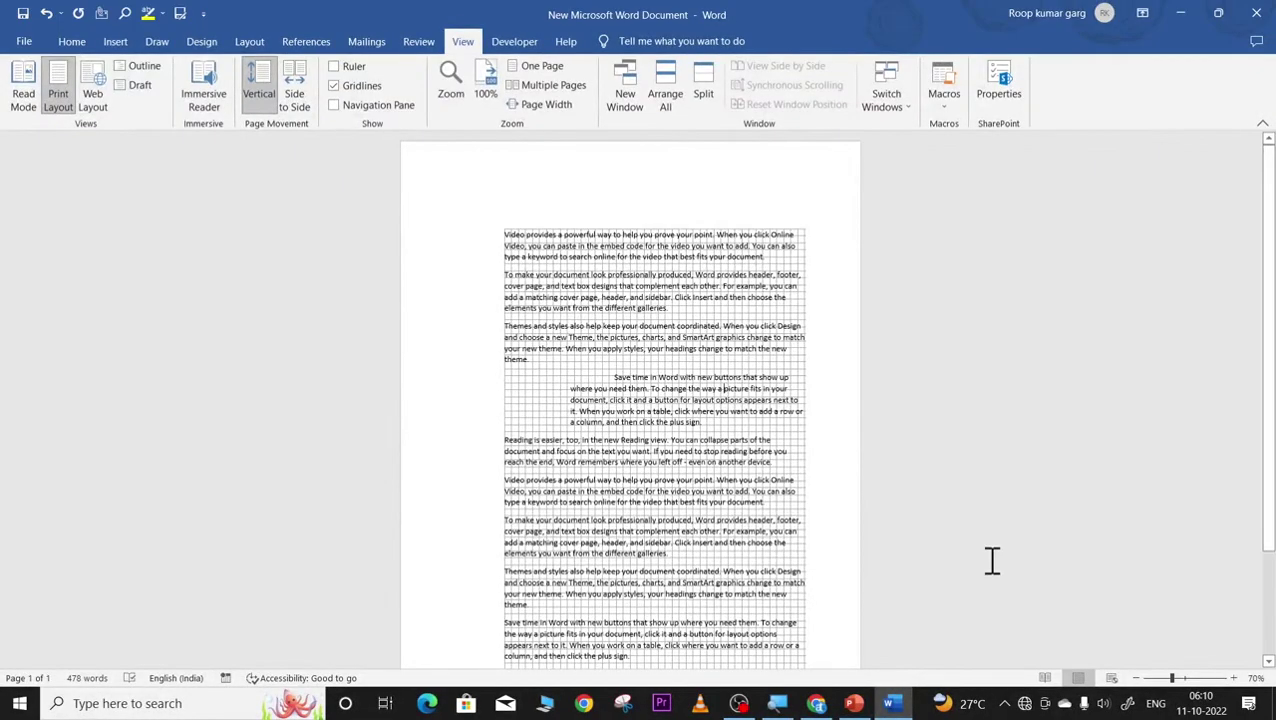
pyautogui.scroll(-3, 917, 595)
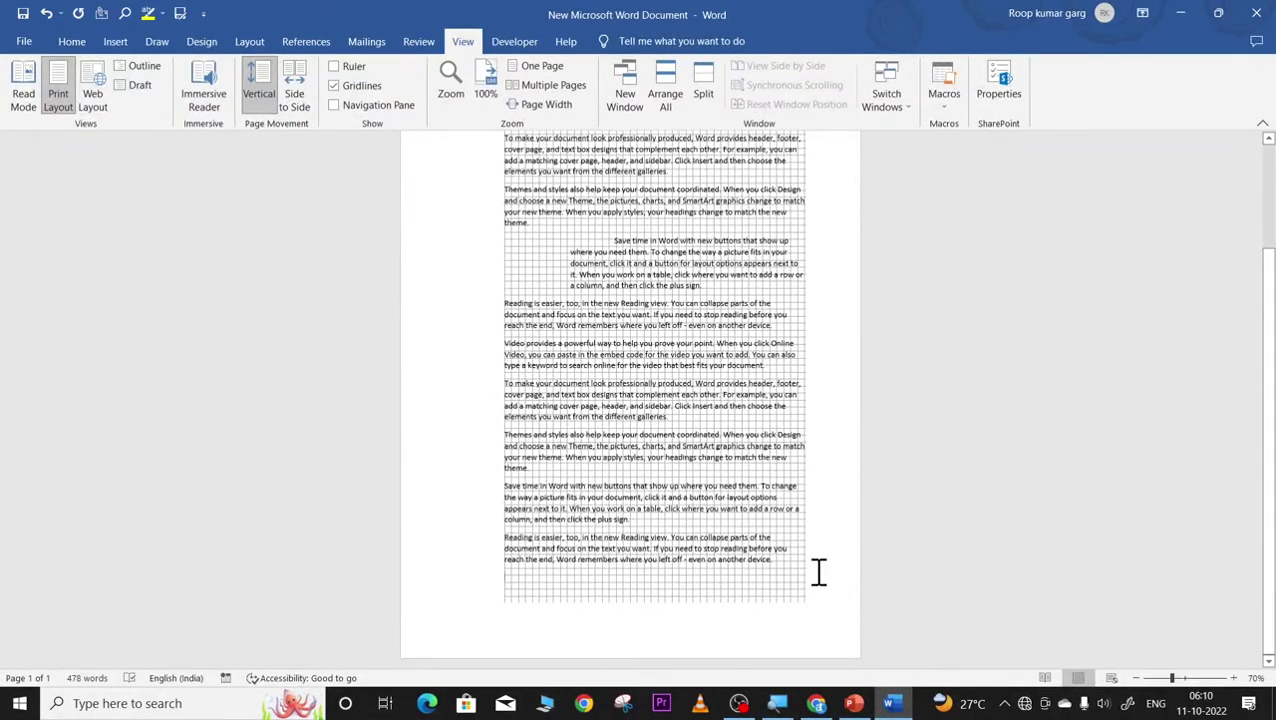
pyautogui.scroll(-3, 818, 571)
pyautogui.scroll(-5, 800, 538)
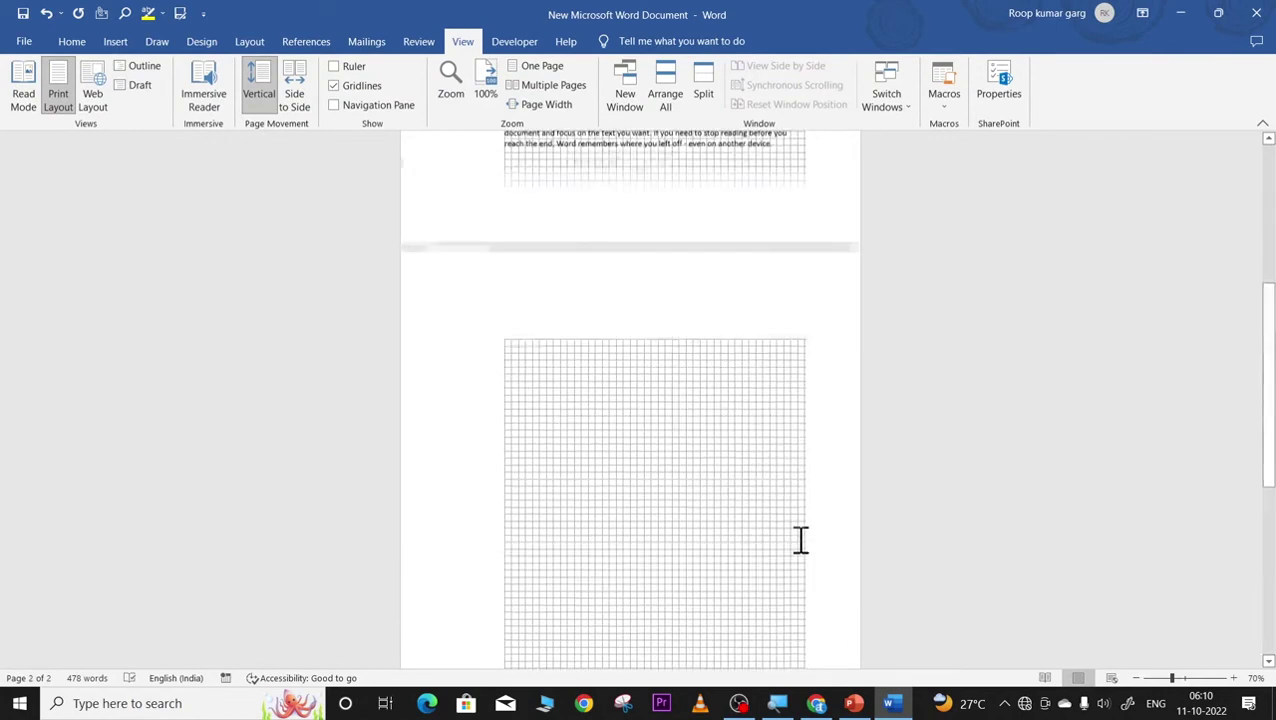
pyautogui.scroll(-5, 783, 474)
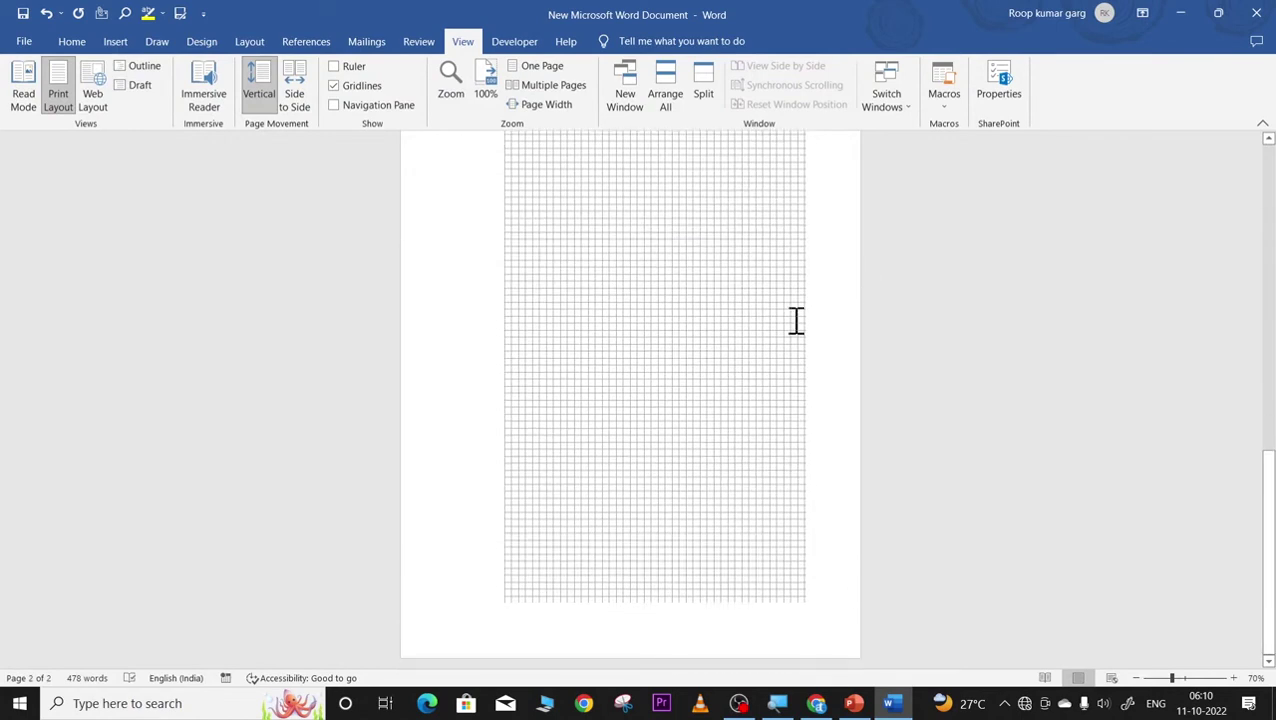
# Turn the Ruler back on so it displays alongside the gridlines.
pyautogui.scroll(10, 696, 452)
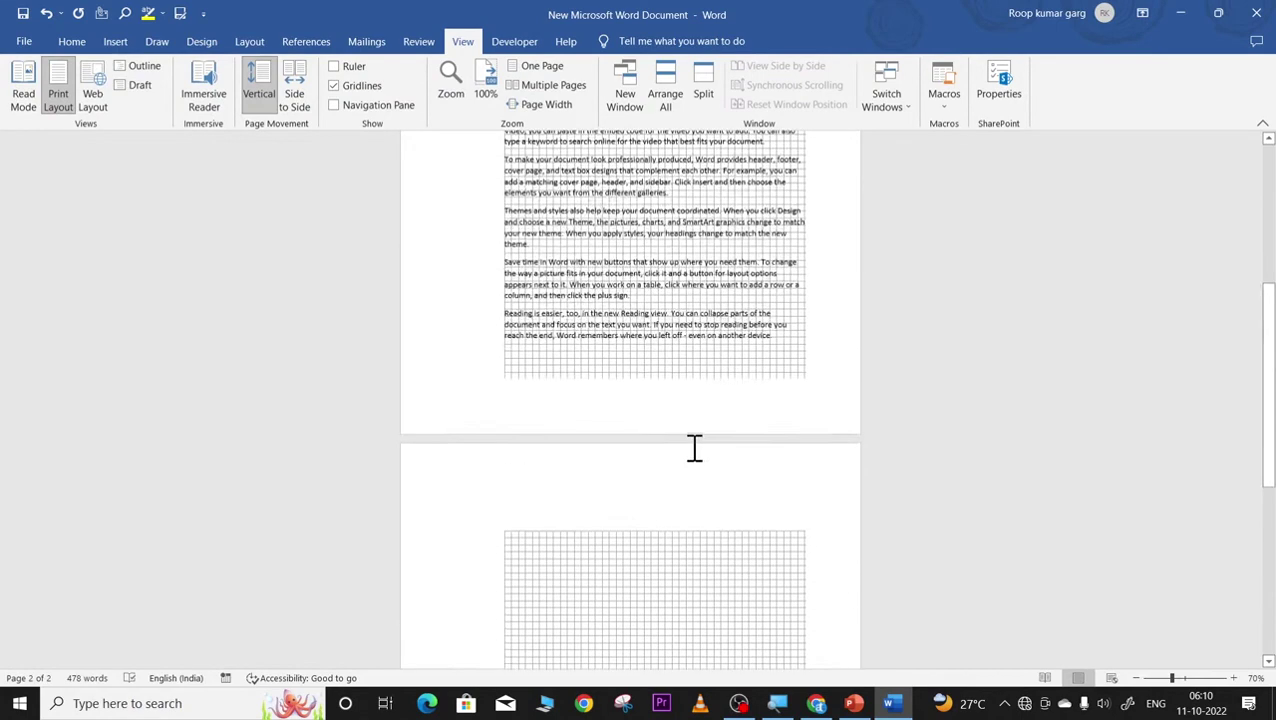
pyautogui.scroll(-10, 690, 437)
pyautogui.scroll(15, 520, 292)
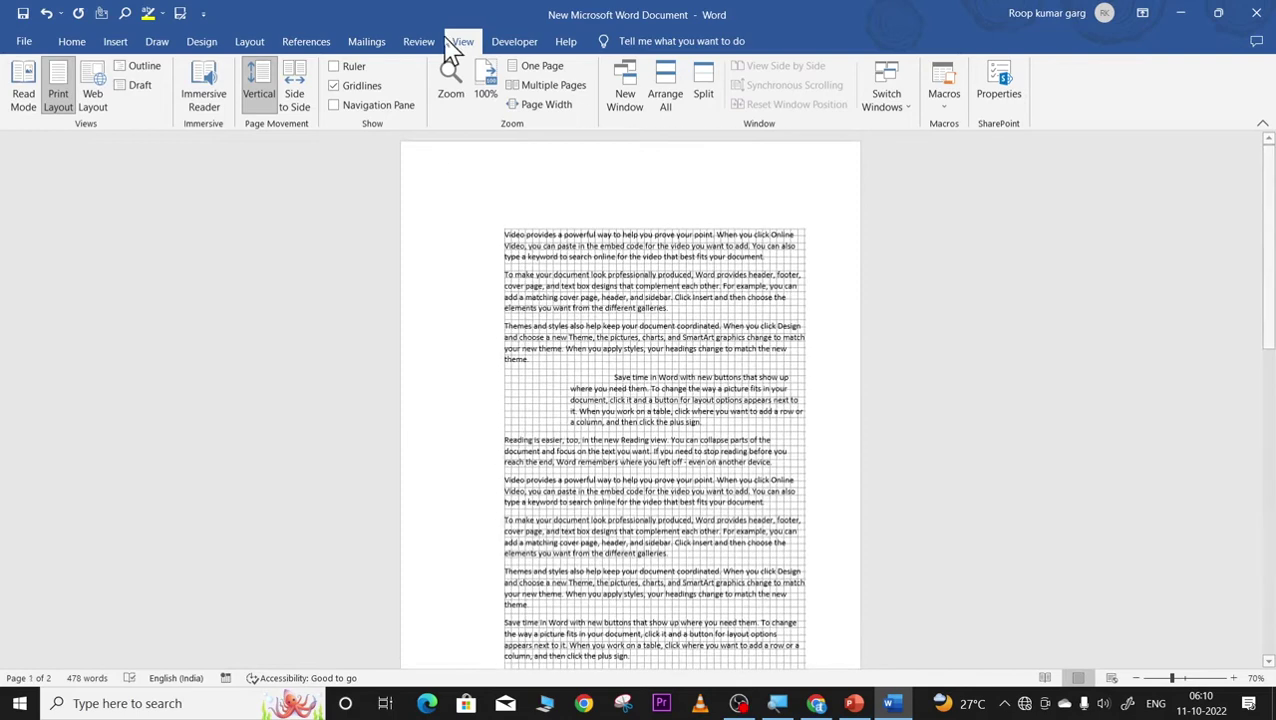
pyautogui.click(340, 66)
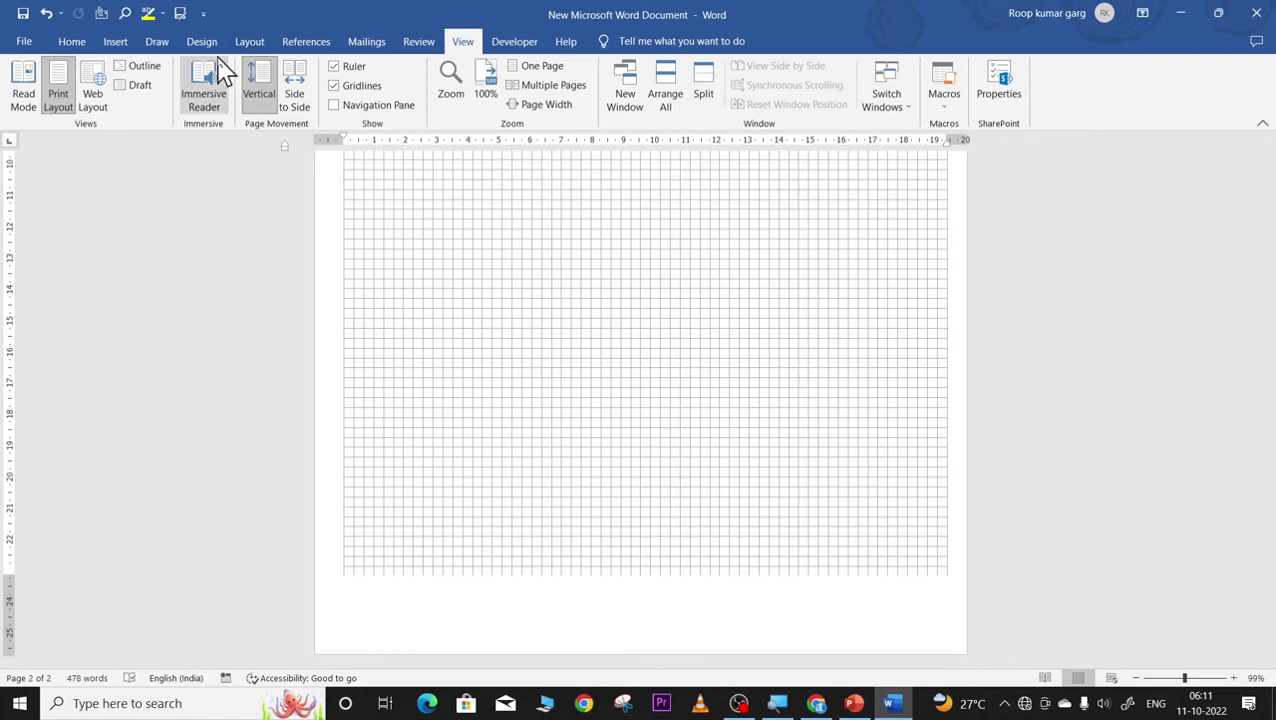
# Draw a plain rectangle on page 2 and give it the solid black style.
pyautogui.click(118, 45)
pyautogui.click(204, 88)
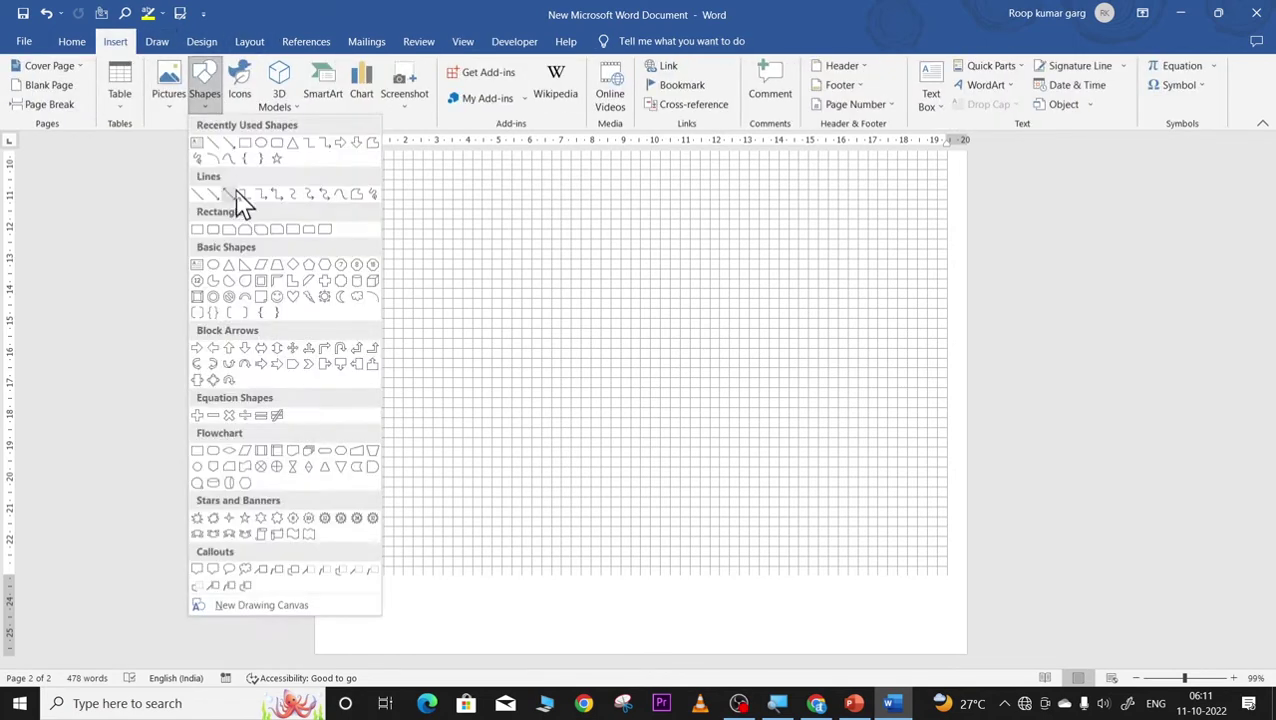
pyautogui.click(244, 142)
pyautogui.moveTo(391, 229); pyautogui.dragTo(621, 368)
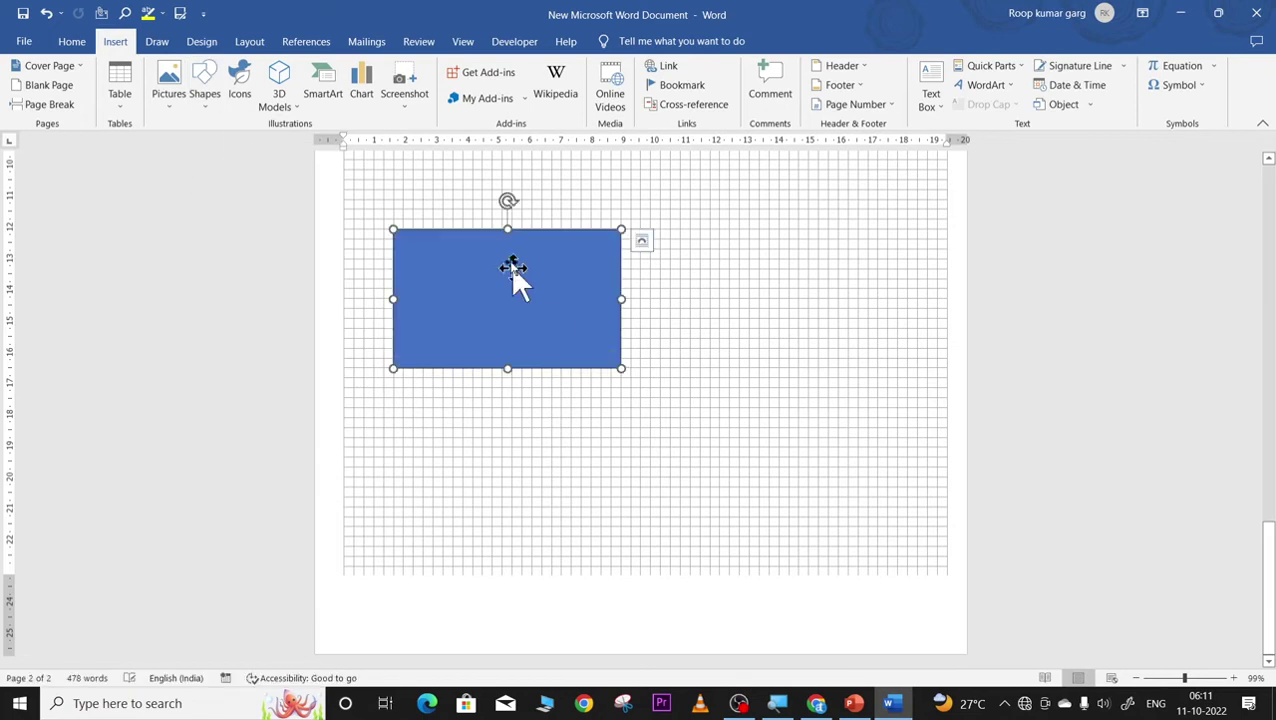
pyautogui.click(293, 84)
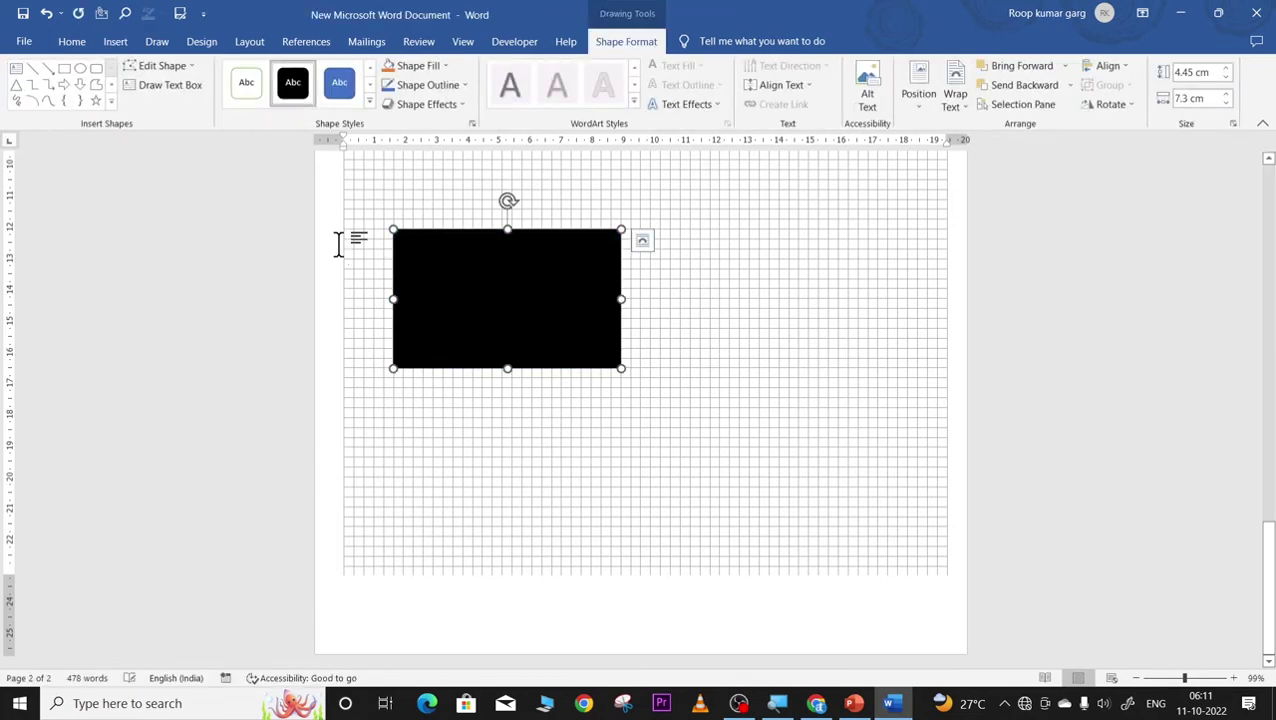
pyautogui.click(450, 450)
pyautogui.scroll(2, 325, 205)
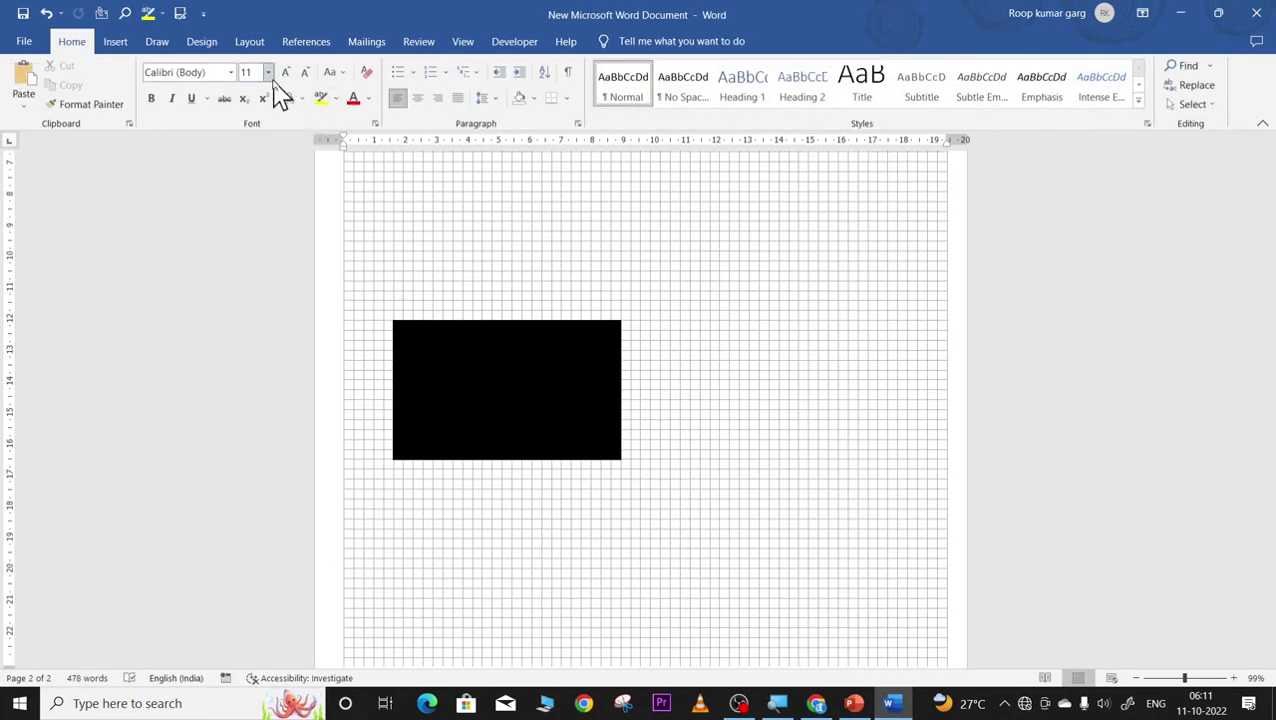
# Draw a white, green-outlined snipped-corner rectangle and position it beside the black rectangle.
pyautogui.click(118, 43)
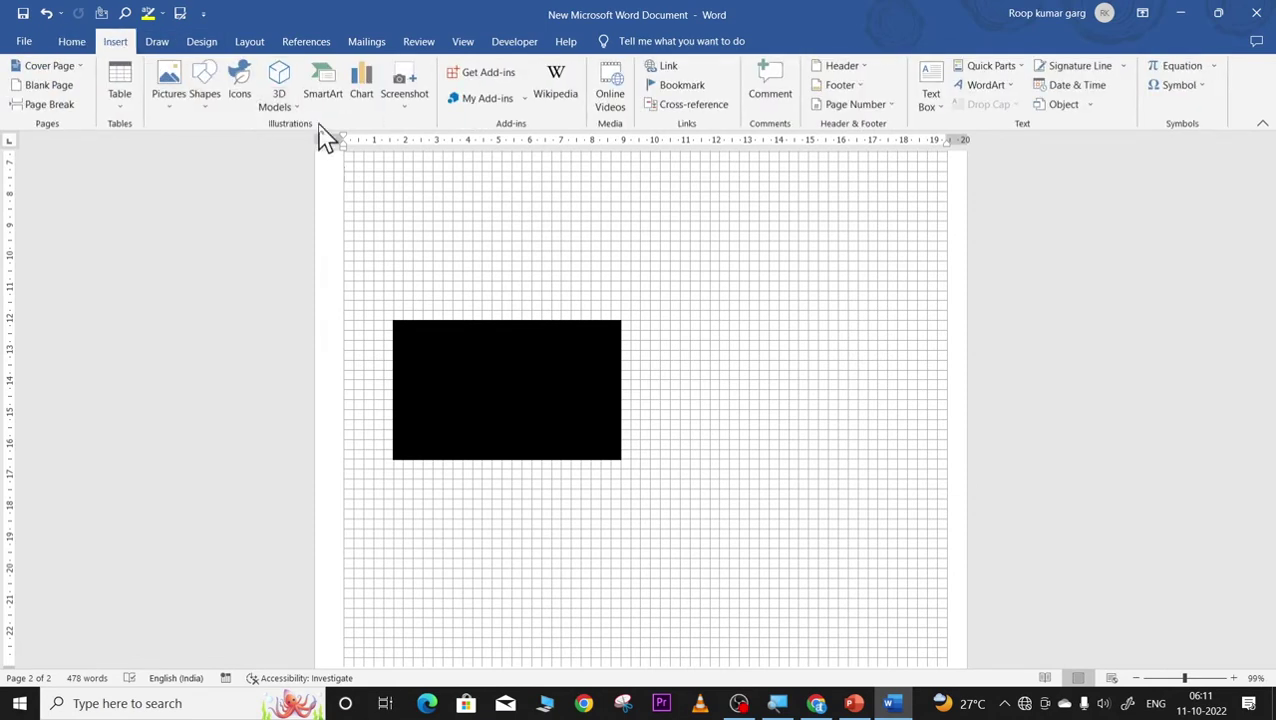
pyautogui.click(205, 90)
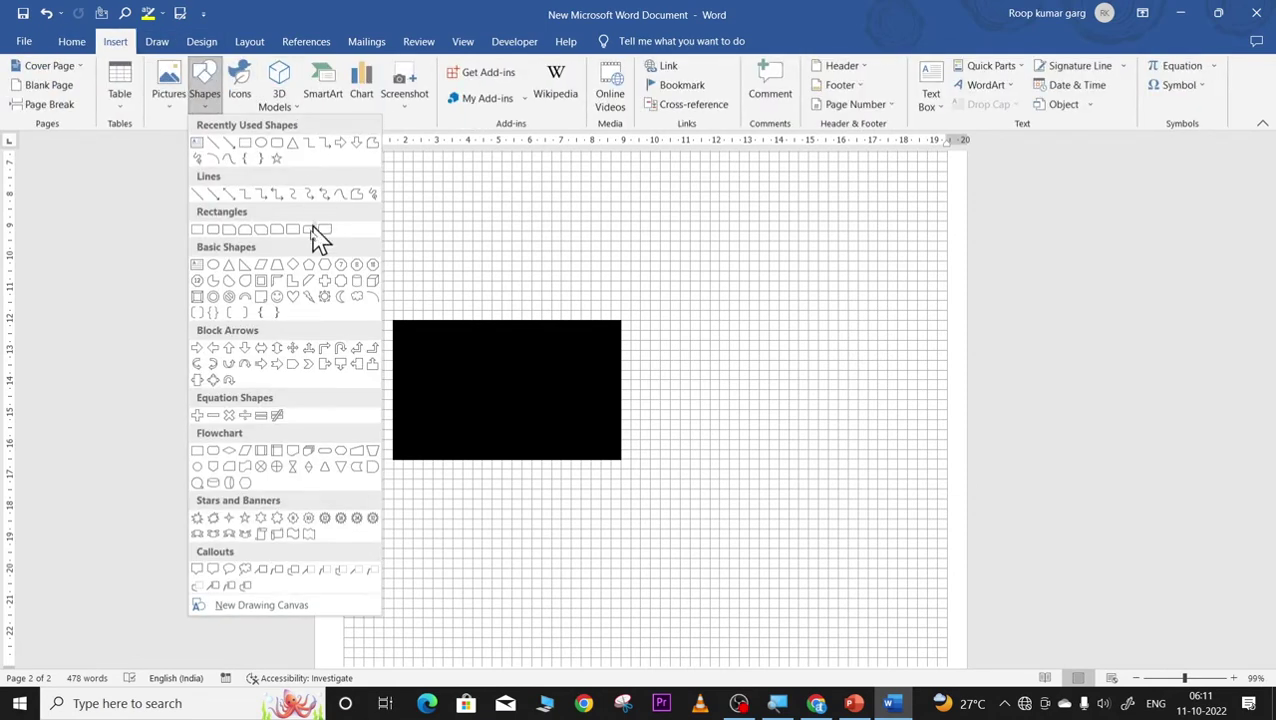
pyautogui.click(277, 229)
pyautogui.moveTo(679, 191); pyautogui.dragTo(907, 320)
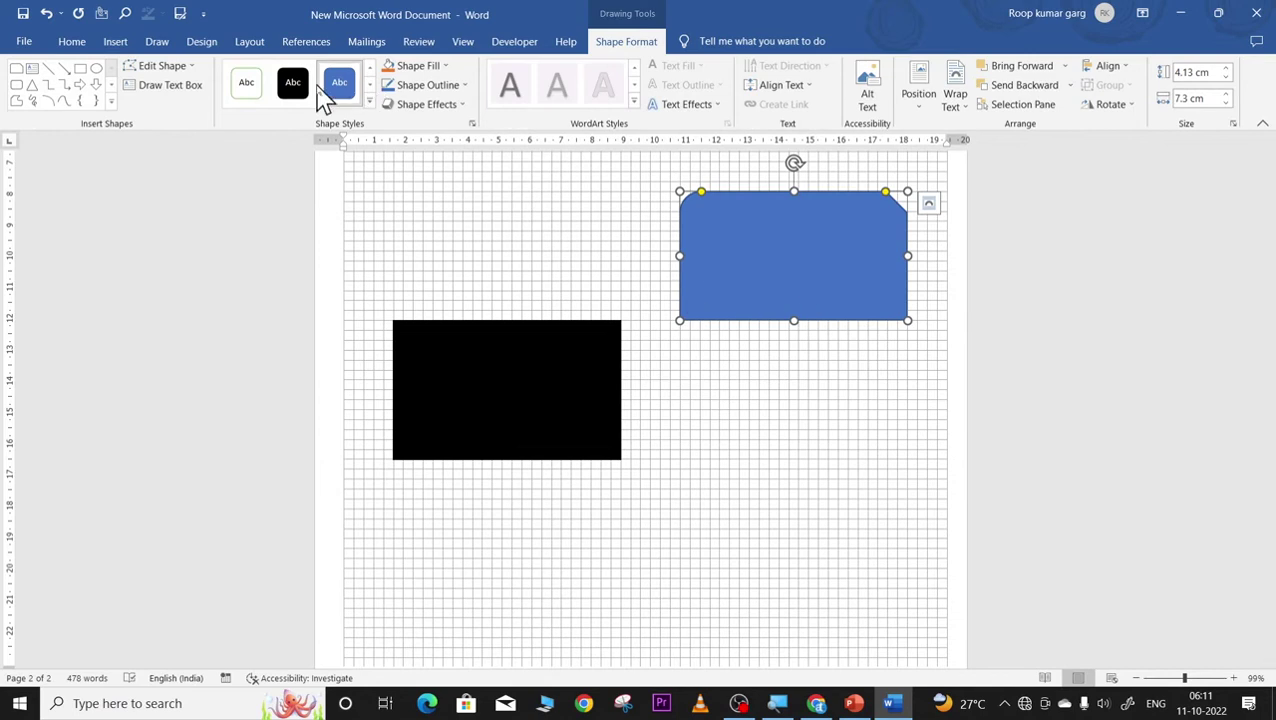
pyautogui.click(252, 88)
pyautogui.click(548, 183)
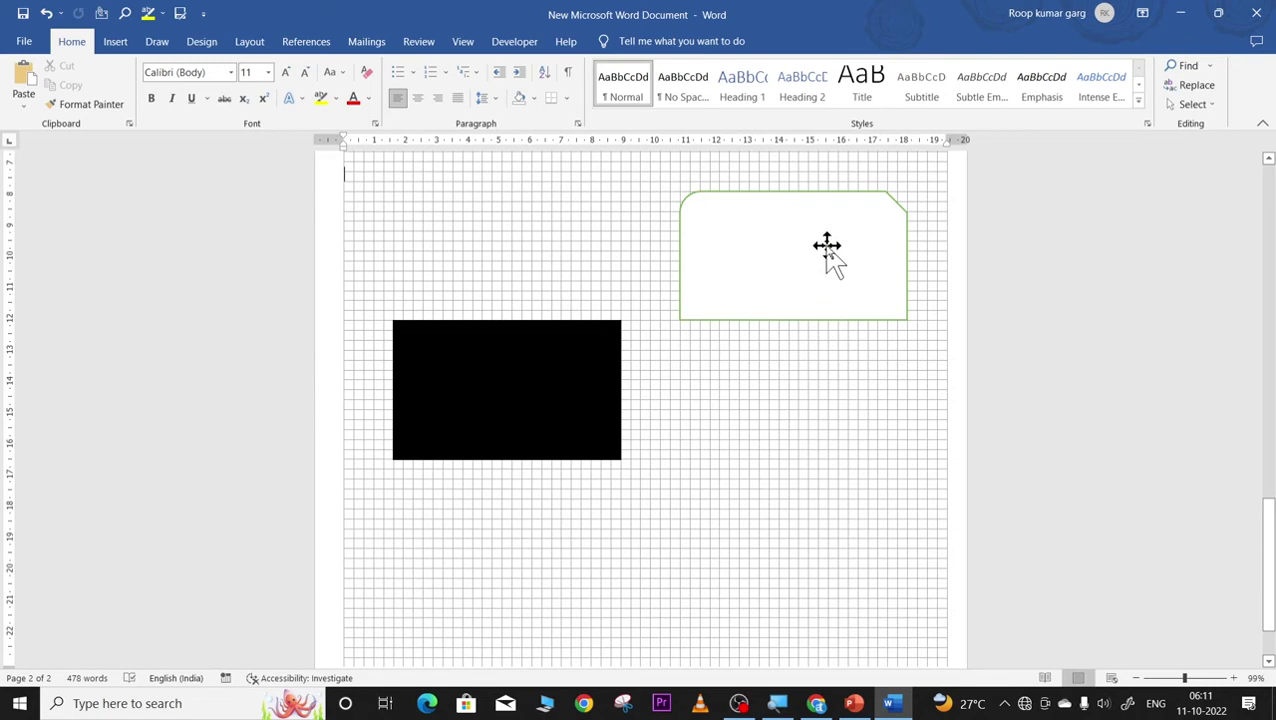
pyautogui.moveTo(827, 245)
pyautogui.mouseDown()
pyautogui.moveTo(877, 374)
pyautogui.moveTo(850, 273)
pyautogui.moveTo(857, 390)
pyautogui.moveTo(855, 325)
pyautogui.moveTo(856, 388)
pyautogui.moveTo(826, 292)
pyautogui.moveTo(847, 355)
pyautogui.moveTo(841, 327)
pyautogui.moveTo(775, 322)
pyautogui.moveTo(795, 347)
pyautogui.mouseUp()
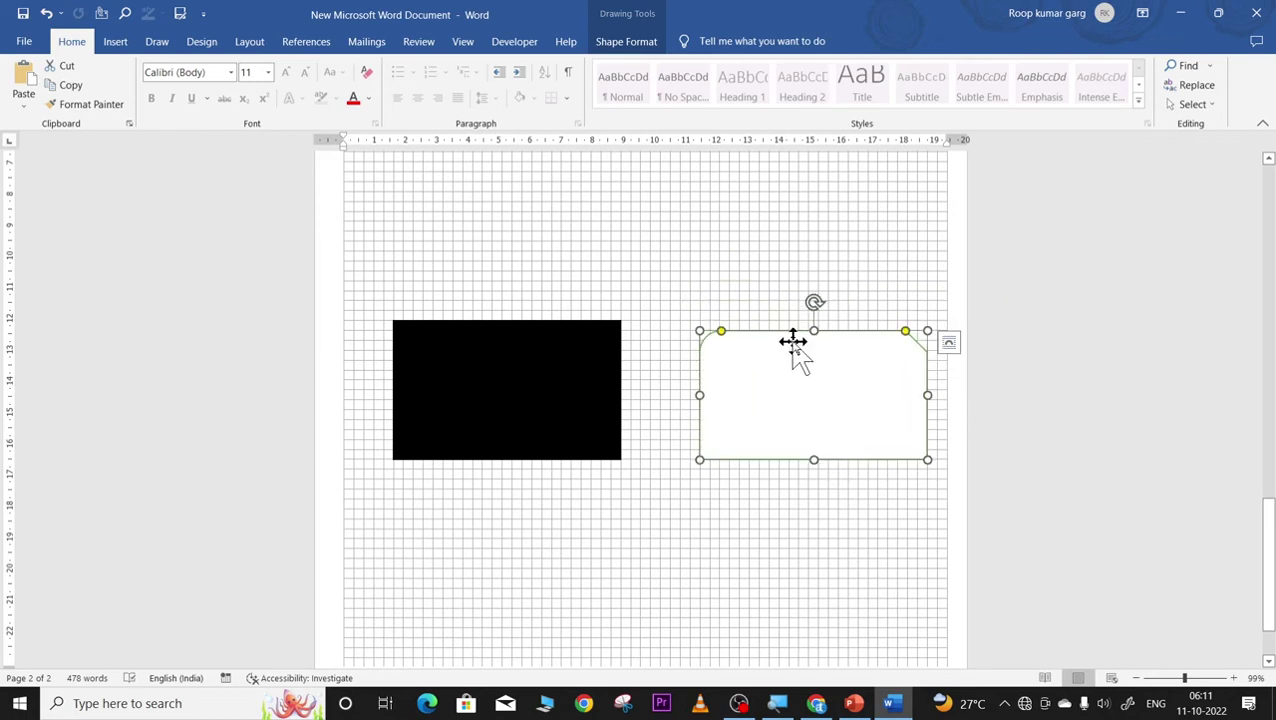
pyautogui.click(766, 255)
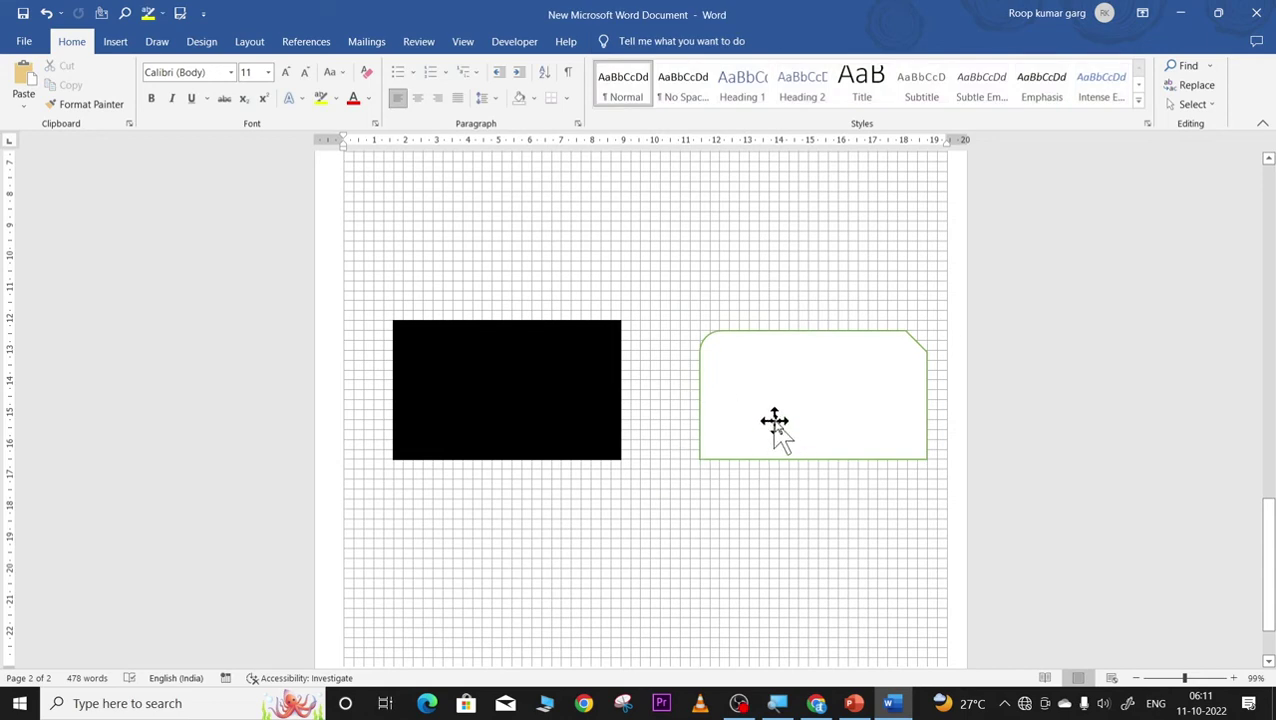
pyautogui.moveTo(775, 421); pyautogui.dragTo(804, 410)
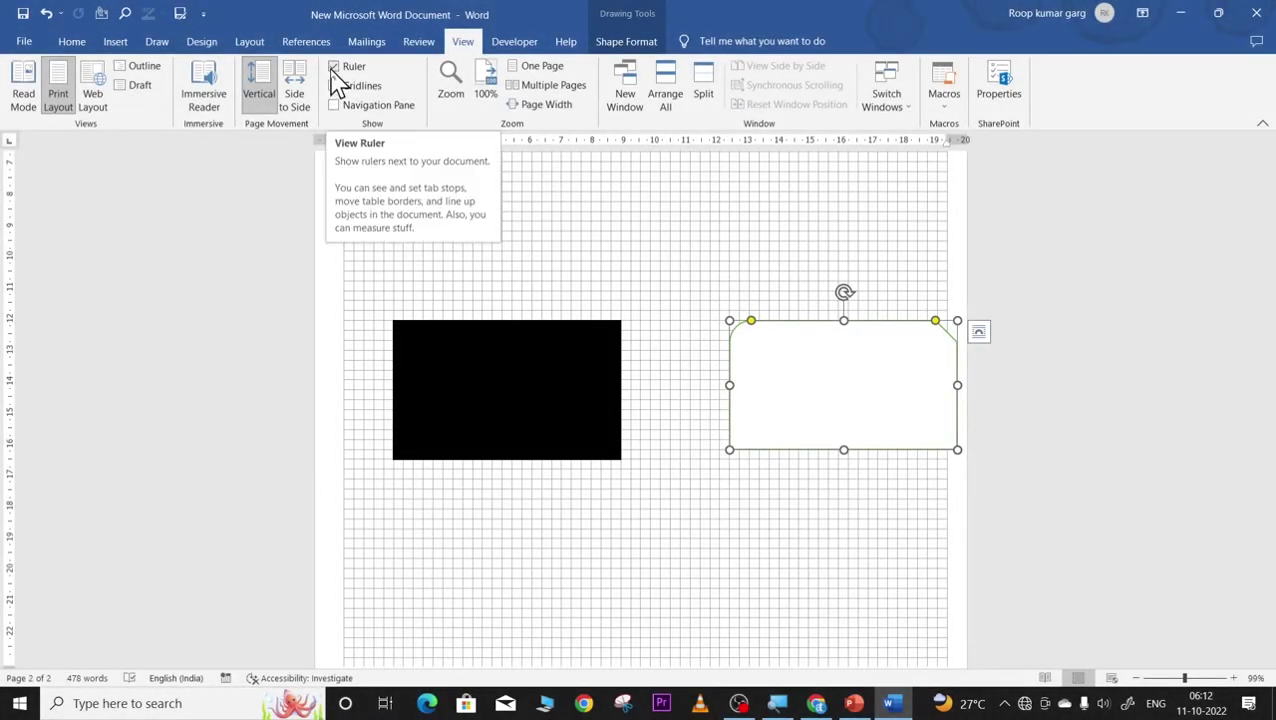
# Untick Gridlines and Ruler on the View tab, then tick Navigation Pane.
pyautogui.click(335, 86)
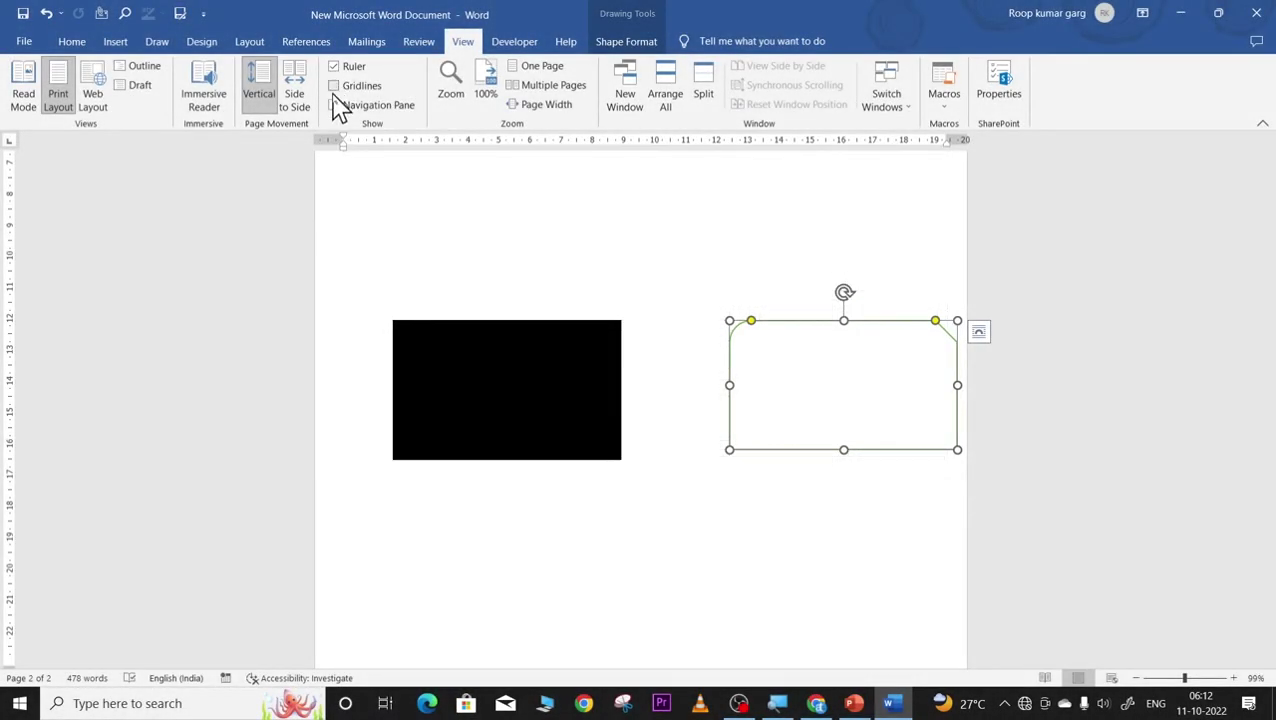
pyautogui.click(628, 198)
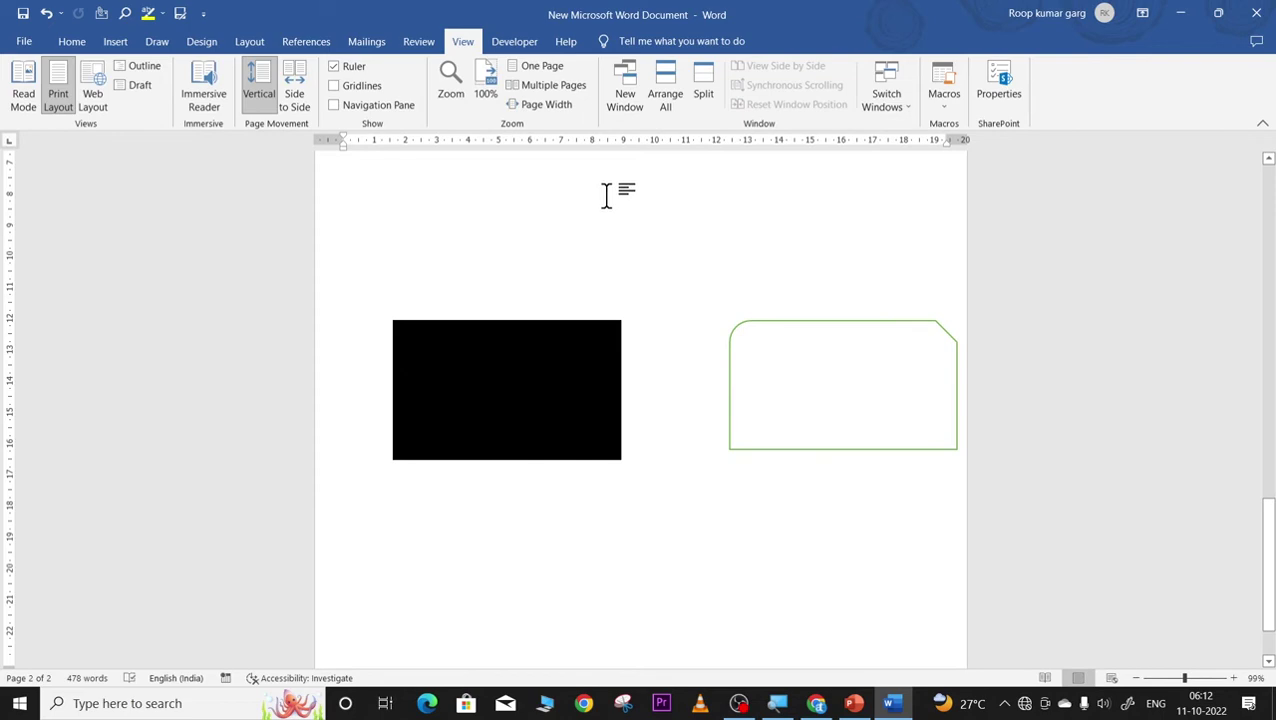
pyautogui.click(340, 66)
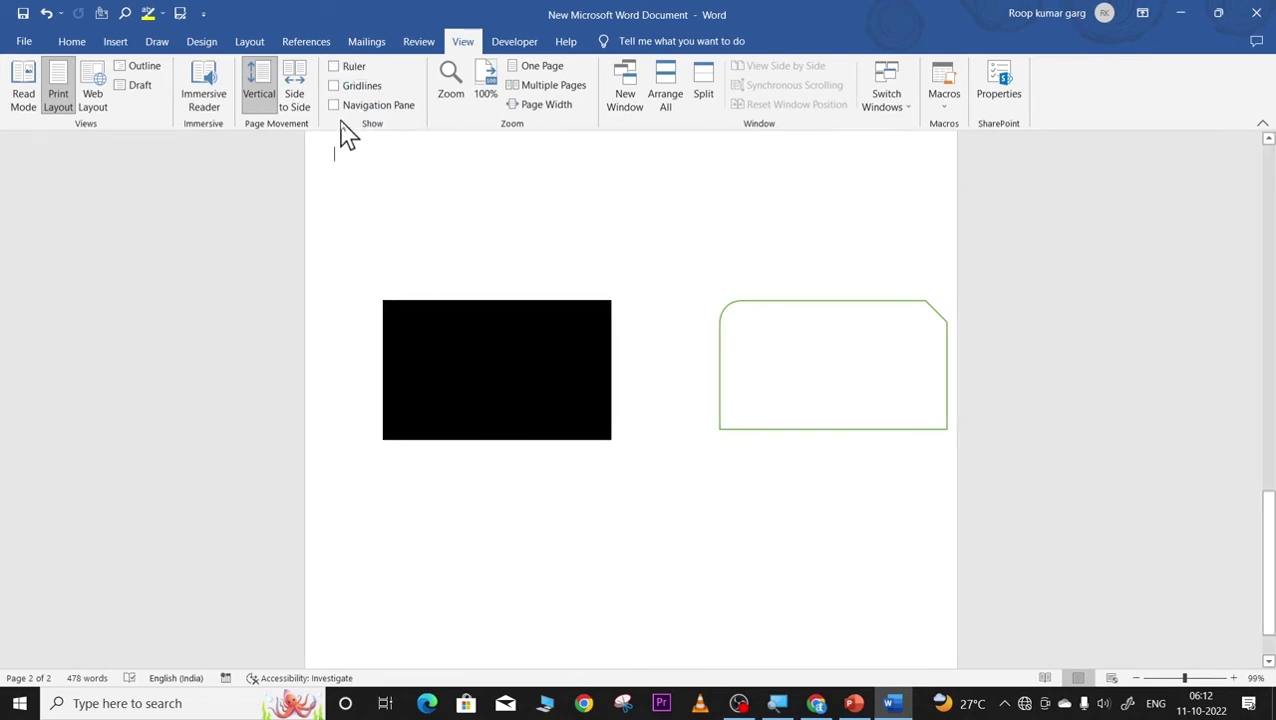
pyautogui.click(334, 106)
pyautogui.write('v')
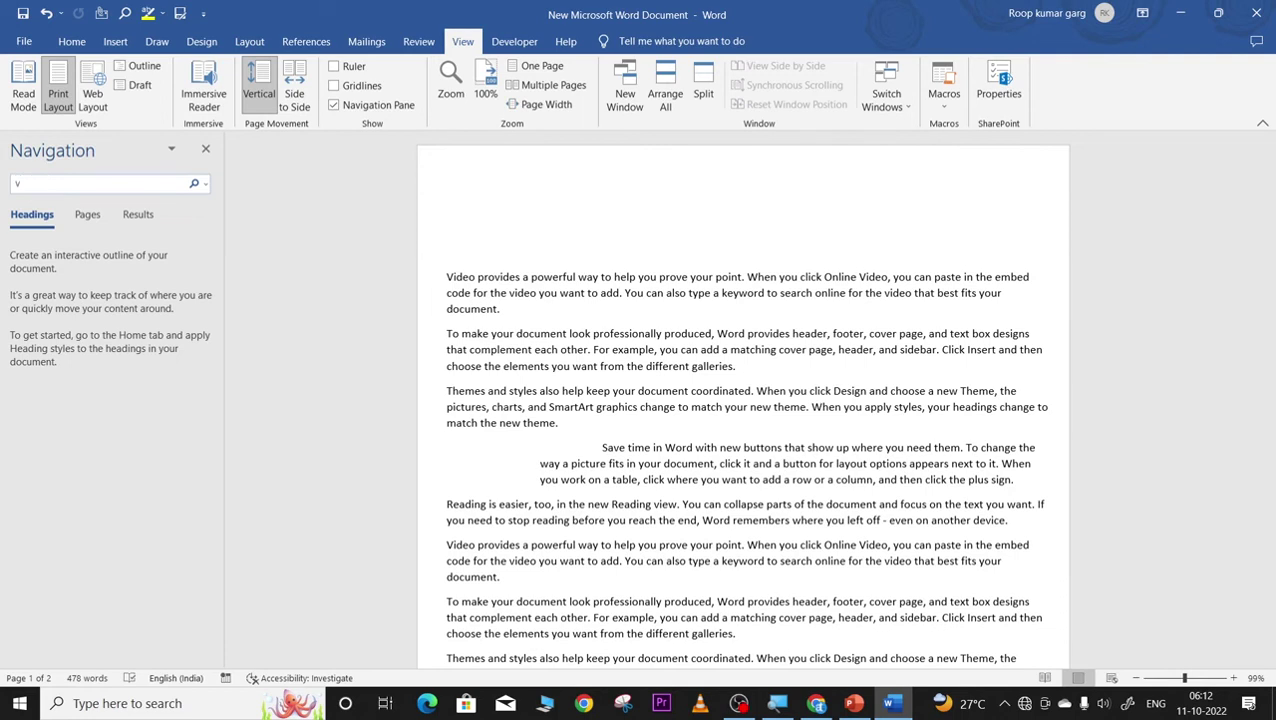
# Correct the navigation search term to 'video' and zoom the view to 78%.
pyautogui.write('iedo')
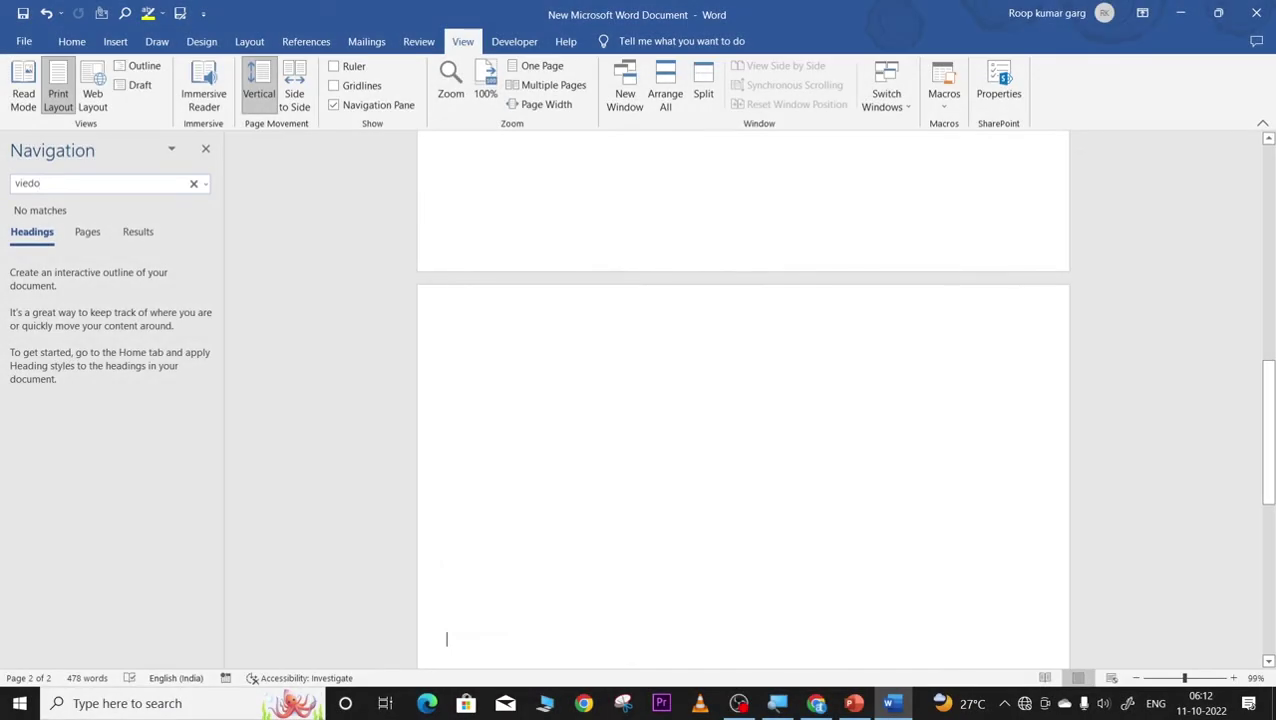
pyautogui.press('BackSpace')
pyautogui.press('BackSpace')
pyautogui.press('BackSpace')
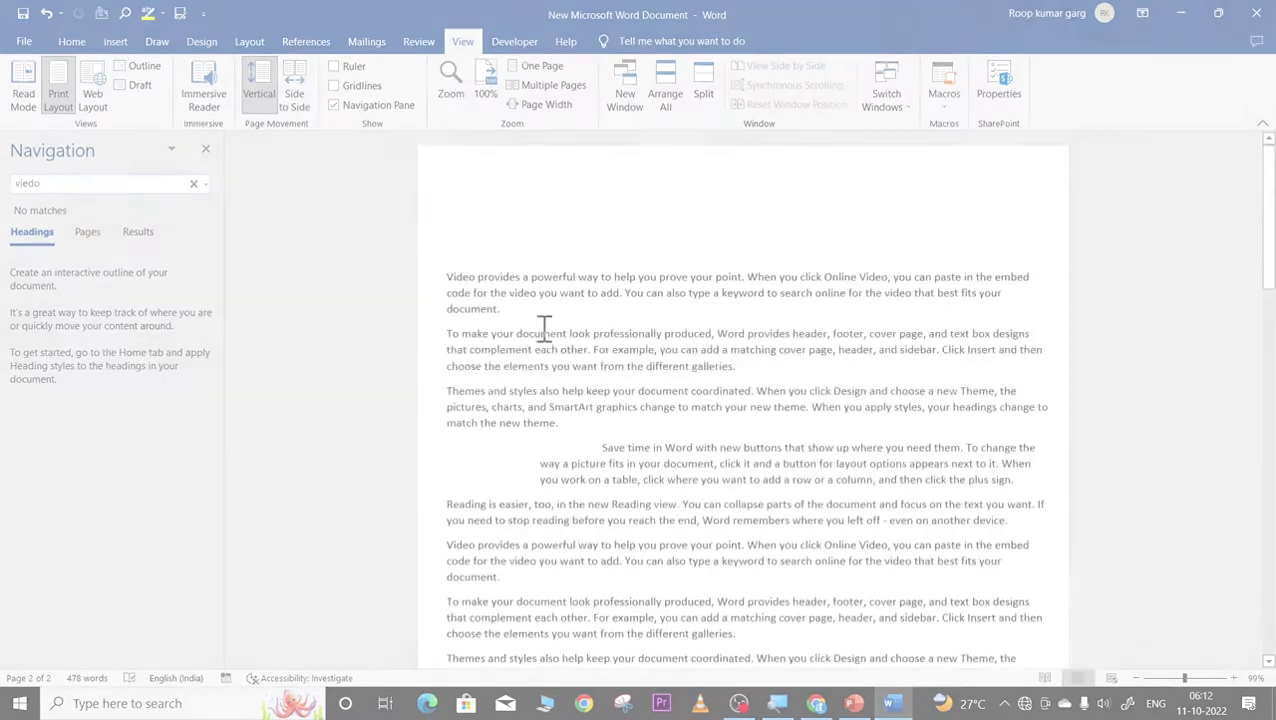
pyautogui.write('deo')
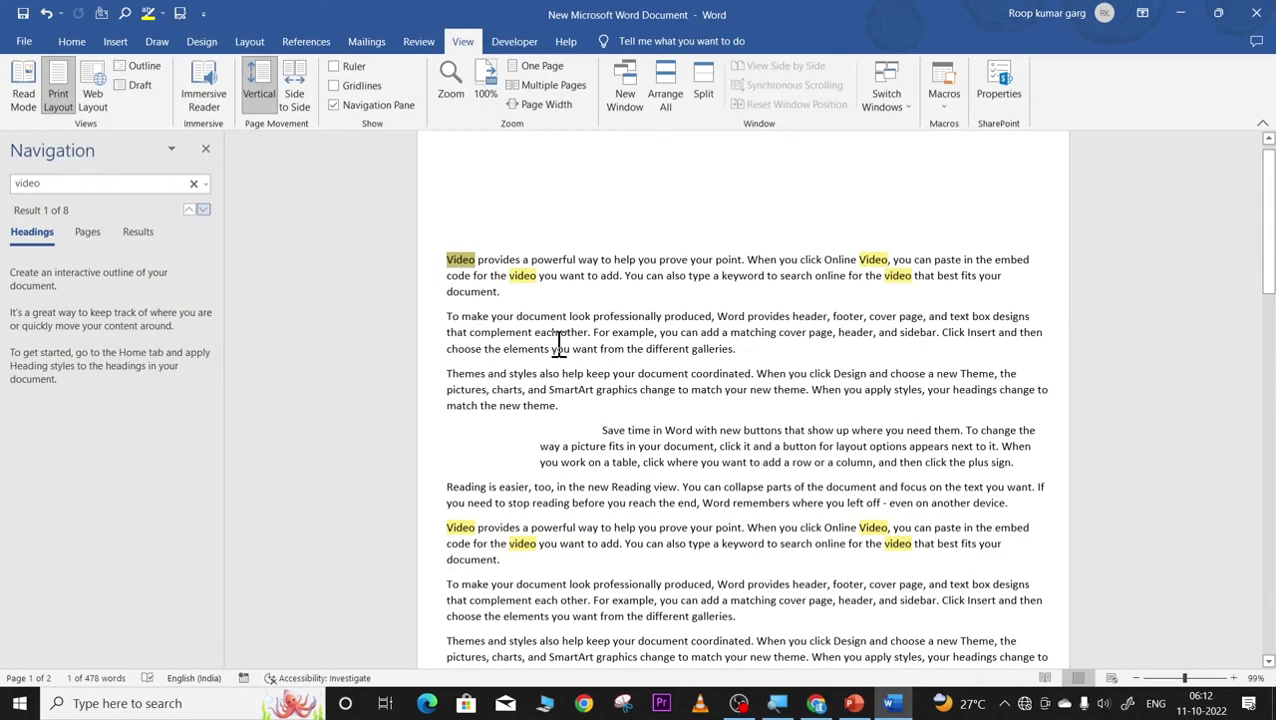
pyautogui.scroll(-5, 822, 316)
pyautogui.scroll(5, 835, 340)
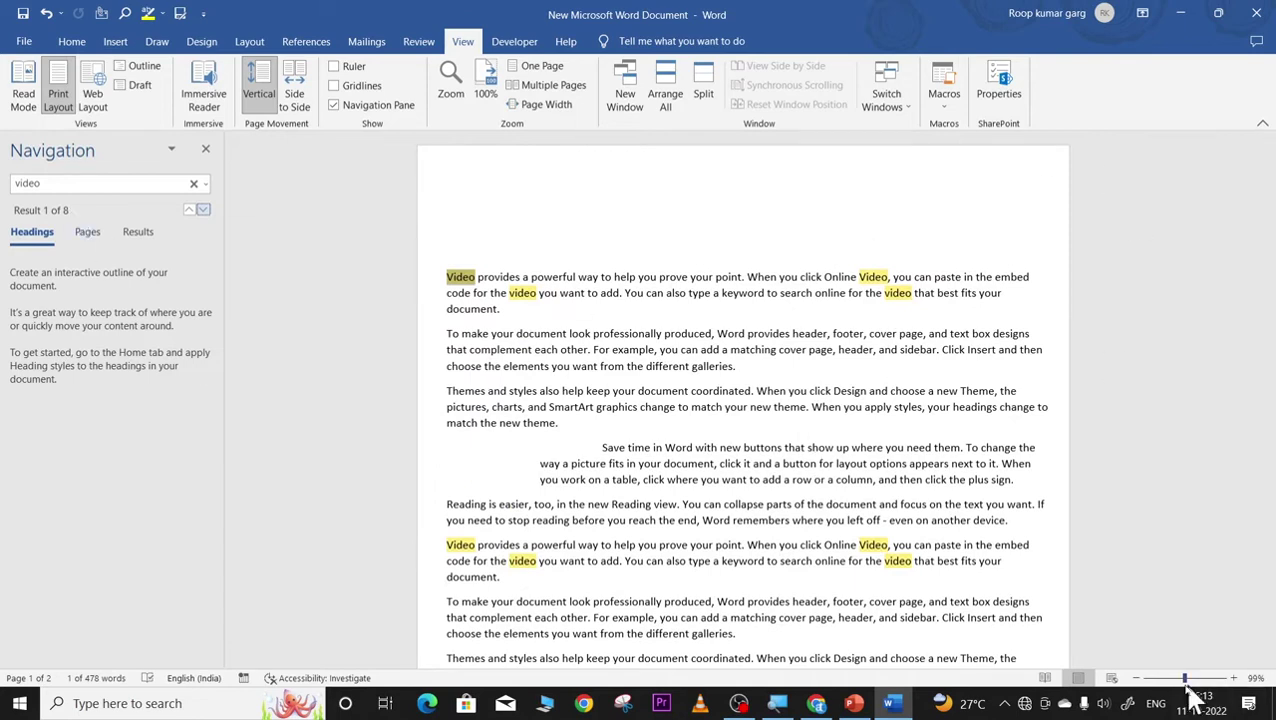
pyautogui.moveTo(1185, 678); pyautogui.dragTo(1176, 678)
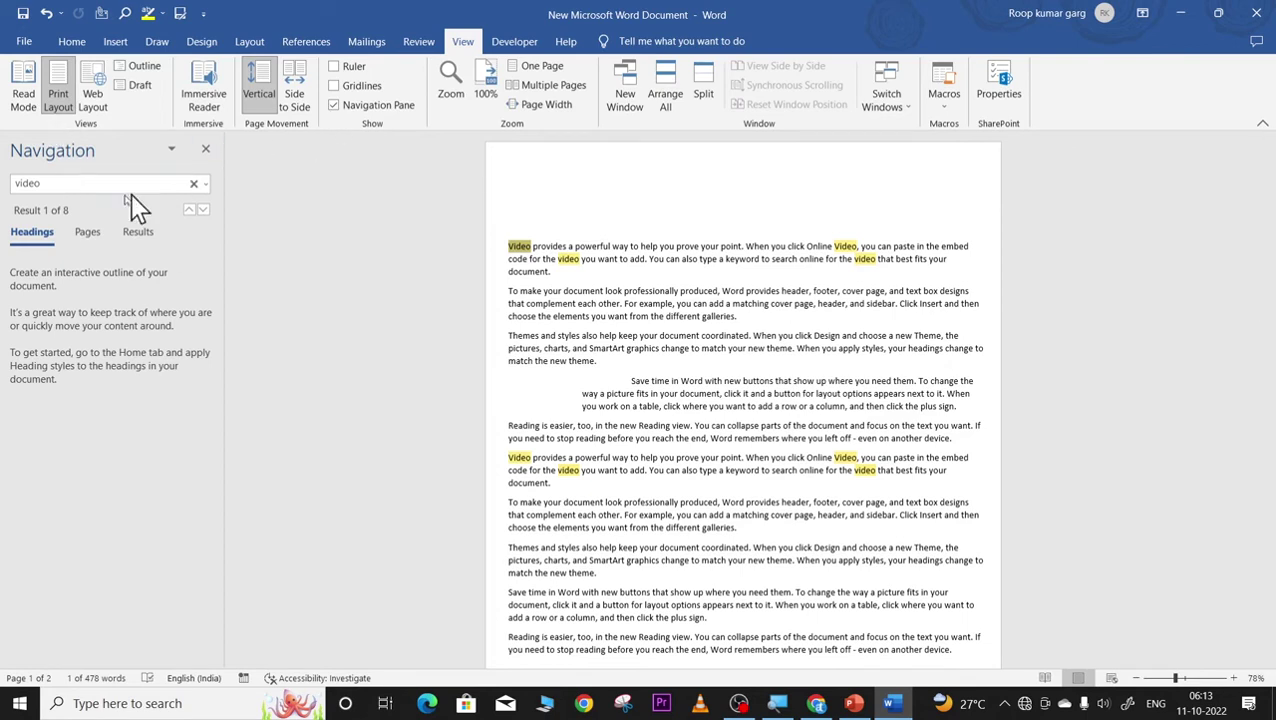
# Clear the 'video' search highlights and leave the Navigation Pane closed.
pyautogui.click(334, 106)
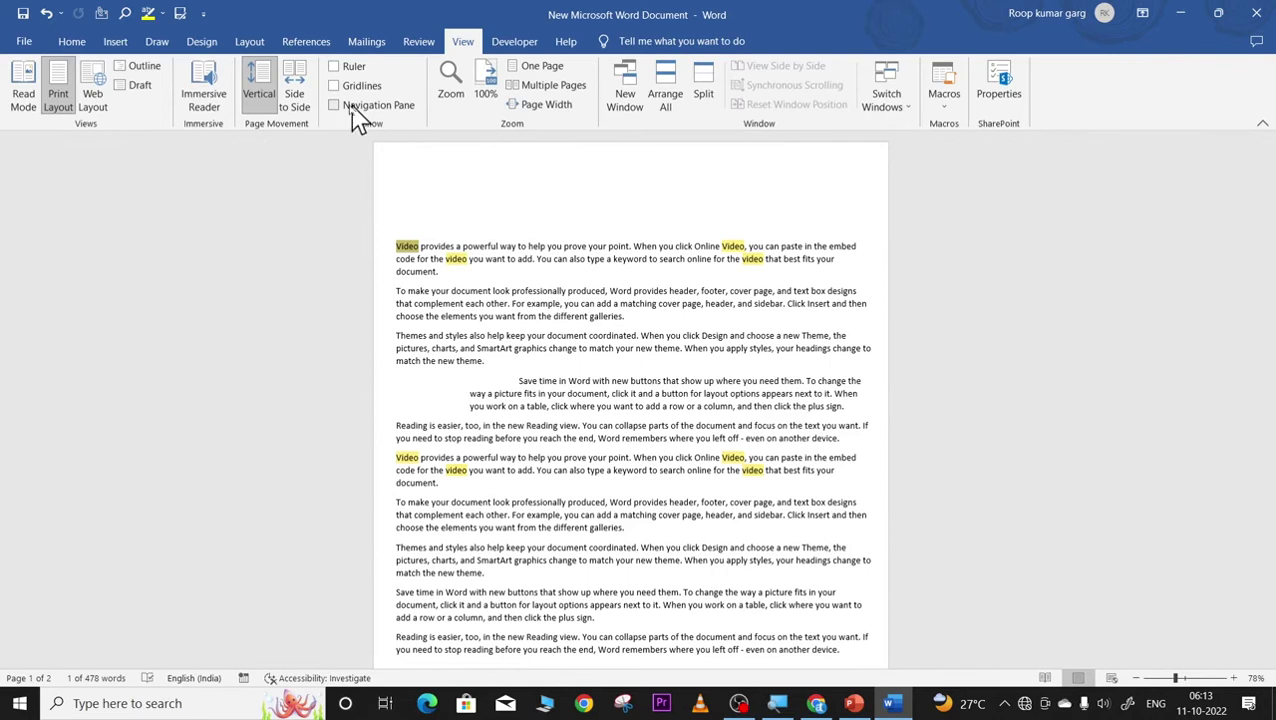
pyautogui.click(340, 106)
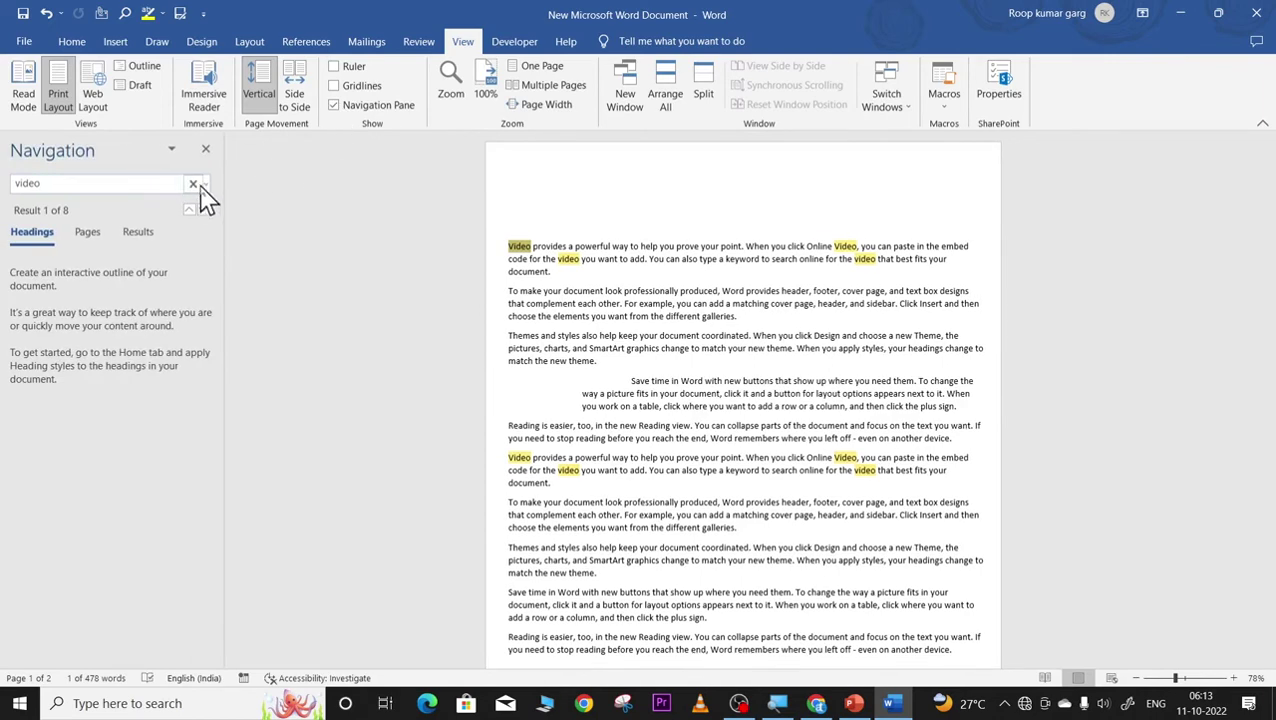
pyautogui.click(194, 185)
pyautogui.click(206, 149)
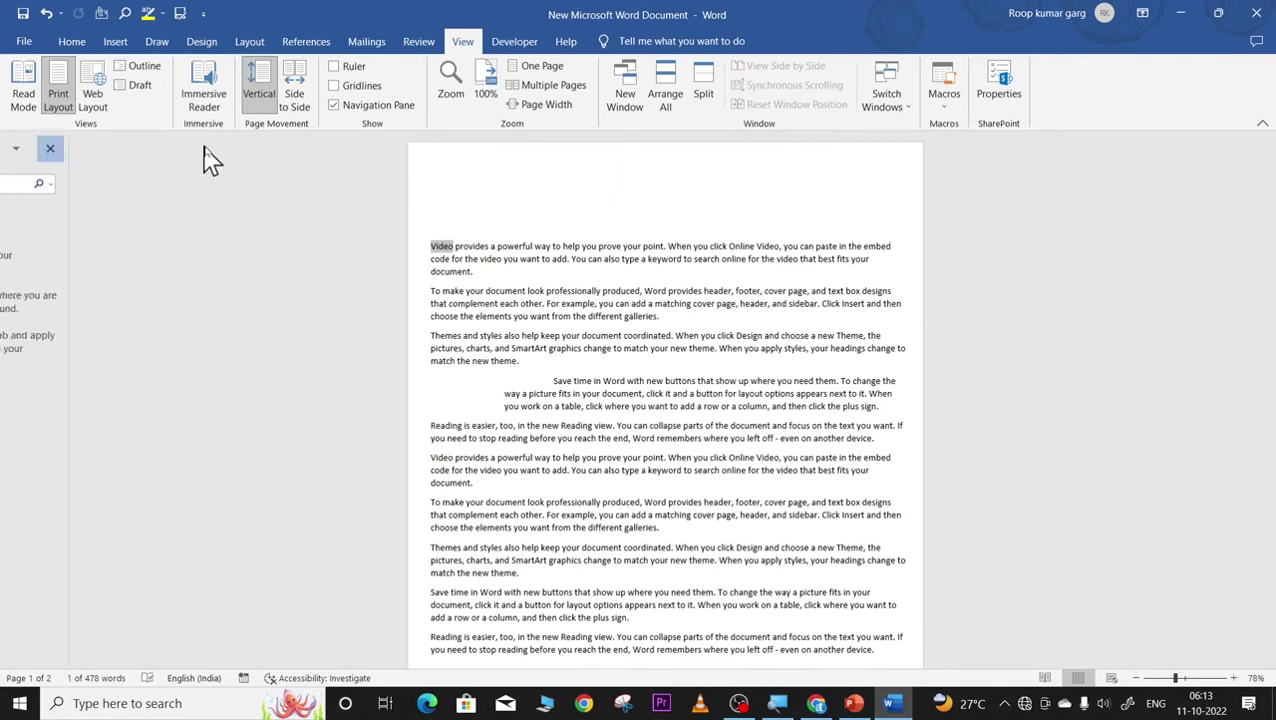
pyautogui.click(334, 106)
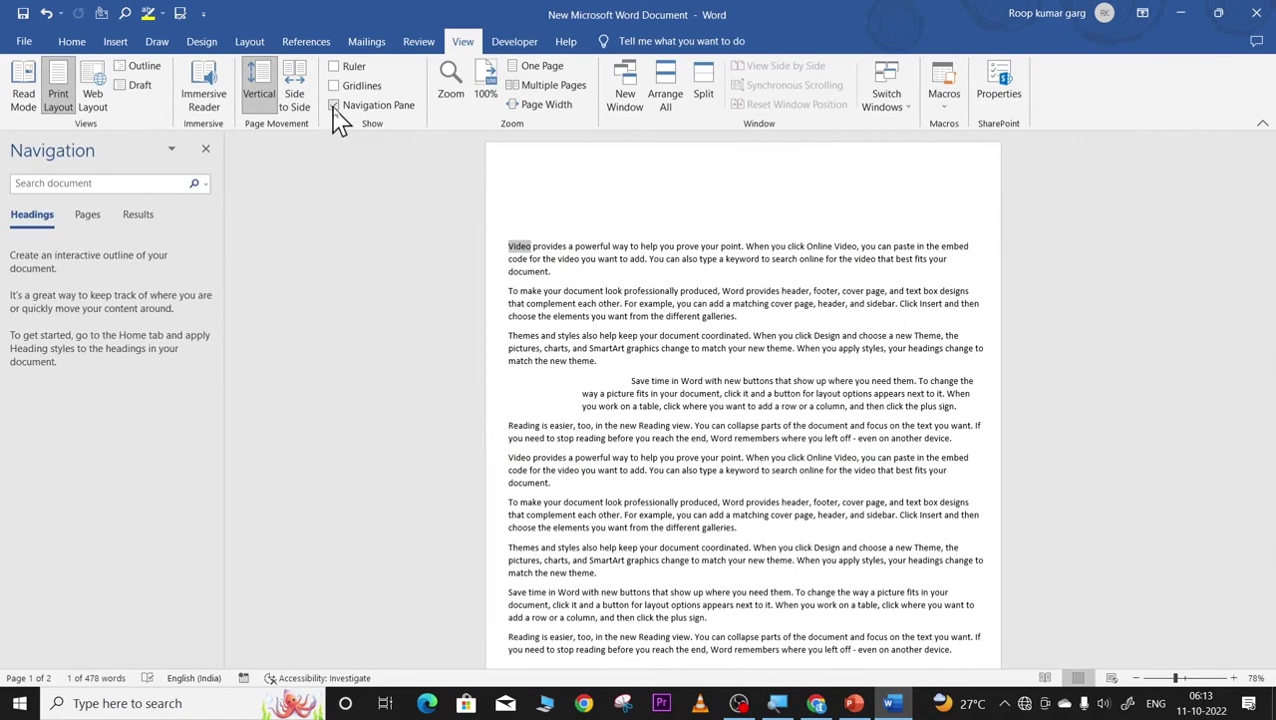
pyautogui.click(337, 108)
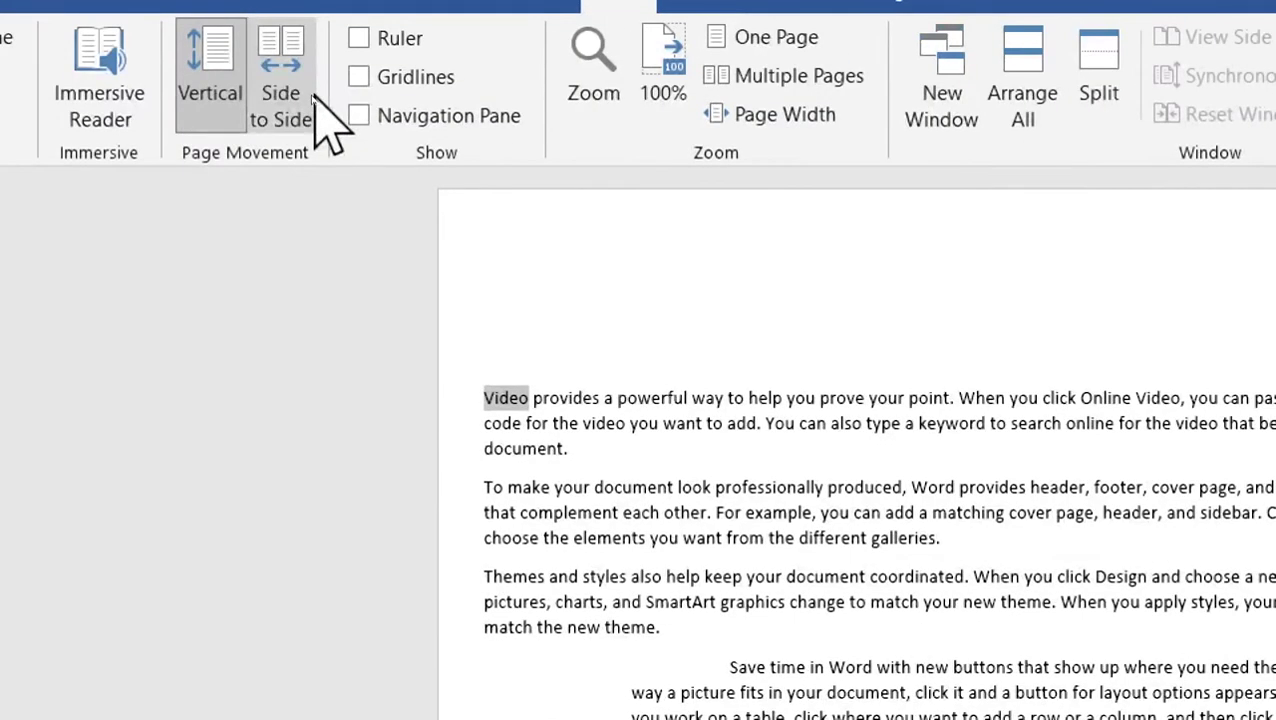
pyautogui.click(360, 116)
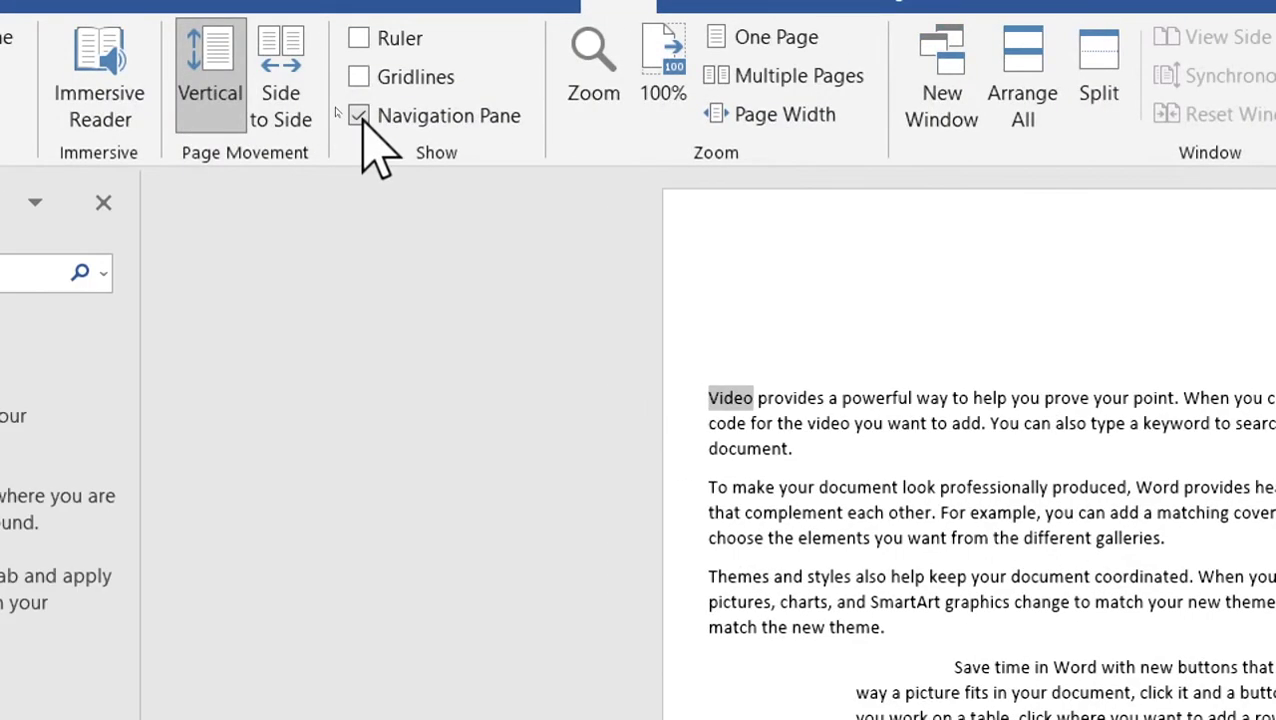
pyautogui.click(360, 116)
pyautogui.click(366, 112)
pyautogui.click(366, 112)
pyautogui.click(366, 112)
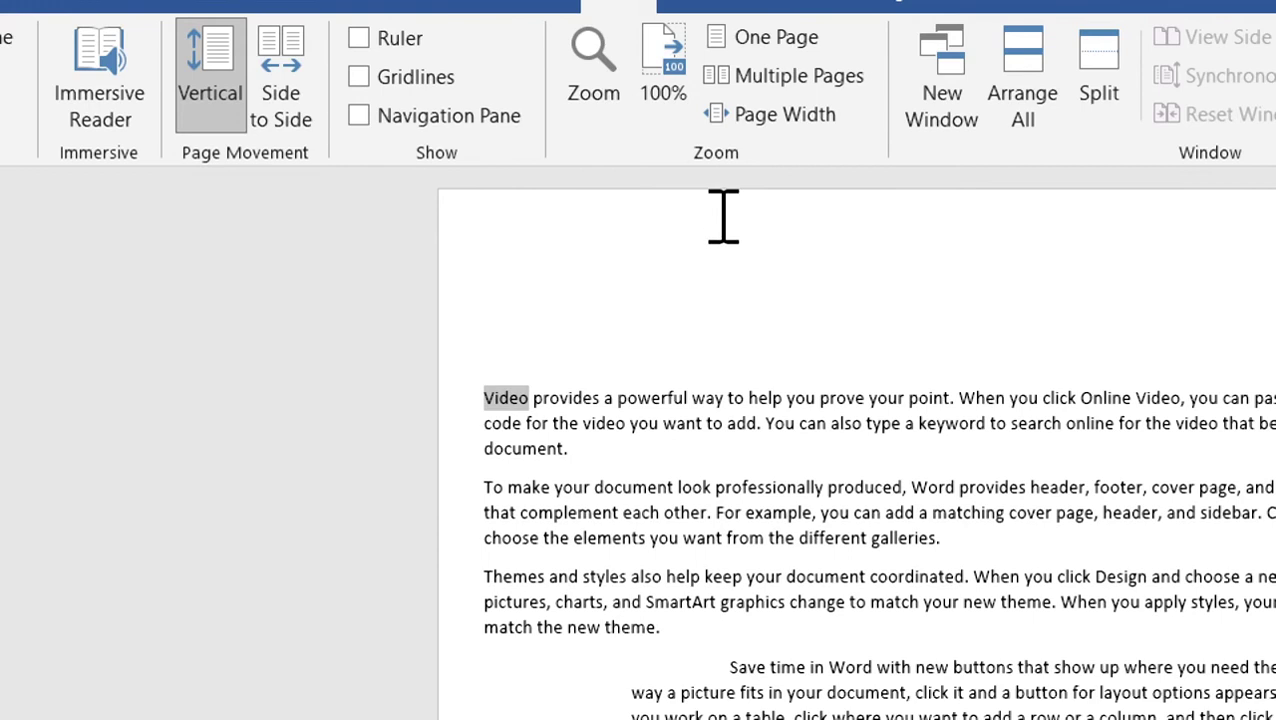
# Change the zoom from 78% to 100% in the Zoom dialog.
pyautogui.click(591, 70)
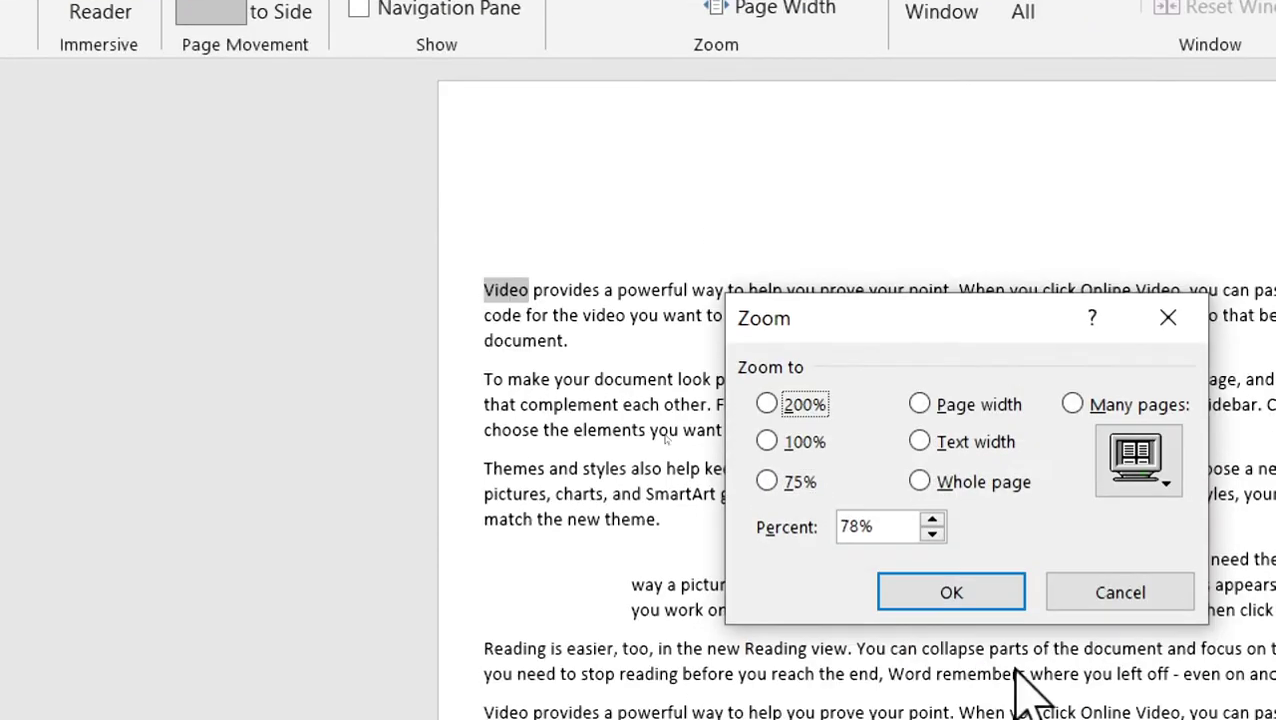
pyautogui.moveTo(931, 440); pyautogui.dragTo(805, 307)
pyautogui.moveTo(791, 173); pyautogui.dragTo(776, 152)
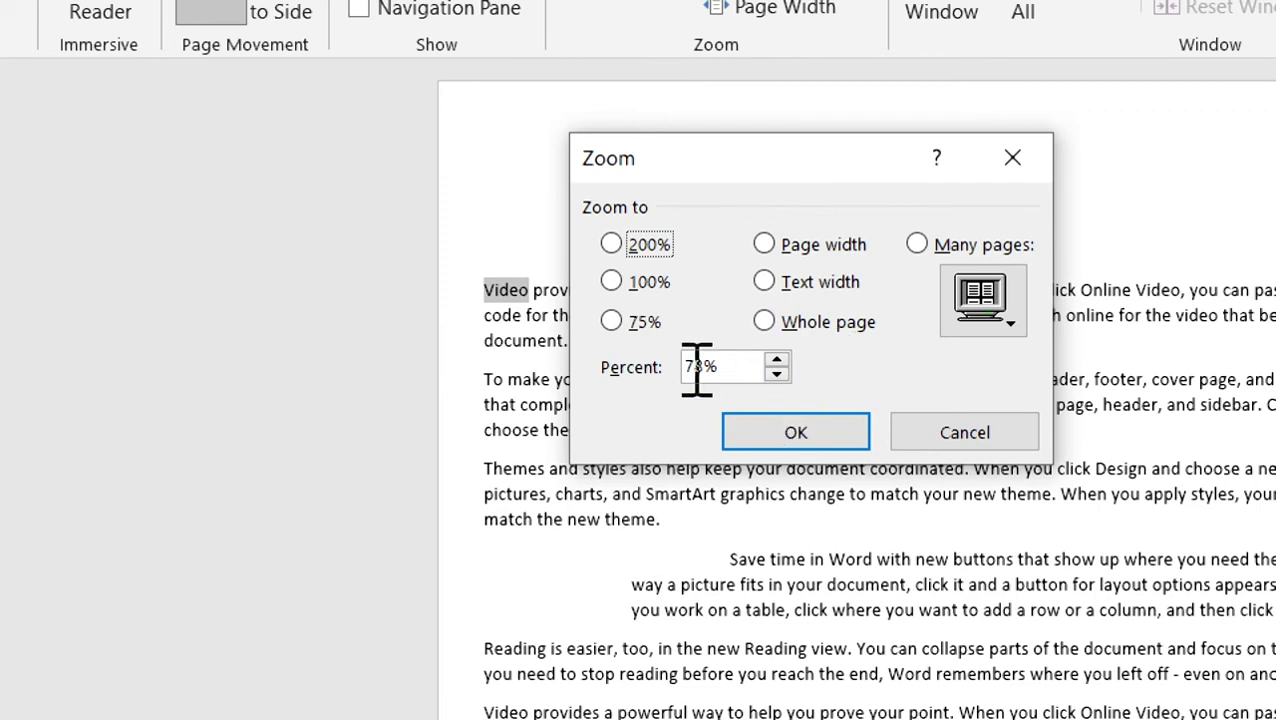
pyautogui.moveTo(705, 370); pyautogui.dragTo(661, 362)
pyautogui.write('100')
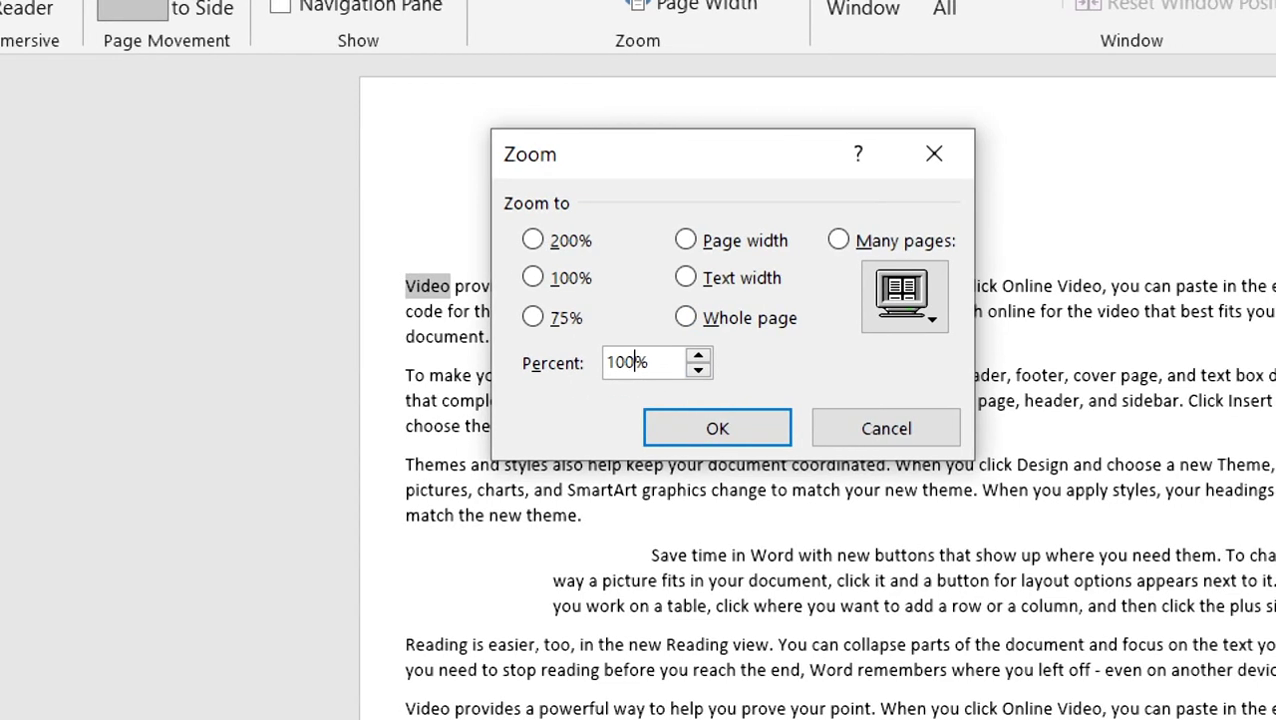
pyautogui.press('Return')
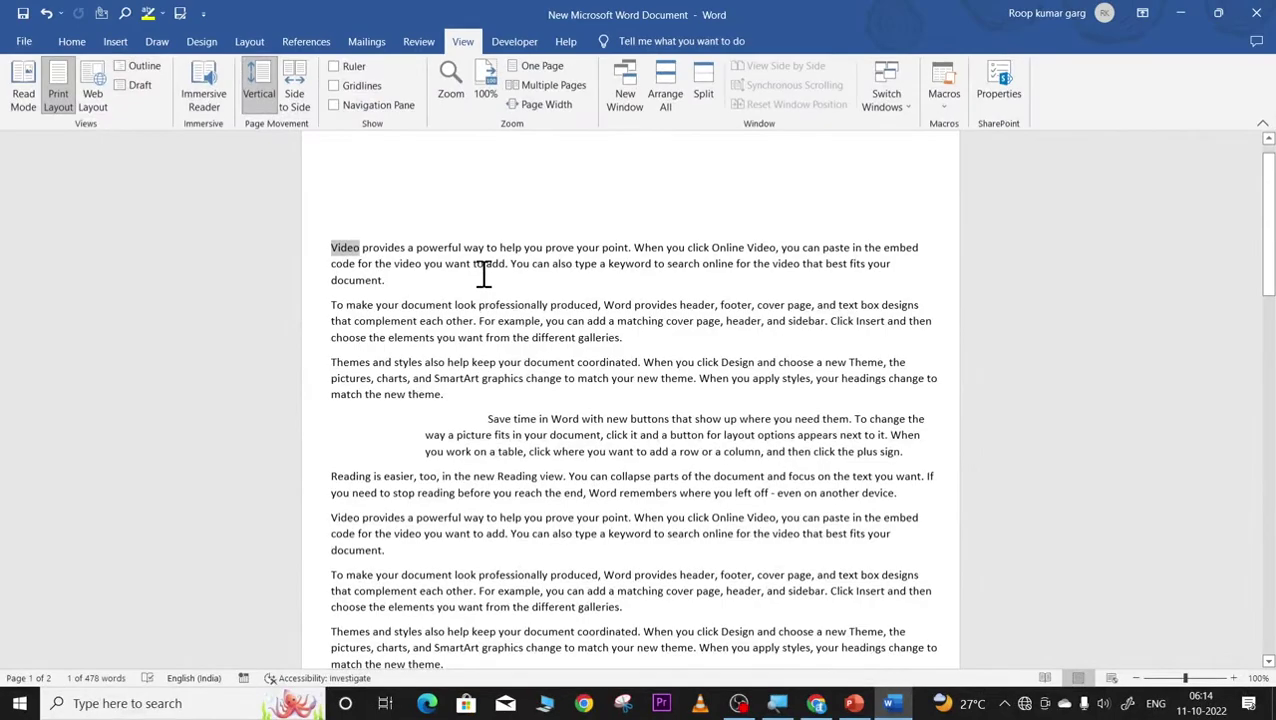
# Raise the zoom to 114%, then to 123%, with the Zoom dialog's spin arrows.
pyautogui.click(452, 92)
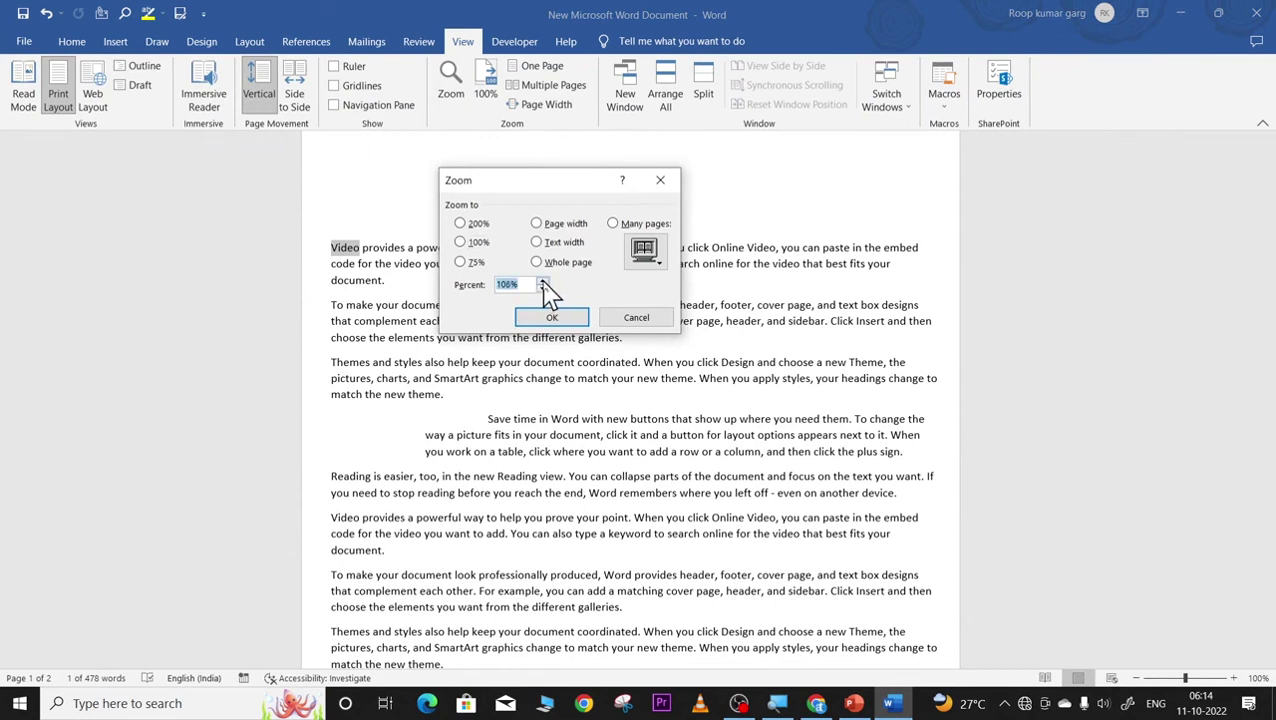
pyautogui.click(541, 282)
pyautogui.click(548, 318)
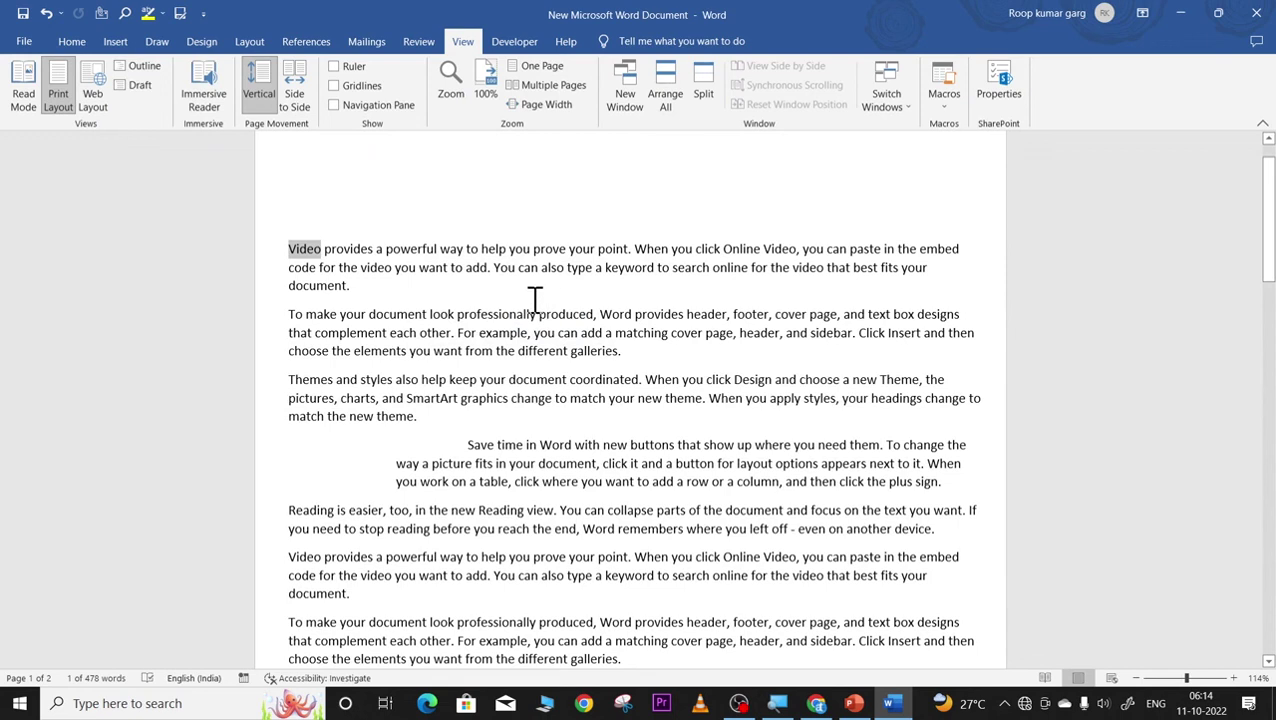
pyautogui.click(450, 88)
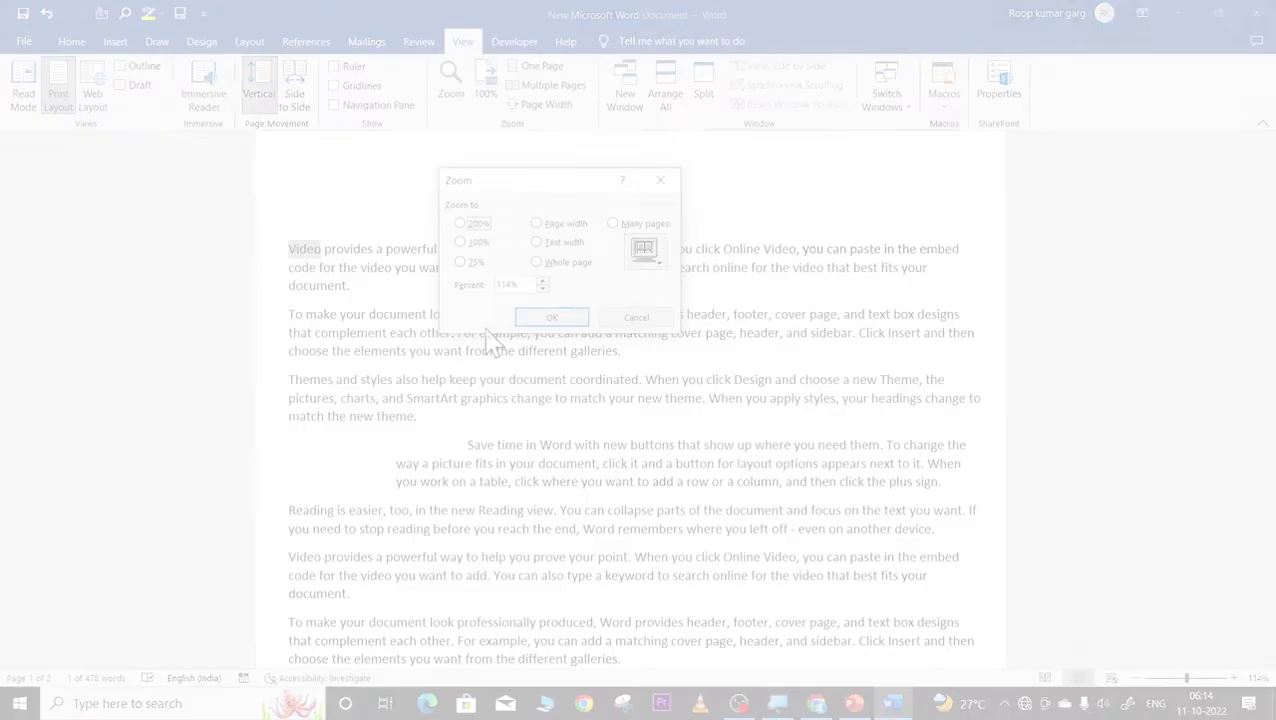
pyautogui.click(711, 357)
pyautogui.click(711, 357)
pyautogui.click(711, 357)
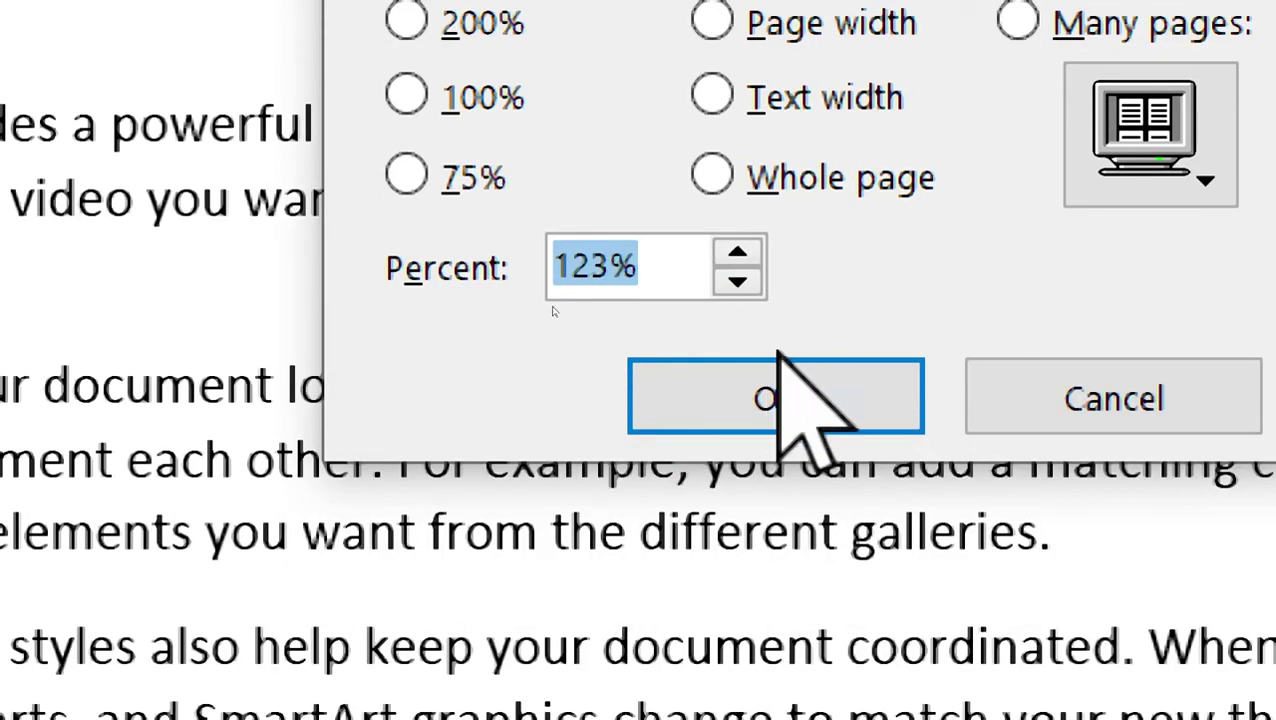
pyautogui.click(790, 482)
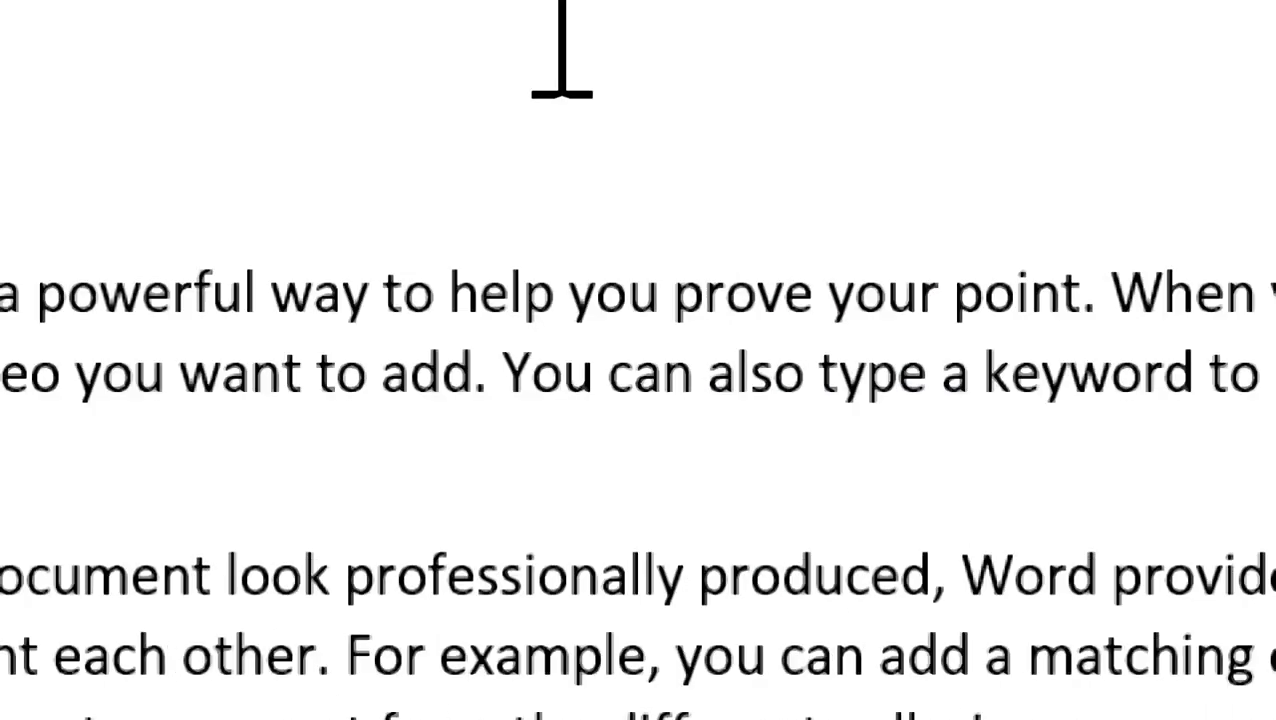
pyautogui.click(454, 76)
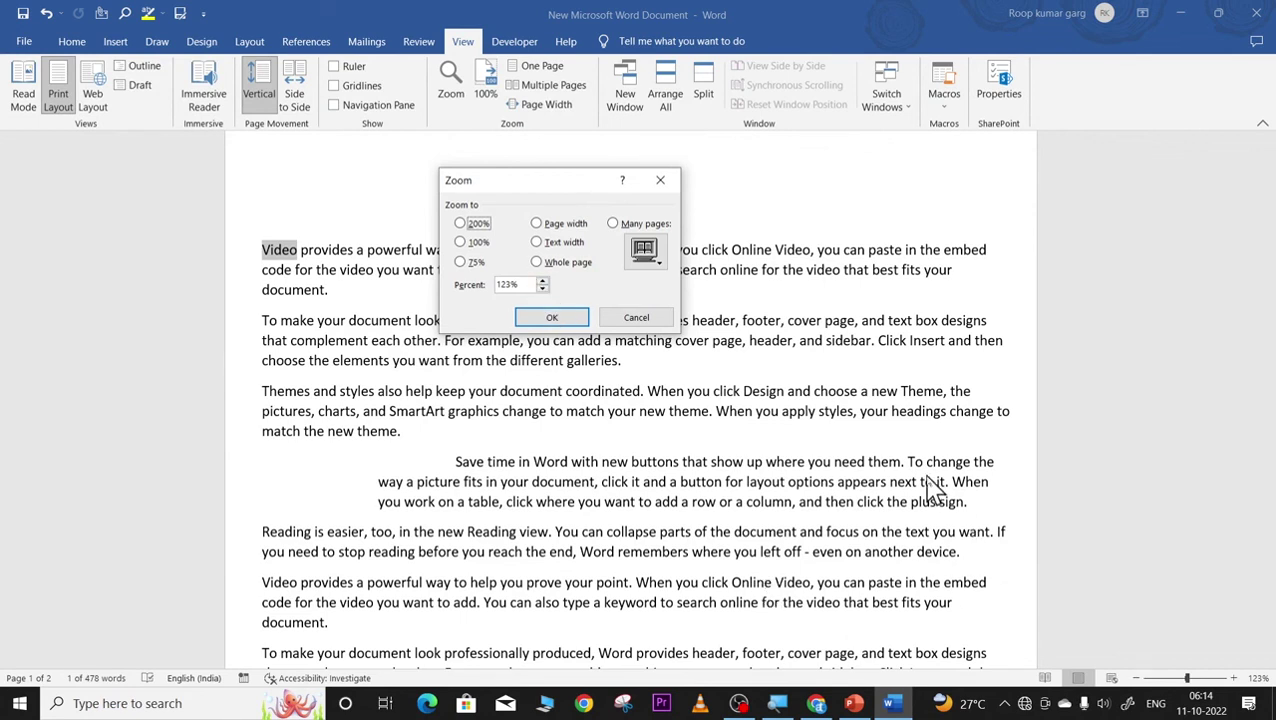
# Close the Zoom dialog and Ctrl-scroll in and out, ending at 160% zoom.
pyautogui.click(660, 180)
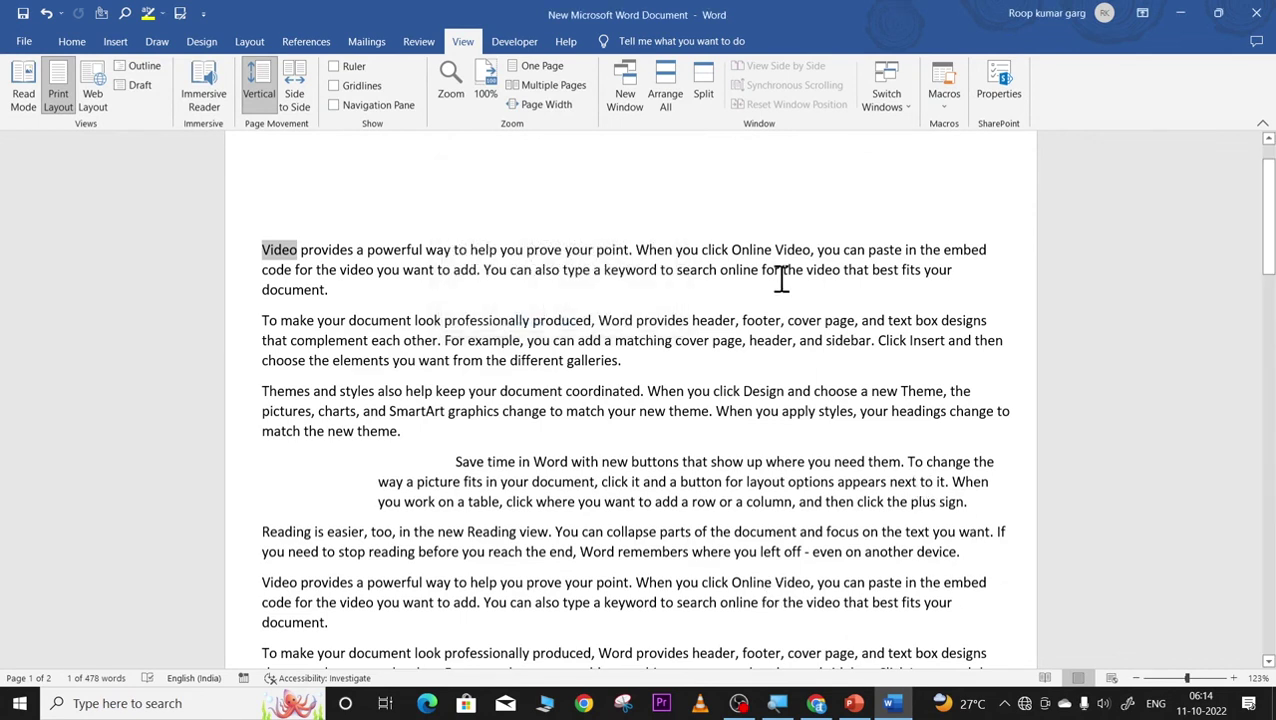
pyautogui.keyDown('ctrl'); pyautogui.scroll(11, 813, 307); pyautogui.keyUp('ctrl')
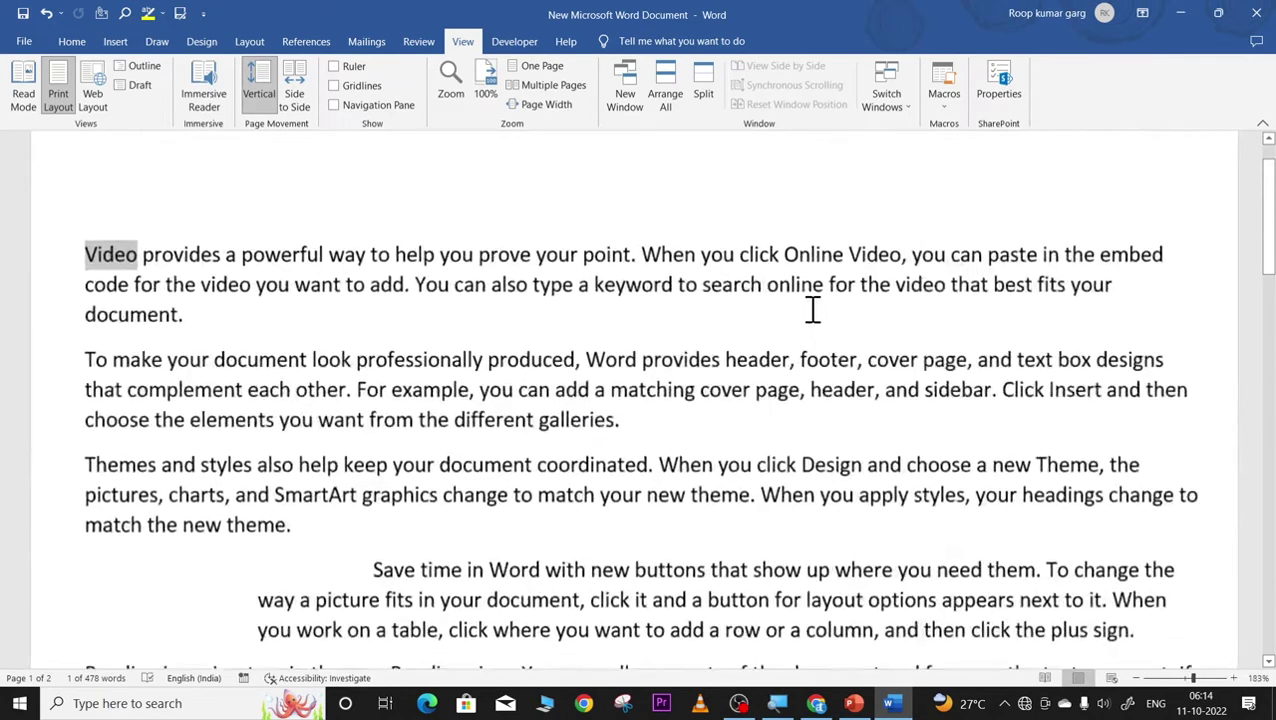
pyautogui.keyDown('ctrl'); pyautogui.scroll(8, 813, 310); pyautogui.keyUp('ctrl')
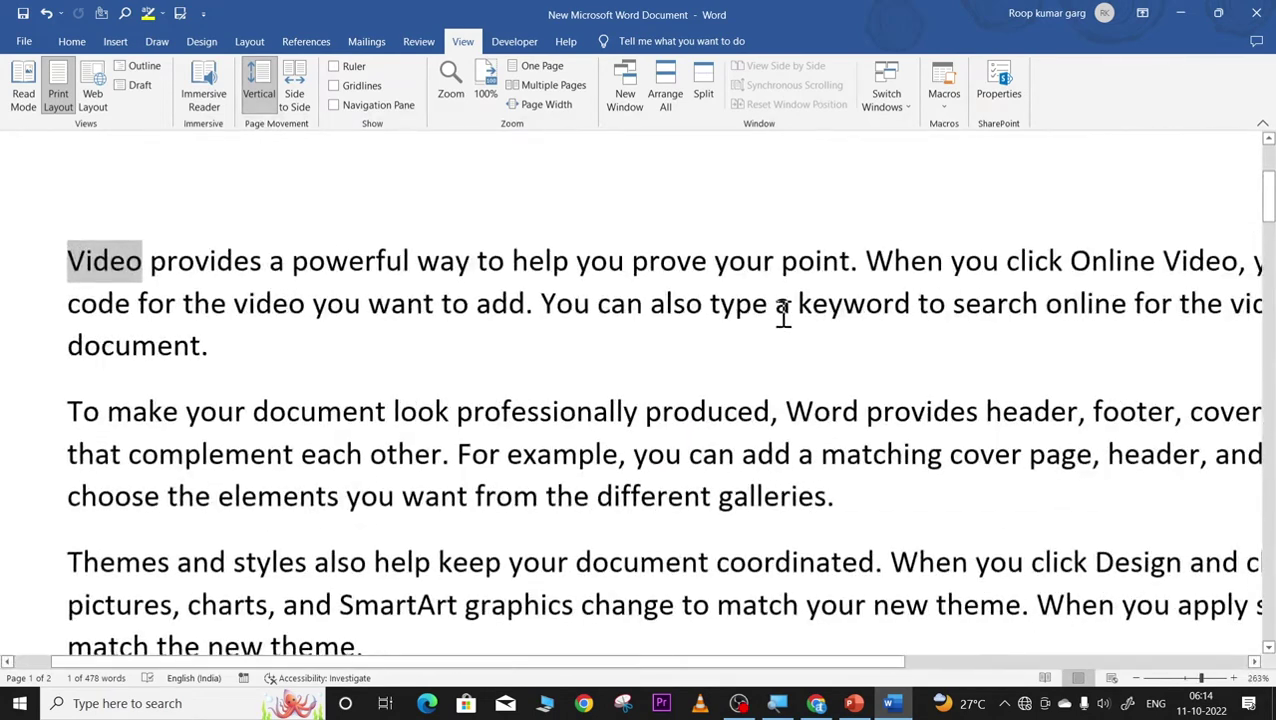
pyautogui.keyDown('ctrl'); pyautogui.scroll(6, 783, 313); pyautogui.keyUp('ctrl')
pyautogui.keyDown('ctrl'); pyautogui.scroll(3, 778, 318); pyautogui.keyUp('ctrl')
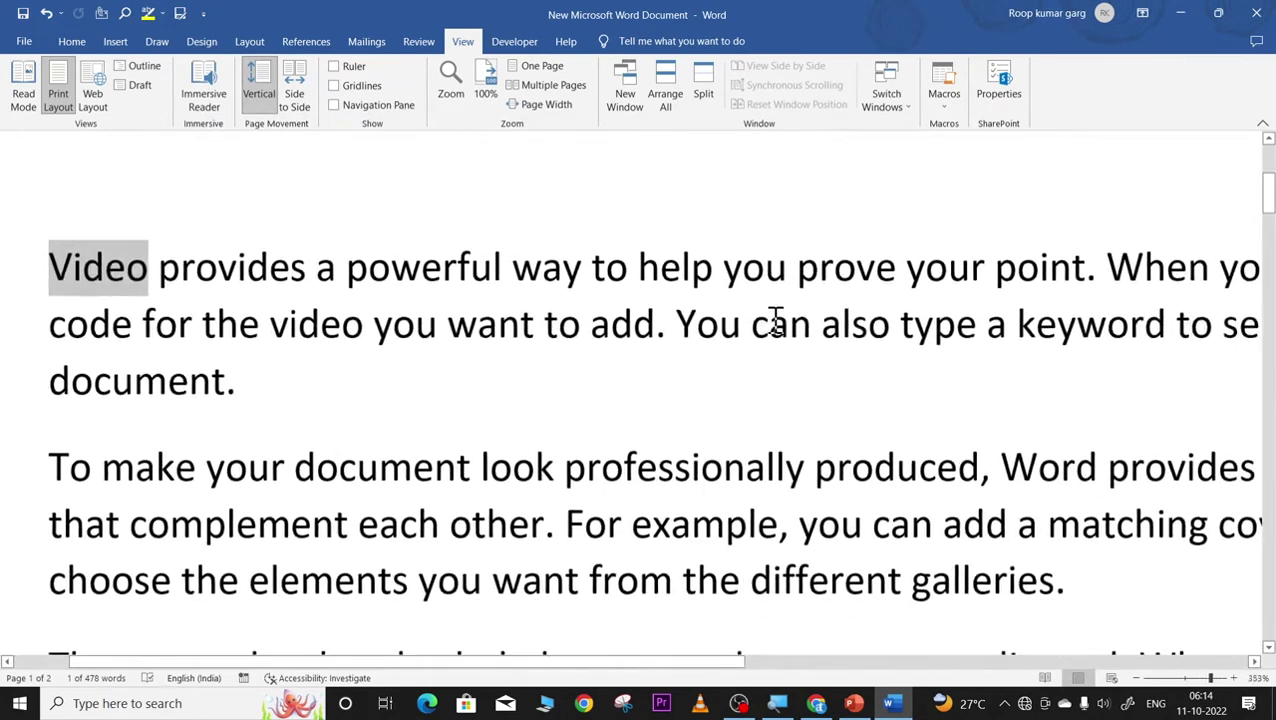
pyautogui.keyDown('ctrl'); pyautogui.scroll(-7, 776, 318); pyautogui.keyUp('ctrl')
pyautogui.keyDown('ctrl'); pyautogui.scroll(-4, 769, 324); pyautogui.keyUp('ctrl')
pyautogui.keyDown('ctrl'); pyautogui.scroll(-6, 769, 378); pyautogui.keyUp('ctrl')
pyautogui.keyDown('ctrl'); pyautogui.scroll(-6, 809, 441); pyautogui.keyUp('ctrl')
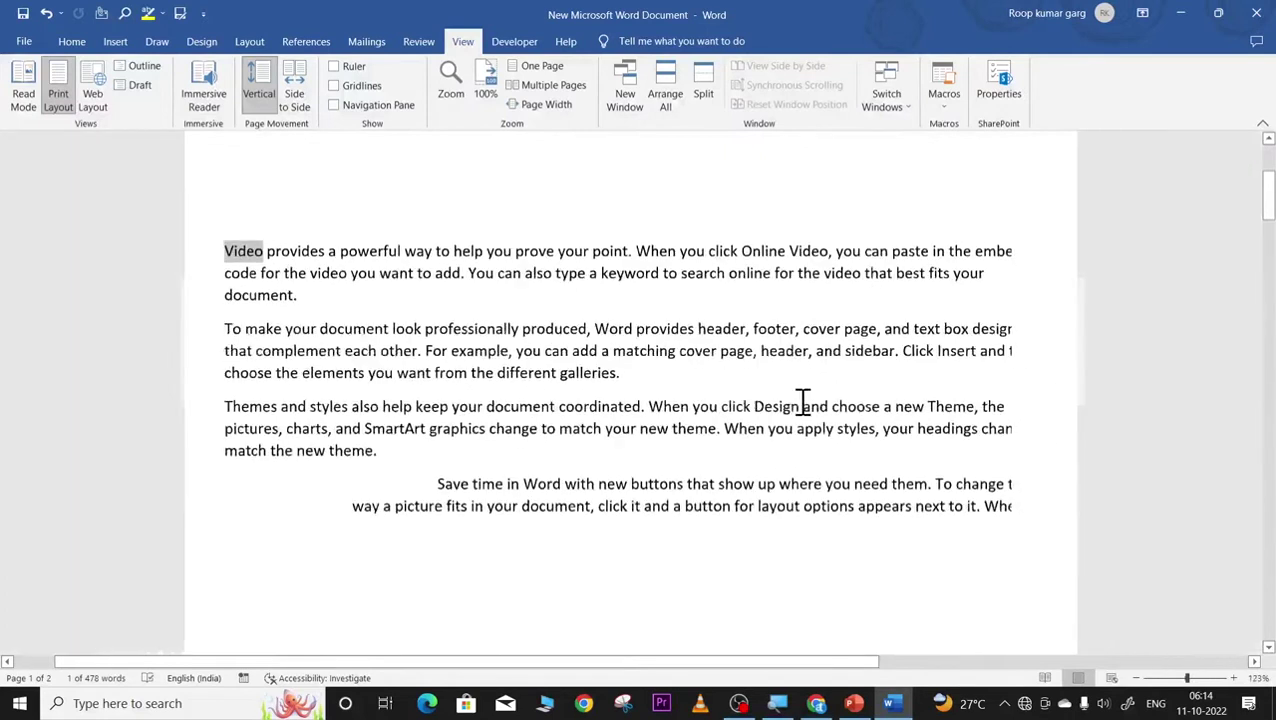
pyautogui.keyDown('ctrl'); pyautogui.scroll(-4, 803, 401); pyautogui.keyUp('ctrl')
pyautogui.keyDown('ctrl'); pyautogui.scroll(-2, 803, 401); pyautogui.keyUp('ctrl')
pyautogui.keyDown('ctrl'); pyautogui.scroll(-2, 803, 401); pyautogui.keyUp('ctrl')
pyautogui.keyDown('ctrl'); pyautogui.scroll(-2, 803, 401); pyautogui.keyUp('ctrl')
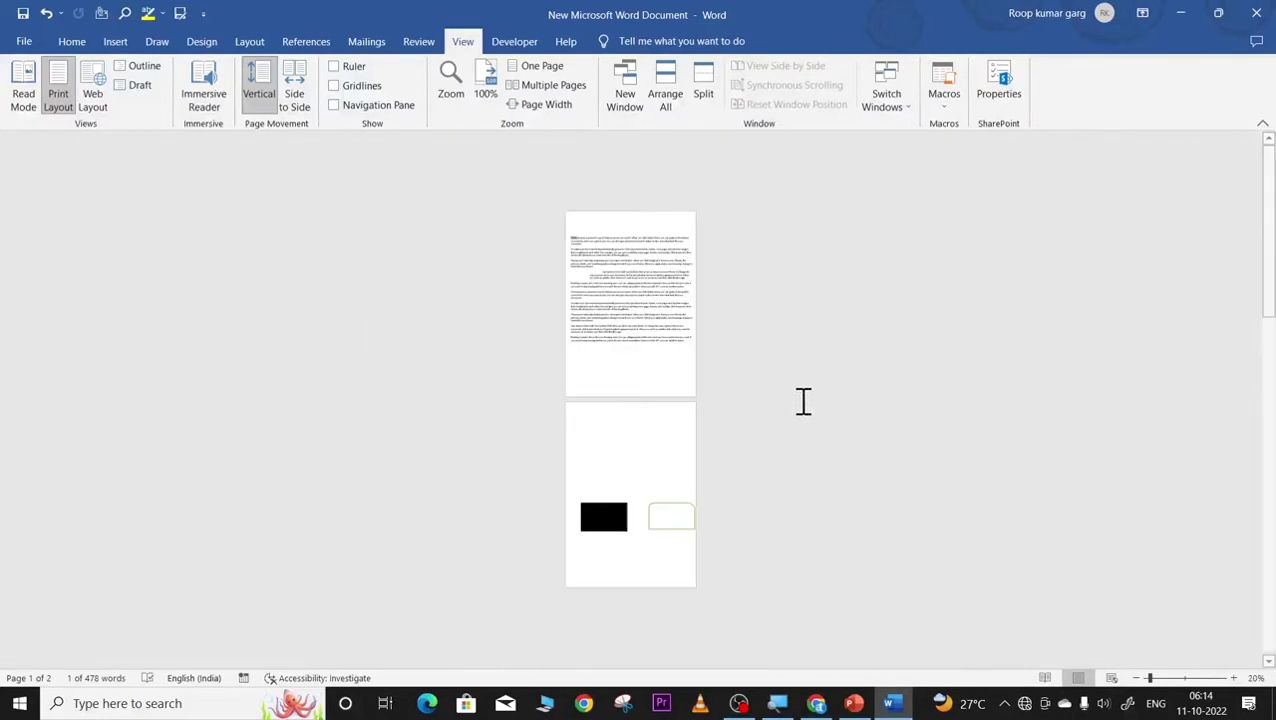
pyautogui.keyDown('ctrl'); pyautogui.scroll(2, 803, 401); pyautogui.keyUp('ctrl')
pyautogui.keyDown('ctrl'); pyautogui.scroll(9, 803, 401); pyautogui.keyUp('ctrl')
pyautogui.keyDown('ctrl'); pyautogui.scroll(2, 803, 401); pyautogui.keyUp('ctrl')
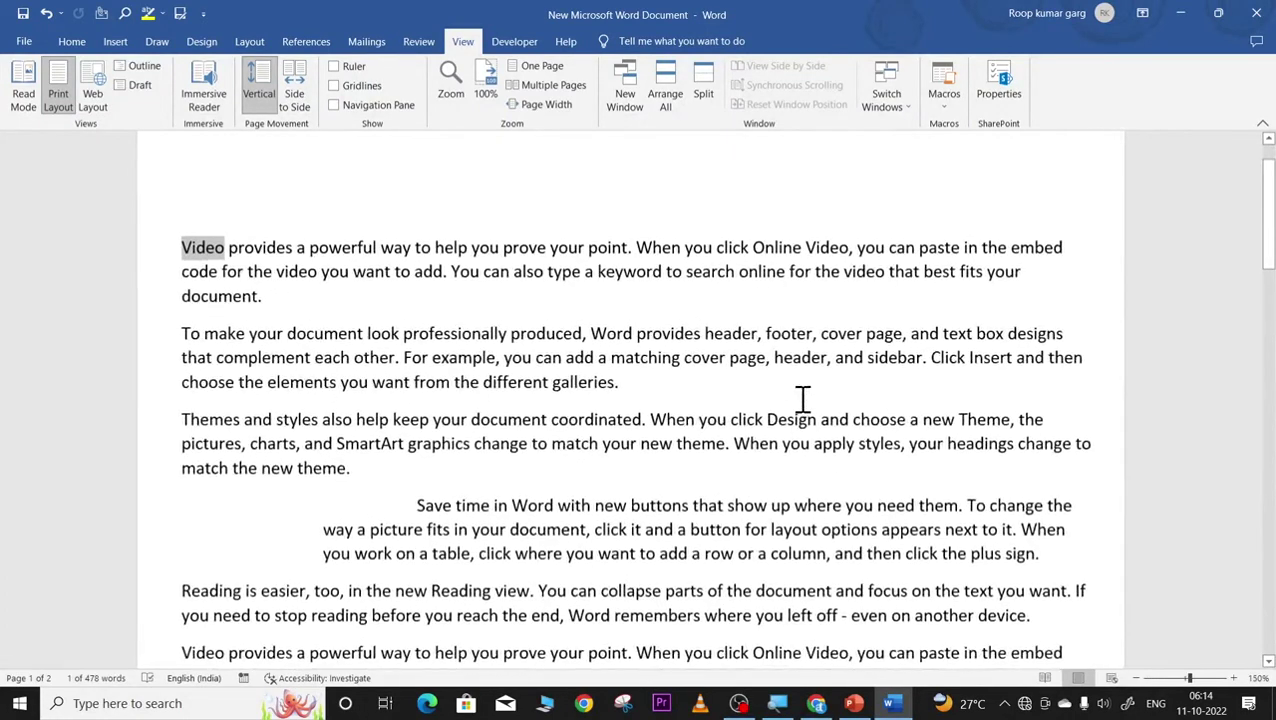
pyautogui.keyDown('ctrl'); pyautogui.scroll(1, 803, 401); pyautogui.keyUp('ctrl')
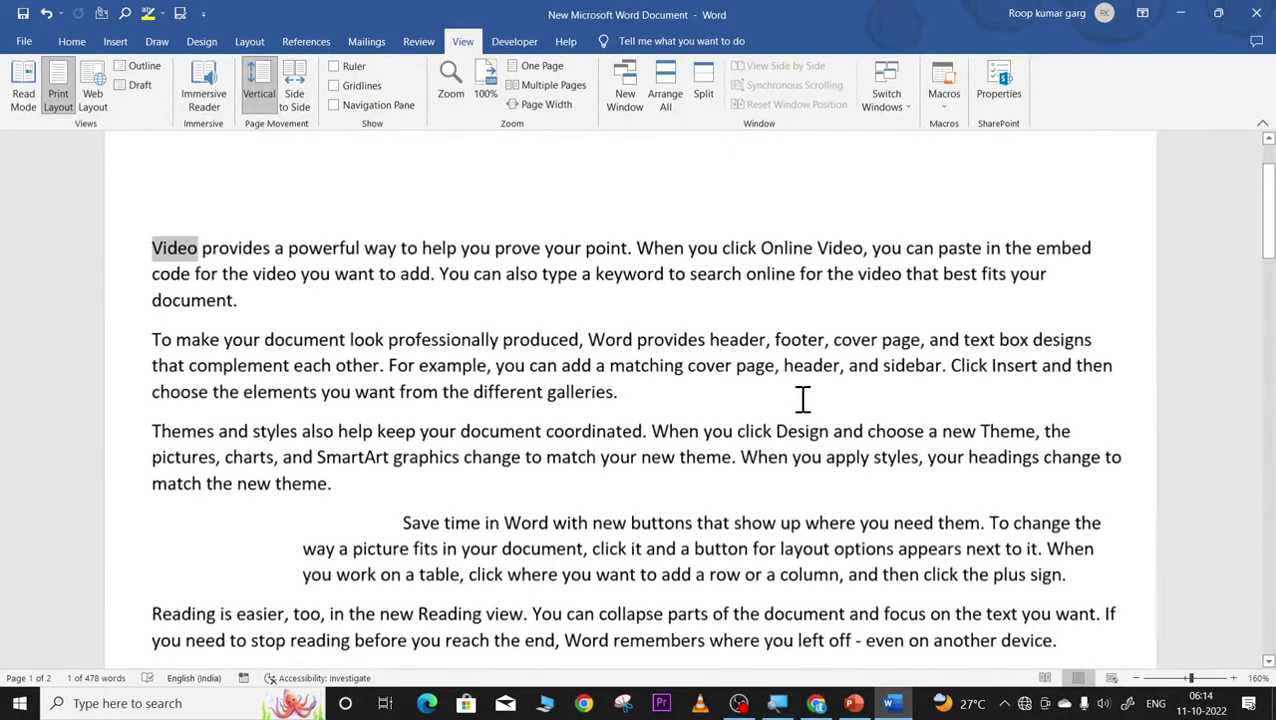
# Briefly apply the 200% zoom preset, then set the document to 100% in the Zoom dialog.
pyautogui.click(457, 90)
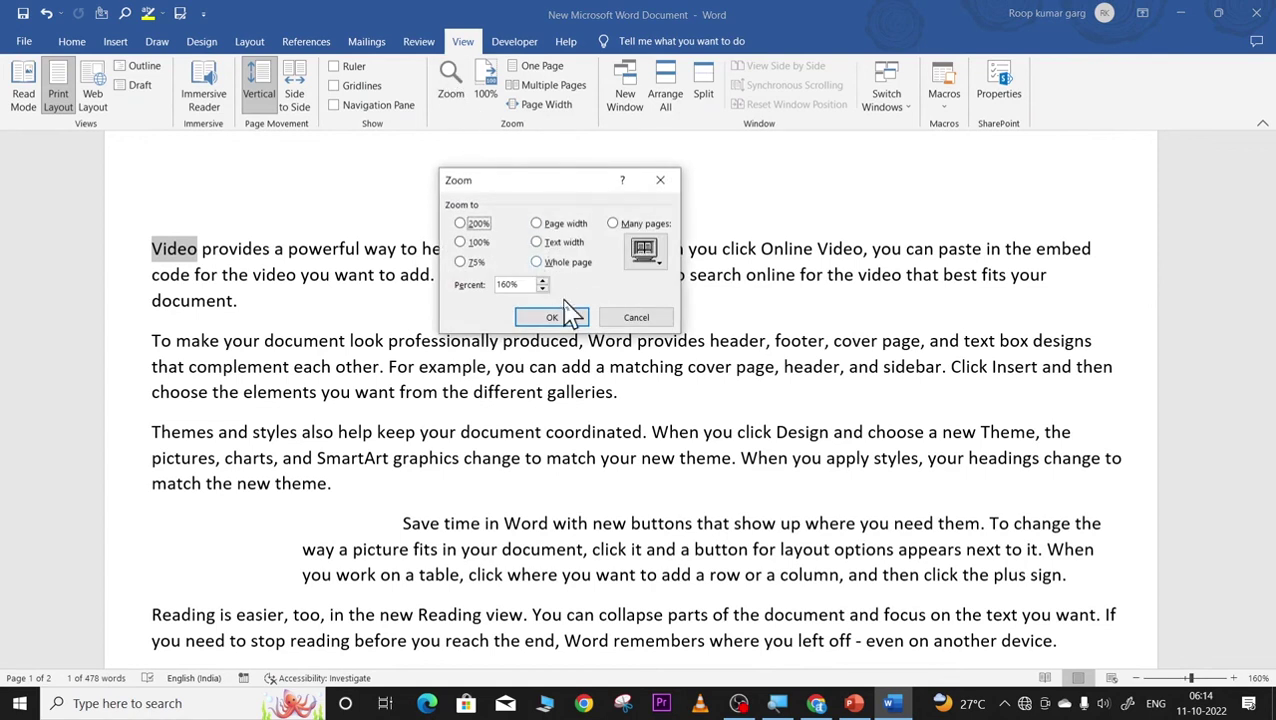
pyautogui.click(460, 242)
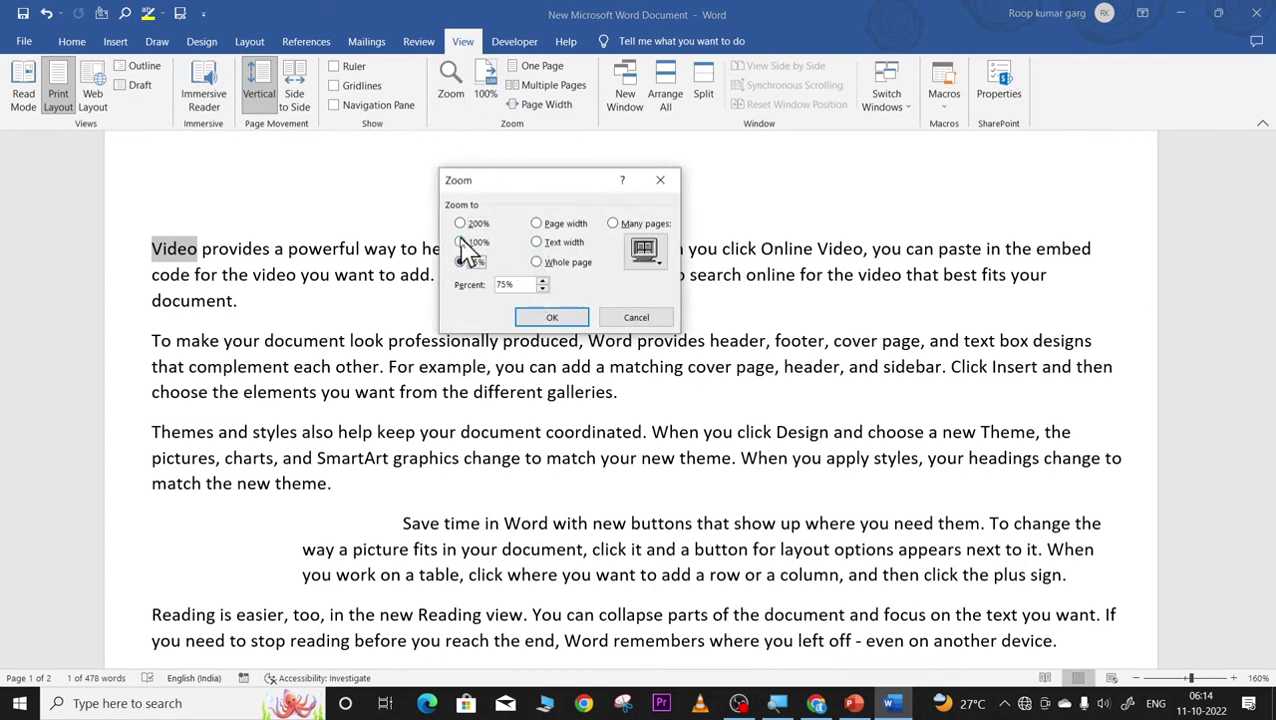
pyautogui.click(461, 224)
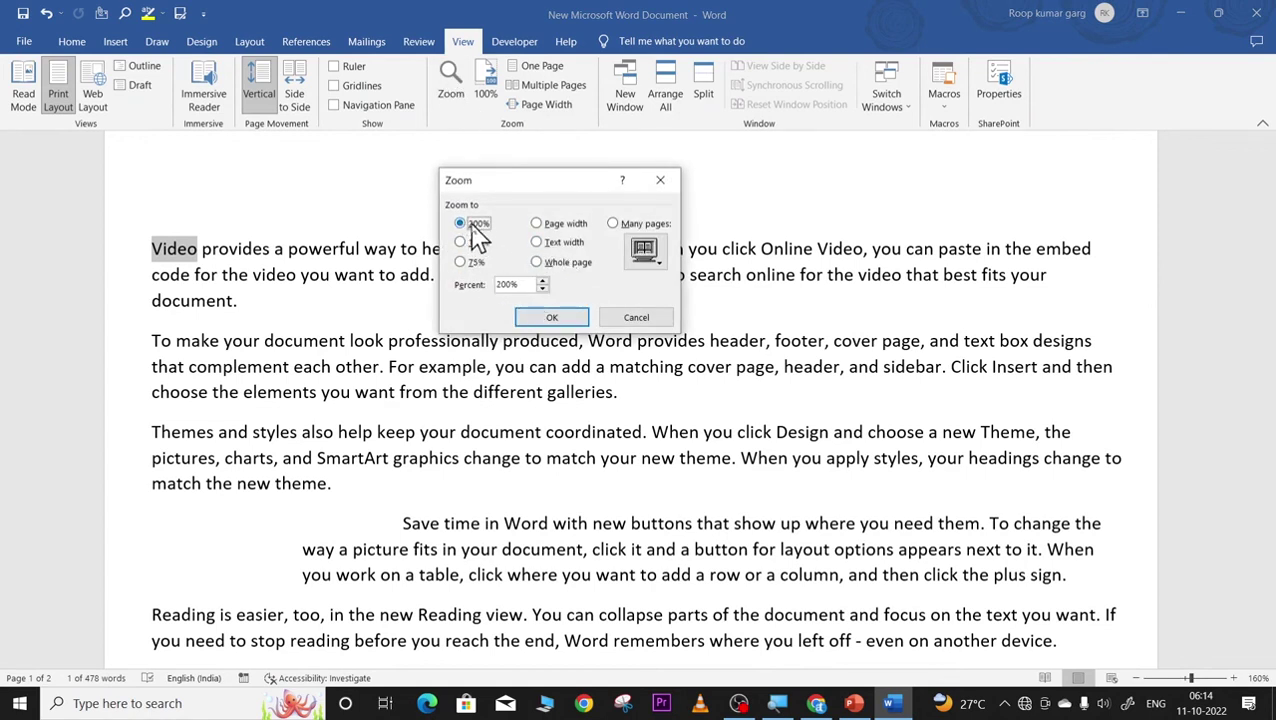
pyautogui.click(553, 318)
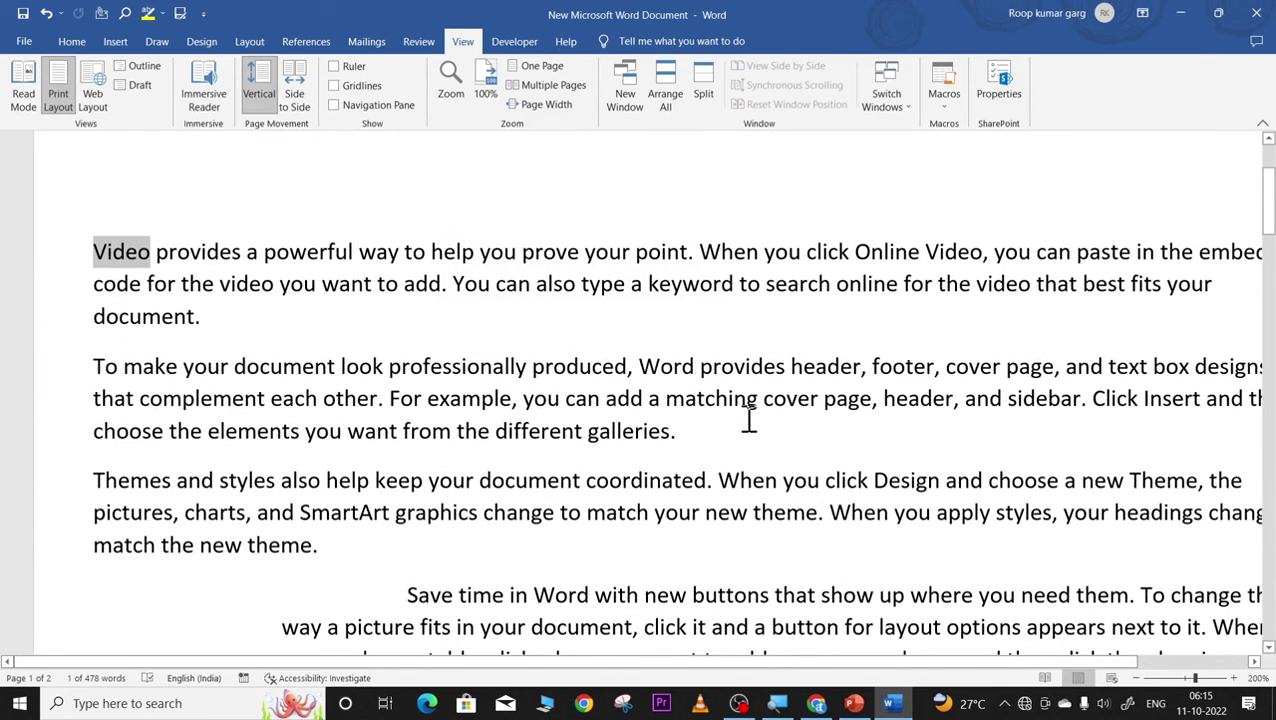
pyautogui.click(456, 96)
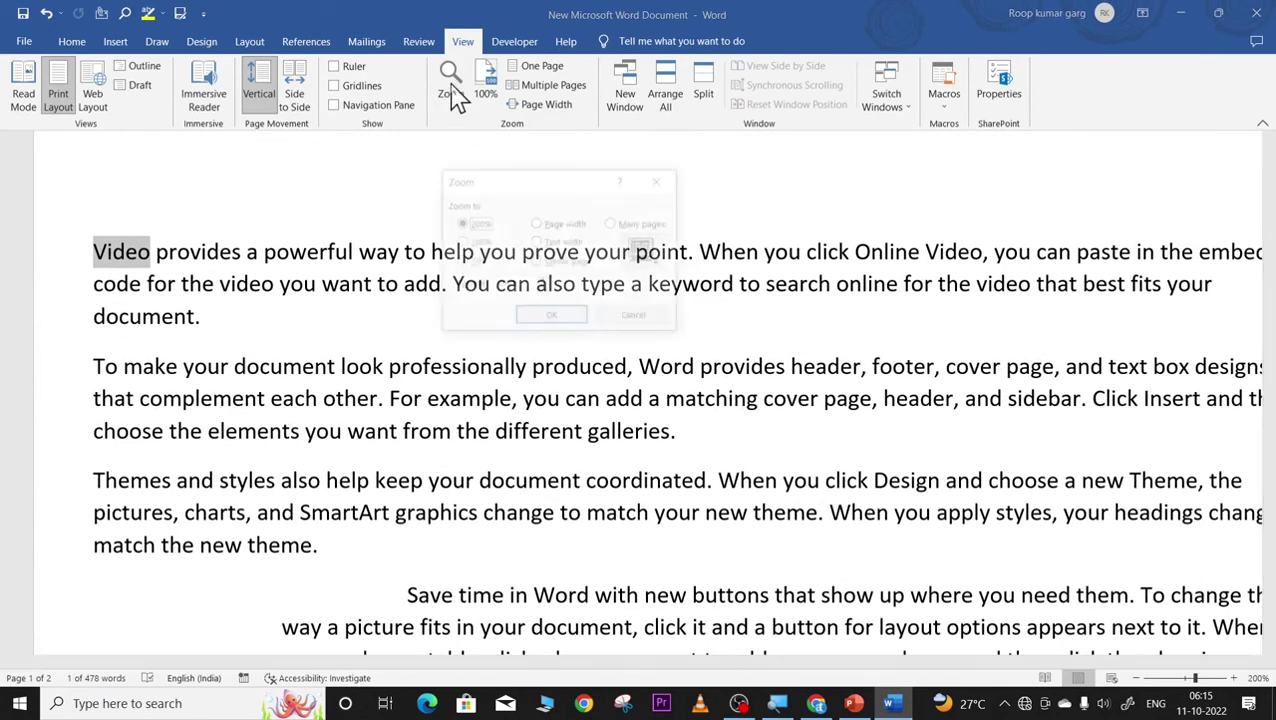
pyautogui.click(474, 243)
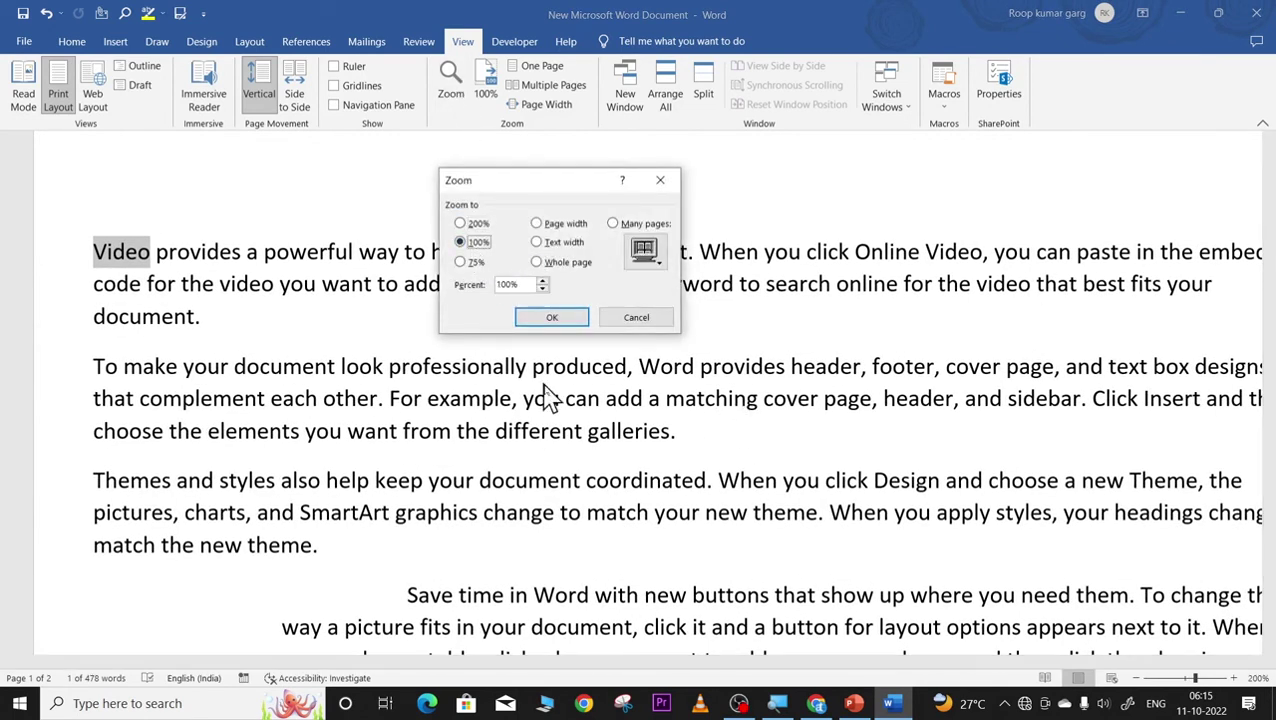
pyautogui.click(553, 318)
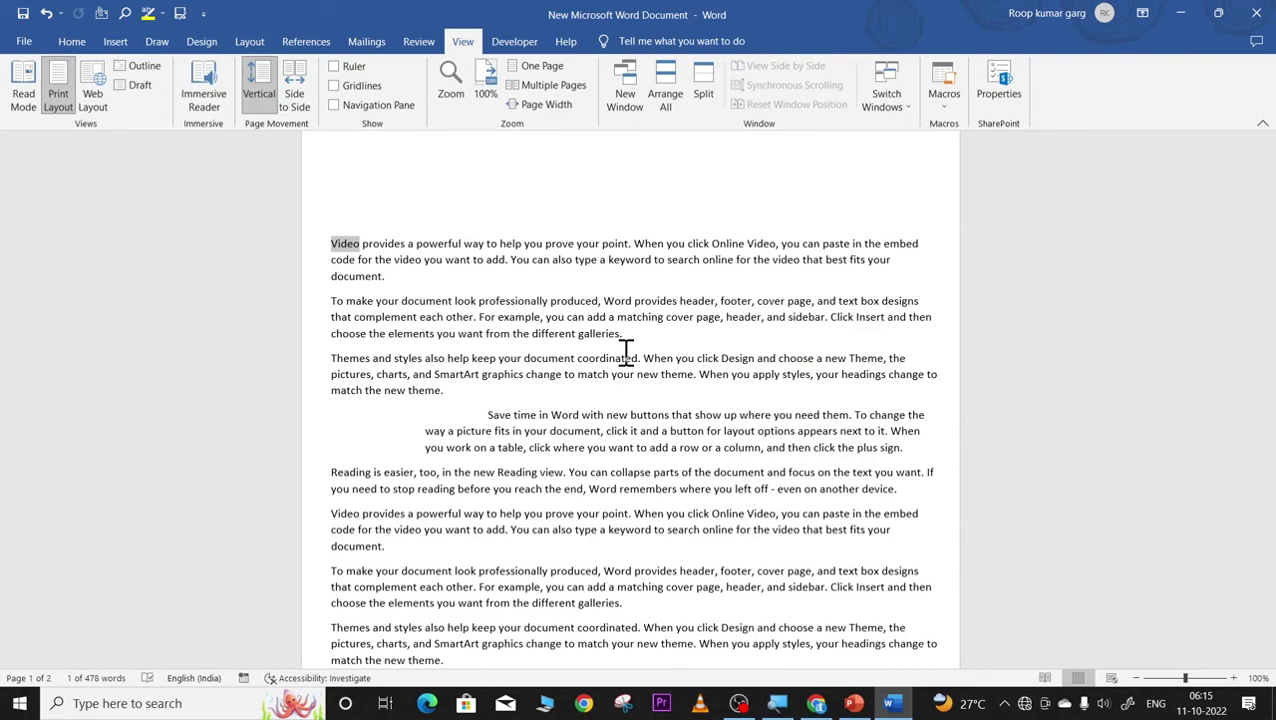
# Switch to One Page view and copy-paste all the text repeatedly to reach 3346 words.
pyautogui.click(533, 67)
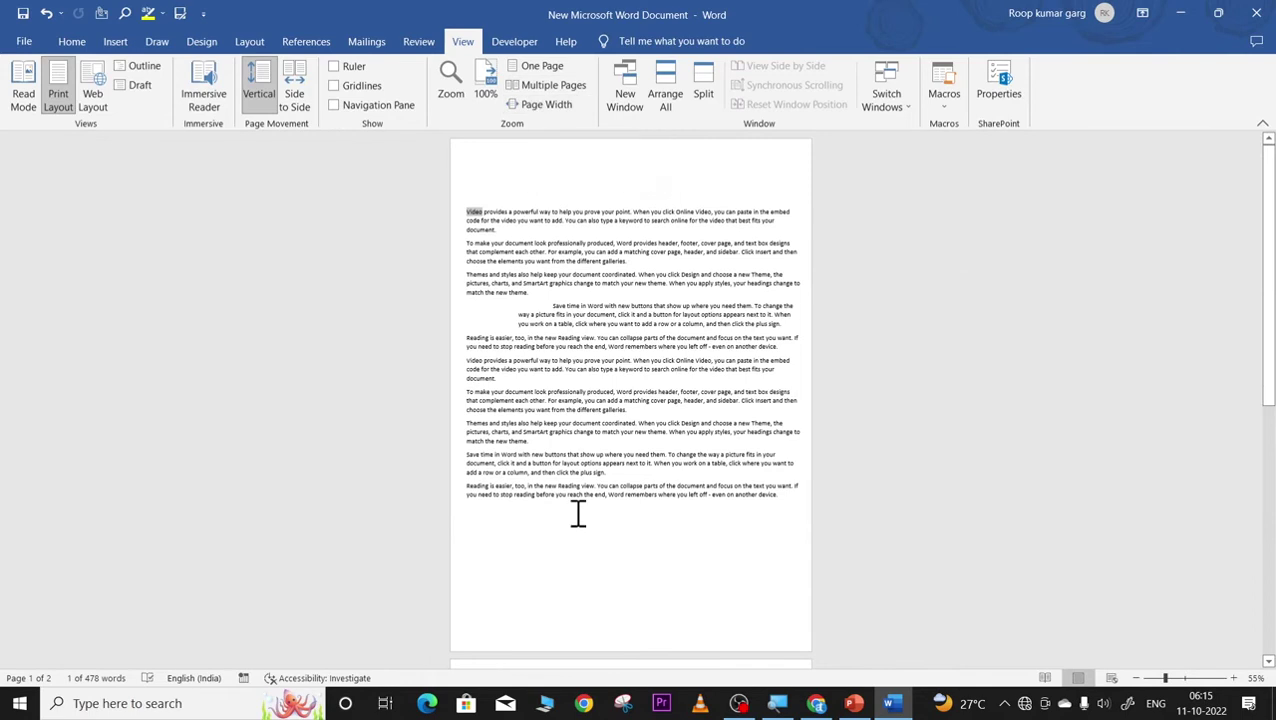
pyautogui.moveTo(475, 217); pyautogui.dragTo(640, 523)
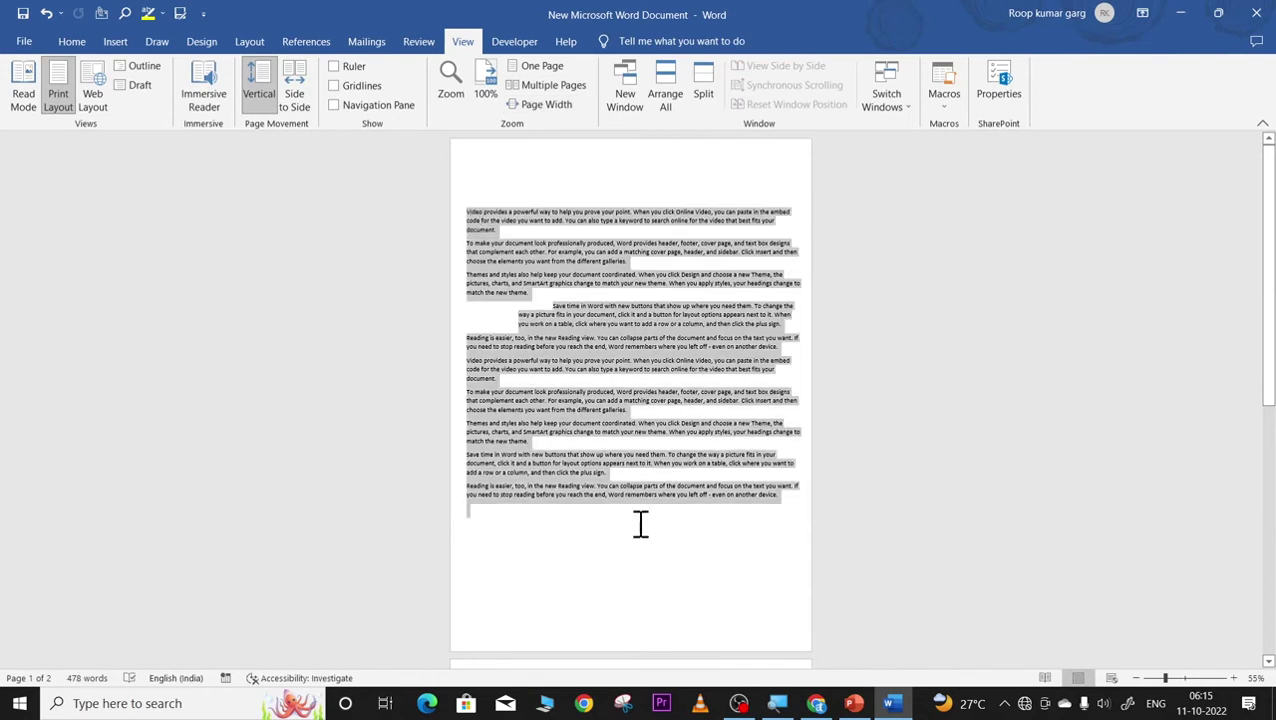
pyautogui.hotkey('ctrl', 'c')
pyautogui.hotkey('ctrl', 'v')
pyautogui.hotkey('ctrl', 'v')
pyautogui.hotkey('ctrl', 'v')
pyautogui.click(545, 87)
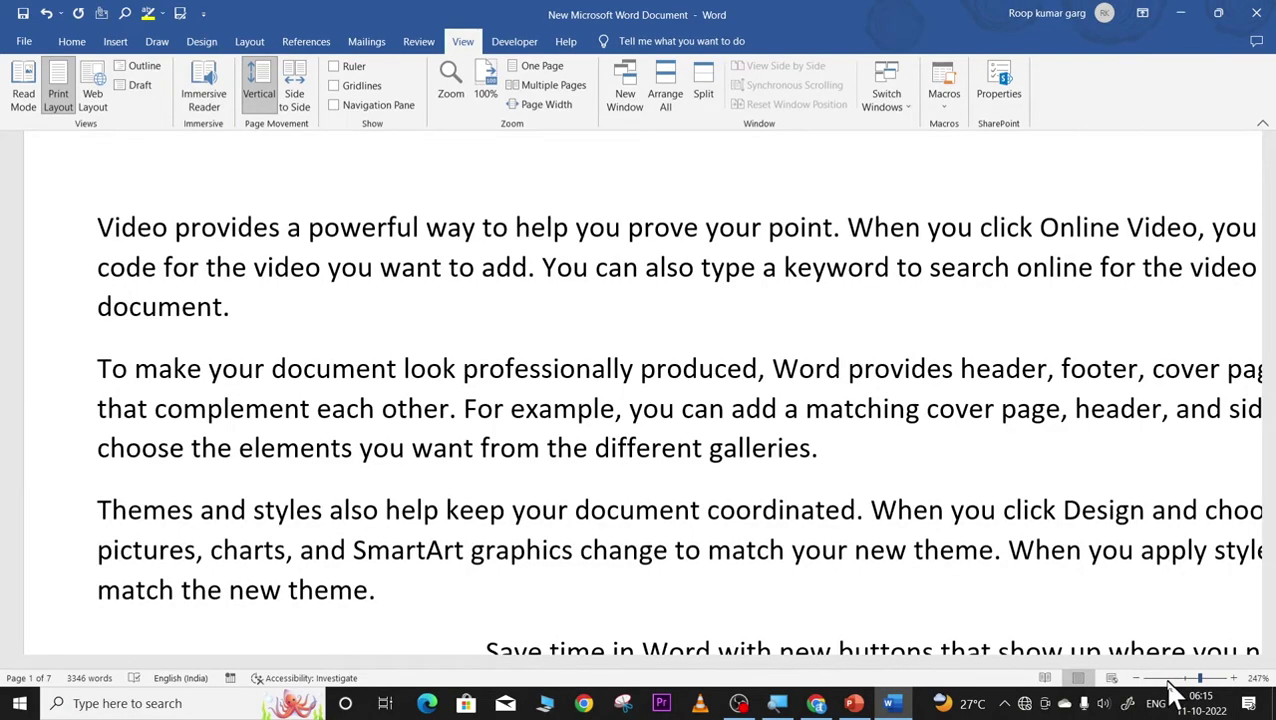
# Zoom out with the slider to view the seven pages together.
pyautogui.click(1162, 678)
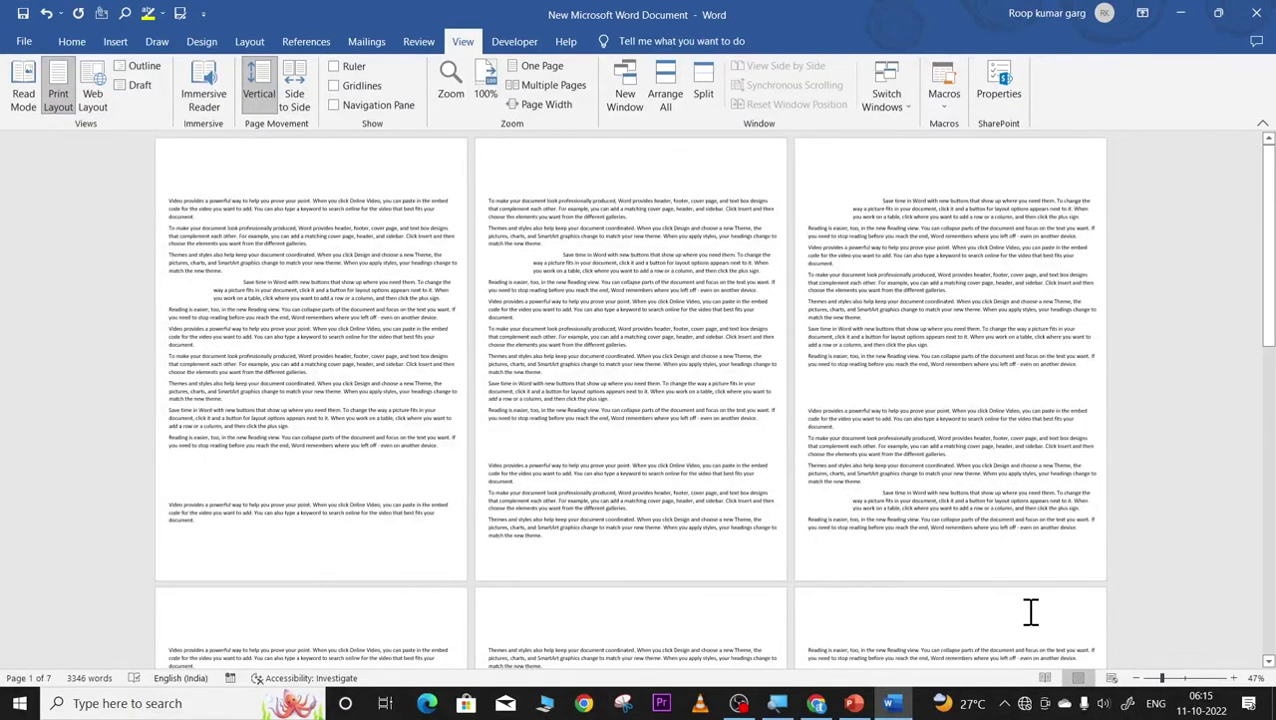
pyautogui.scroll(-3, 1030, 610)
pyautogui.scroll(3, 1030, 614)
pyautogui.scroll(-3, 768, 519)
pyautogui.scroll(3, 784, 513)
# Switch to Page Width view and try Split, cancelling it without dividing the window.
pyautogui.click(540, 108)
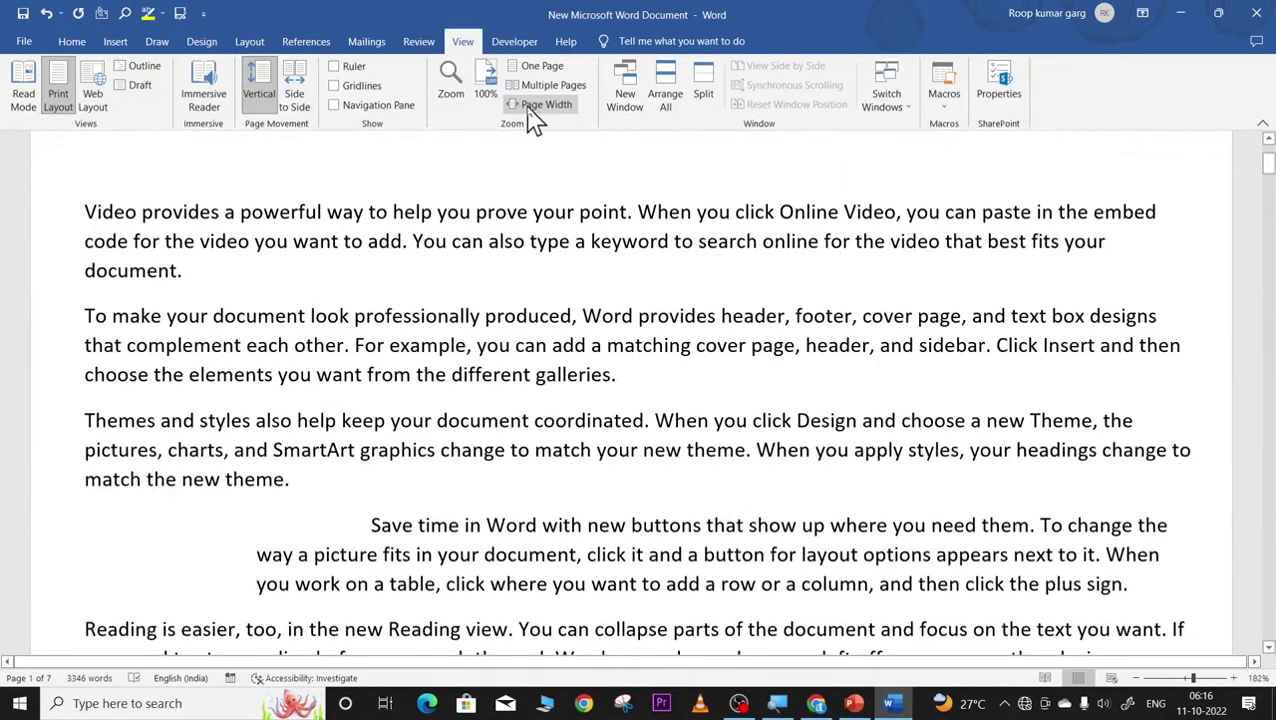
pyautogui.scroll(-5, 455, 361)
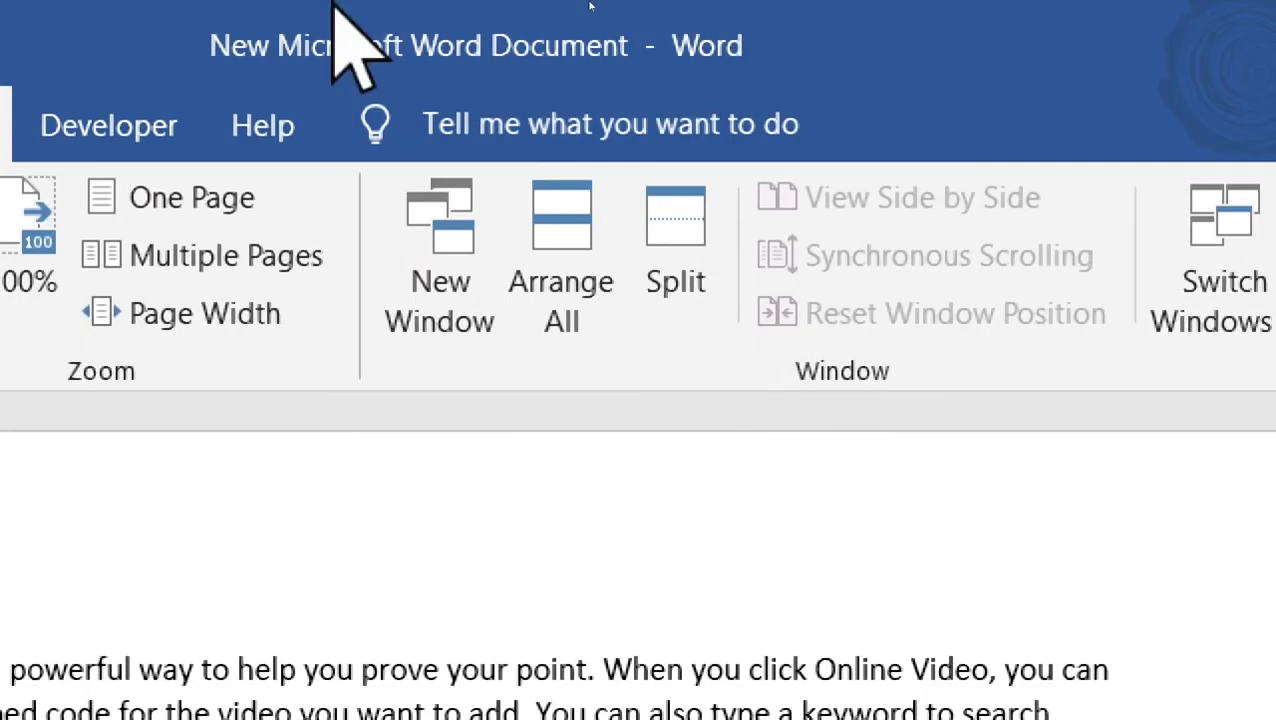
pyautogui.click(703, 93)
pyautogui.click(1130, 410)
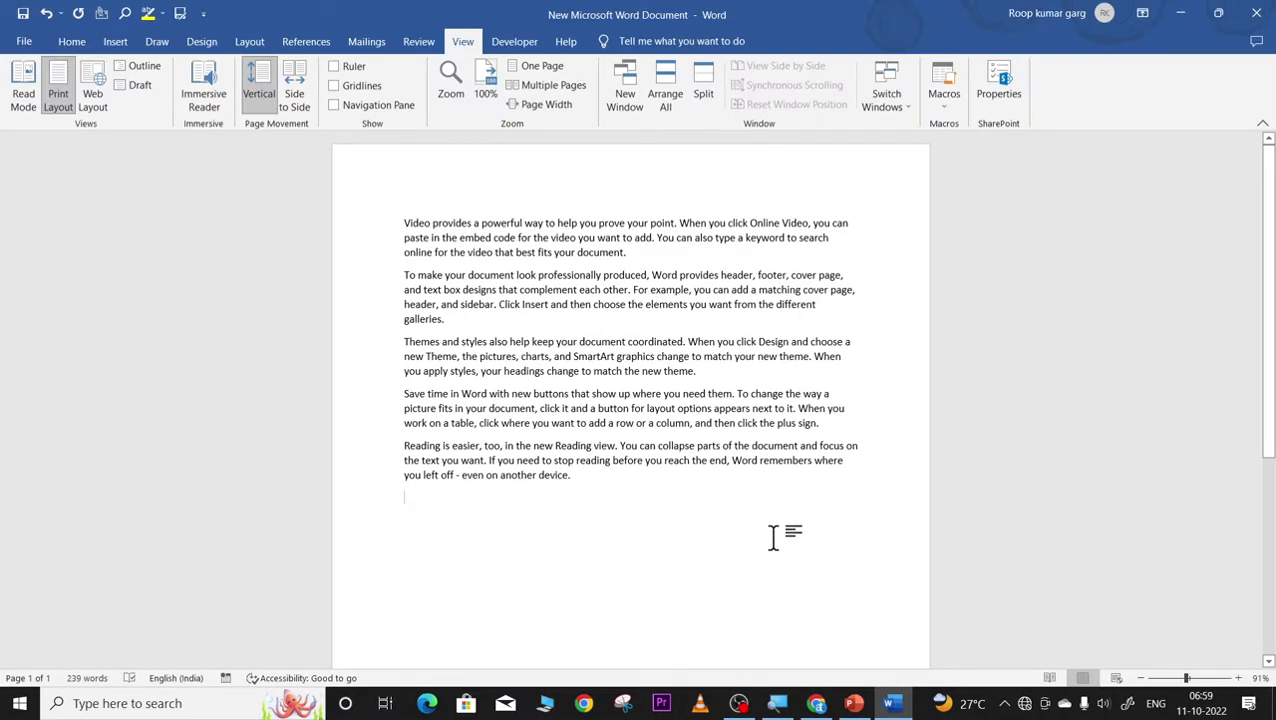
# Open a New Window of the document, return to the first, and Arrange All.
pyautogui.click(626, 95)
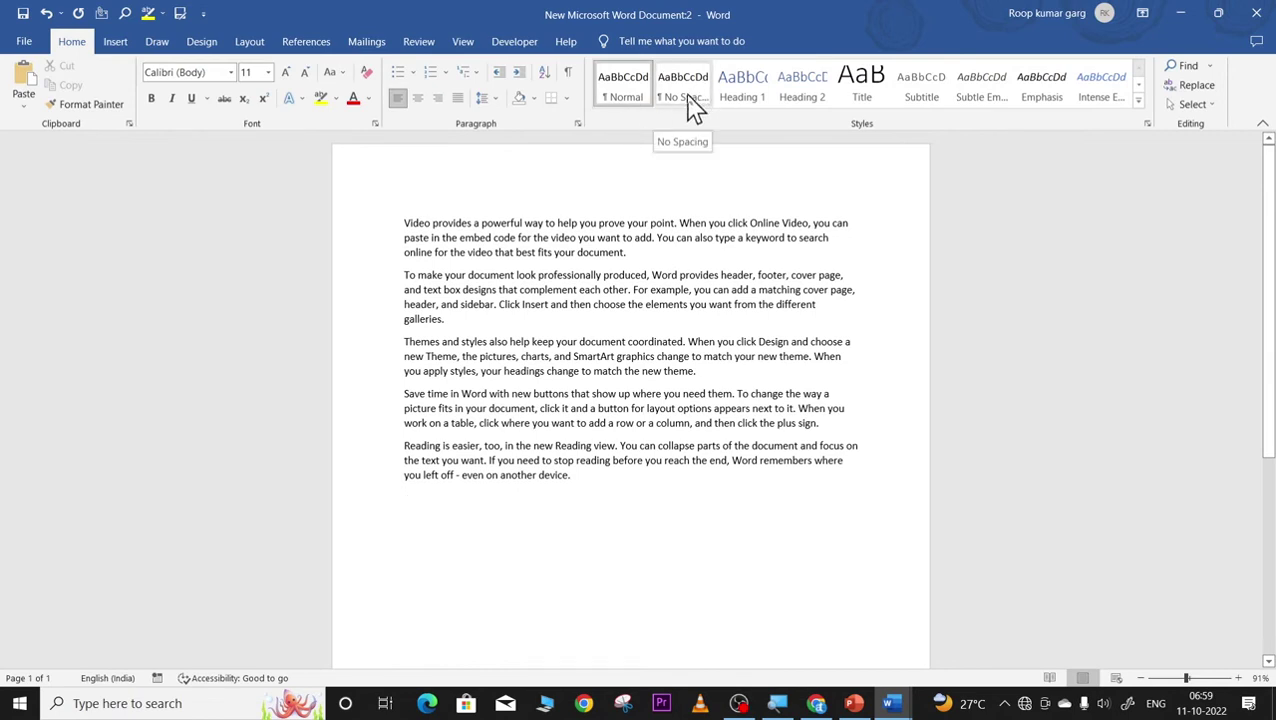
pyautogui.hotkey('alt', 'Tab')
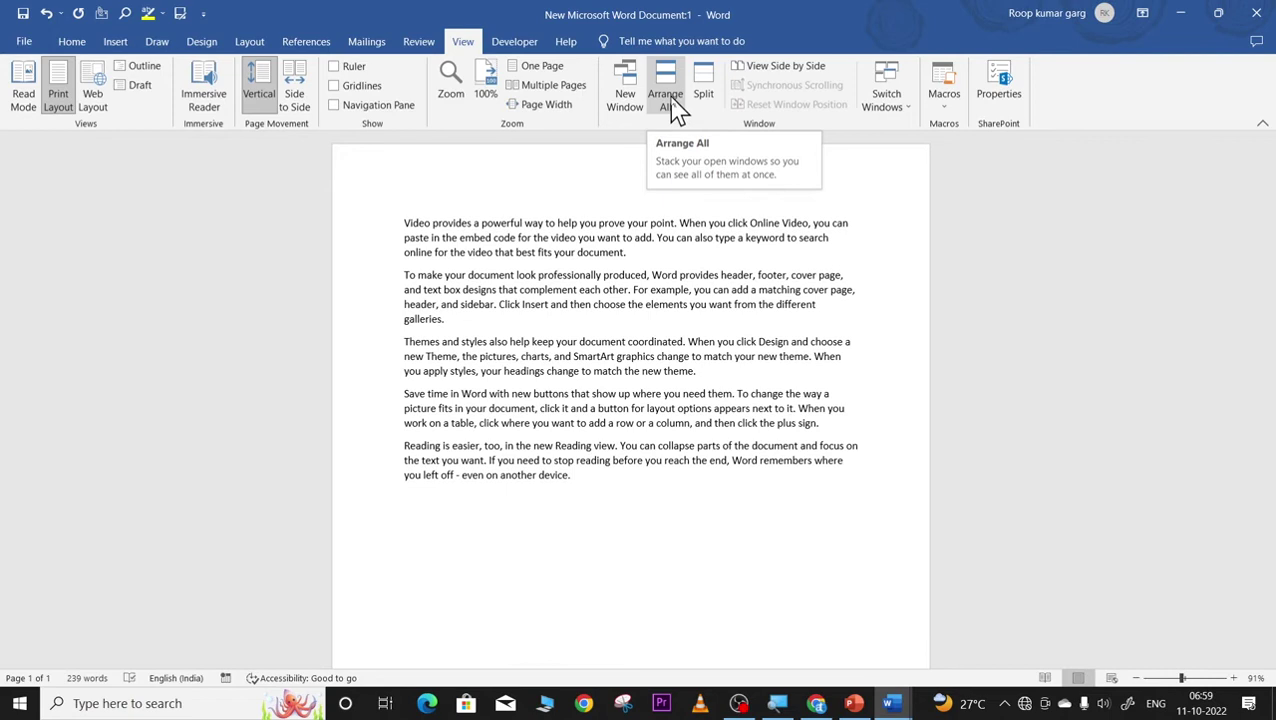
pyautogui.click(677, 106)
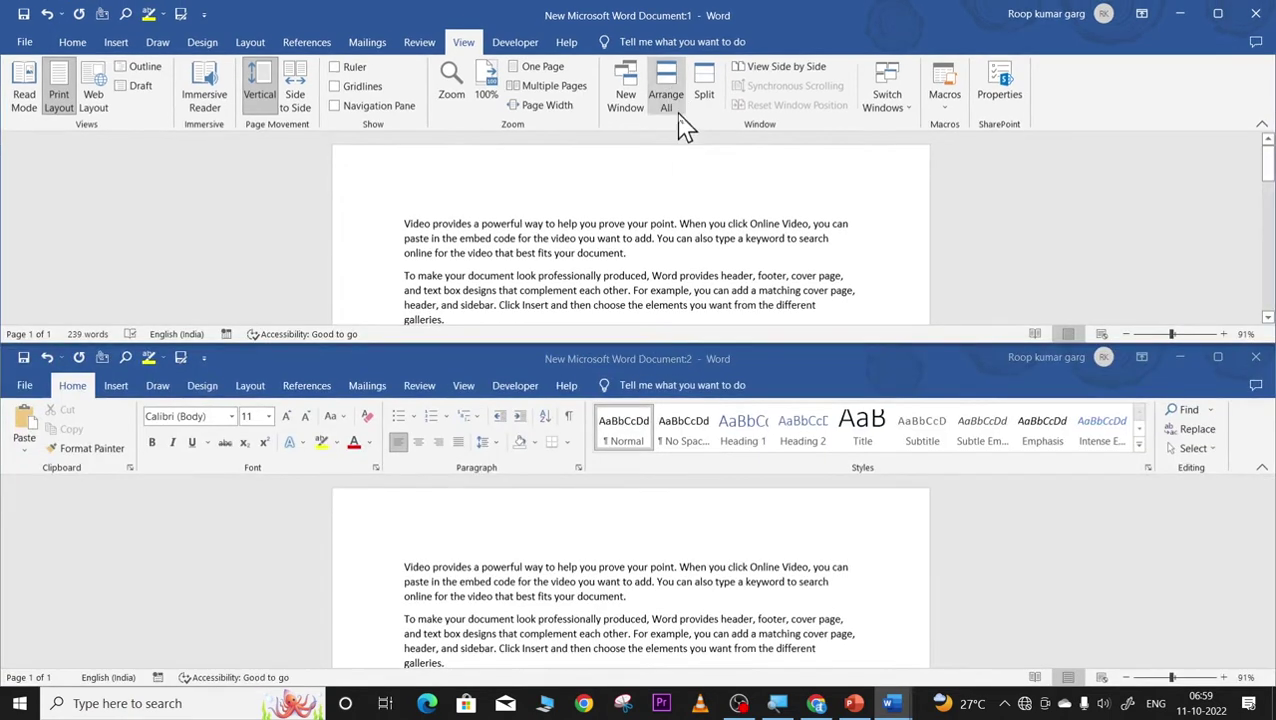
# Make the text from 'show up' to 'click the' red and grow it to 20 pt.
pyautogui.scroll(-2, 704, 257)
pyautogui.scroll(3, 704, 257)
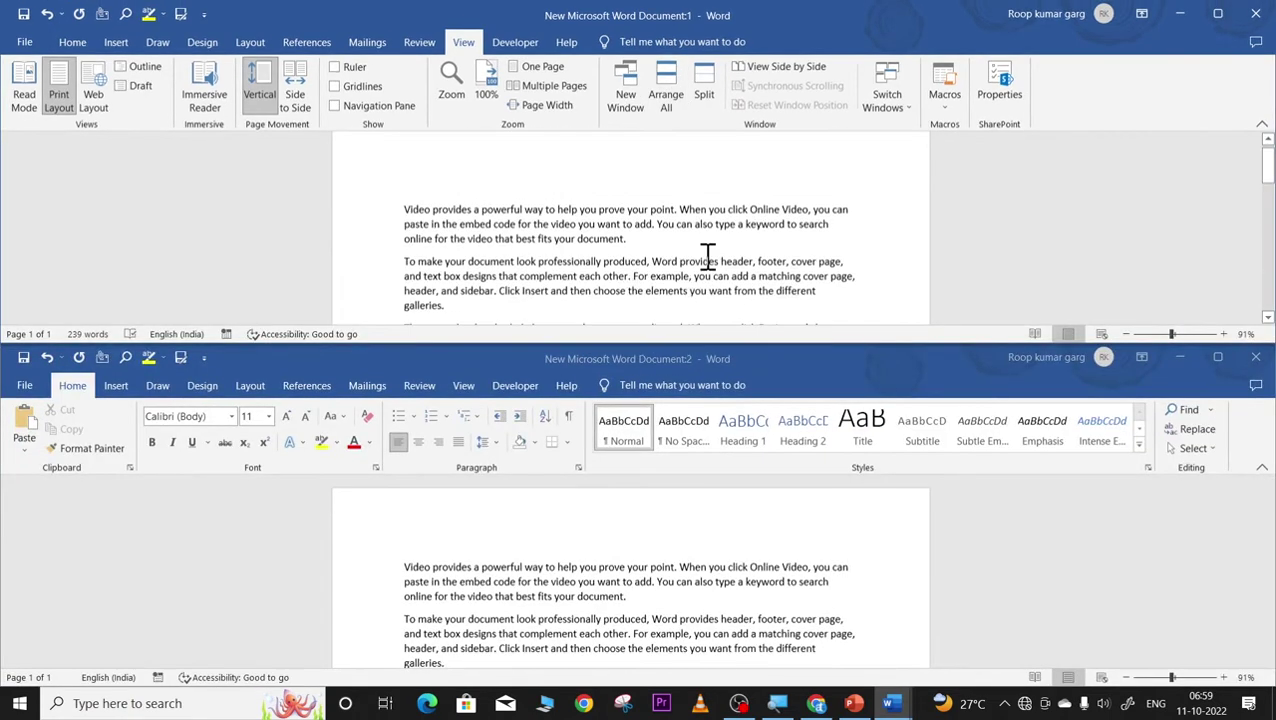
pyautogui.scroll(-10, 660, 556)
pyautogui.scroll(5, 668, 550)
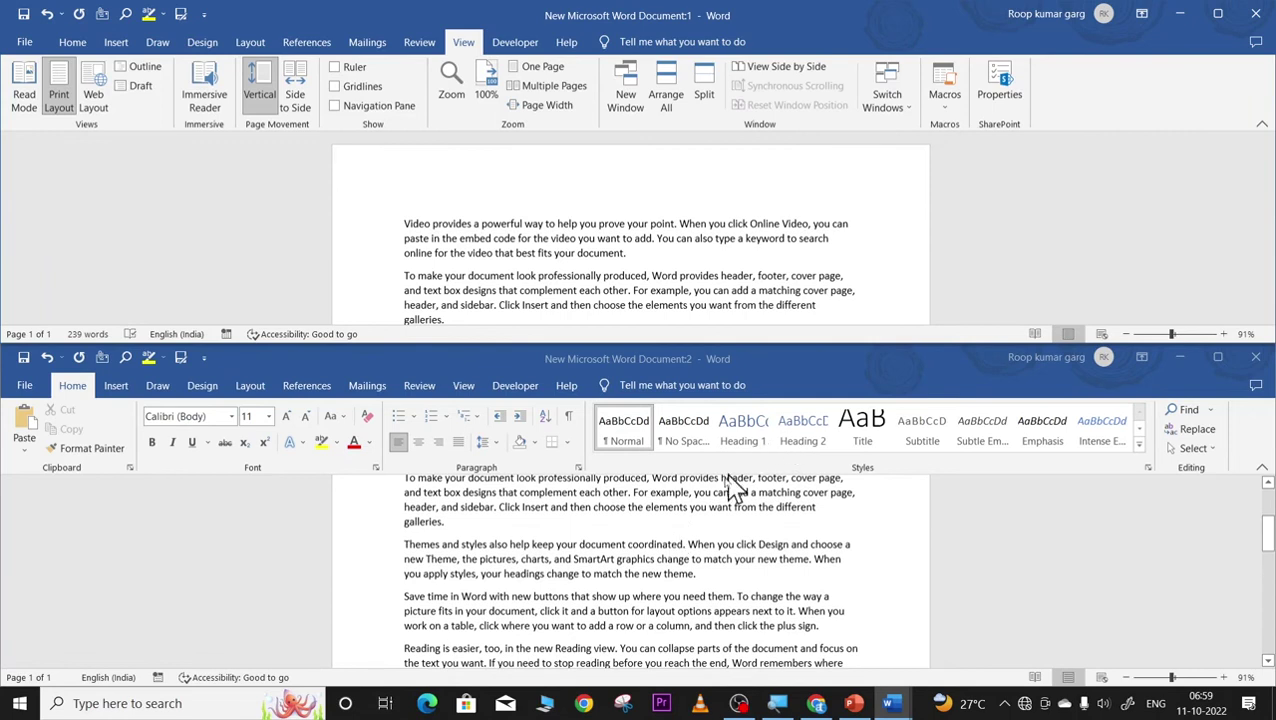
pyautogui.scroll(-1, 713, 497)
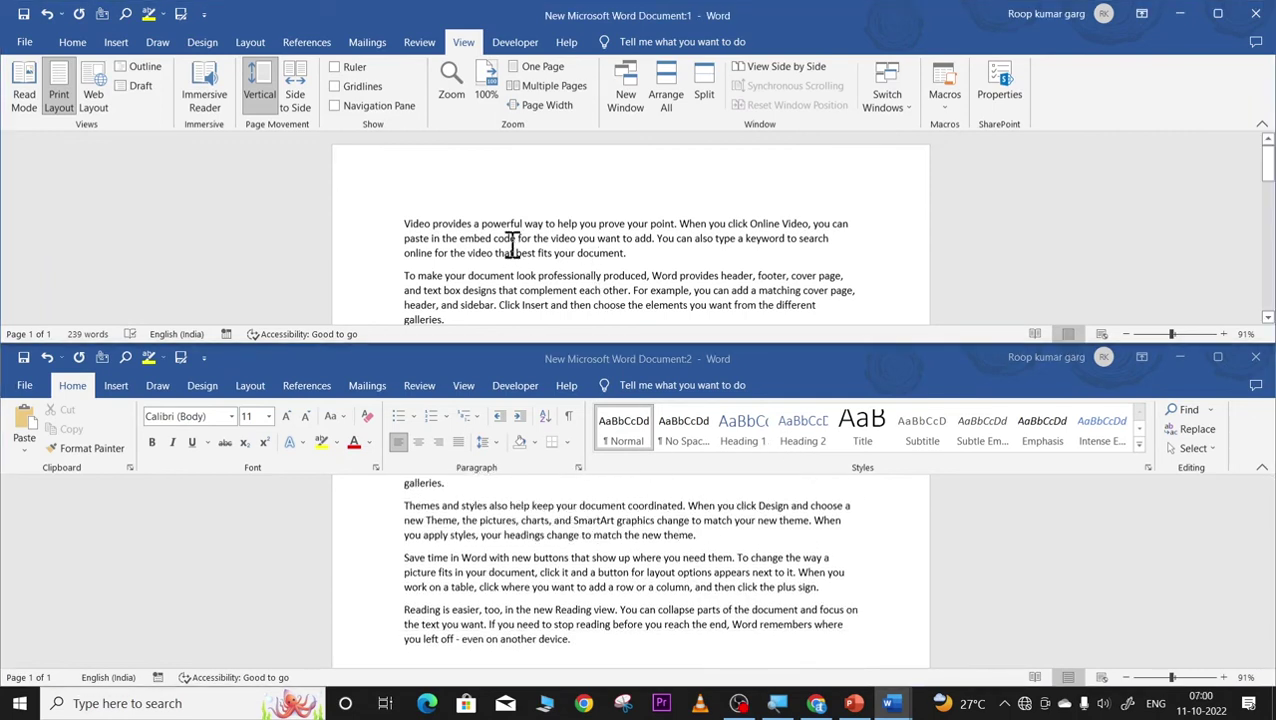
pyautogui.scroll(-4, 512, 245)
pyautogui.scroll(-3, 565, 230)
pyautogui.scroll(3, 560, 232)
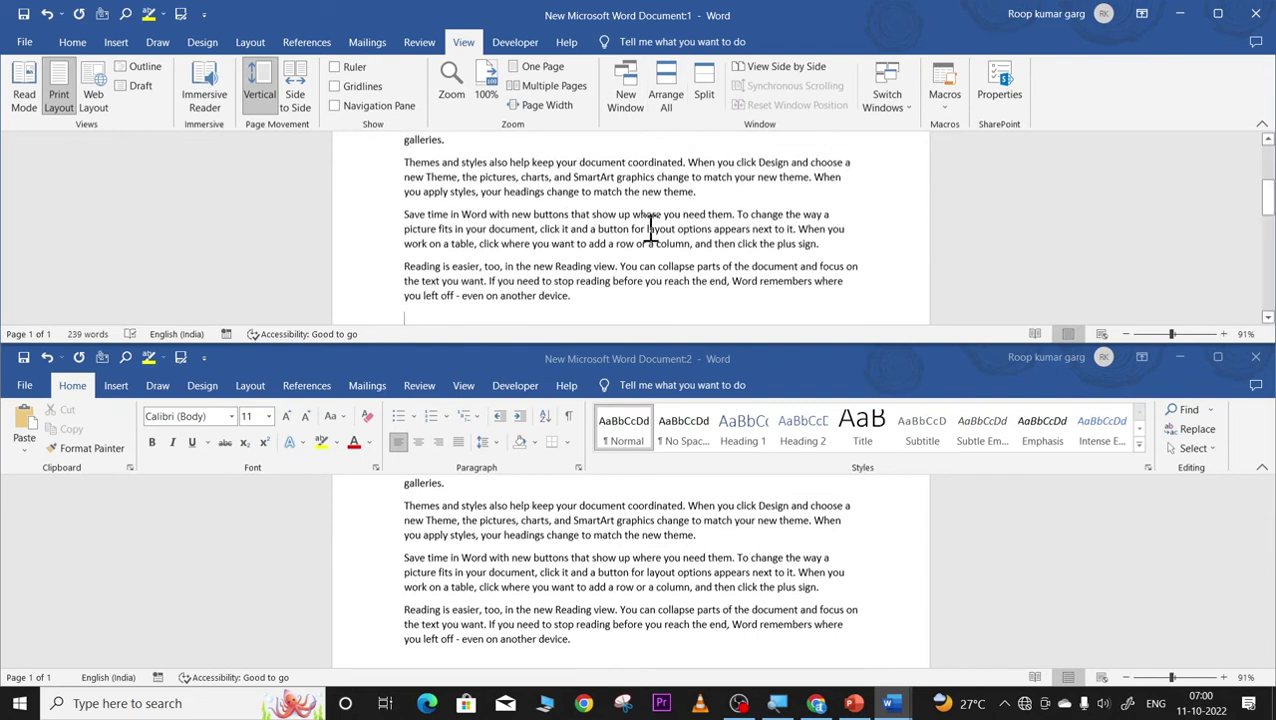
pyautogui.moveTo(607, 214); pyautogui.dragTo(770, 252)
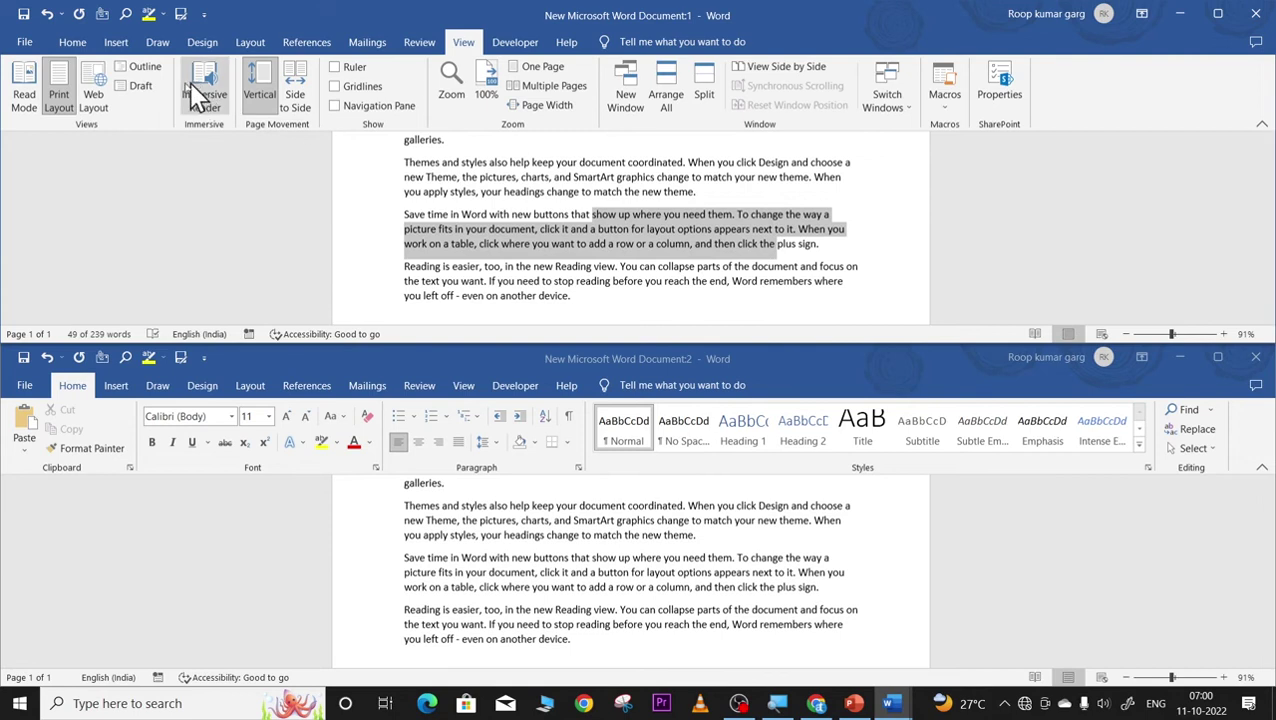
pyautogui.click(72, 42)
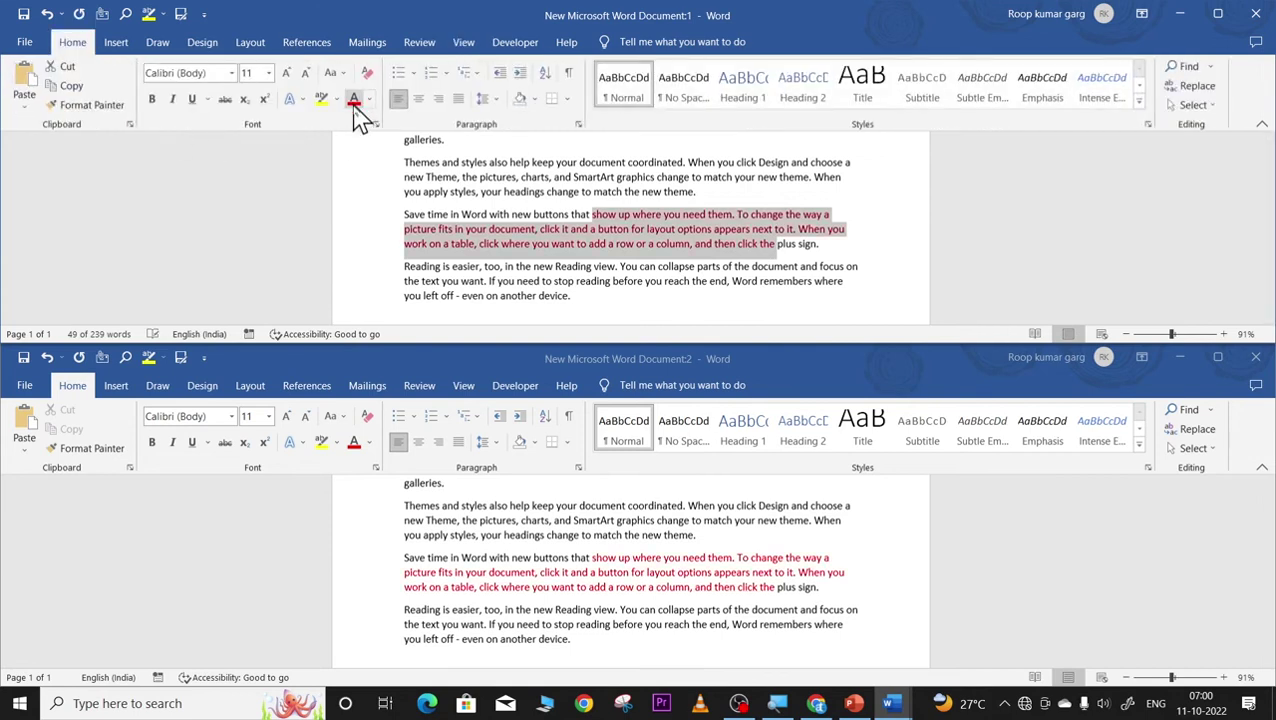
pyautogui.click(287, 75)
pyautogui.click(287, 75)
pyautogui.click(287, 75)
pyautogui.click(287, 75)
pyautogui.click(287, 75)
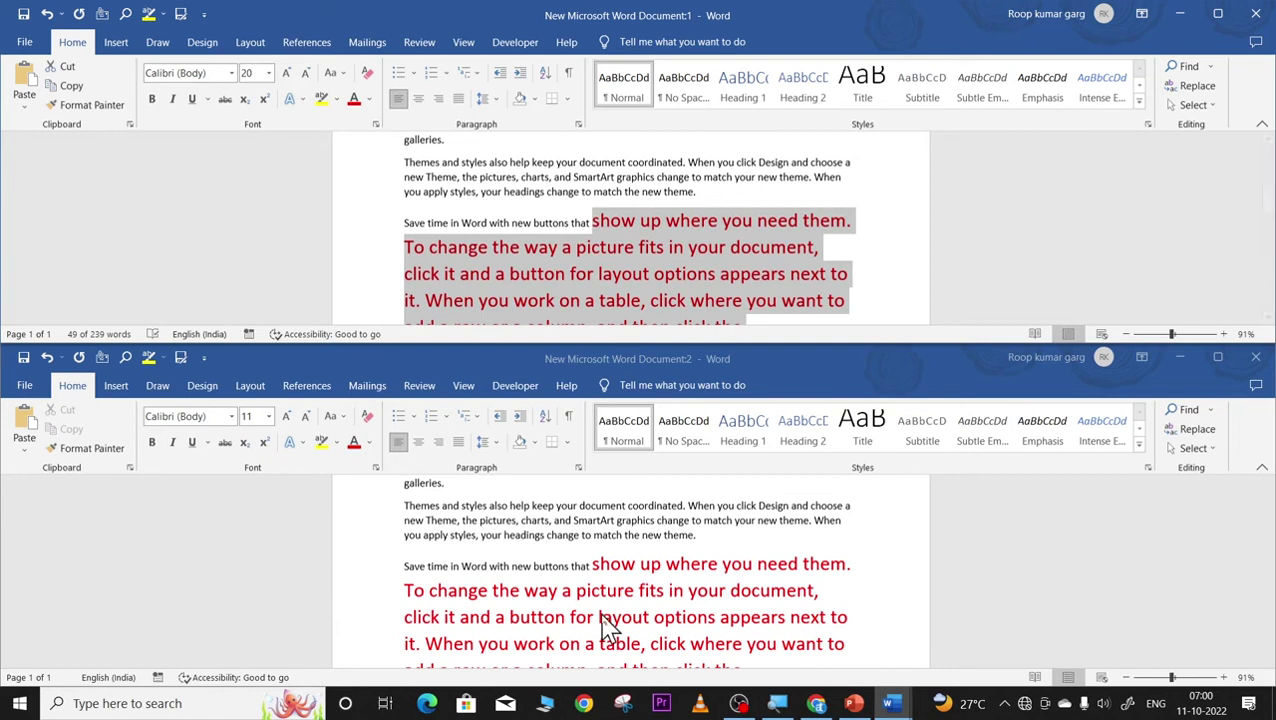
# Check that the red 20 pt text appears in both the upper and lower windows.
pyautogui.scroll(-2, 618, 572)
pyautogui.scroll(-5, 620, 572)
pyautogui.scroll(7, 620, 575)
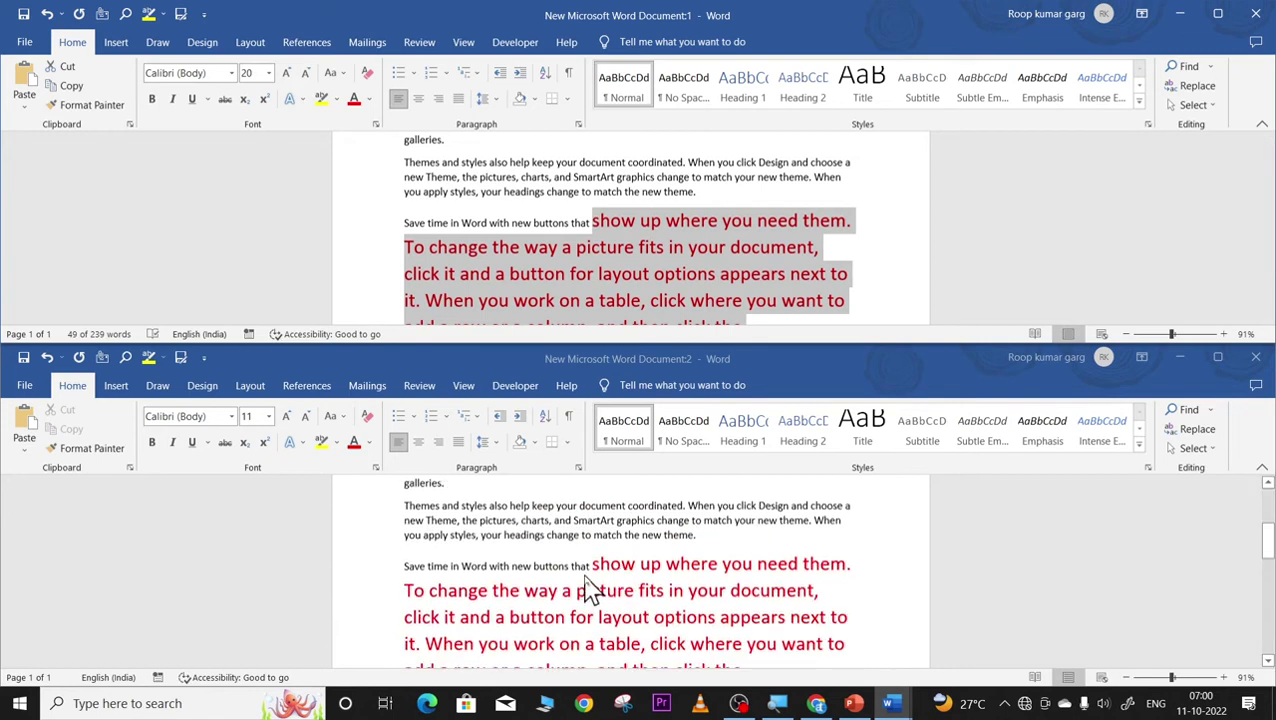
pyautogui.click(608, 285)
pyautogui.scroll(-5, 620, 252)
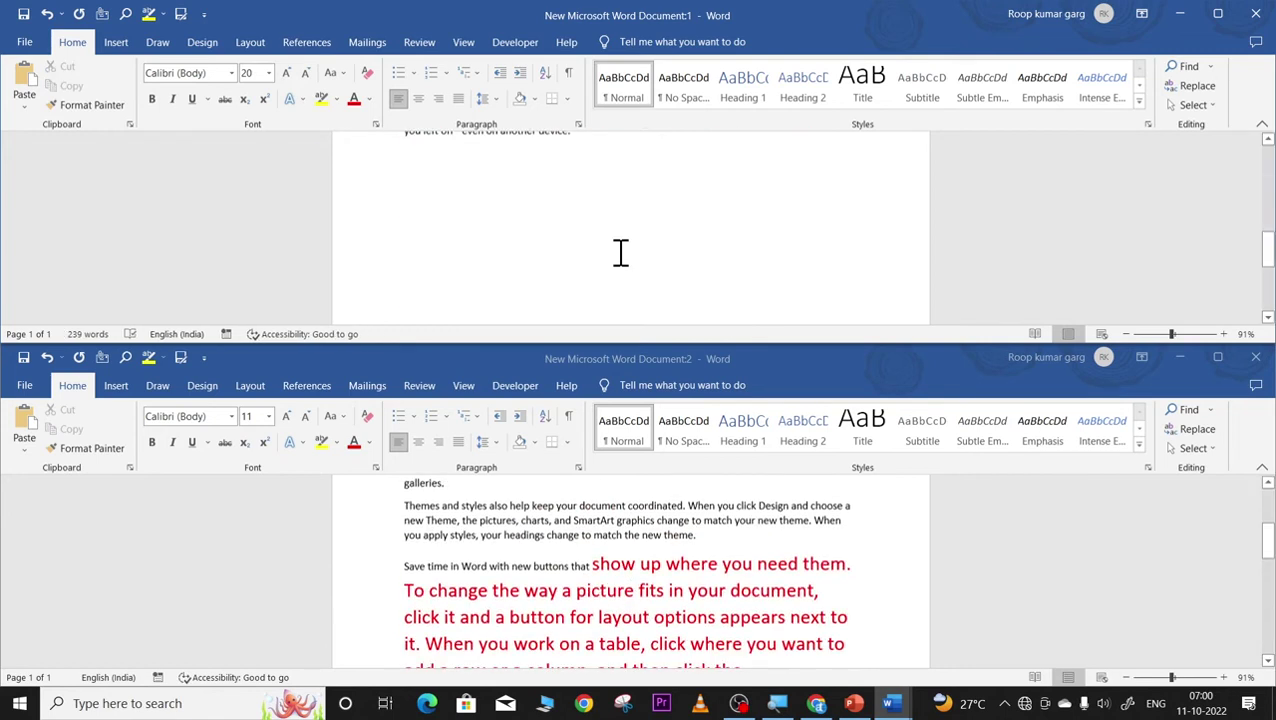
pyautogui.scroll(5, 620, 252)
pyautogui.scroll(5, 620, 252)
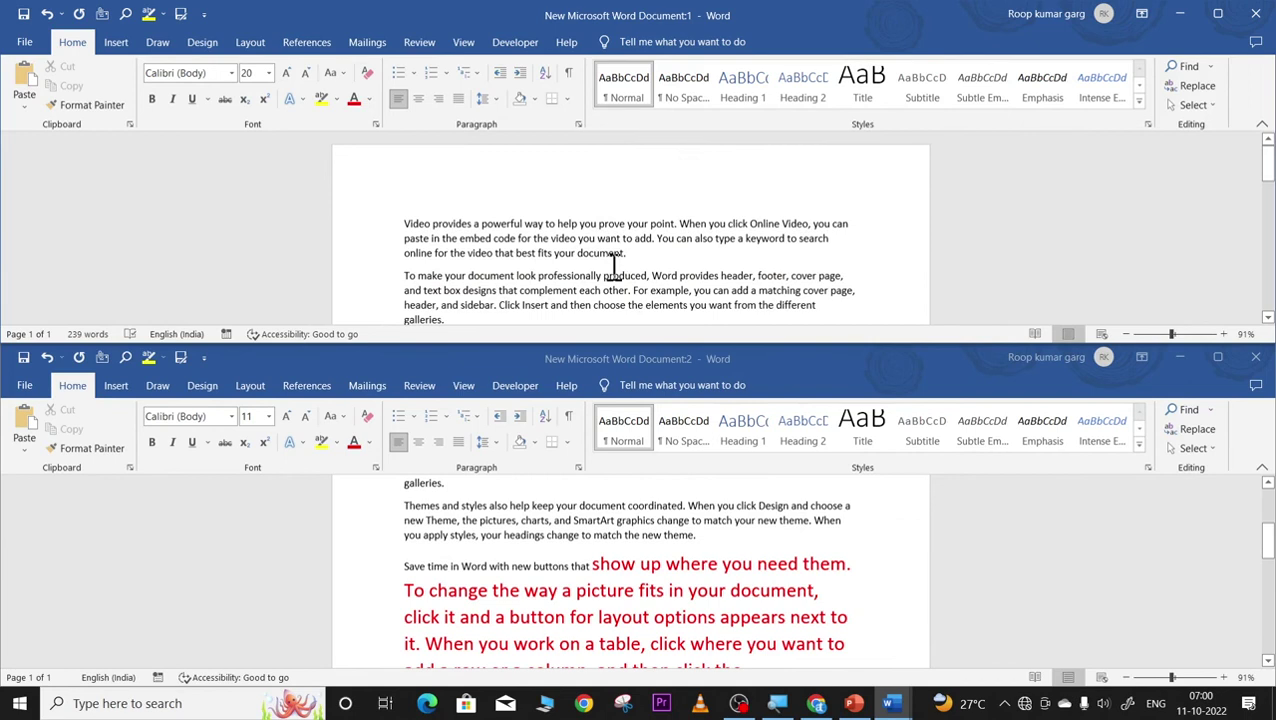
pyautogui.scroll(-6, 614, 265)
pyautogui.scroll(-2, 615, 264)
pyautogui.scroll(5, 617, 262)
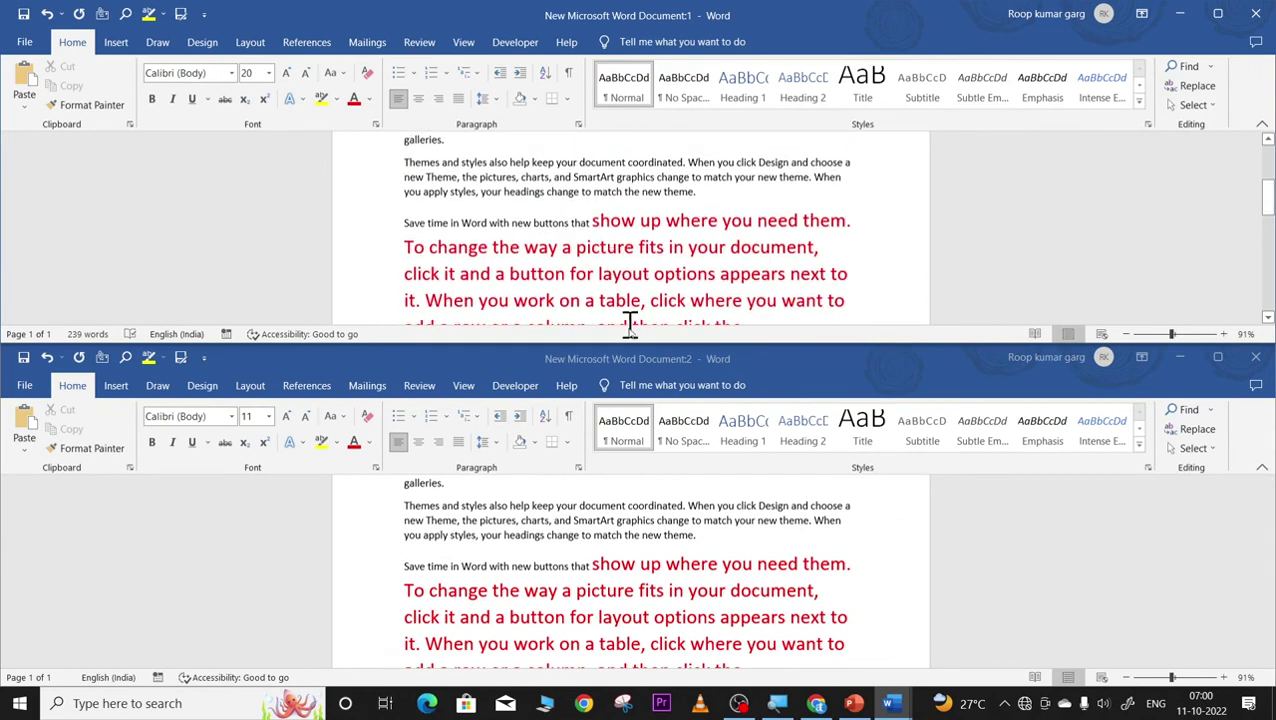
pyautogui.click(680, 535)
pyautogui.click(382, 507)
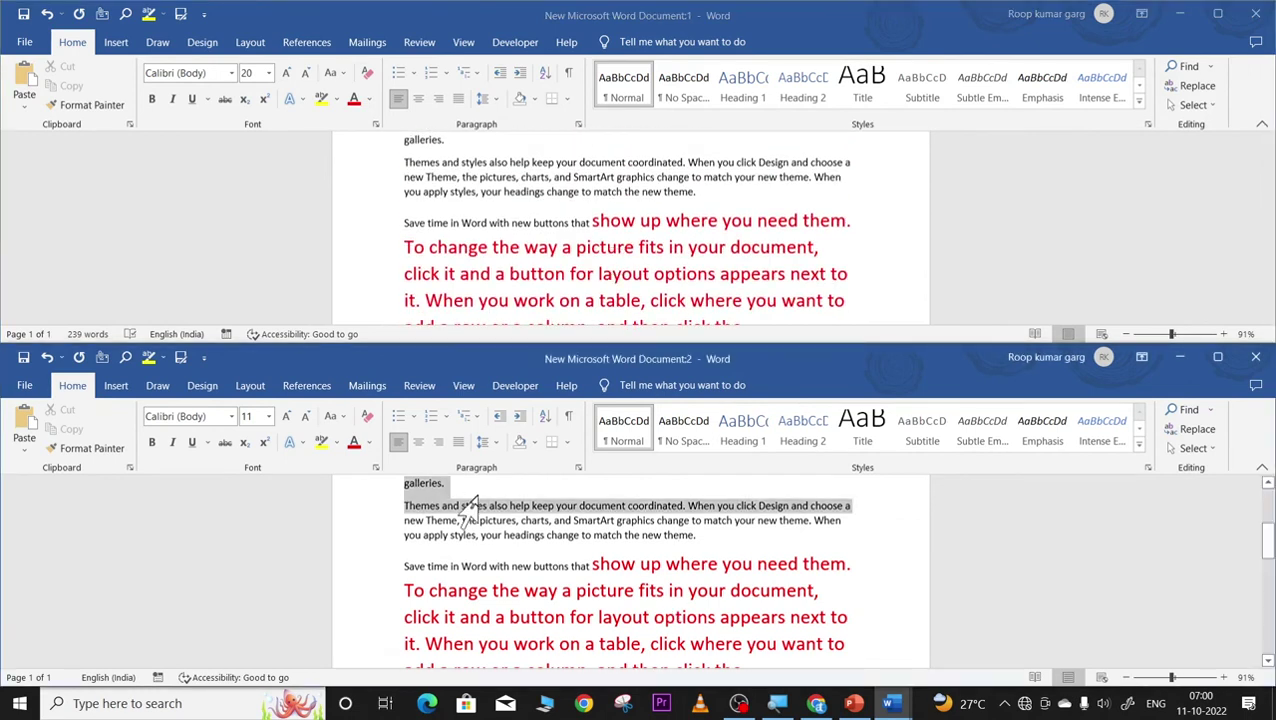
pyautogui.click(150, 110)
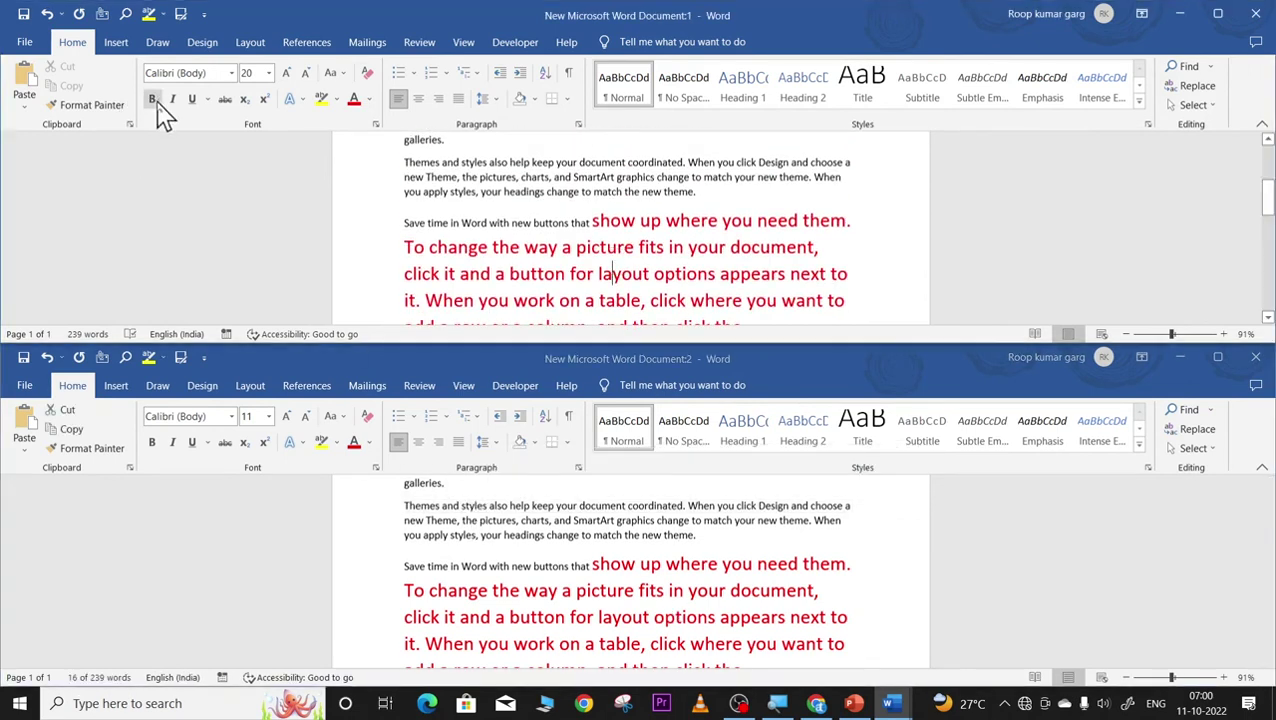
pyautogui.scroll(5, 546, 254)
pyautogui.scroll(-8, 546, 254)
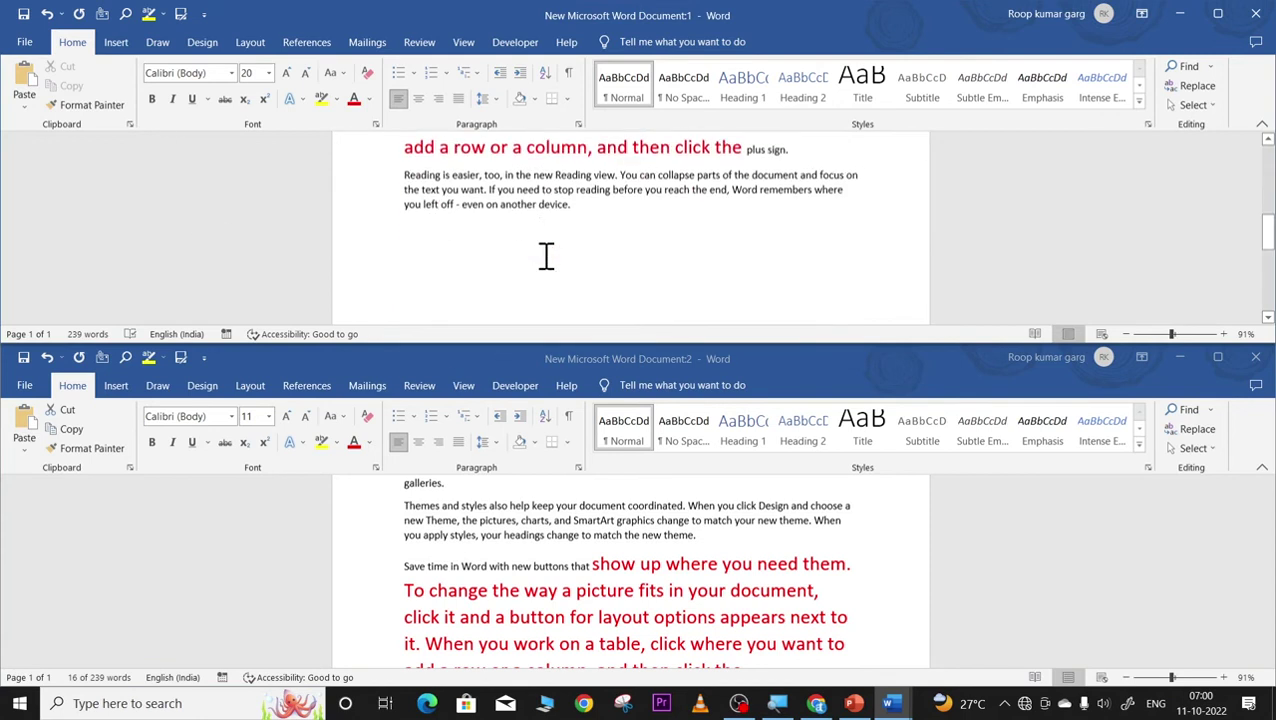
pyautogui.scroll(2, 520, 575)
pyautogui.scroll(3, 498, 562)
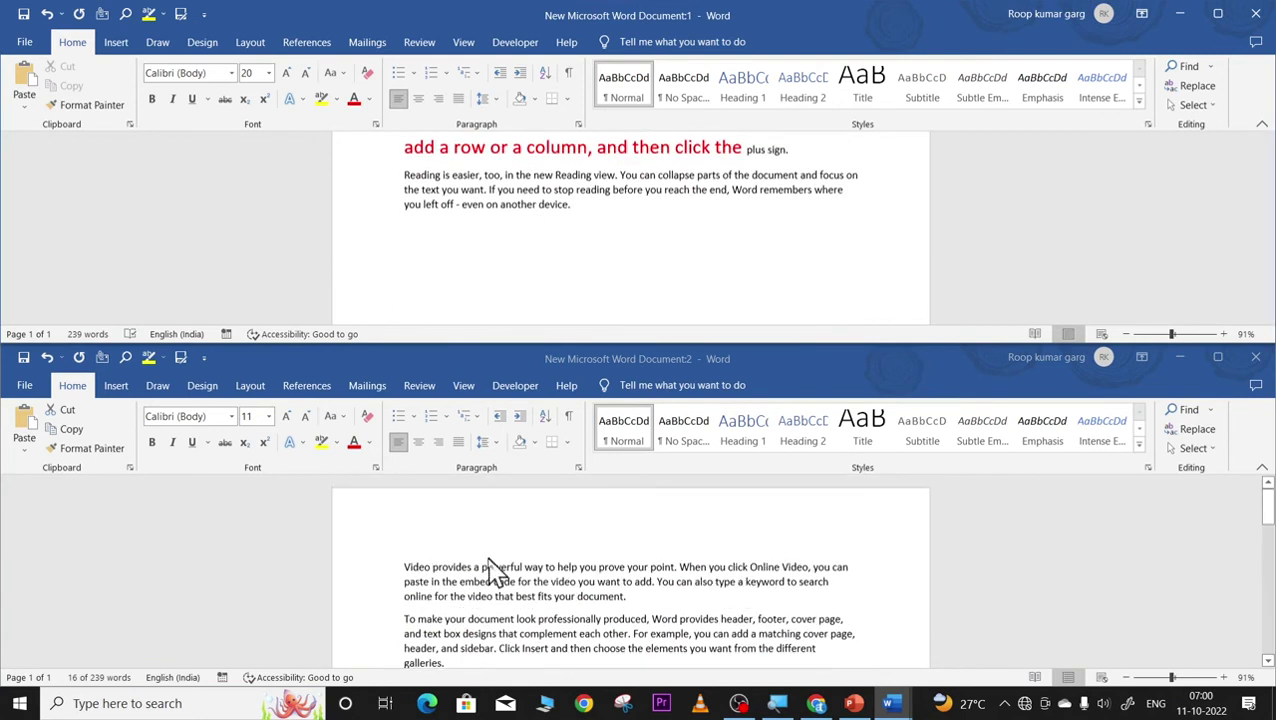
pyautogui.scroll(4, 598, 293)
pyautogui.scroll(4, 607, 305)
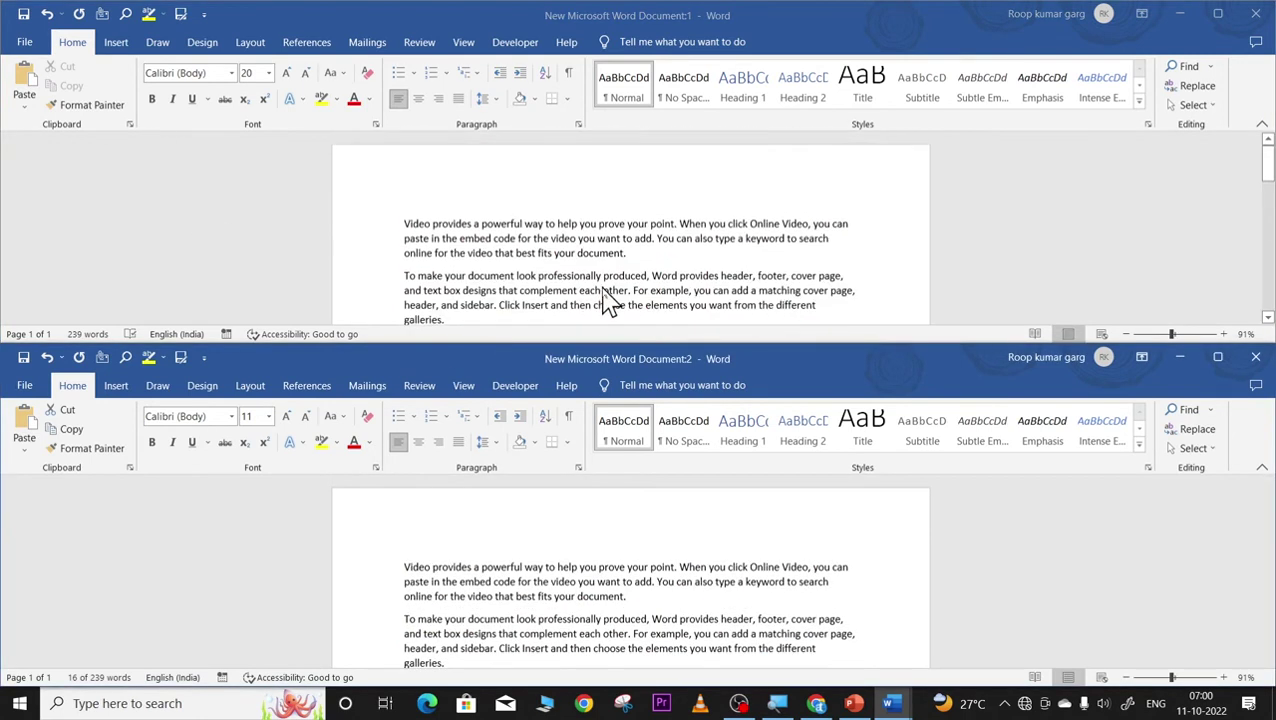
# Select the first paragraph and un-bold its opening words 'Video provides a powerful way to'.
pyautogui.moveTo(405, 567); pyautogui.dragTo(597, 567)
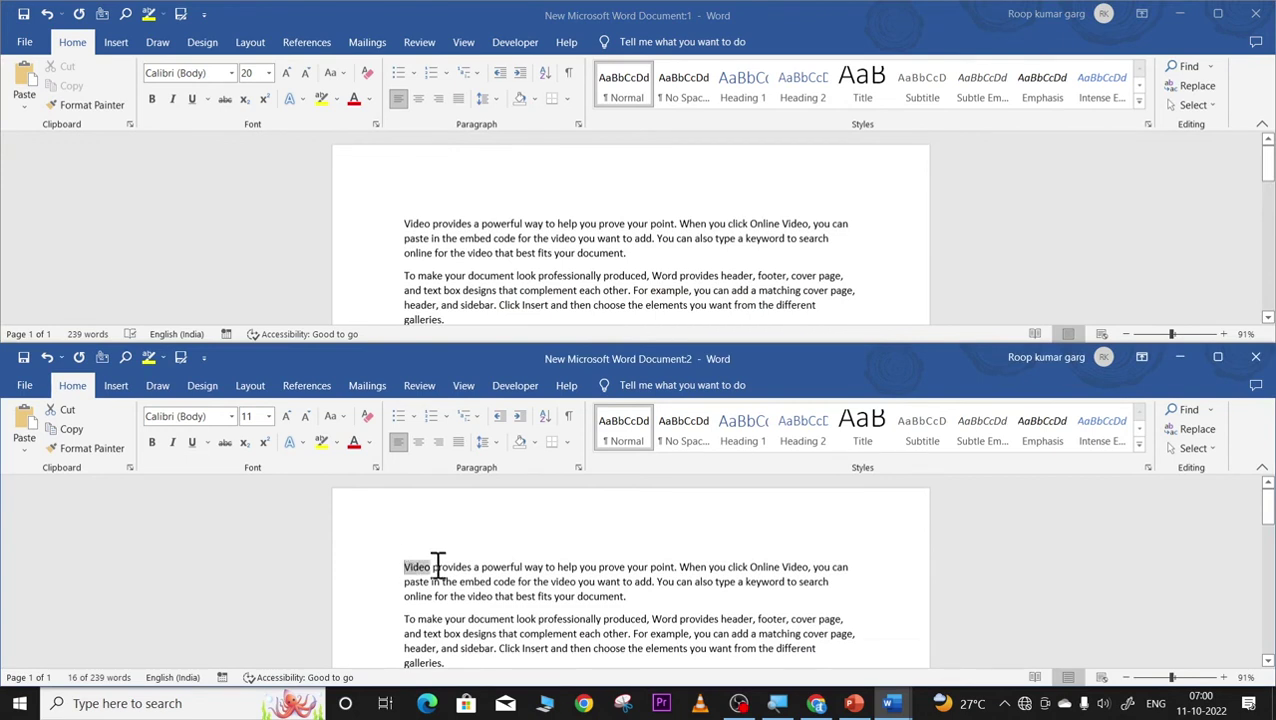
pyautogui.click(160, 110)
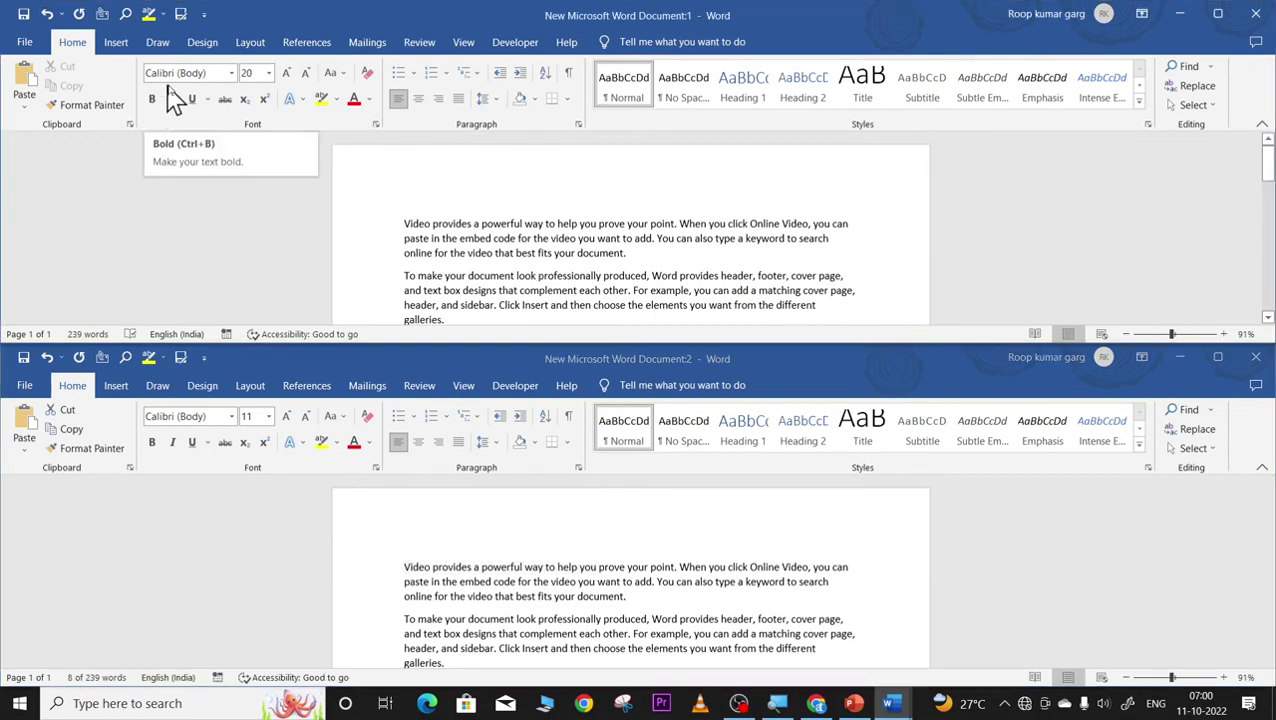
pyautogui.click(410, 577)
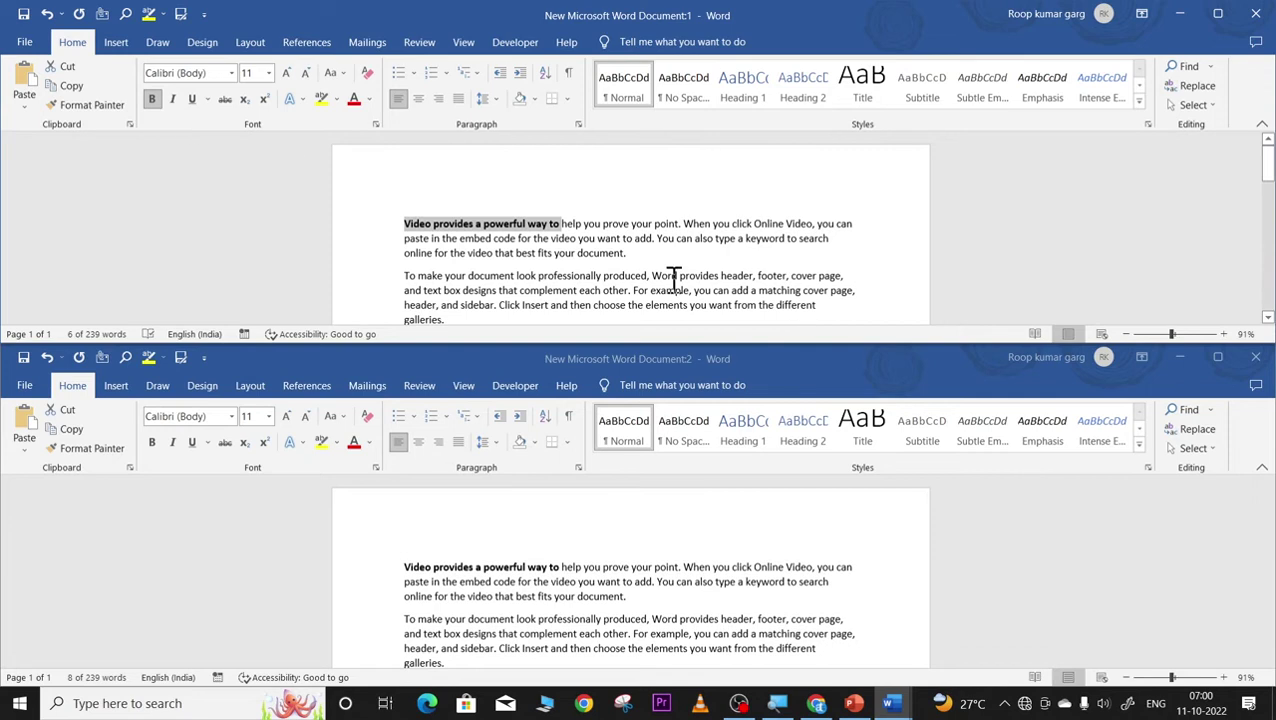
pyautogui.click(590, 252)
pyautogui.moveTo(404, 225); pyautogui.dragTo(625, 253)
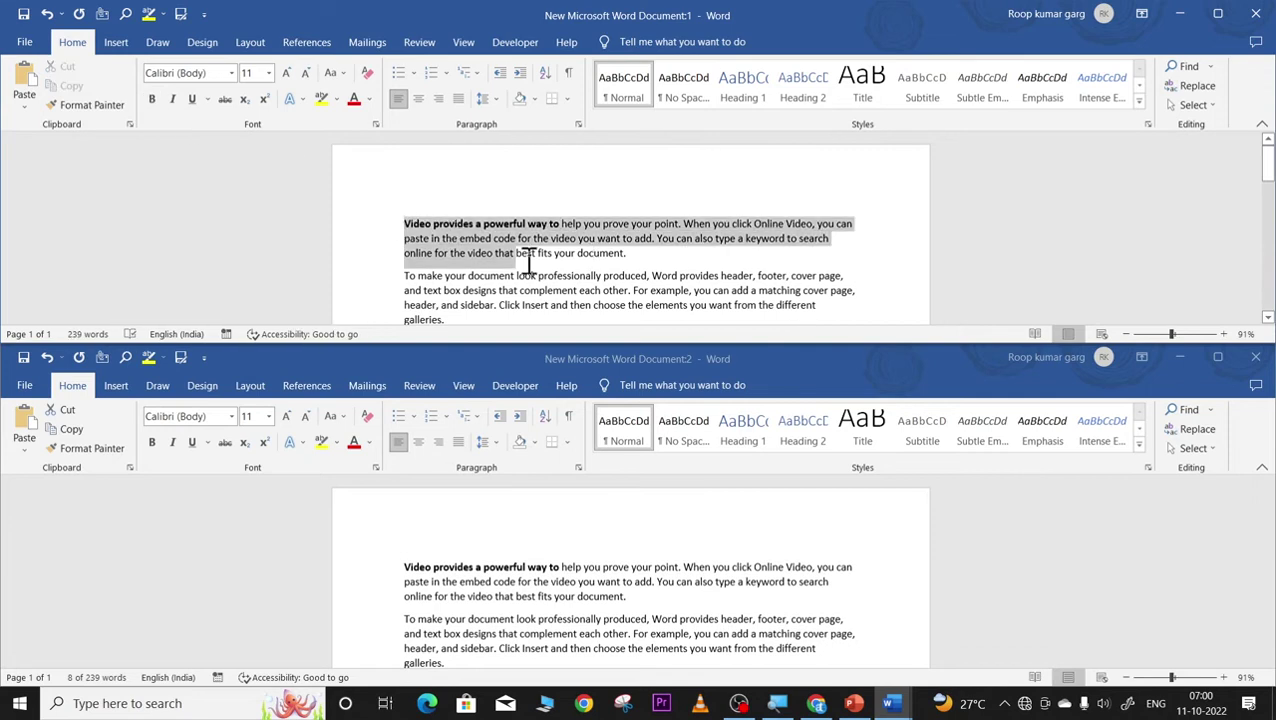
pyautogui.click(152, 100)
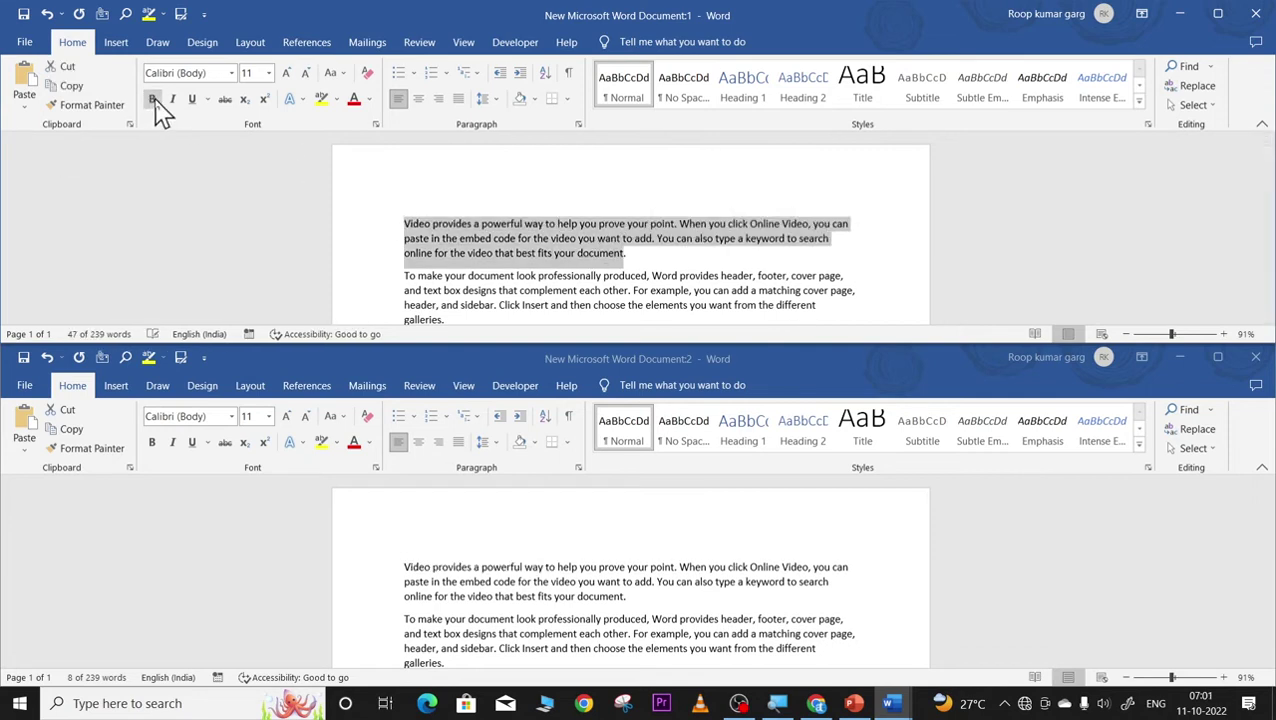
pyautogui.click(465, 43)
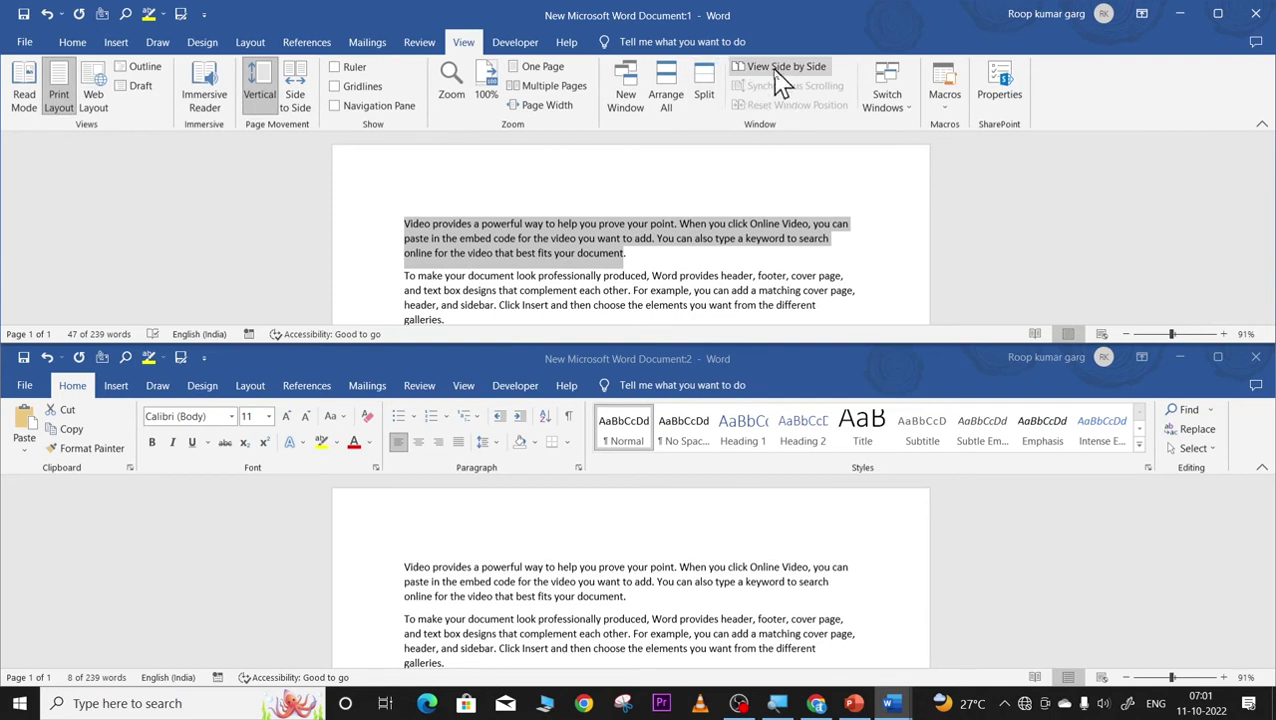
# Switch to the Document:2 window and select 'for the video you want to add. You'.
pyautogui.click(888, 95)
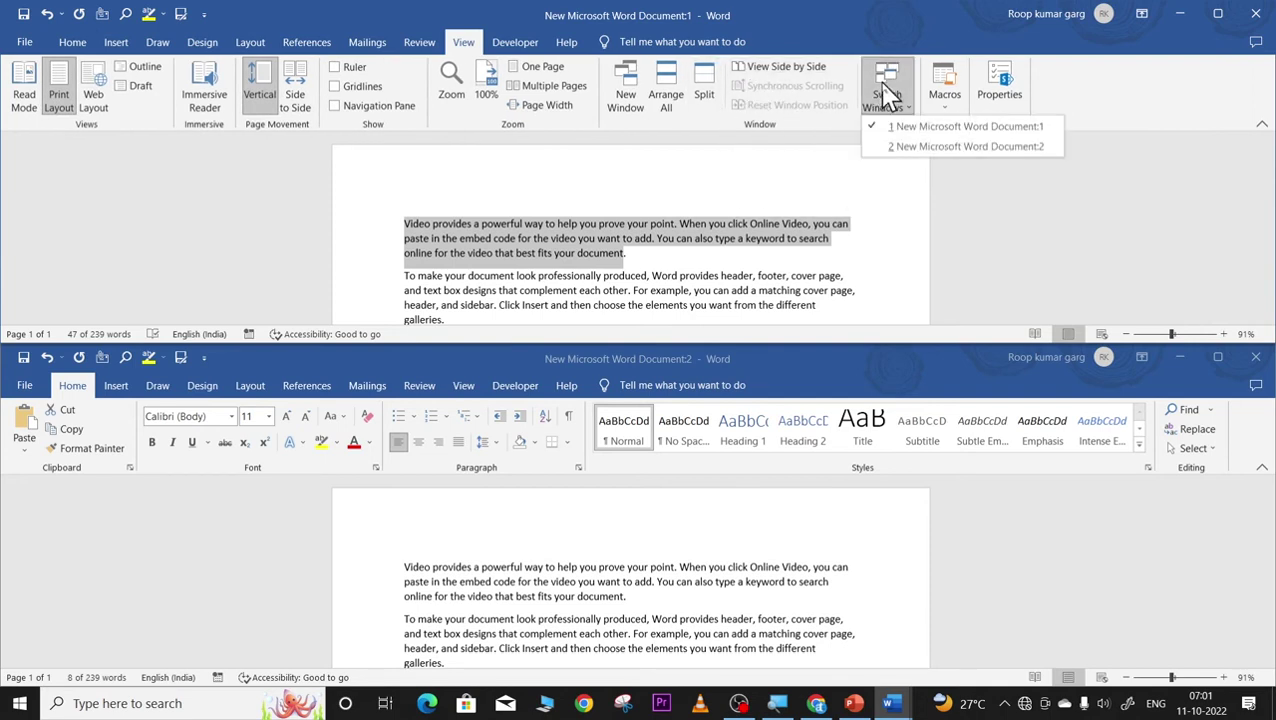
pyautogui.click(905, 147)
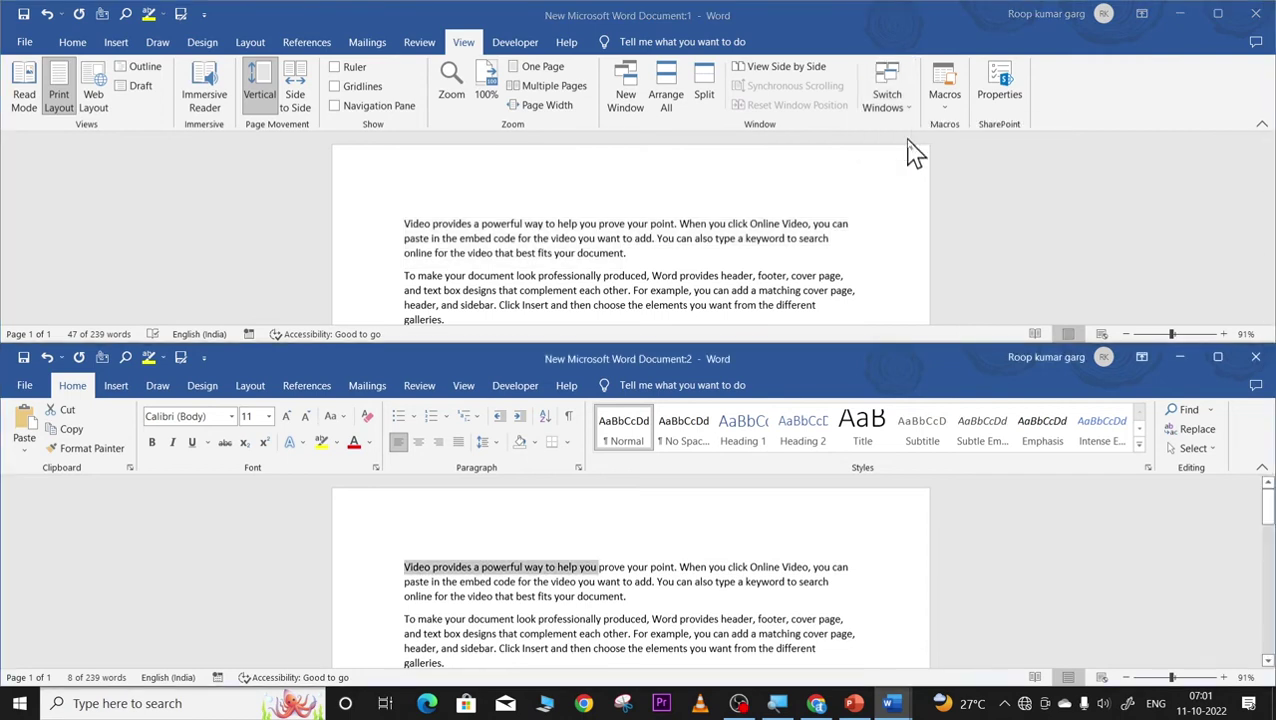
pyautogui.click(559, 585)
pyautogui.moveTo(518, 581); pyautogui.dragTo(596, 581)
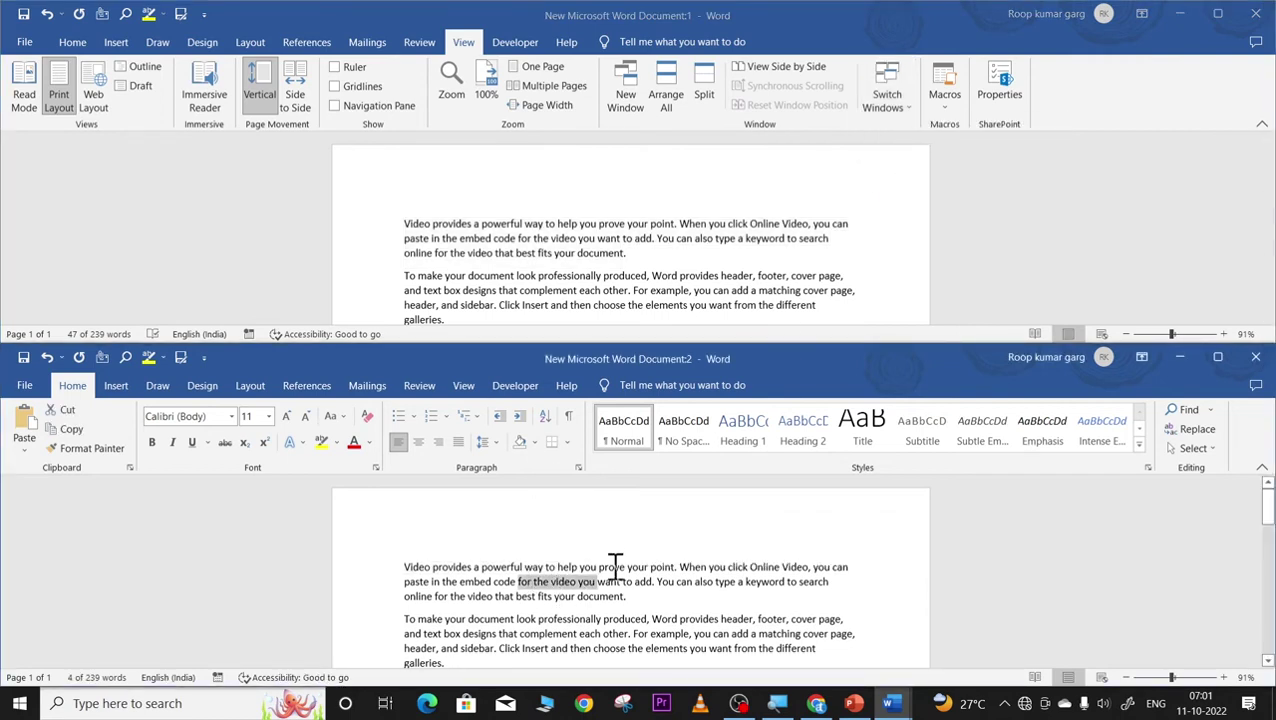
pyautogui.rightClick(604, 588)
pyautogui.click(585, 605)
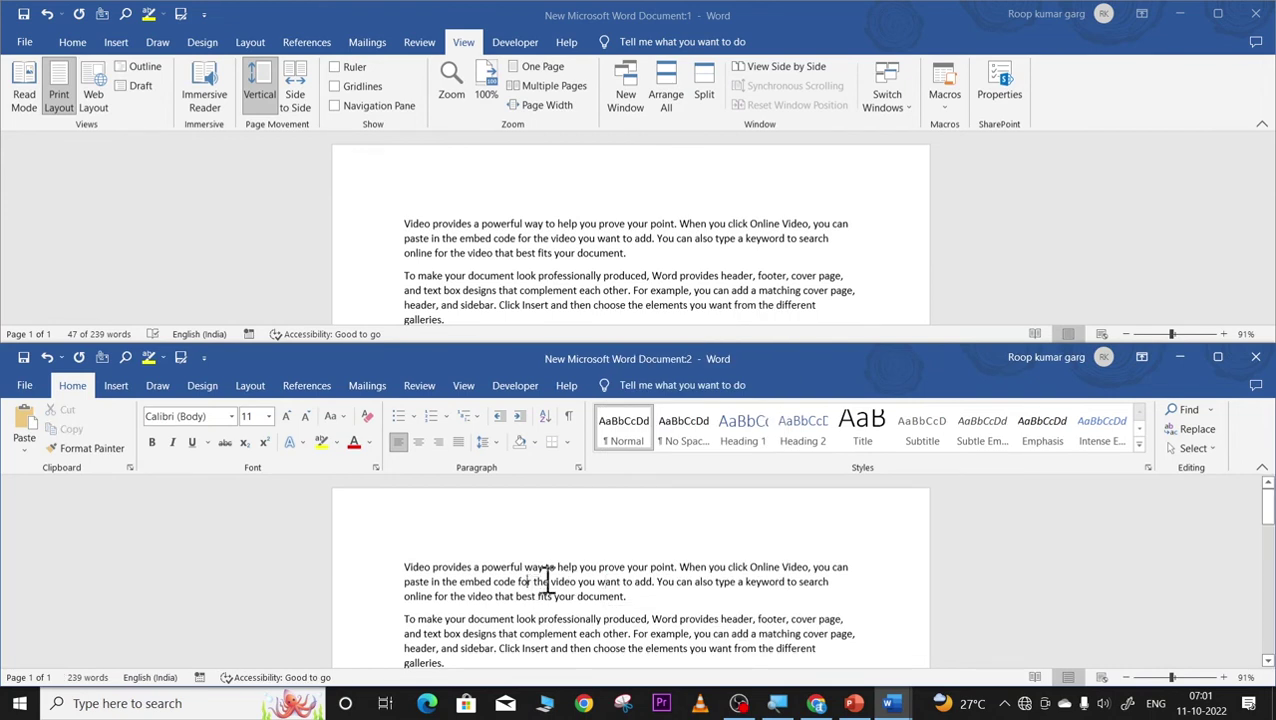
pyautogui.moveTo(530, 582); pyautogui.dragTo(676, 586)
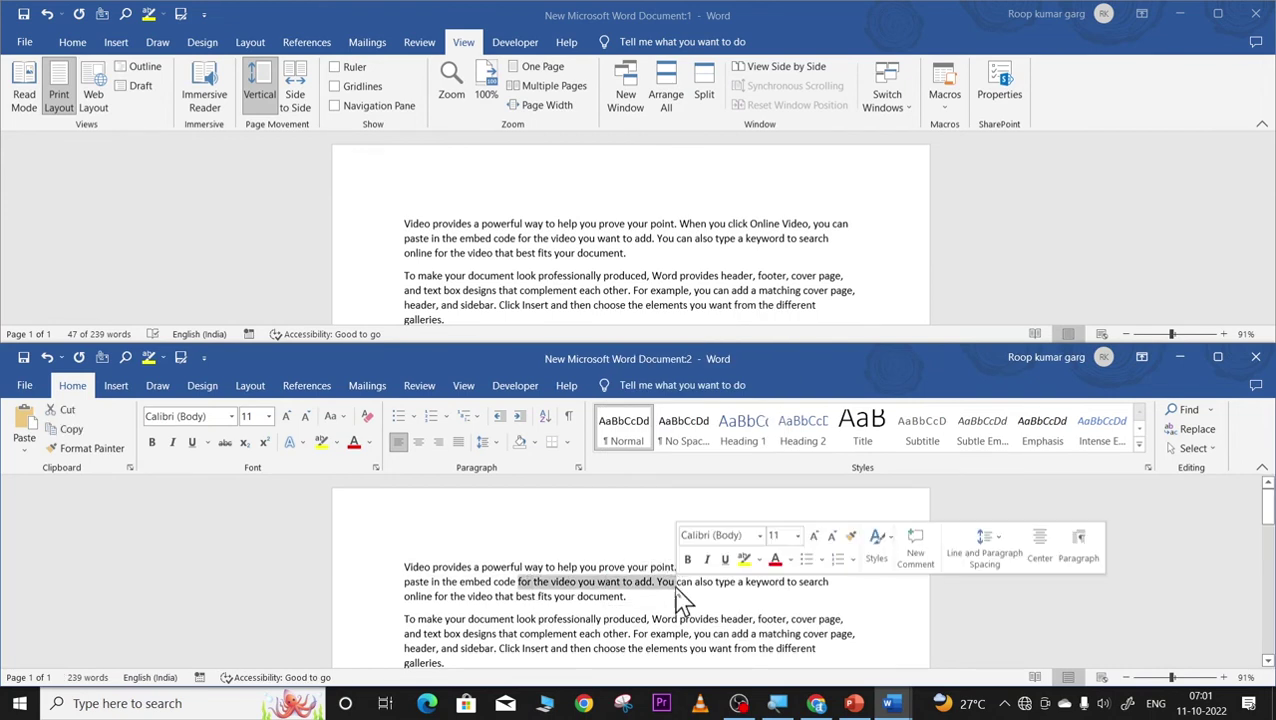
# Make 'for the video you want to add. You' red, then bring Document:1 to the front.
pyautogui.click(771, 562)
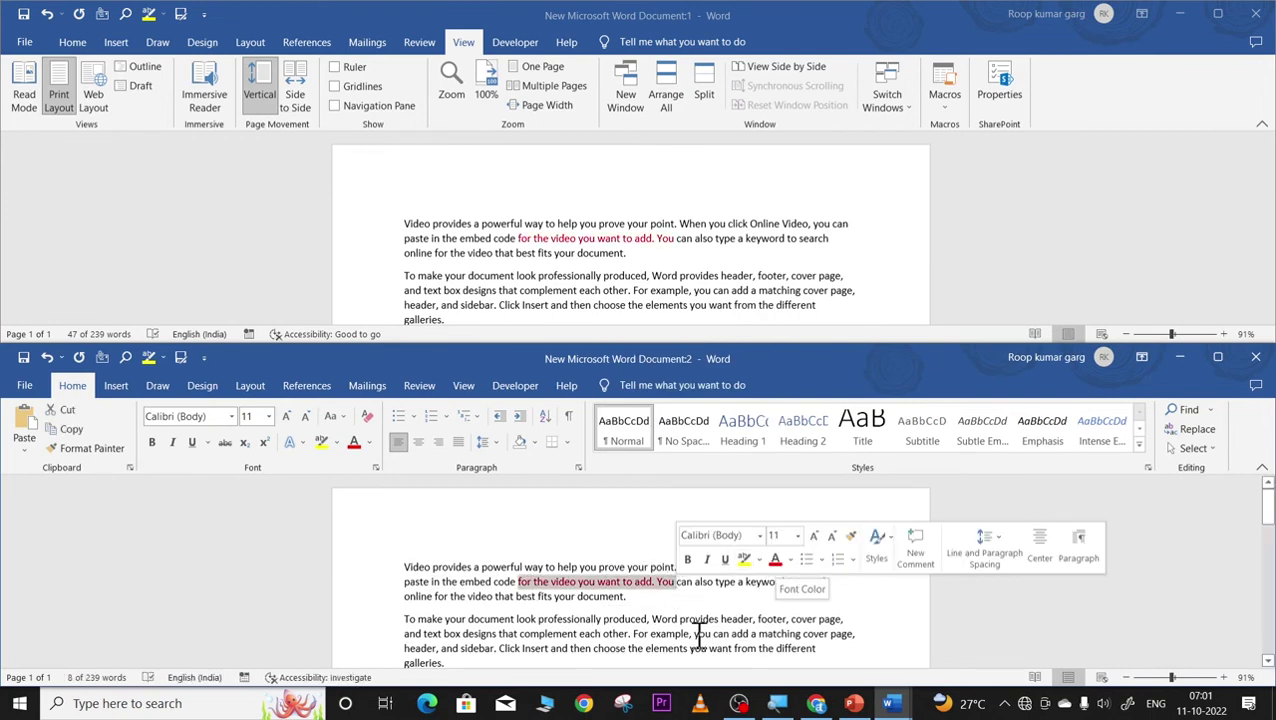
pyautogui.scroll(-5, 697, 622)
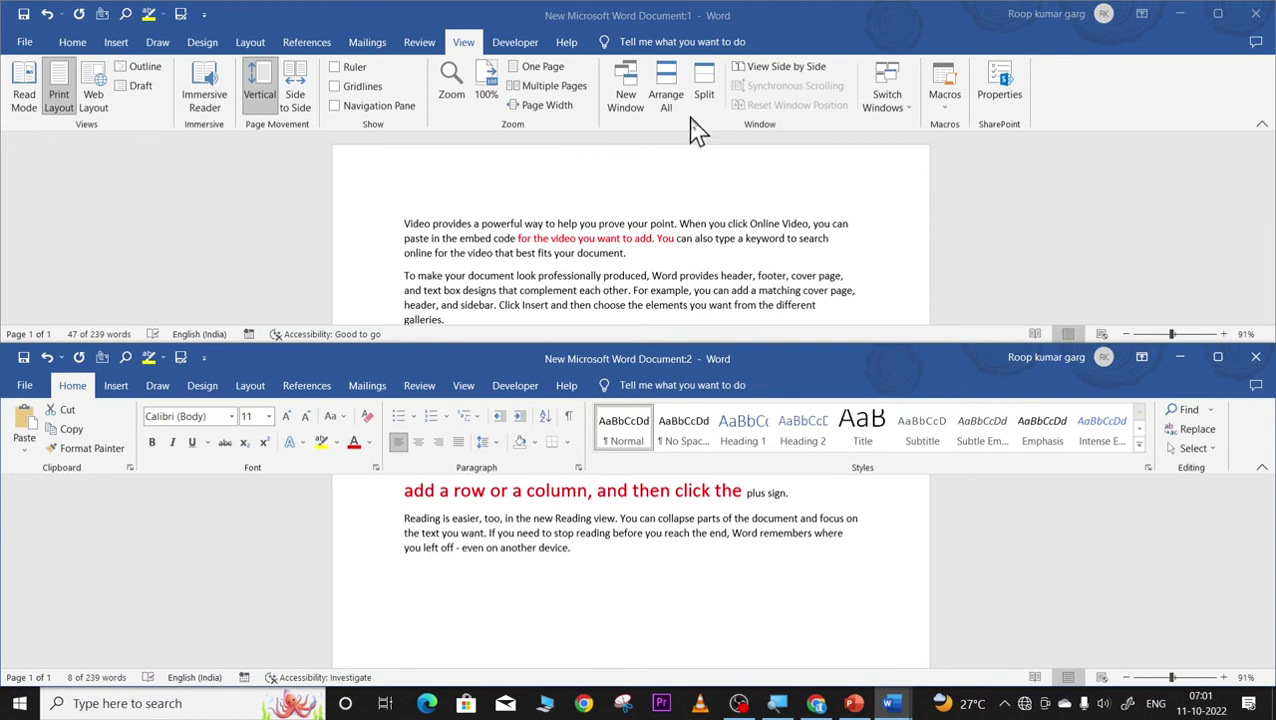
pyautogui.click(704, 90)
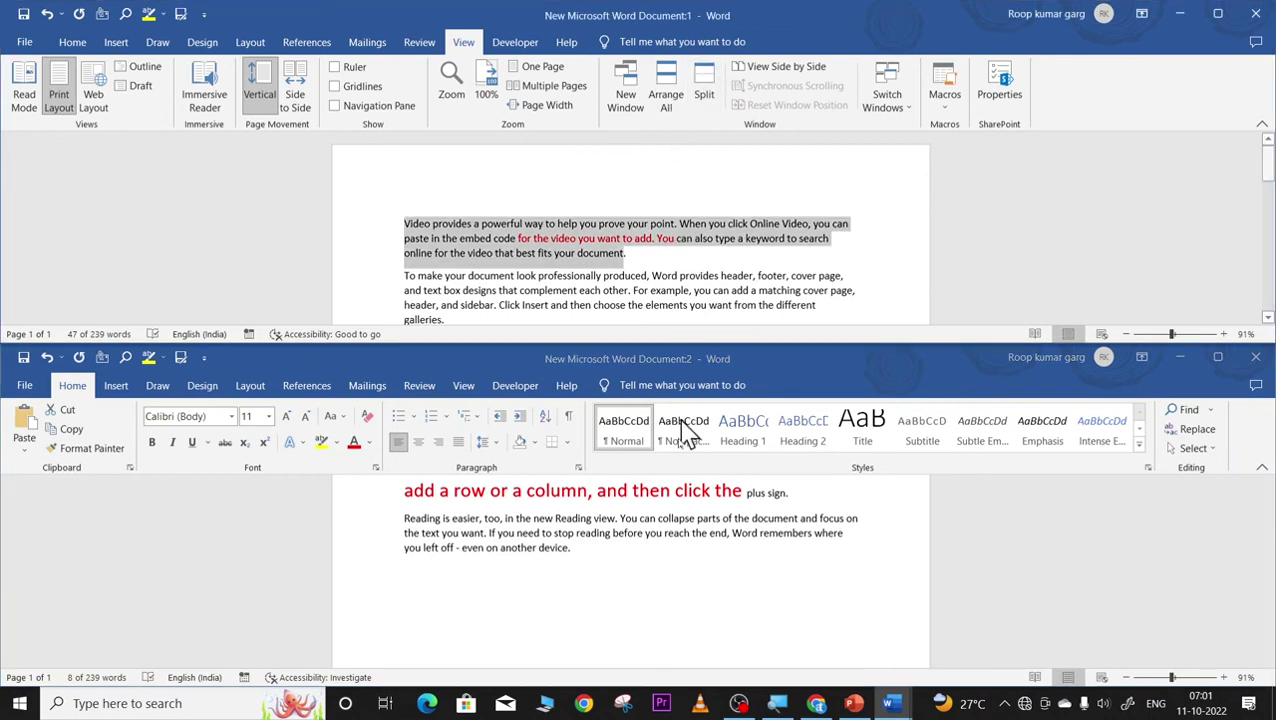
pyautogui.scroll(-3, 644, 293)
pyautogui.scroll(-3, 646, 293)
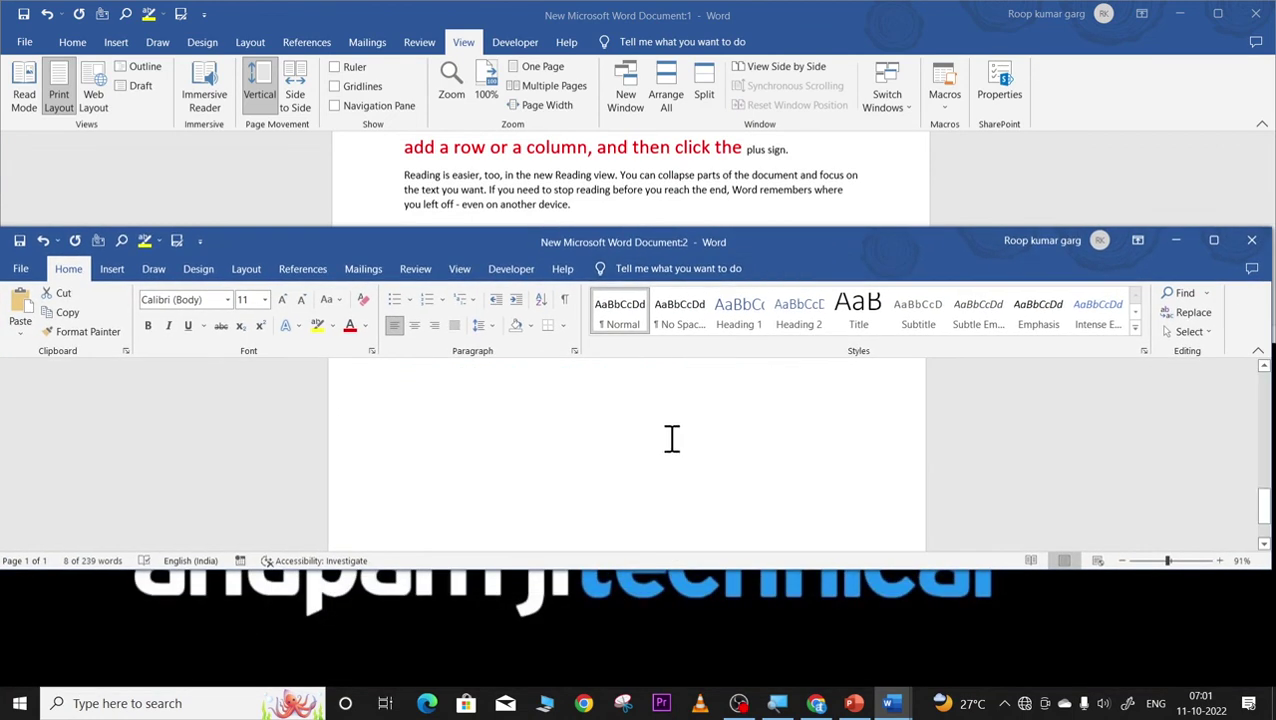
pyautogui.scroll(10, 668, 434)
pyautogui.scroll(-4, 668, 434)
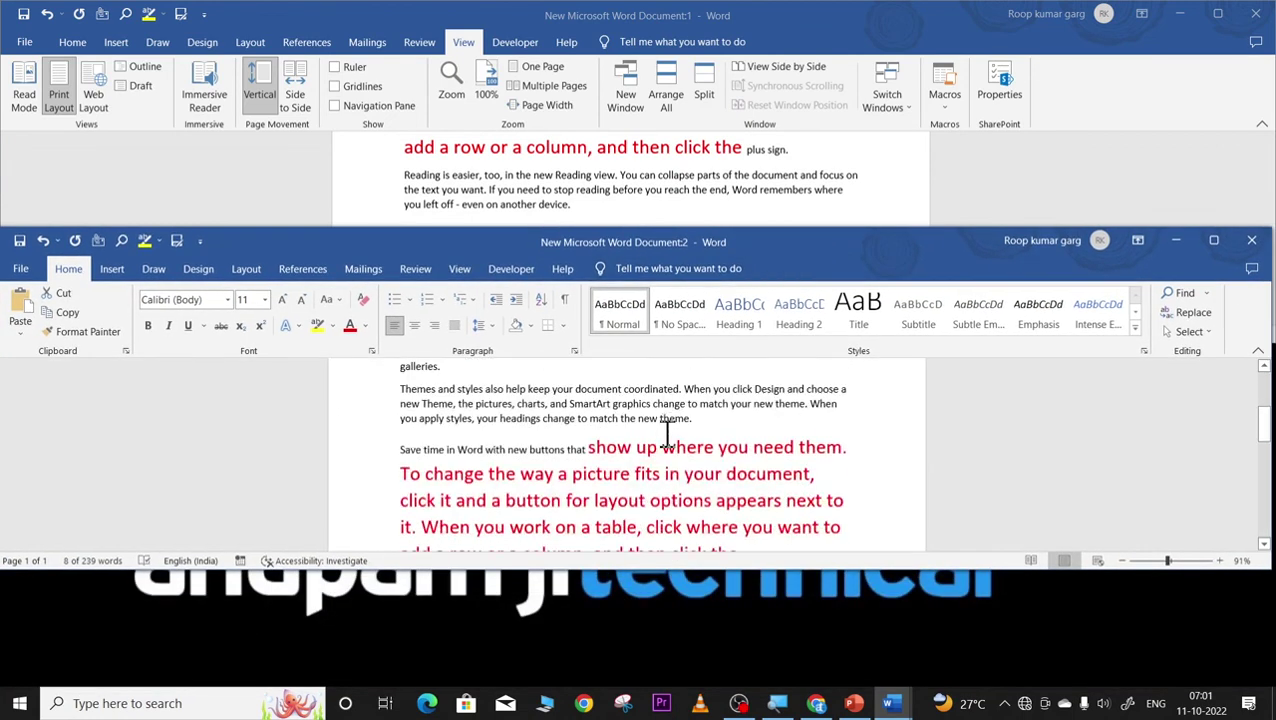
pyautogui.click(570, 405)
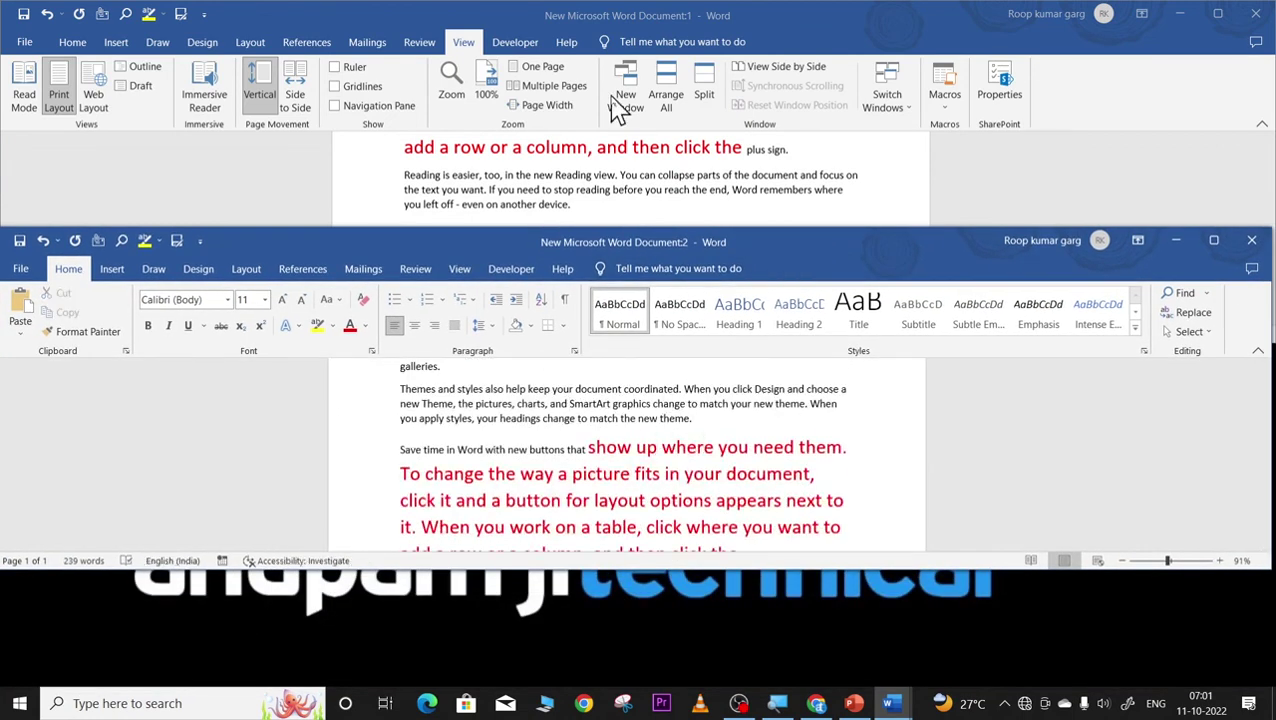
pyautogui.click(700, 95)
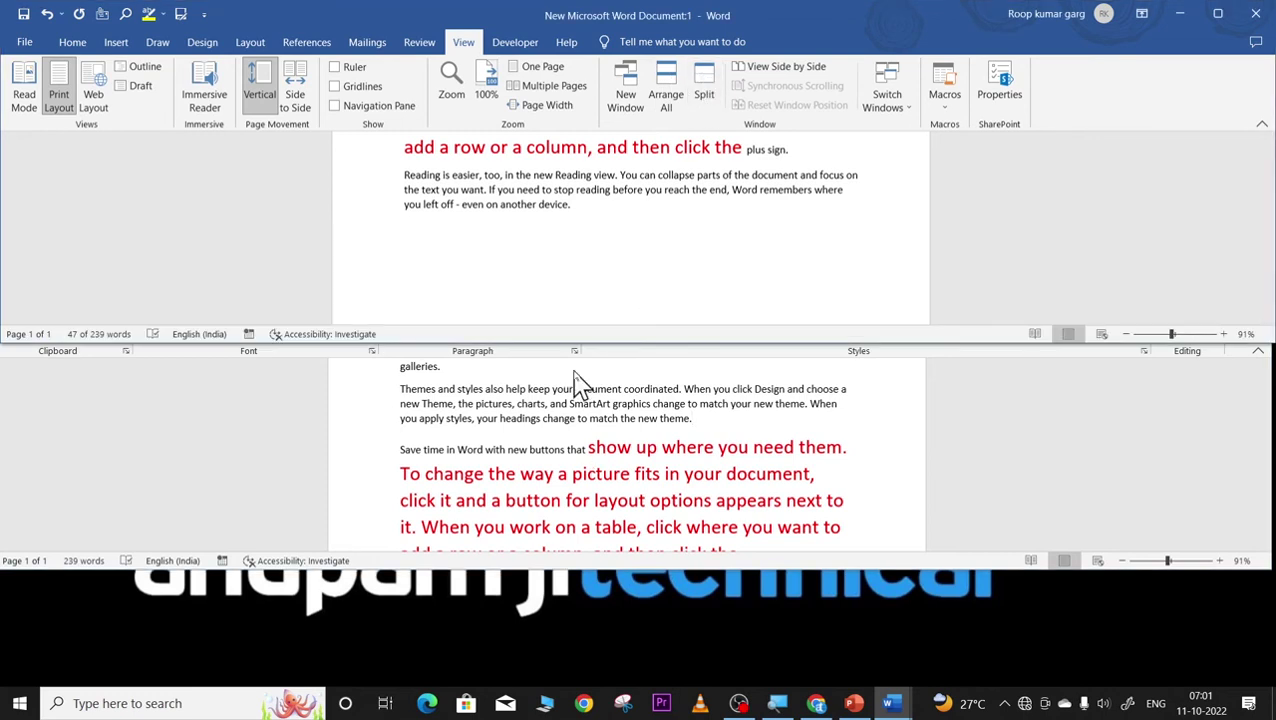
pyautogui.scroll(4, 584, 380)
pyautogui.scroll(-4, 600, 395)
pyautogui.scroll(4, 605, 400)
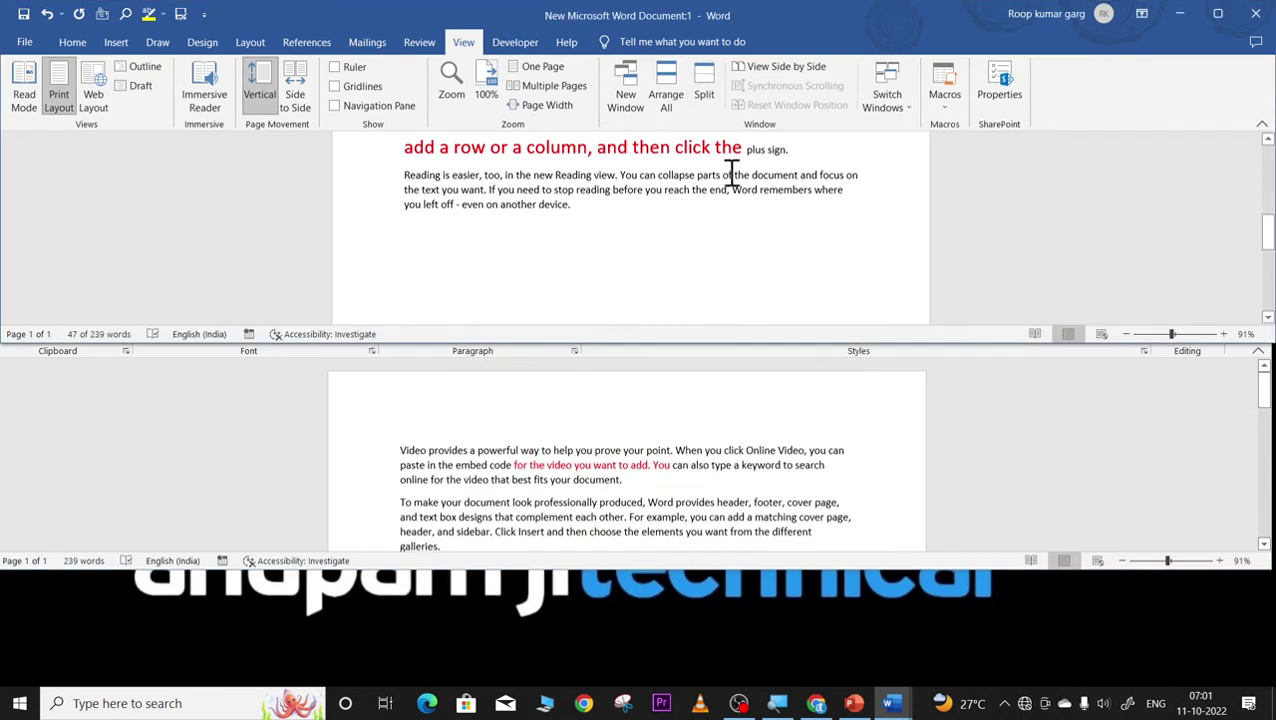
# Arrange the two document windows side by side.
pyautogui.click(757, 70)
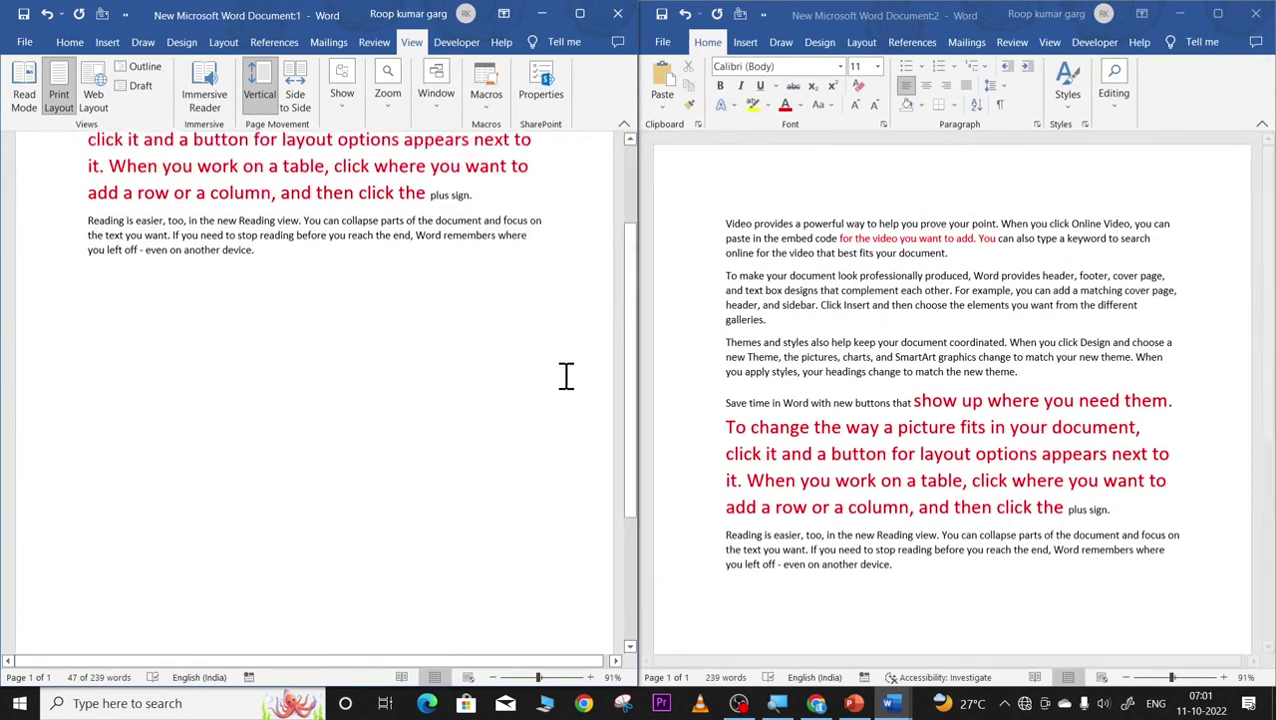
pyautogui.scroll(5, 560, 360)
pyautogui.scroll(-6, 812, 285)
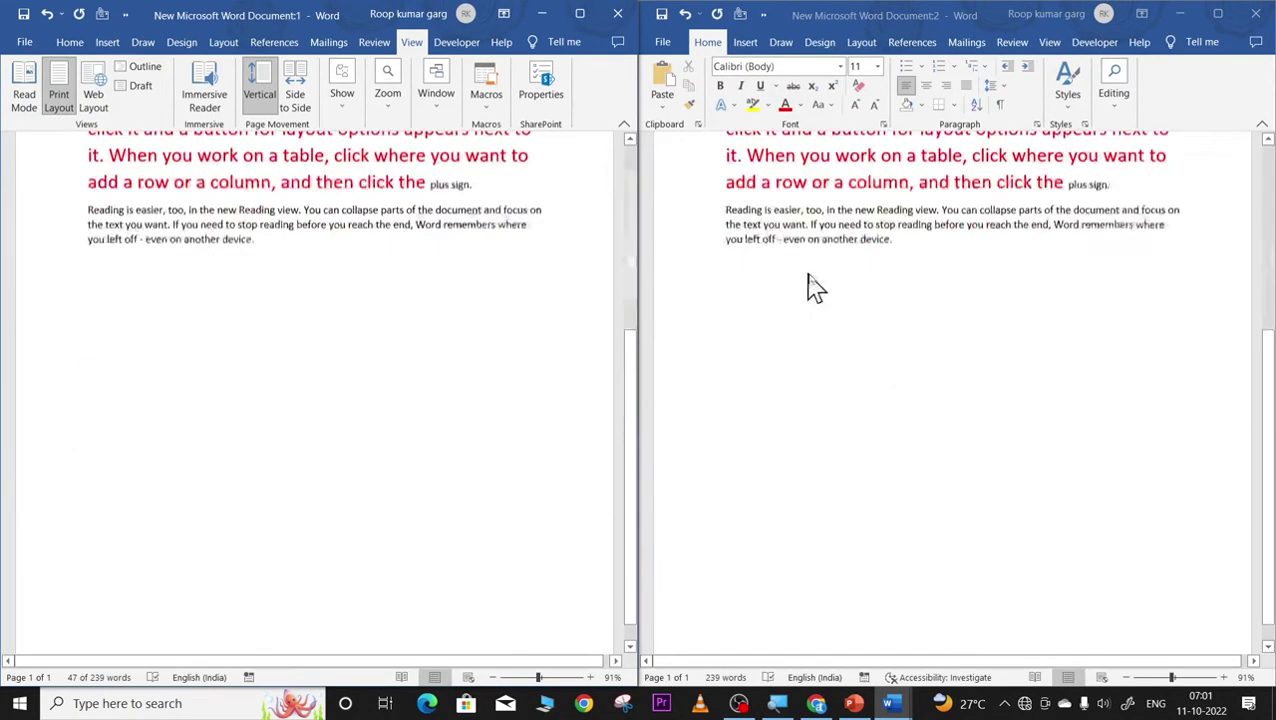
pyautogui.scroll(5, 630, 395)
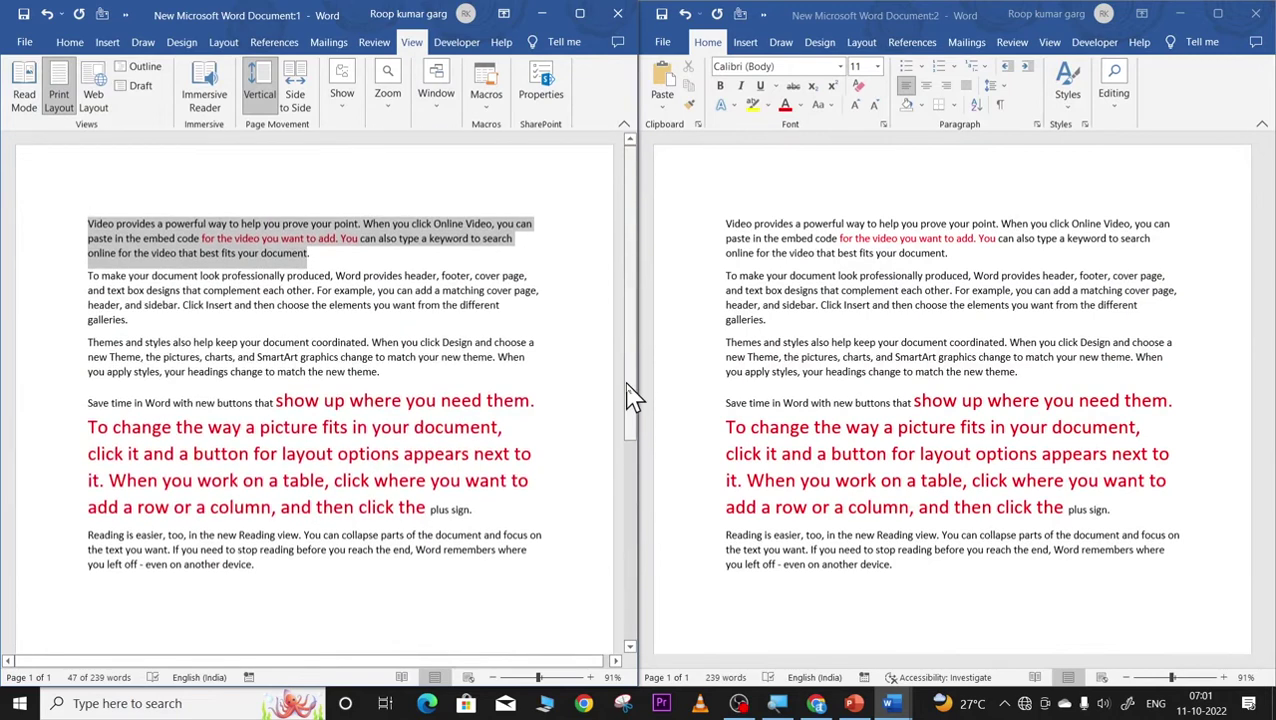
pyautogui.scroll(-6, 630, 390)
pyautogui.scroll(6, 630, 388)
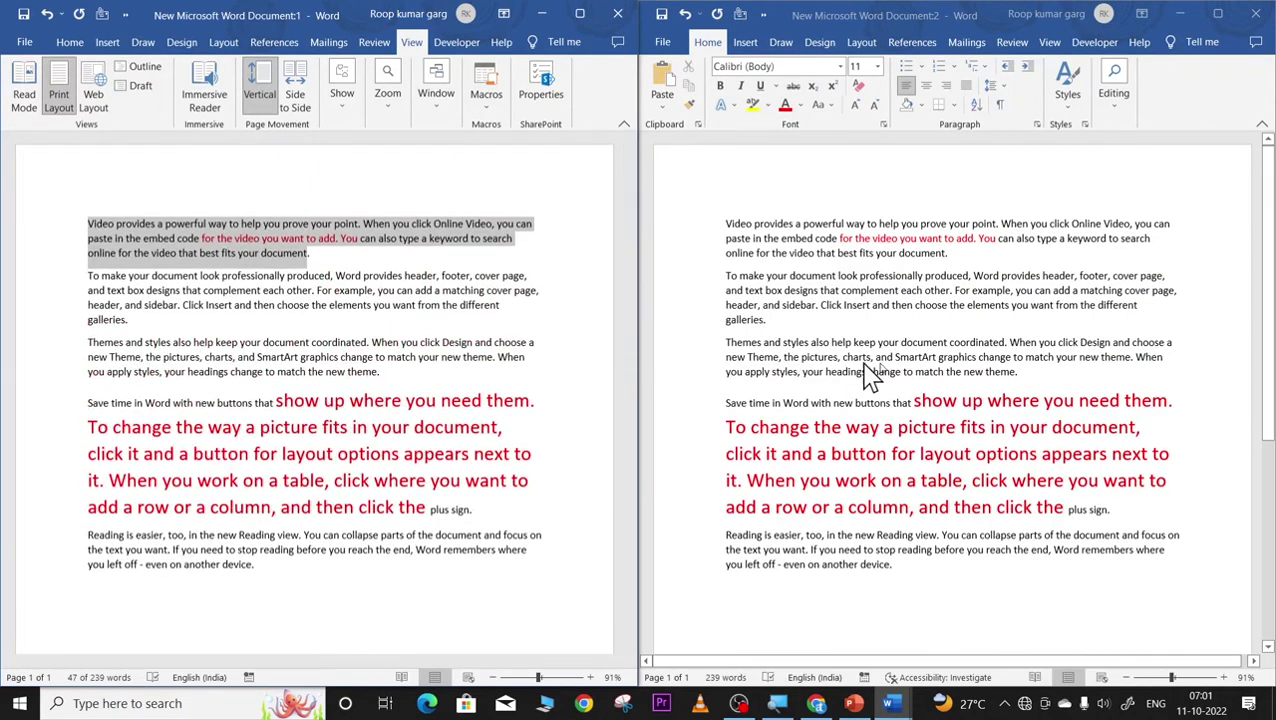
# Turn 'help keep your document coordinated… SmartArt graphics' red and close the second window.
pyautogui.click(908, 330)
pyautogui.moveTo(831, 344); pyautogui.dragTo(977, 358)
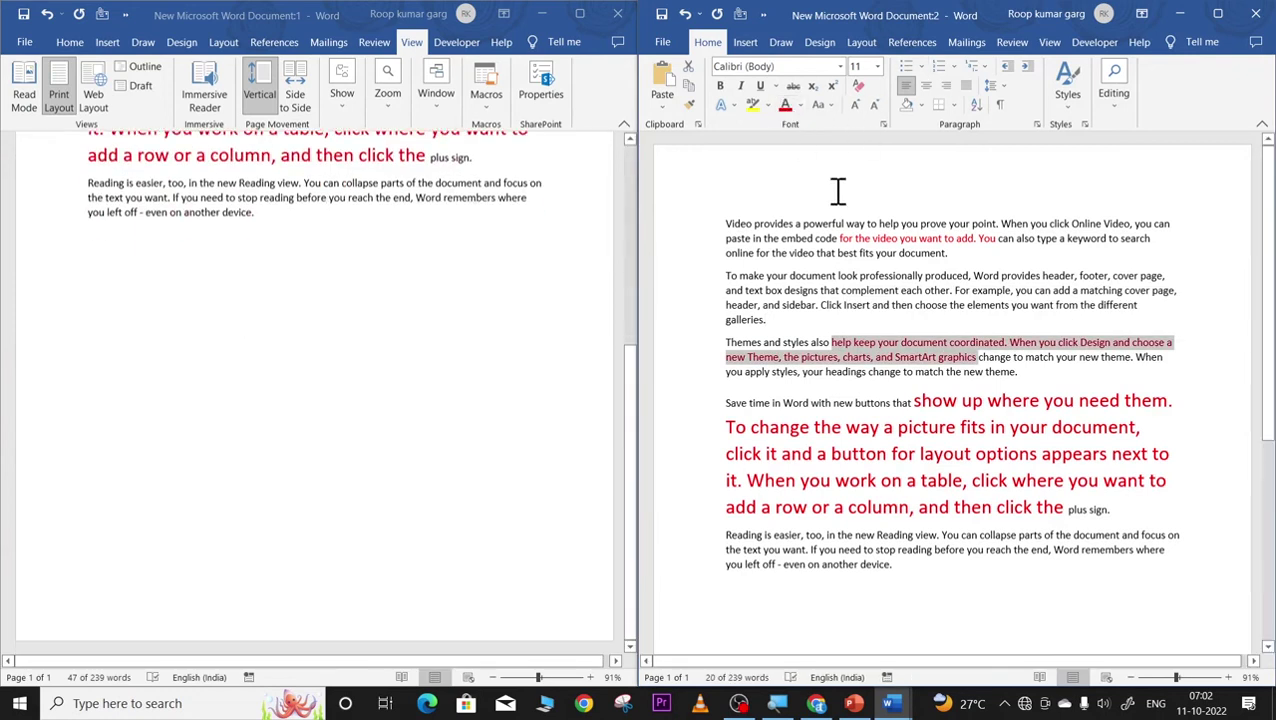
pyautogui.scroll(8, 518, 384)
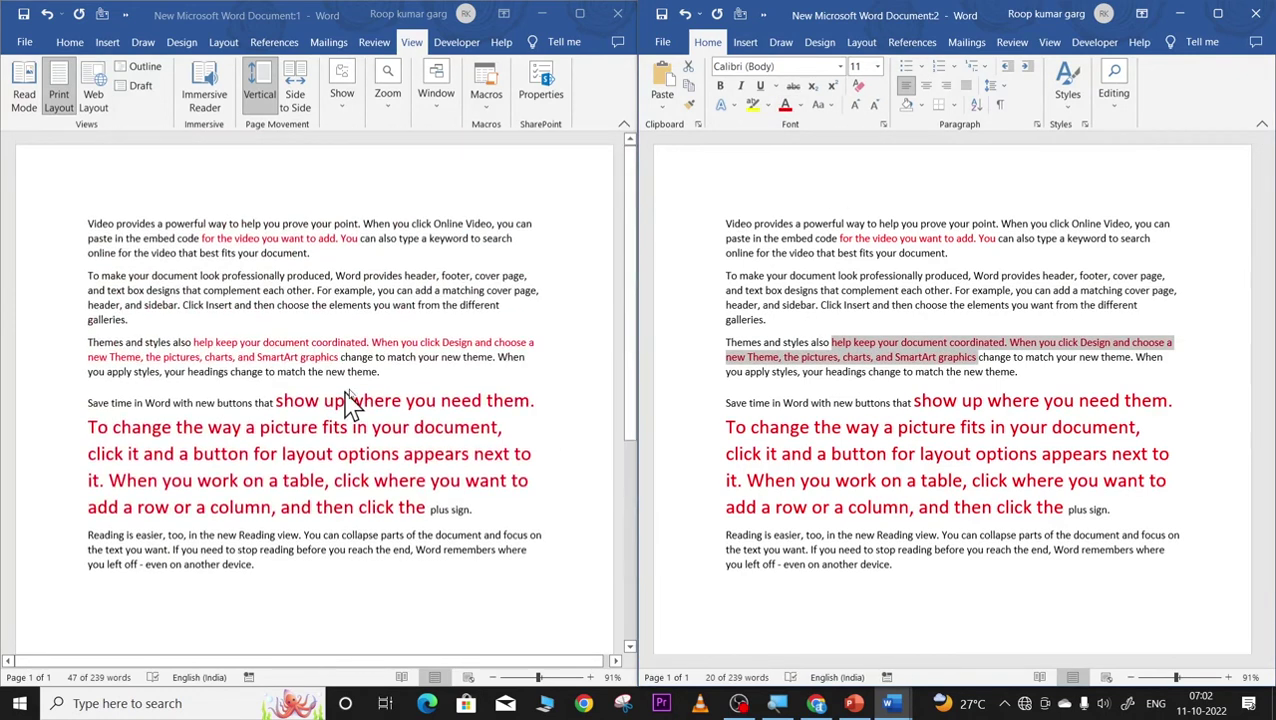
pyautogui.click(614, 355)
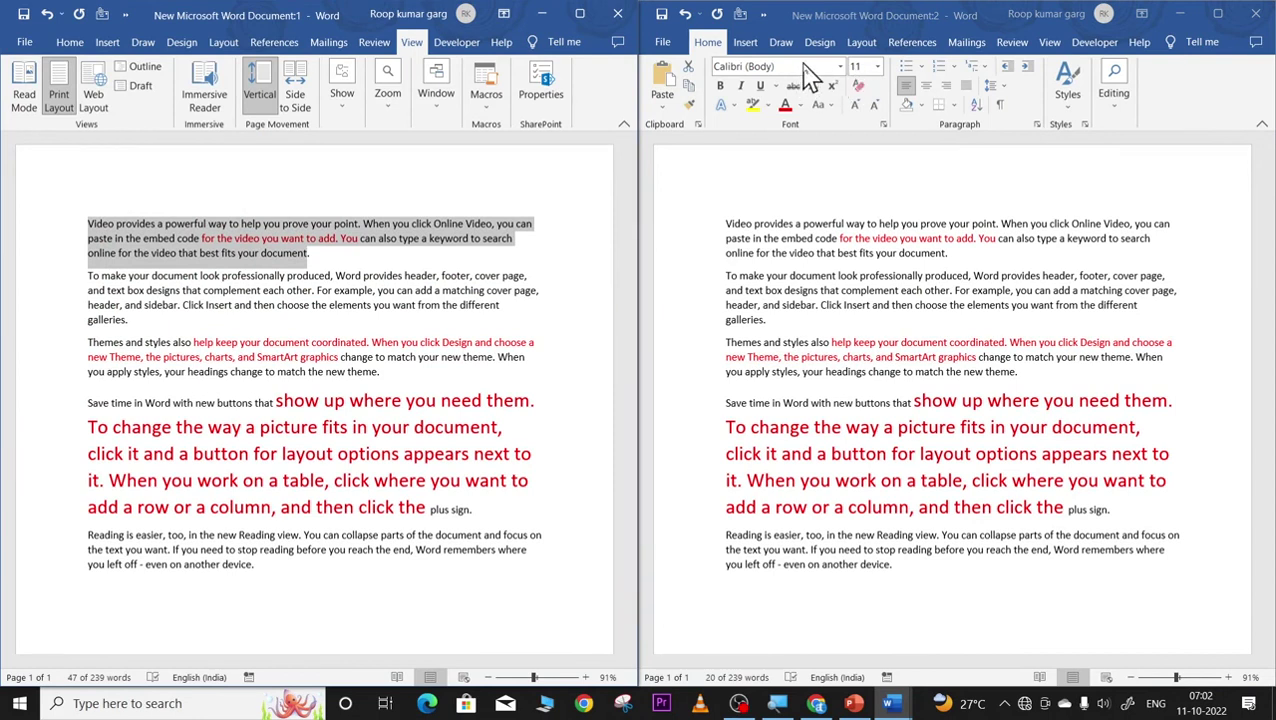
pyautogui.click(1058, 52)
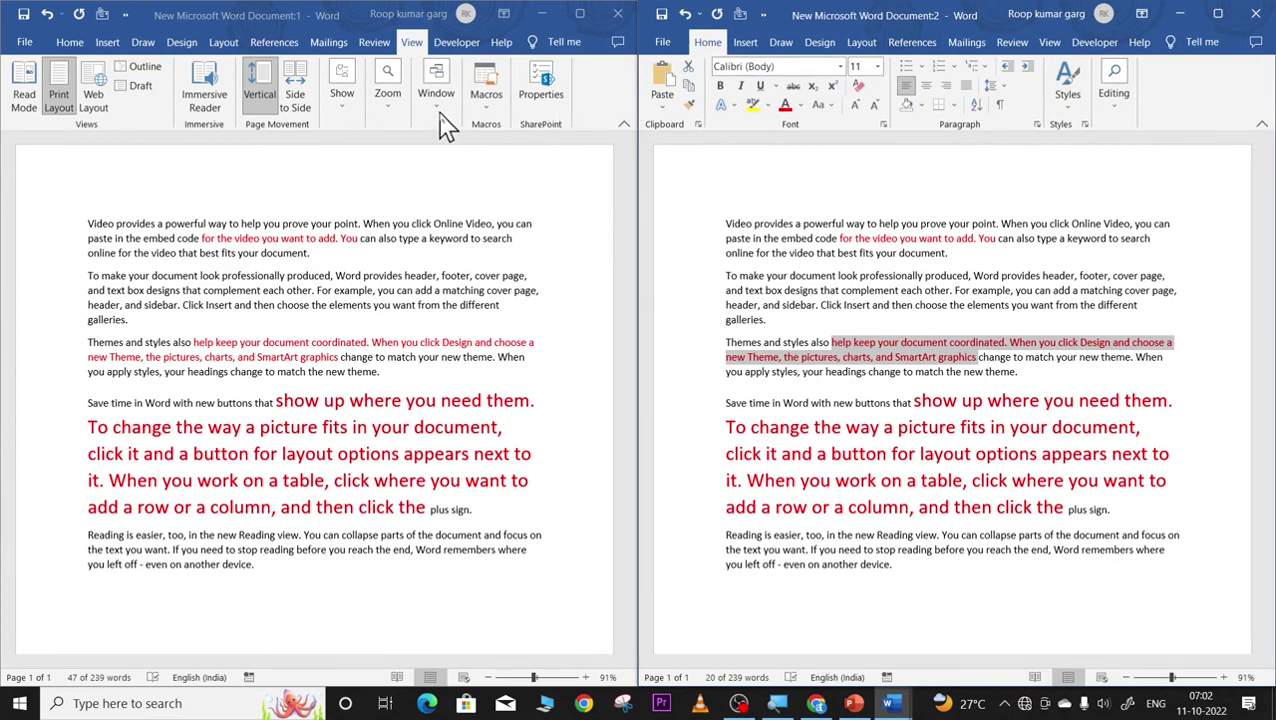
pyautogui.click(1256, 20)
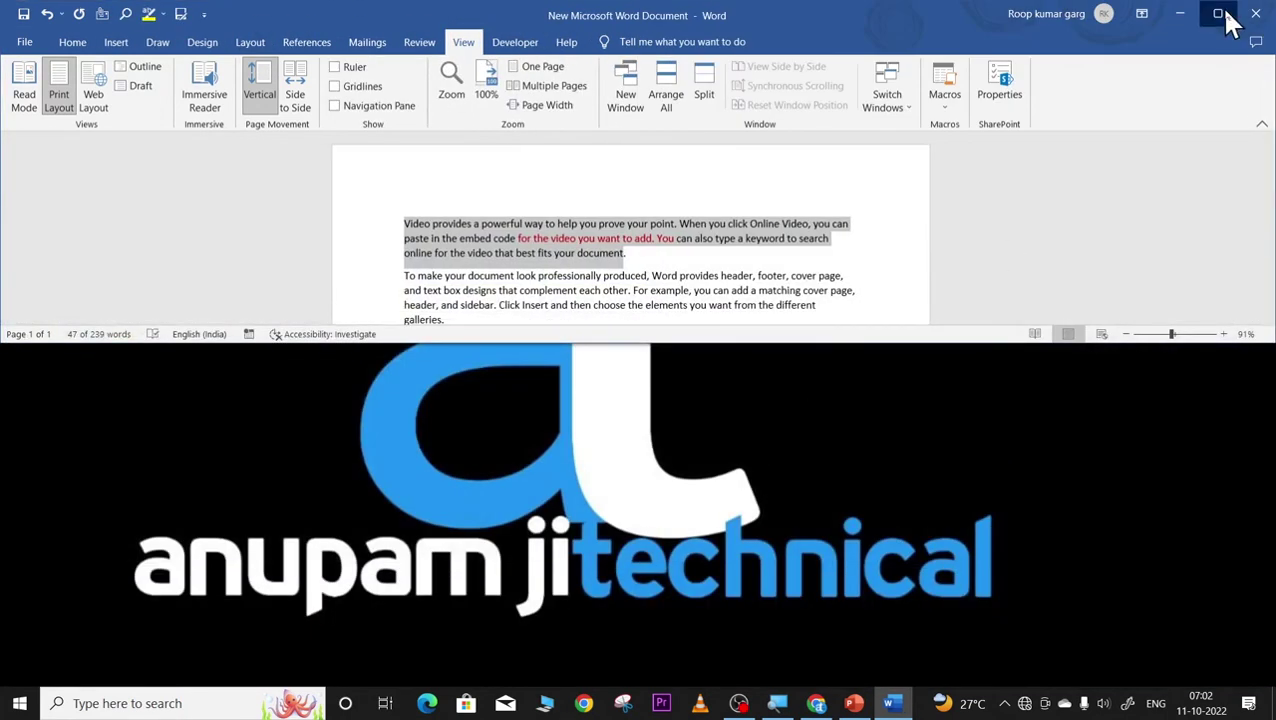
# Maximise the window and split the document view into two panes.
pyautogui.click(1222, 16)
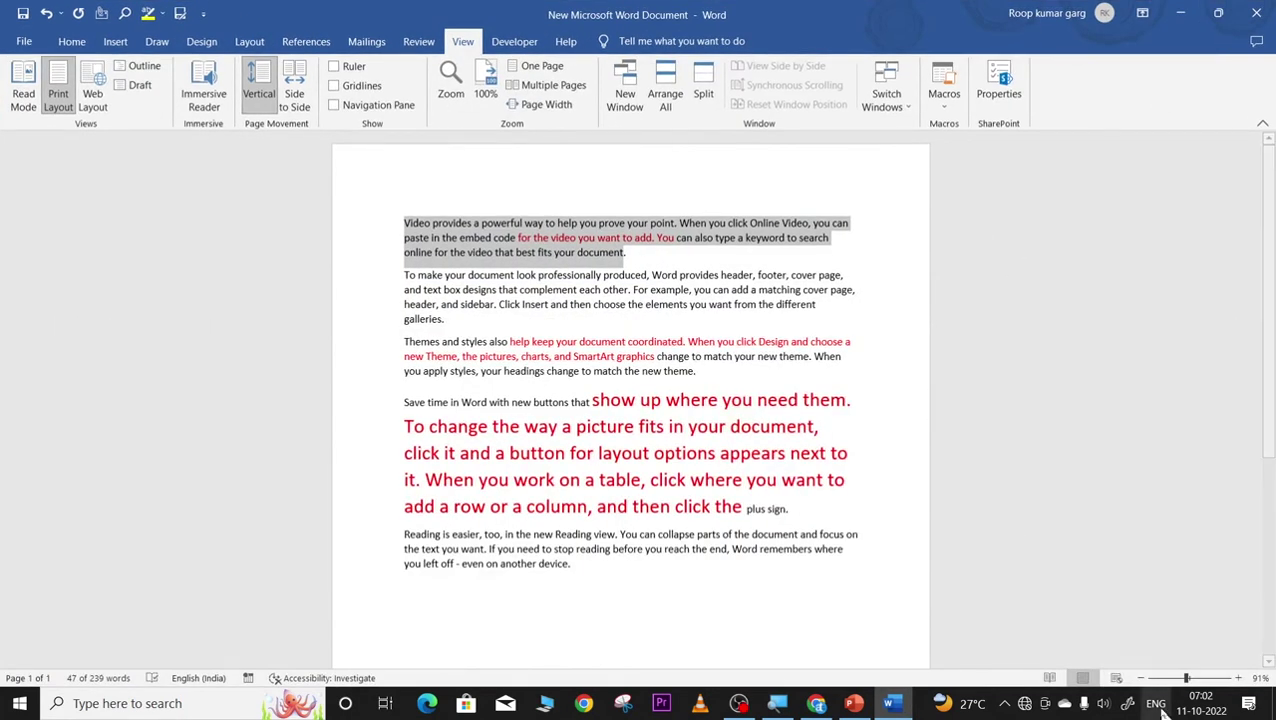
pyautogui.click(1190, 680)
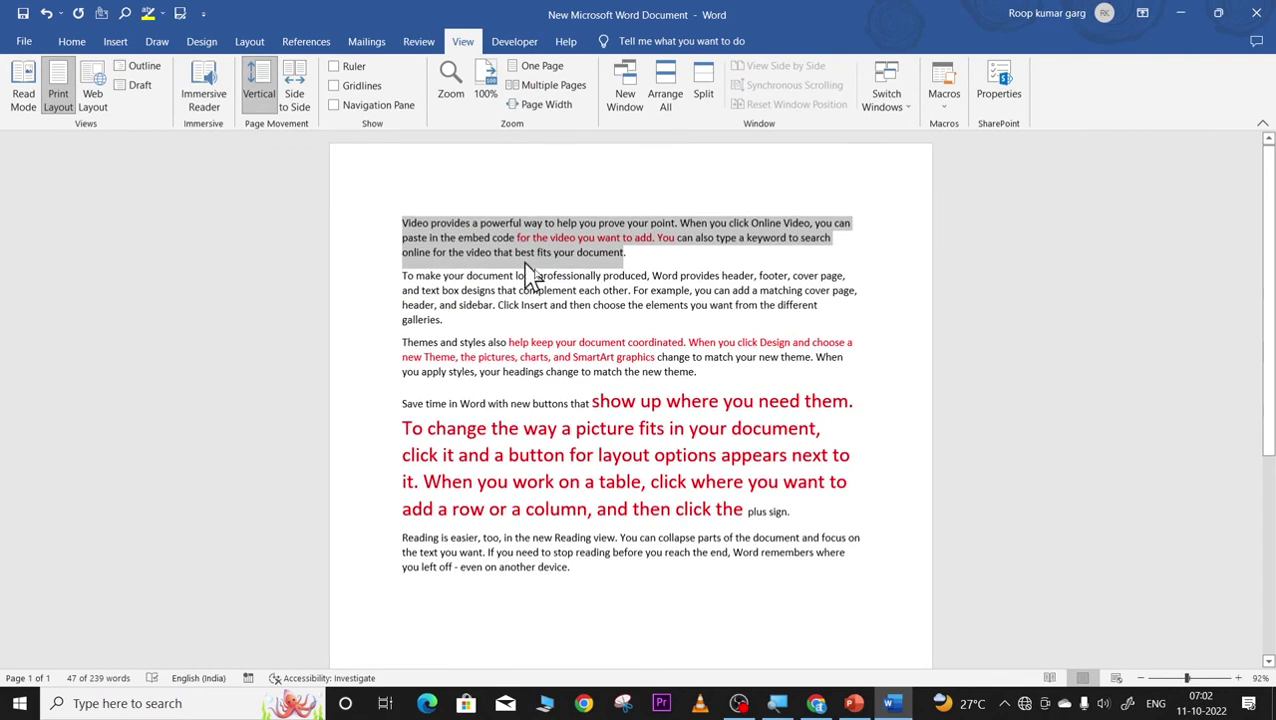
pyautogui.click(563, 290)
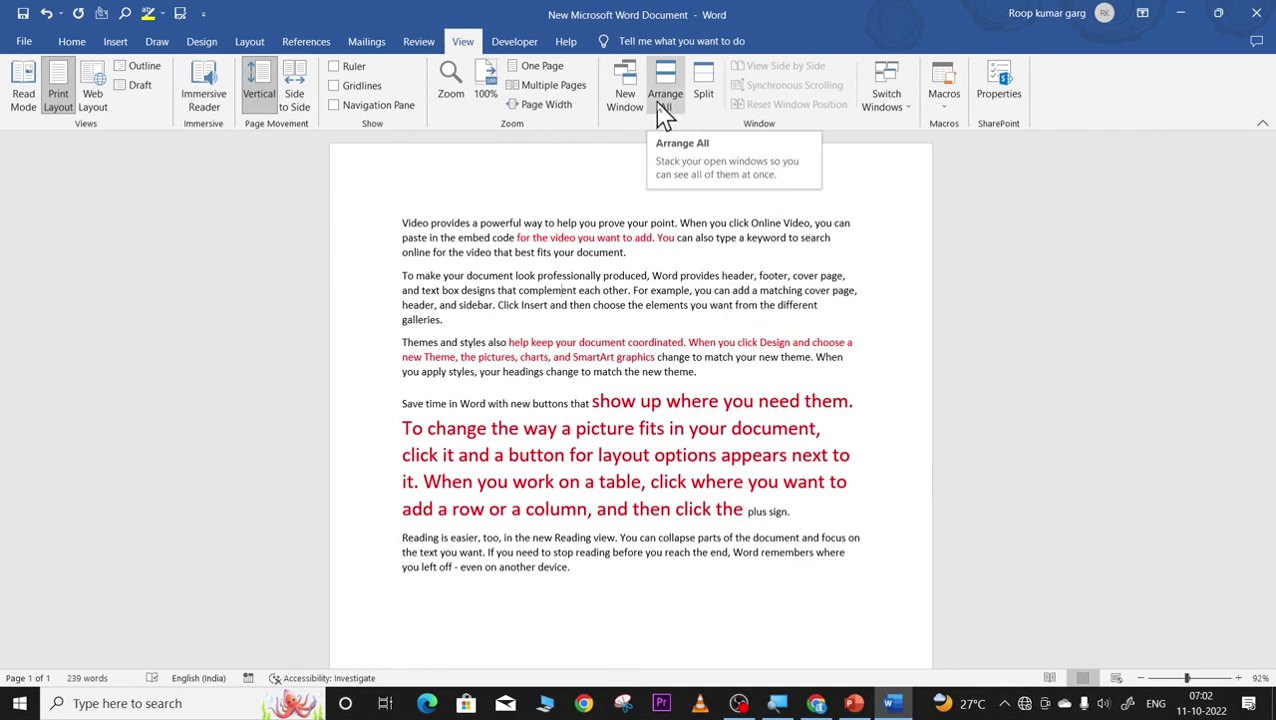
pyautogui.click(703, 98)
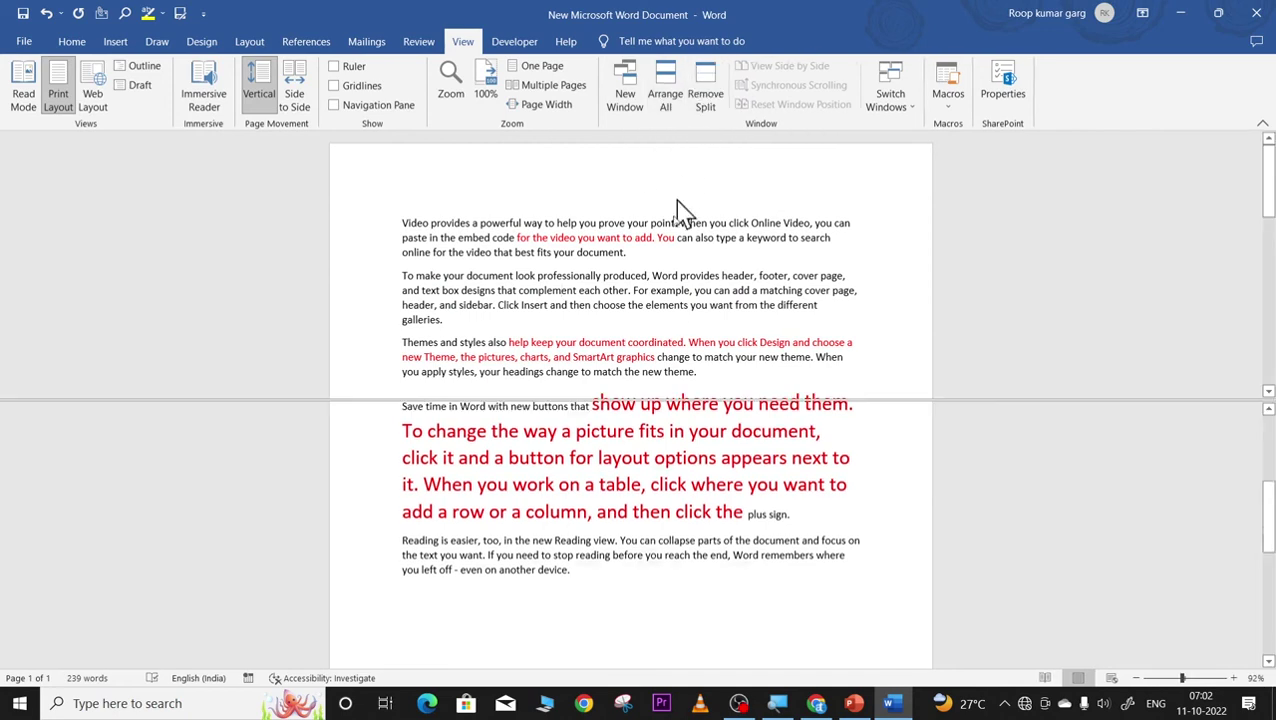
pyautogui.click(655, 400)
# Scroll through both panes, return to the document start, and remove the split.
pyautogui.scroll(5, 583, 520)
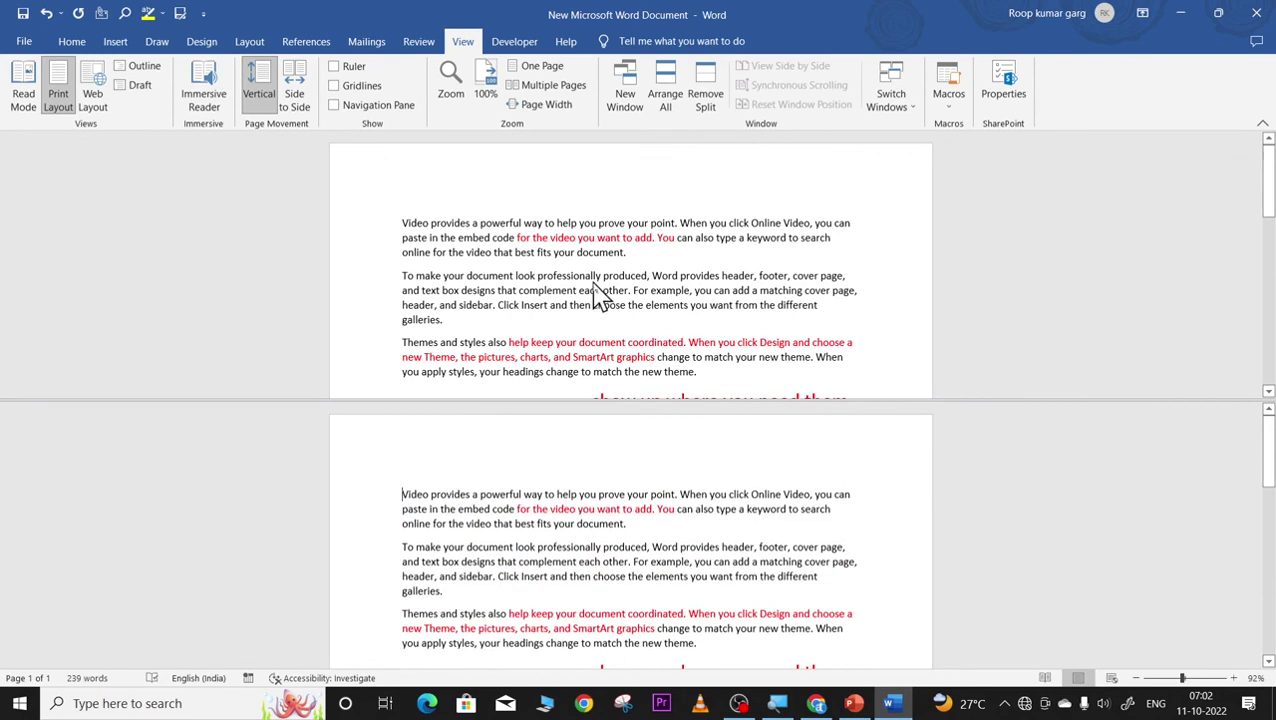
pyautogui.scroll(-5, 597, 297)
pyautogui.scroll(-5, 598, 305)
pyautogui.scroll(-5, 603, 308)
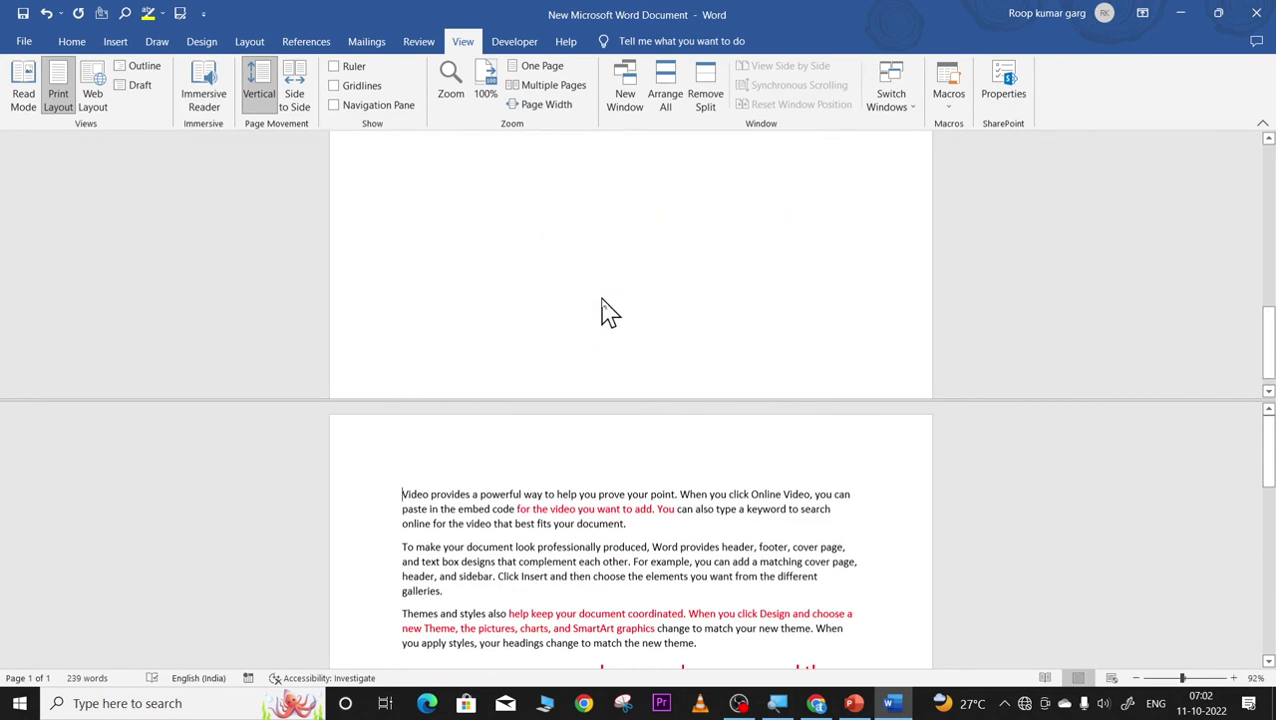
pyautogui.scroll(10, 608, 312)
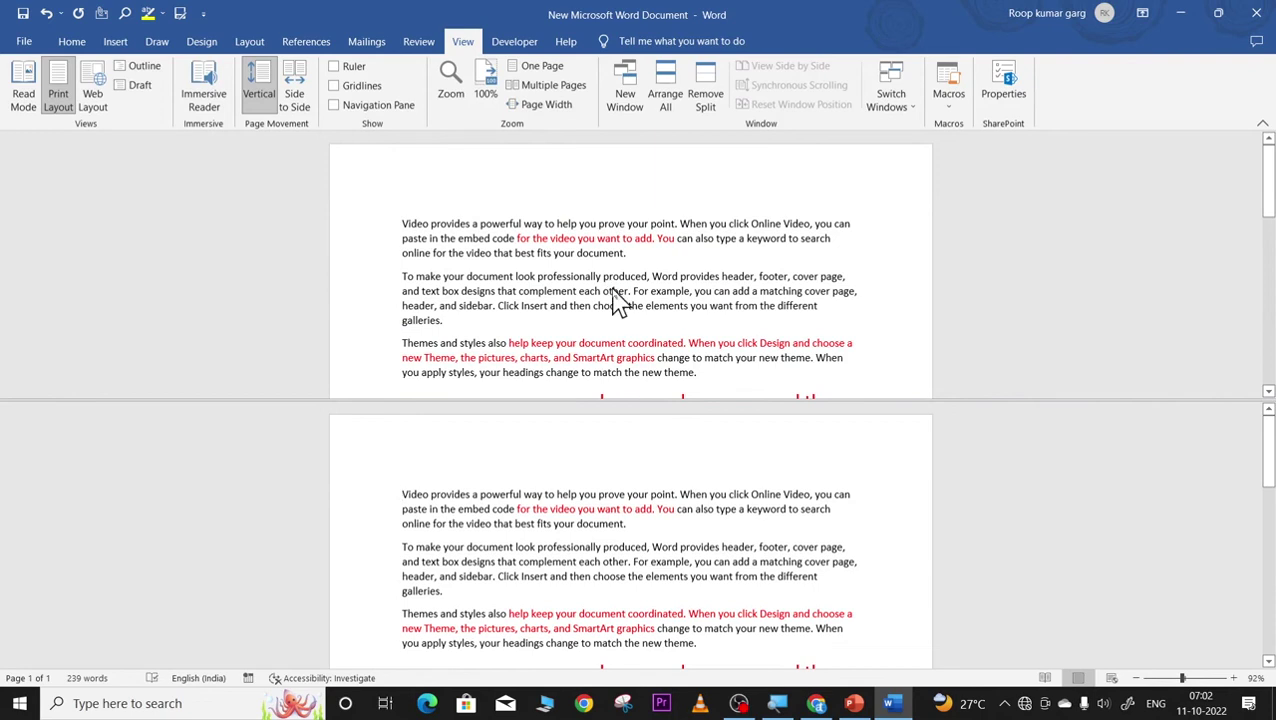
pyautogui.scroll(-5, 625, 320)
pyautogui.scroll(-5, 636, 338)
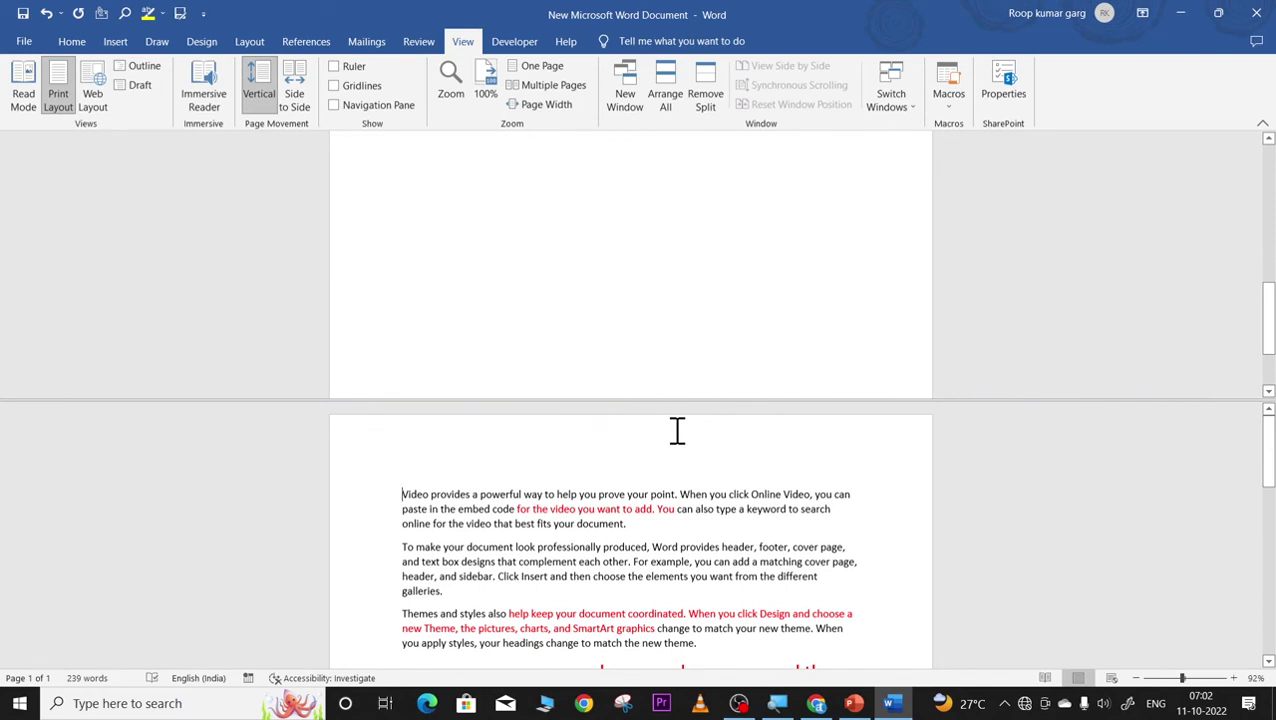
pyautogui.hotkey('ctrl', 'Home')
pyautogui.moveTo(1268, 460)
pyautogui.mouseDown()
pyautogui.moveTo(1268, 515)
pyautogui.moveTo(722, 510)
pyautogui.mouseUp()
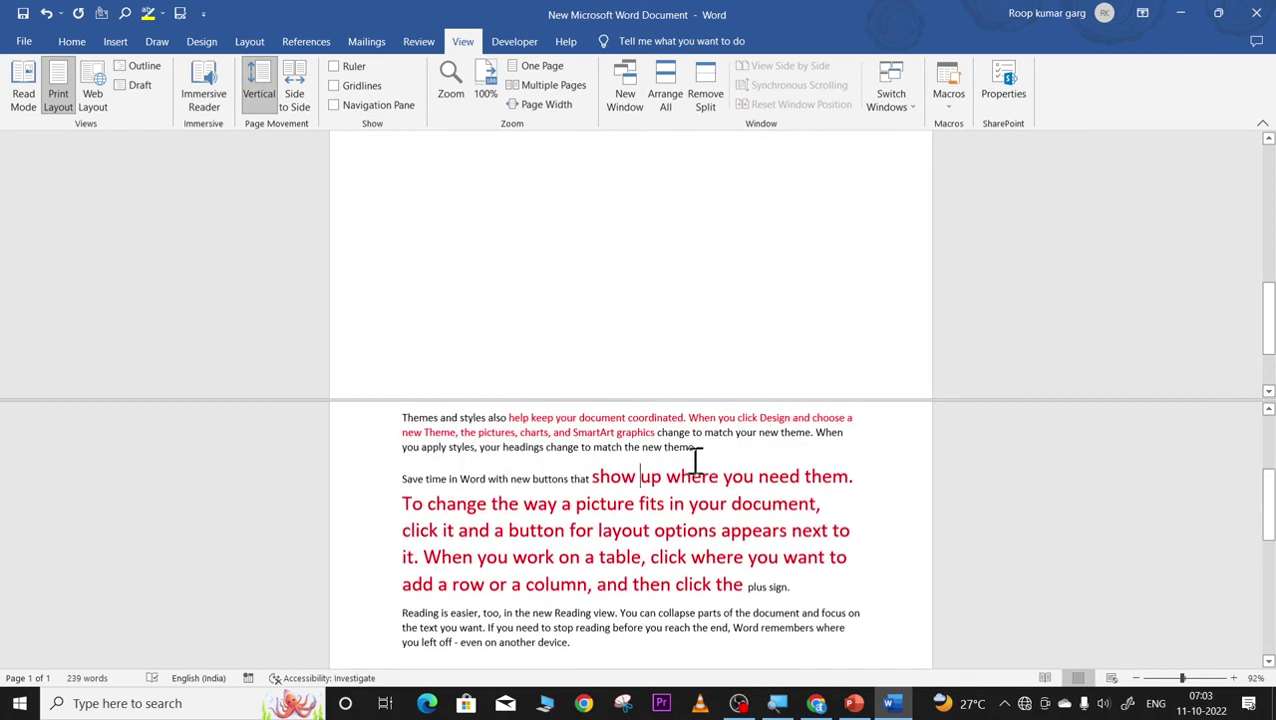
pyautogui.moveTo(1268, 318); pyautogui.dragTo(1265, 180)
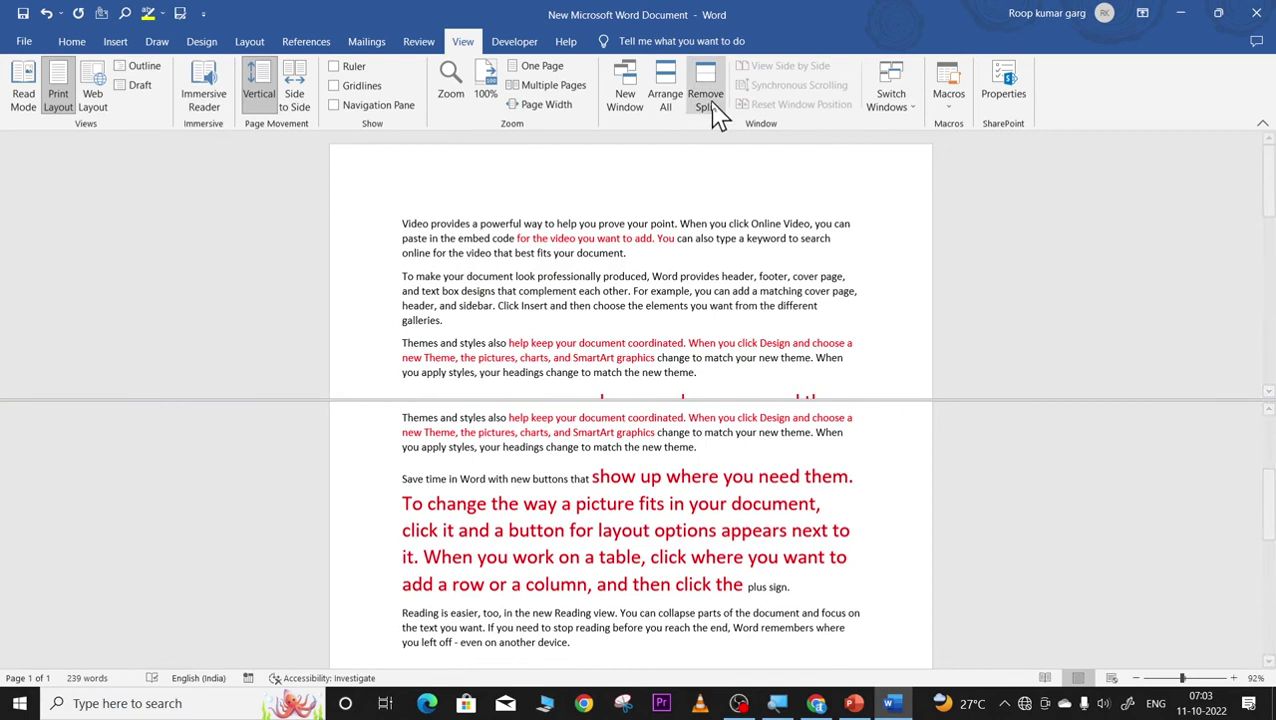
pyautogui.click(706, 100)
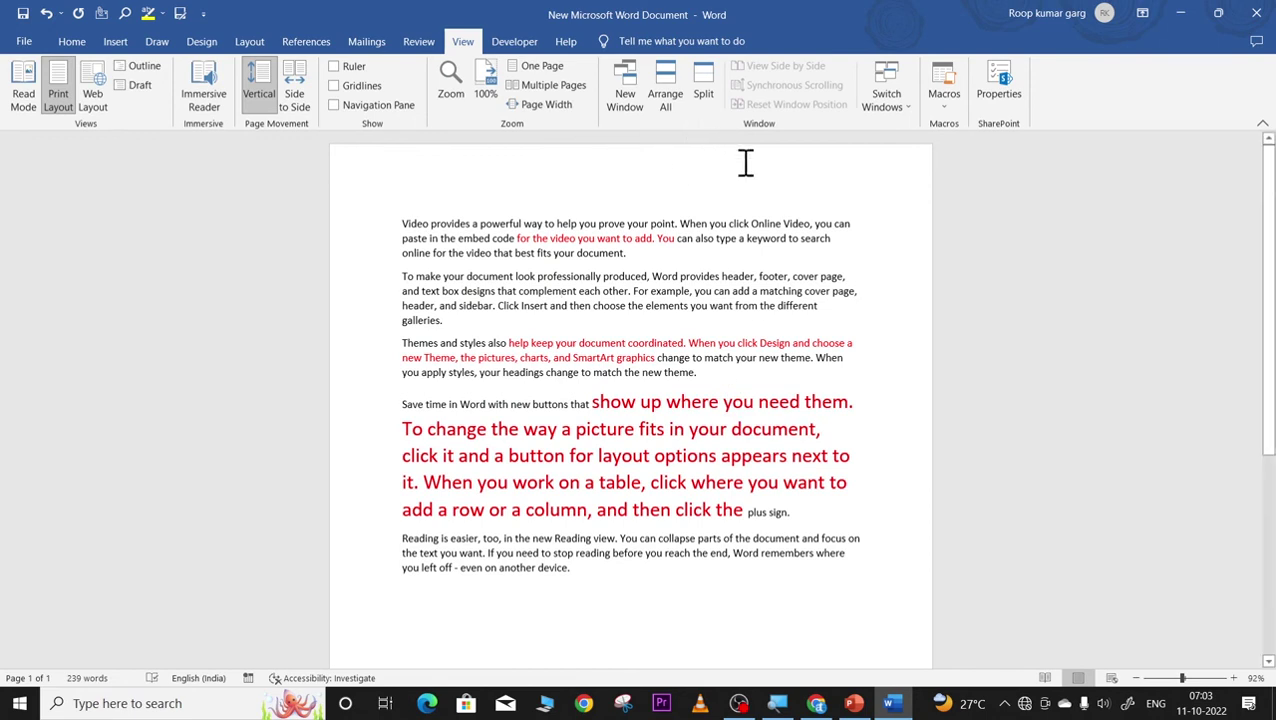
pyautogui.click(897, 100)
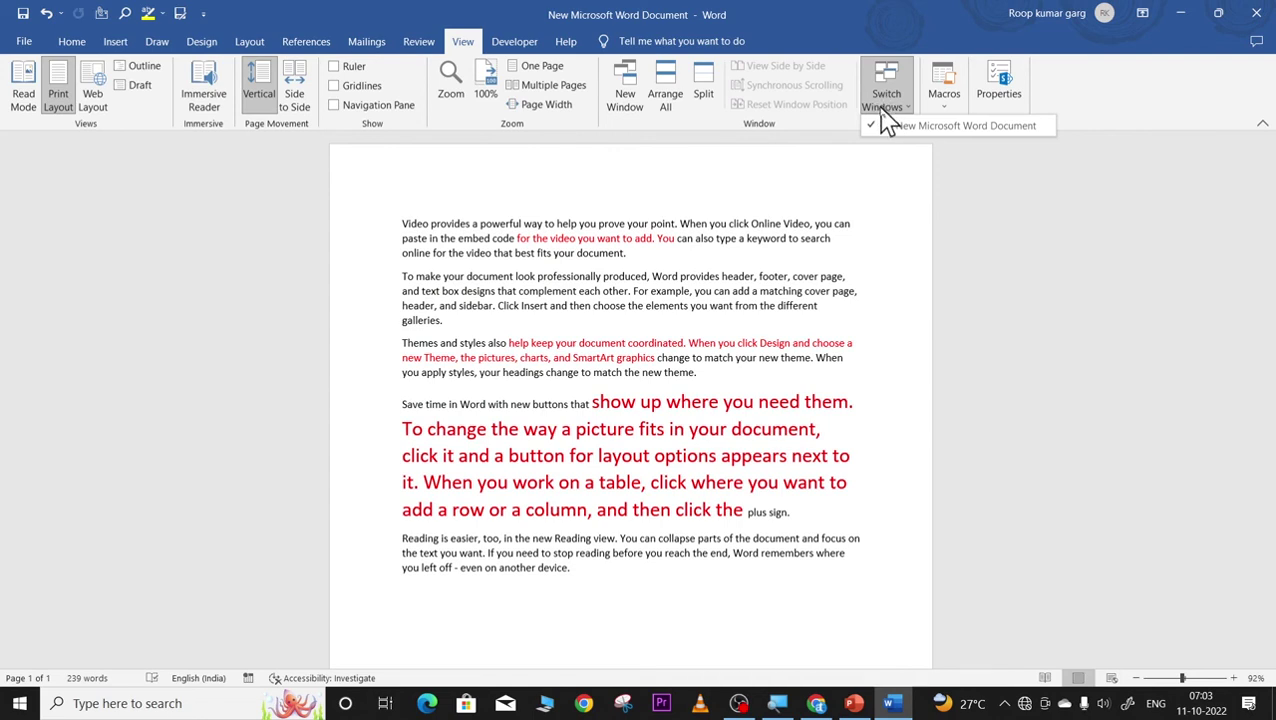
pyautogui.click(626, 88)
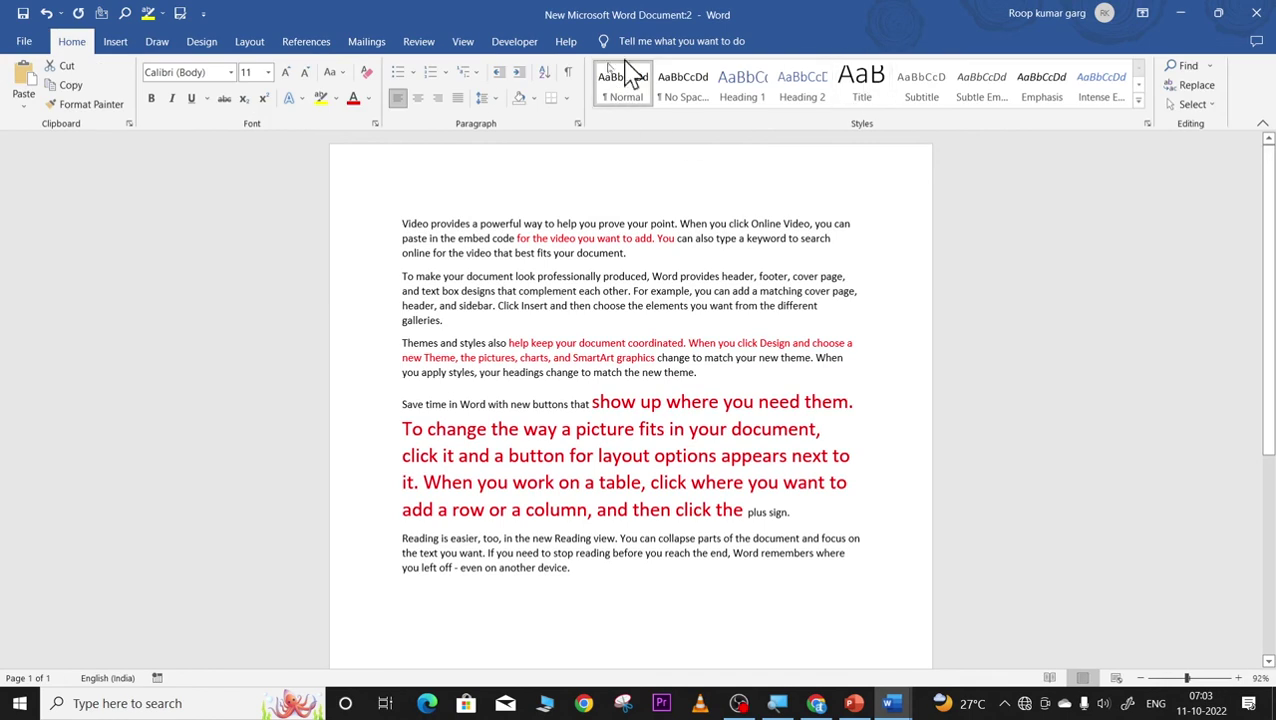
pyautogui.doubleClick(917, 23)
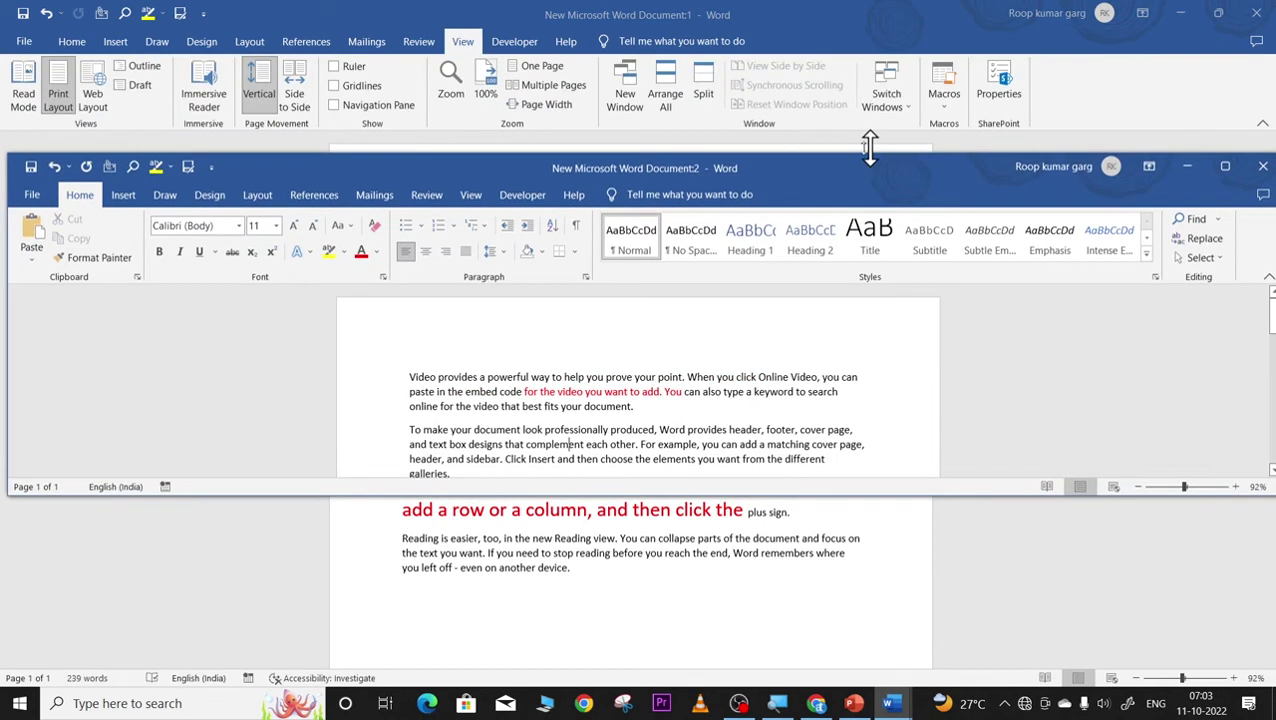
pyautogui.click(680, 88)
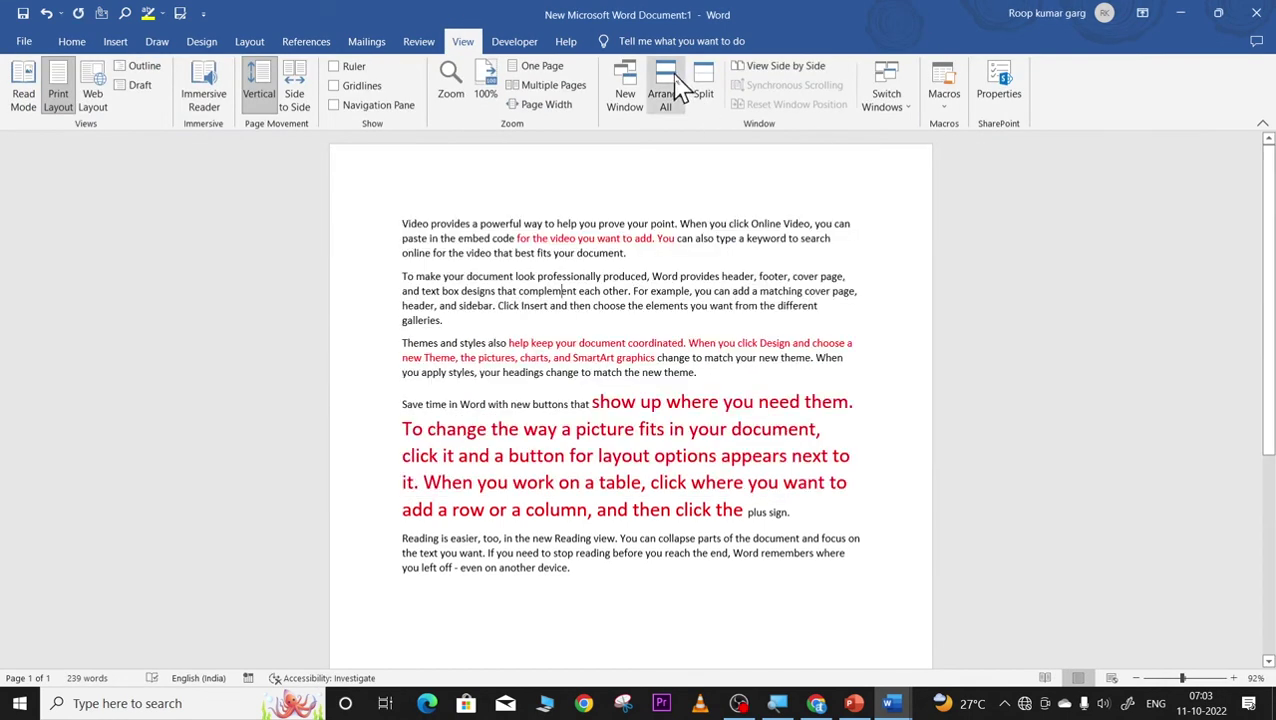
pyautogui.click(893, 97)
pyautogui.click(895, 148)
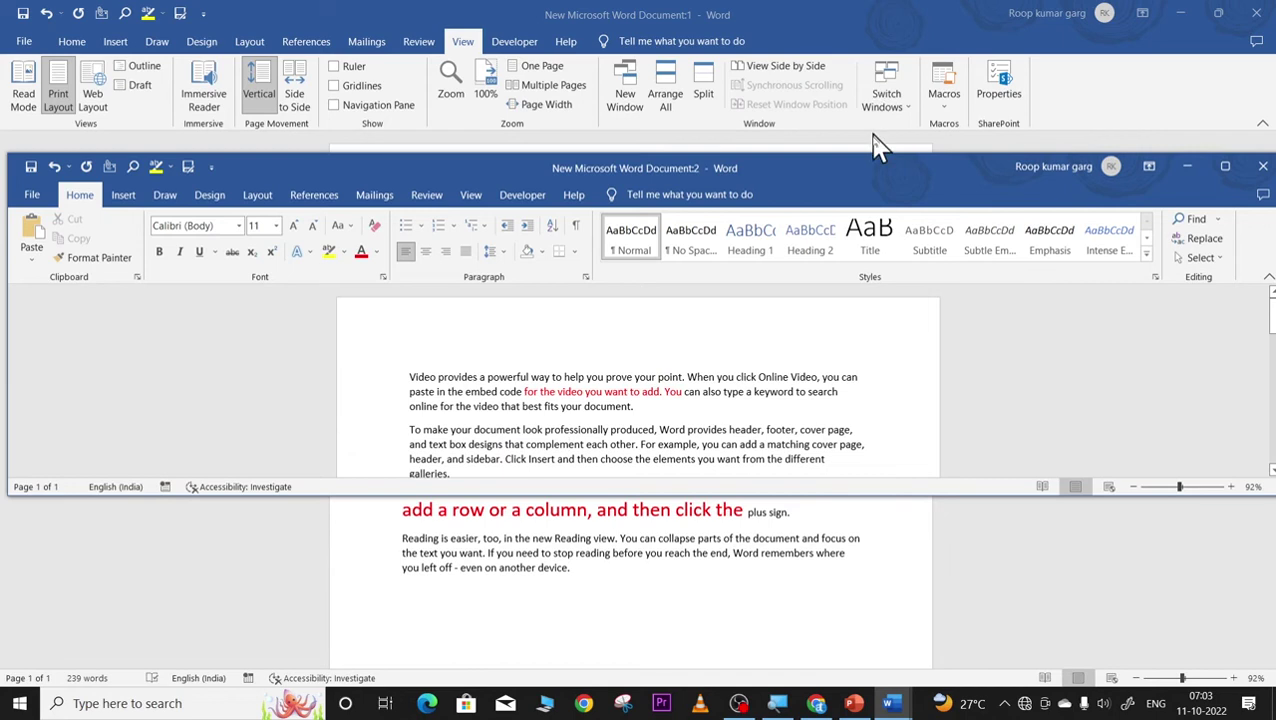
pyautogui.click(885, 100)
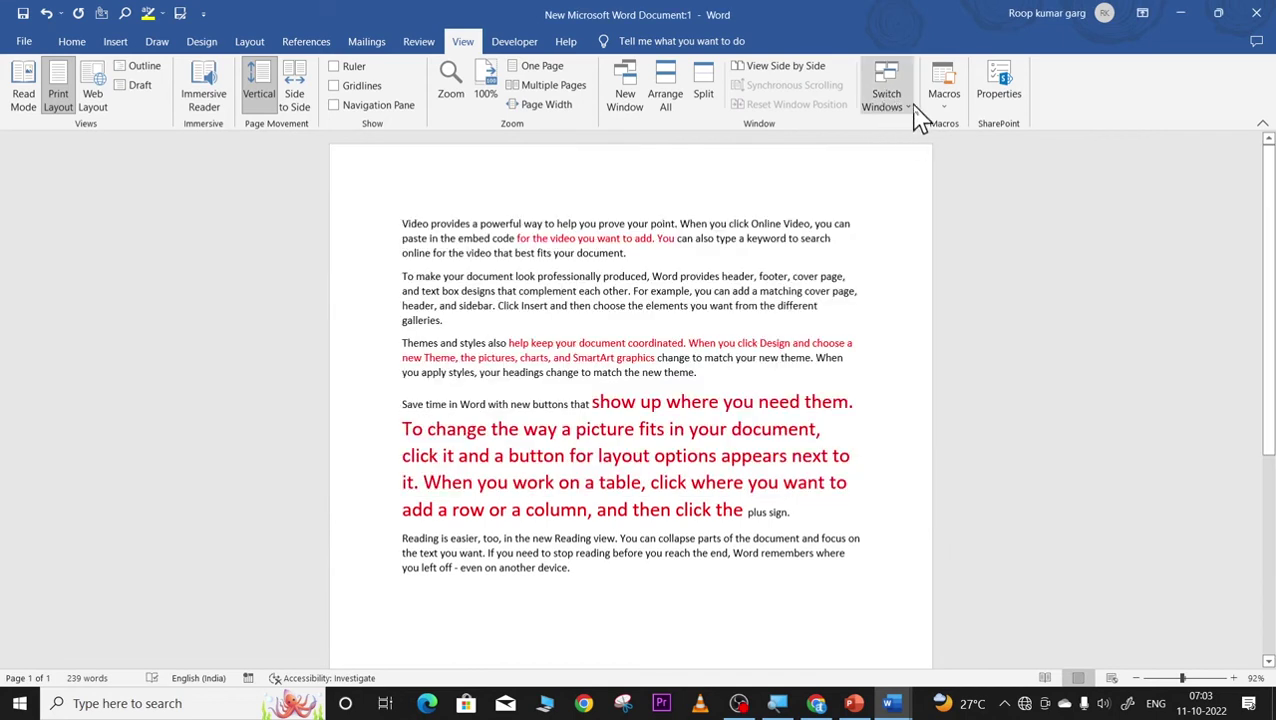
pyautogui.click(910, 112)
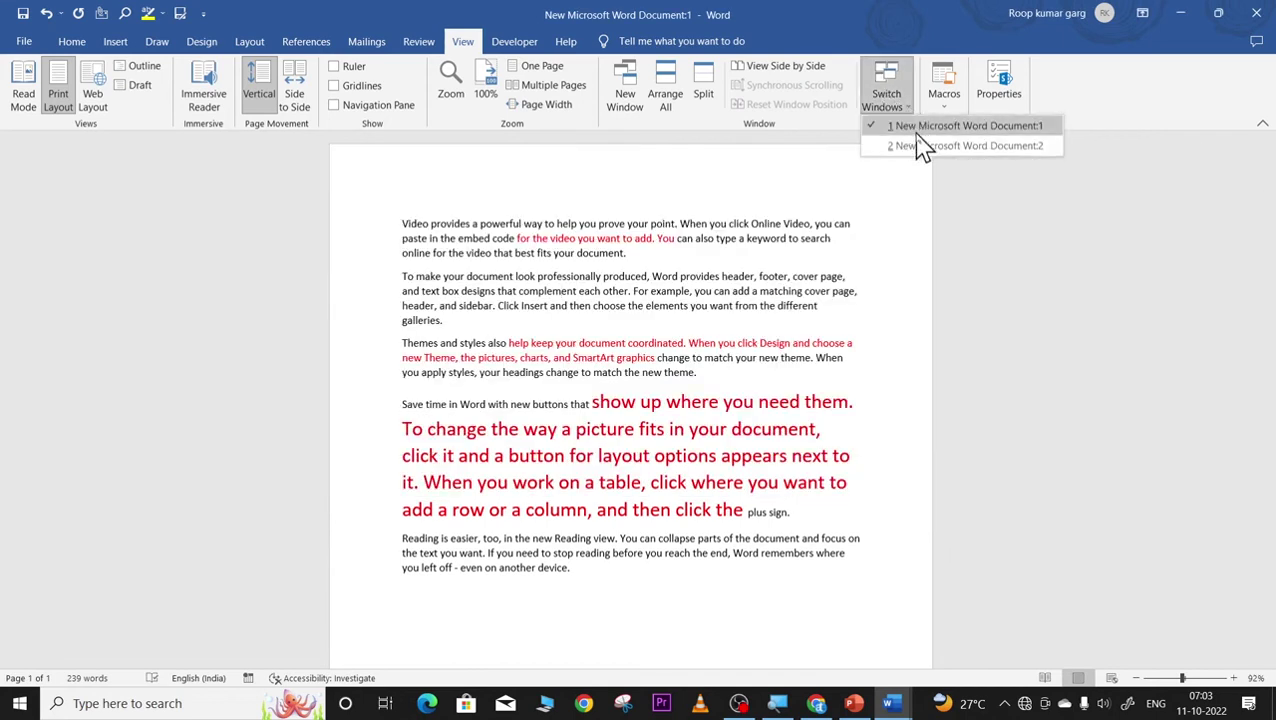
pyautogui.click(922, 146)
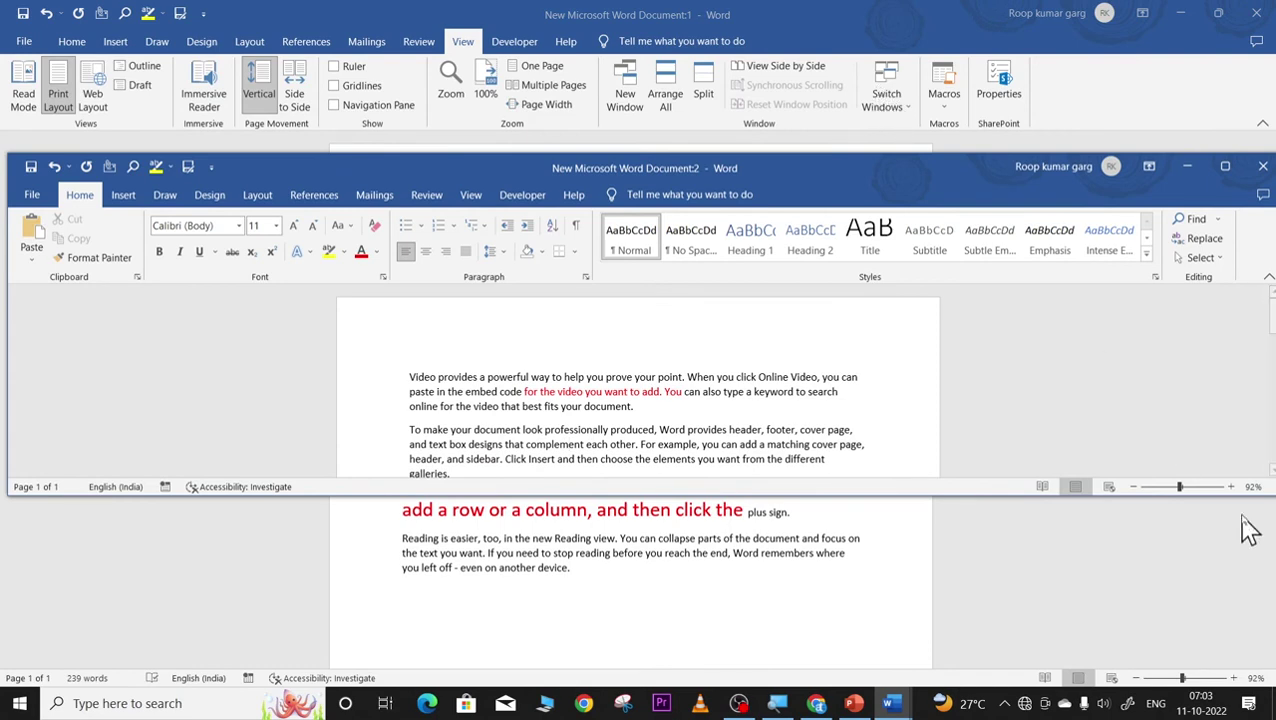
pyautogui.click(1256, 13)
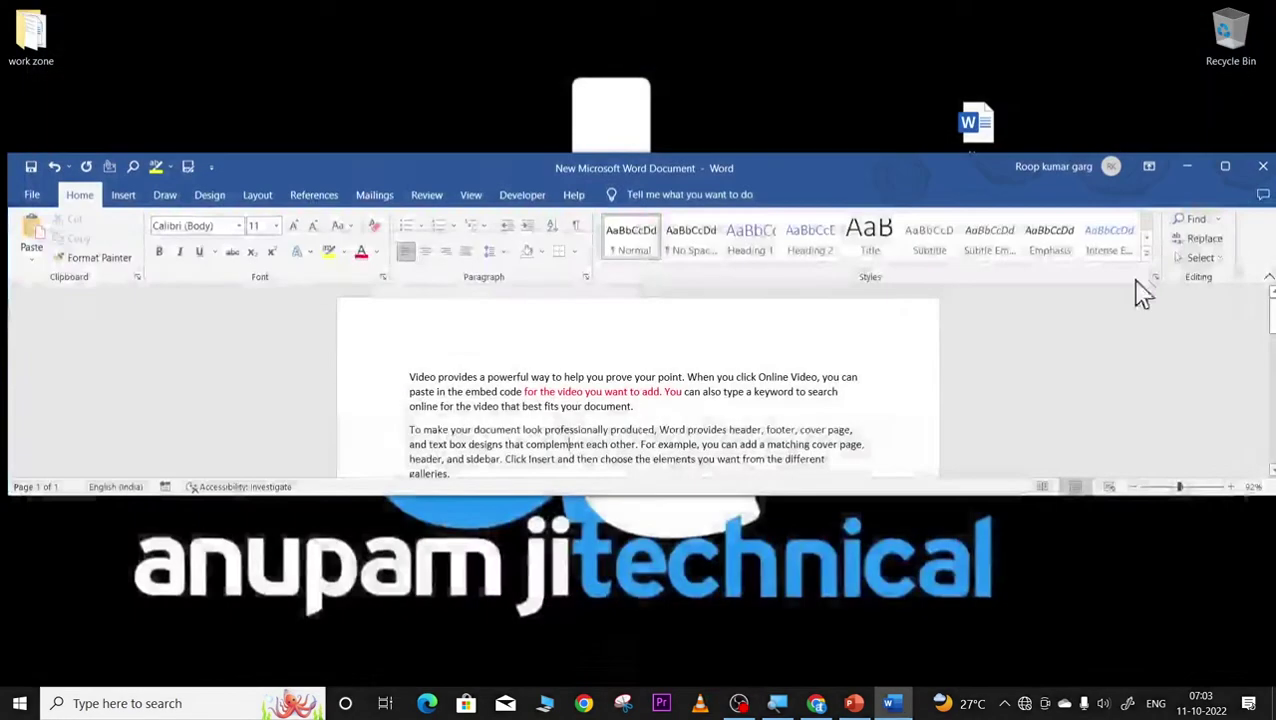
pyautogui.click(1224, 166)
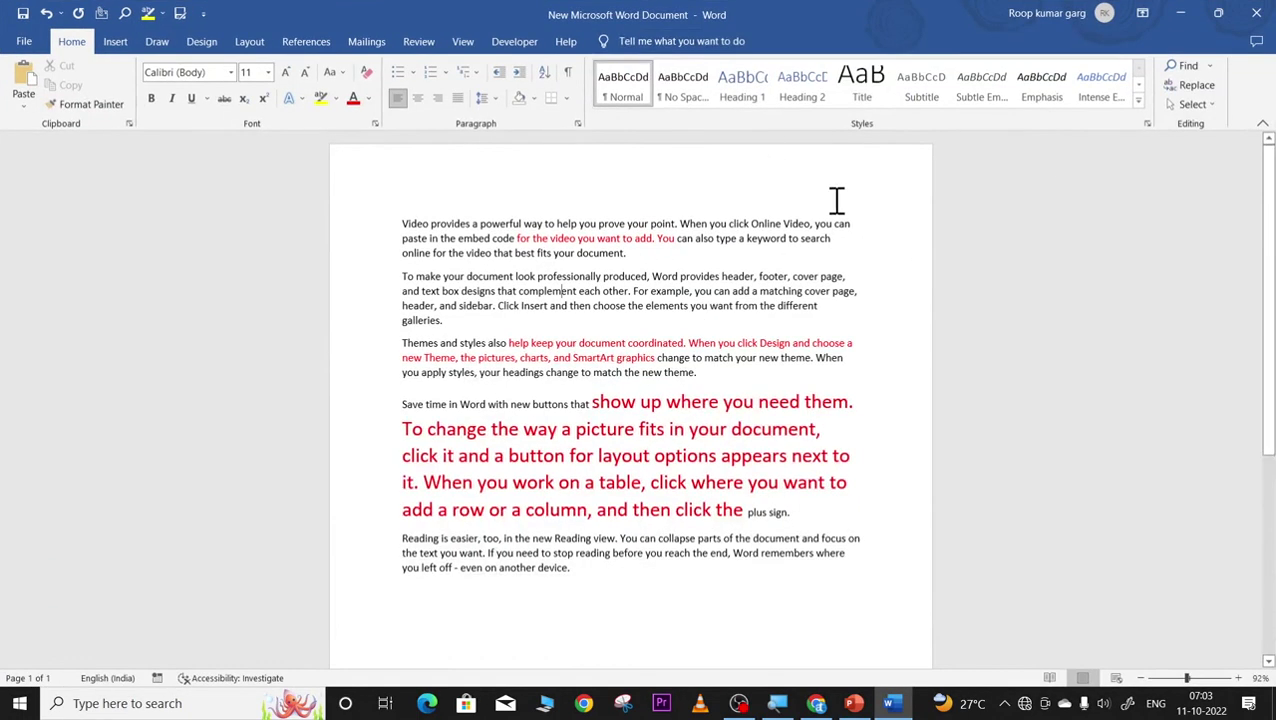
# Confirm the View Macros list is empty, then reopen the Macros menu.
pyautogui.click(463, 45)
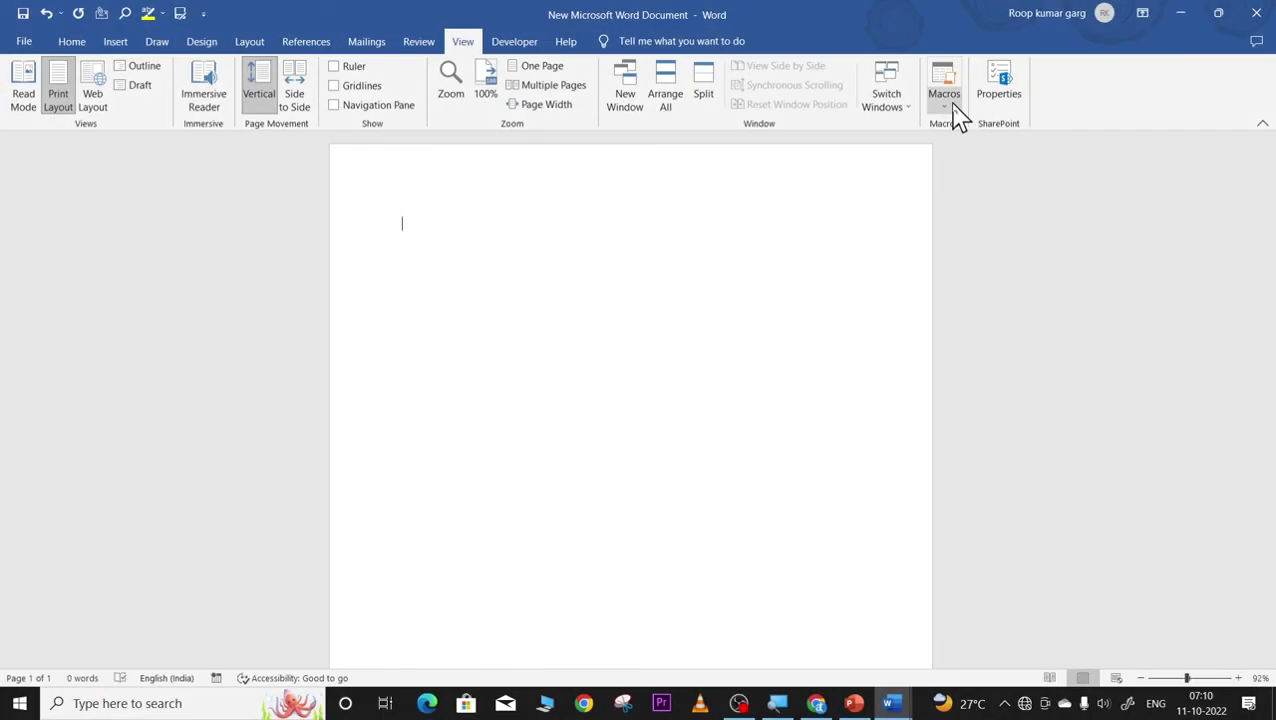
pyautogui.click(948, 116)
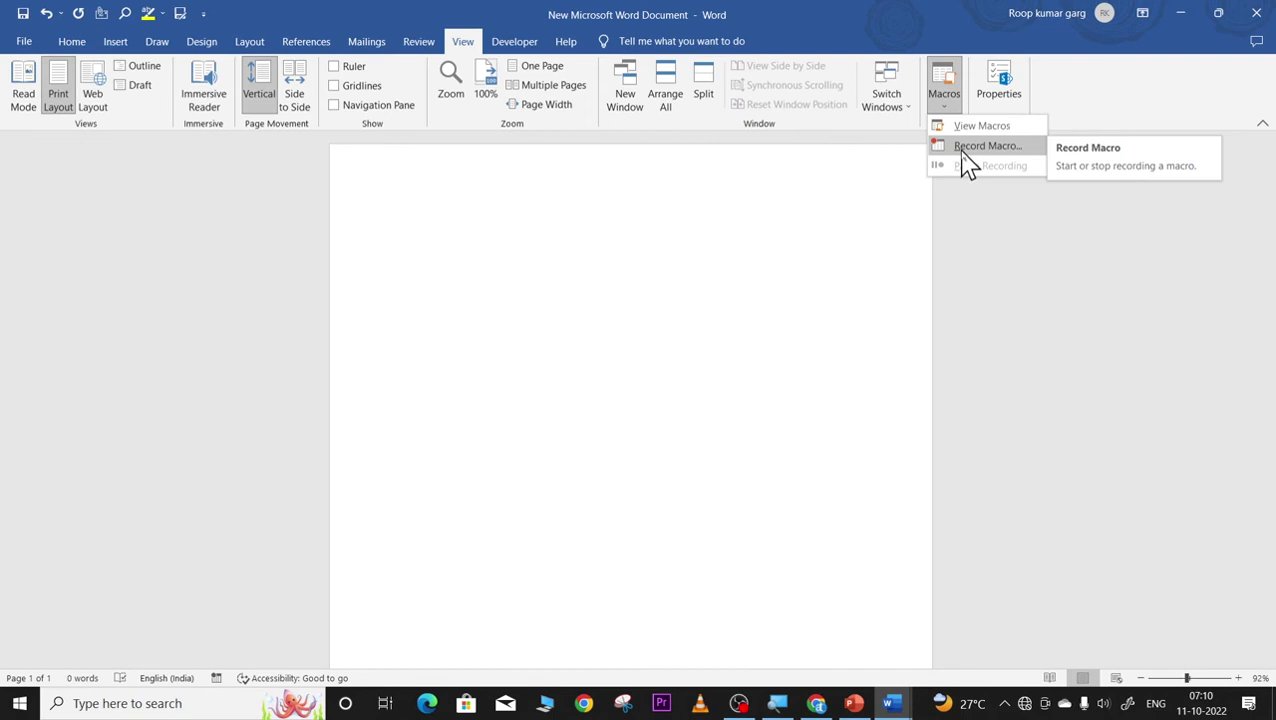
pyautogui.click(965, 128)
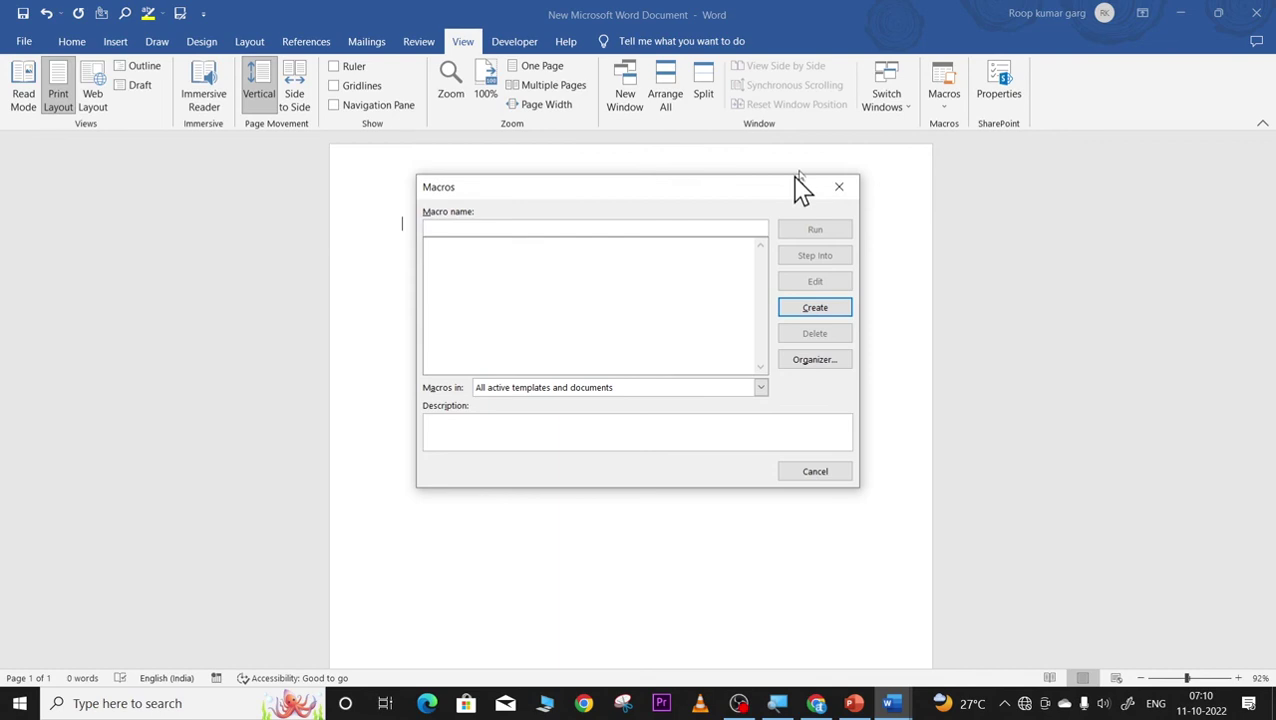
pyautogui.click(839, 187)
pyautogui.click(944, 110)
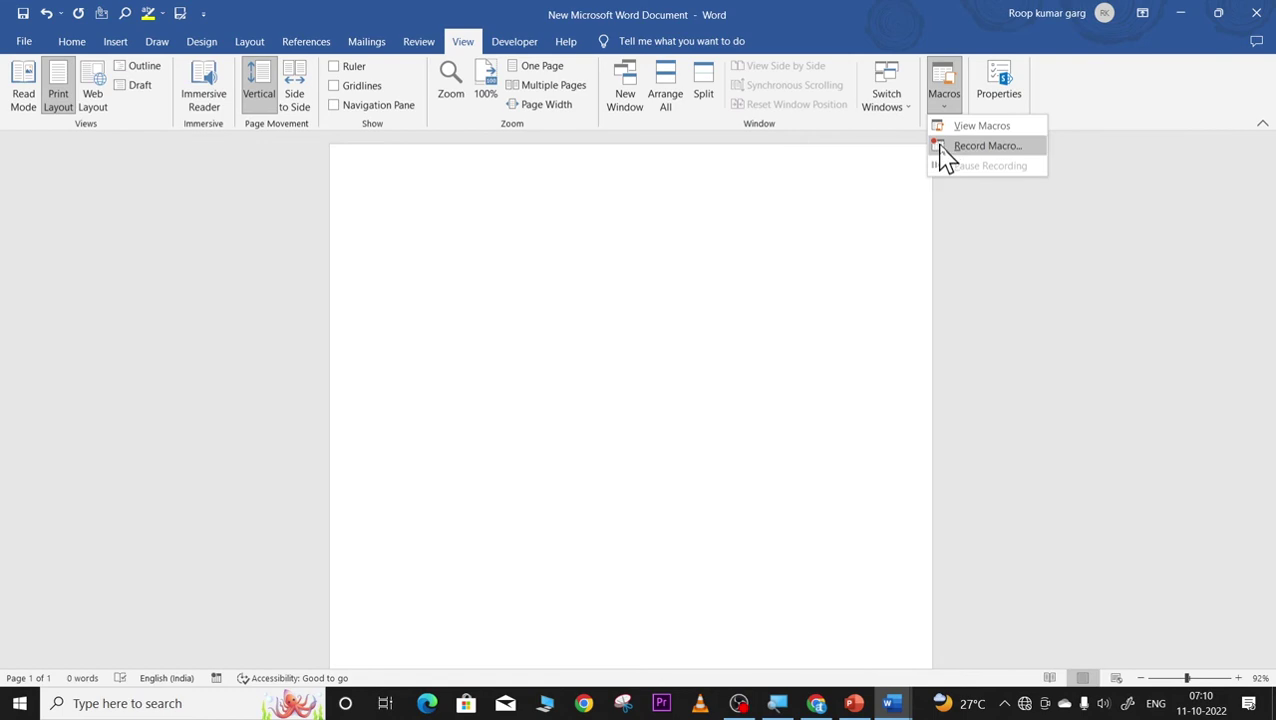
# Start recording Macro1 and type short sample lines (sd, fsad, ds).
pyautogui.click(985, 146)
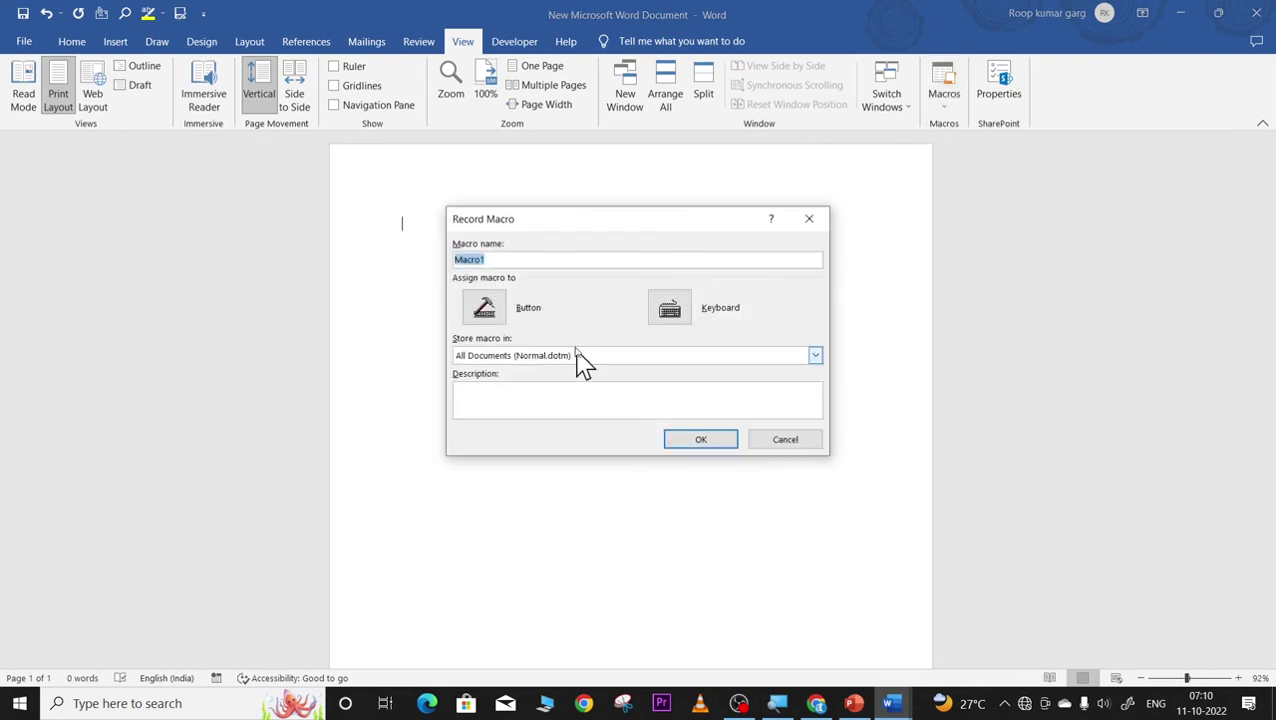
pyautogui.click(692, 438)
pyautogui.click(465, 229)
pyautogui.write('ram seeta')
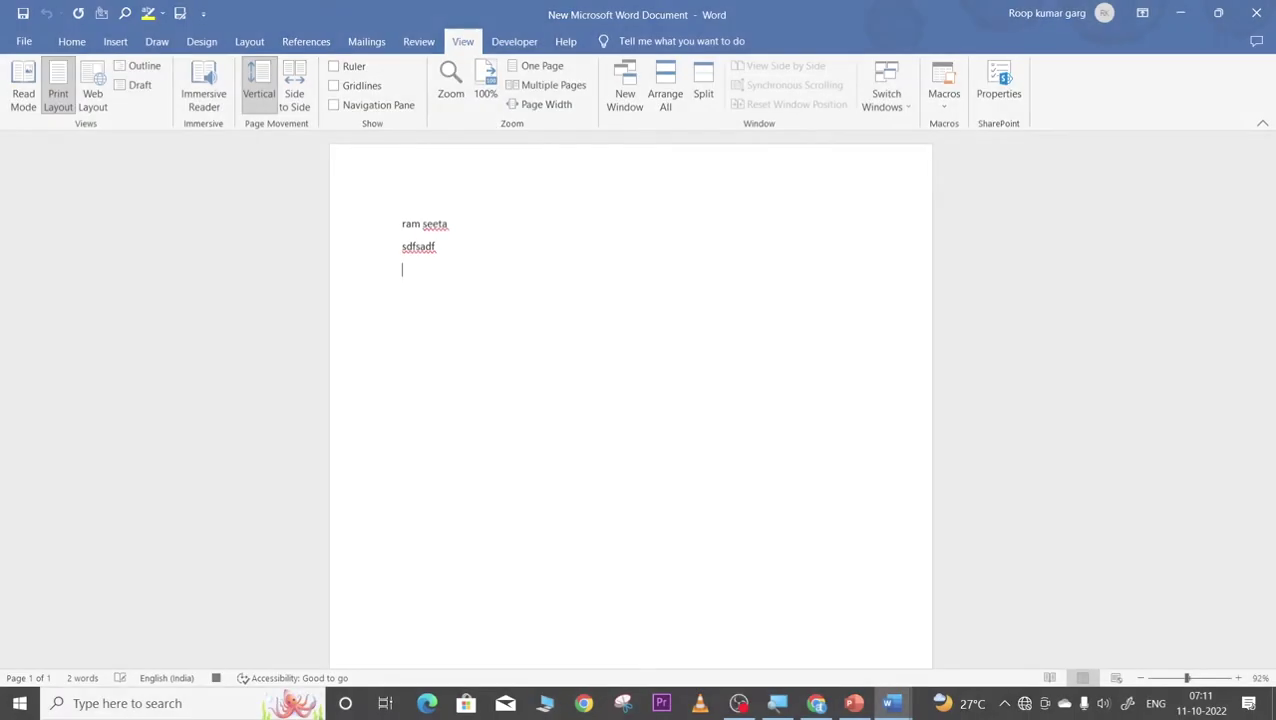
pyautogui.write('sd')
pyautogui.press('Return')
pyautogui.write('fsadfsadf')
pyautogui.press('Return')
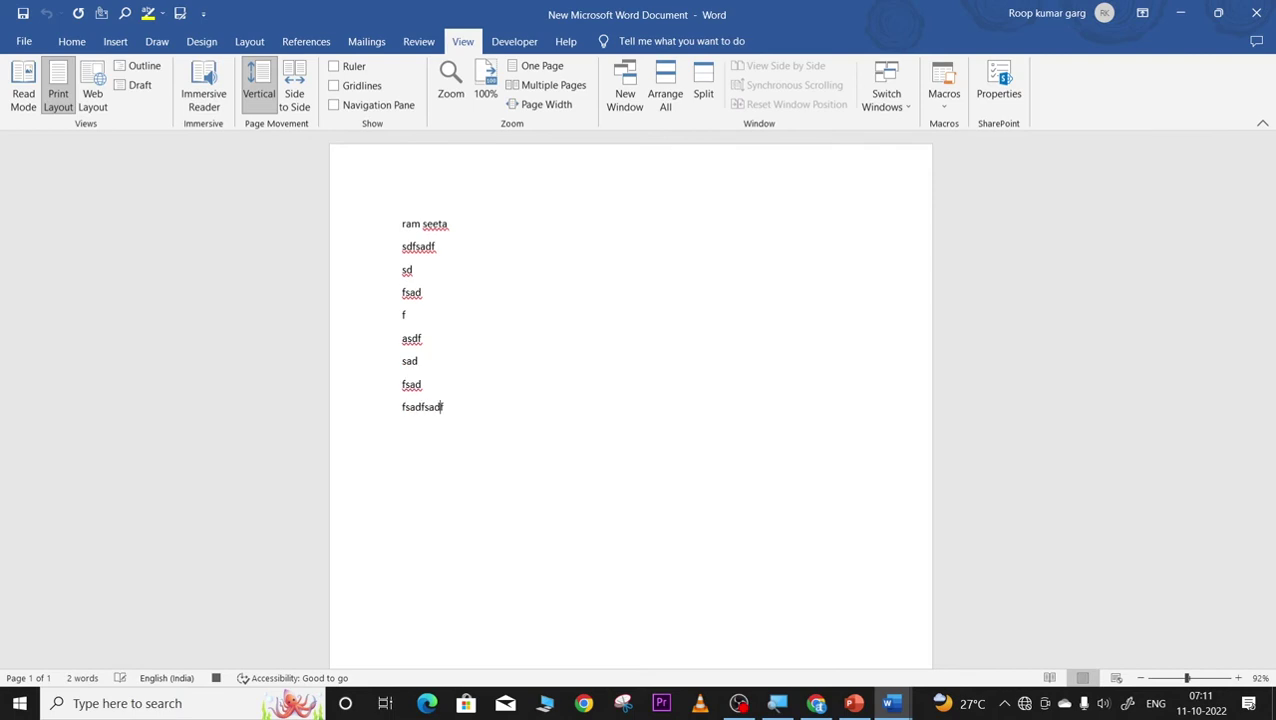
pyautogui.write('dsafd')
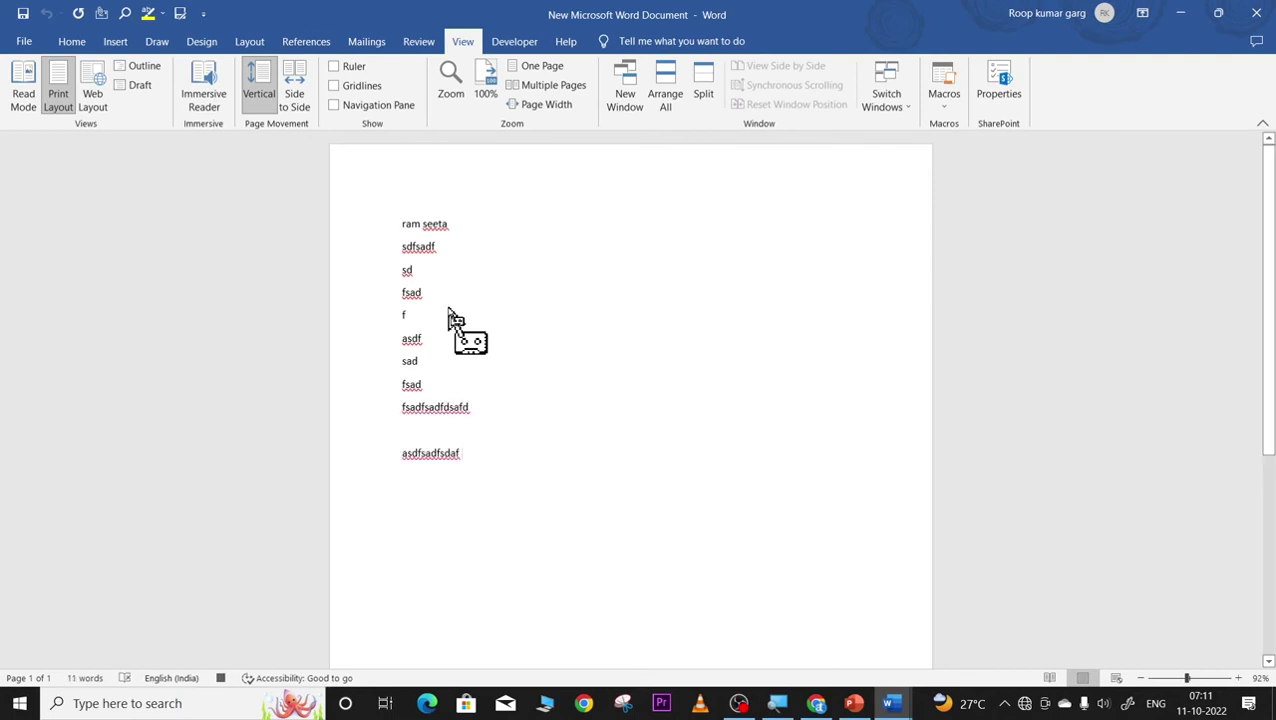
# Delete the typed lines and stop recording Macro1.
pyautogui.moveTo(385, 220); pyautogui.dragTo(500, 458)
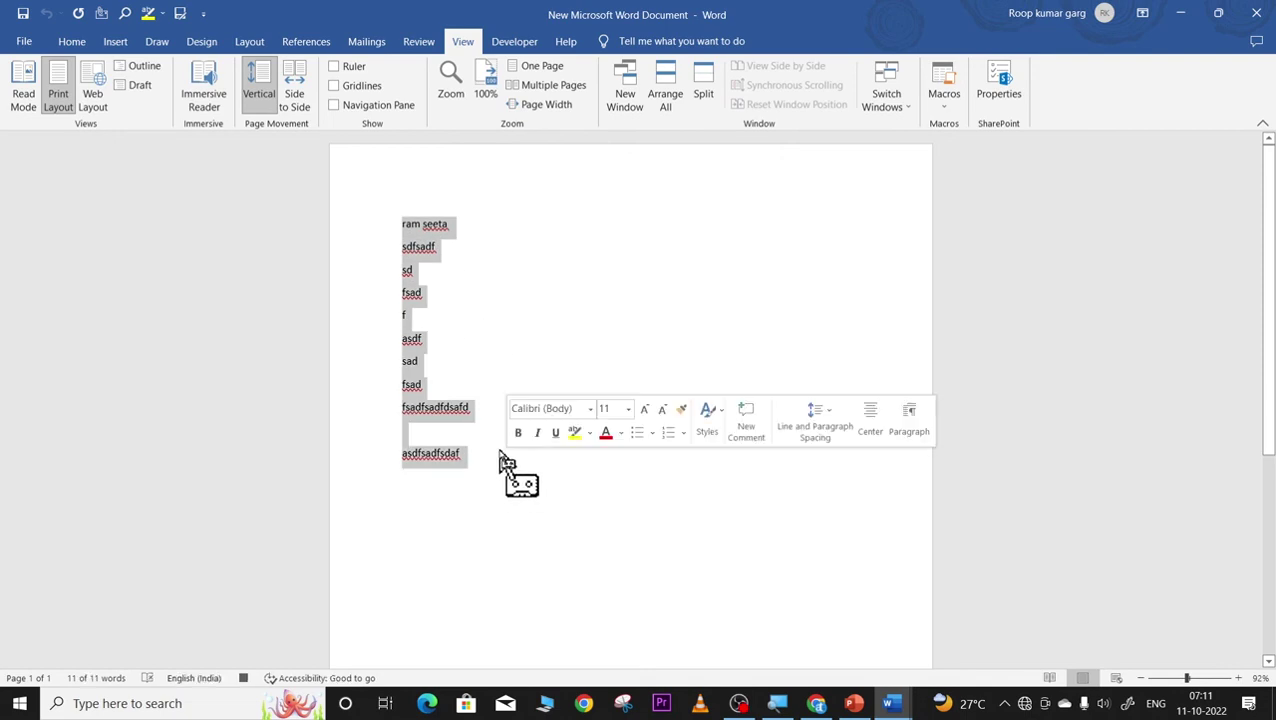
pyautogui.press('Delete')
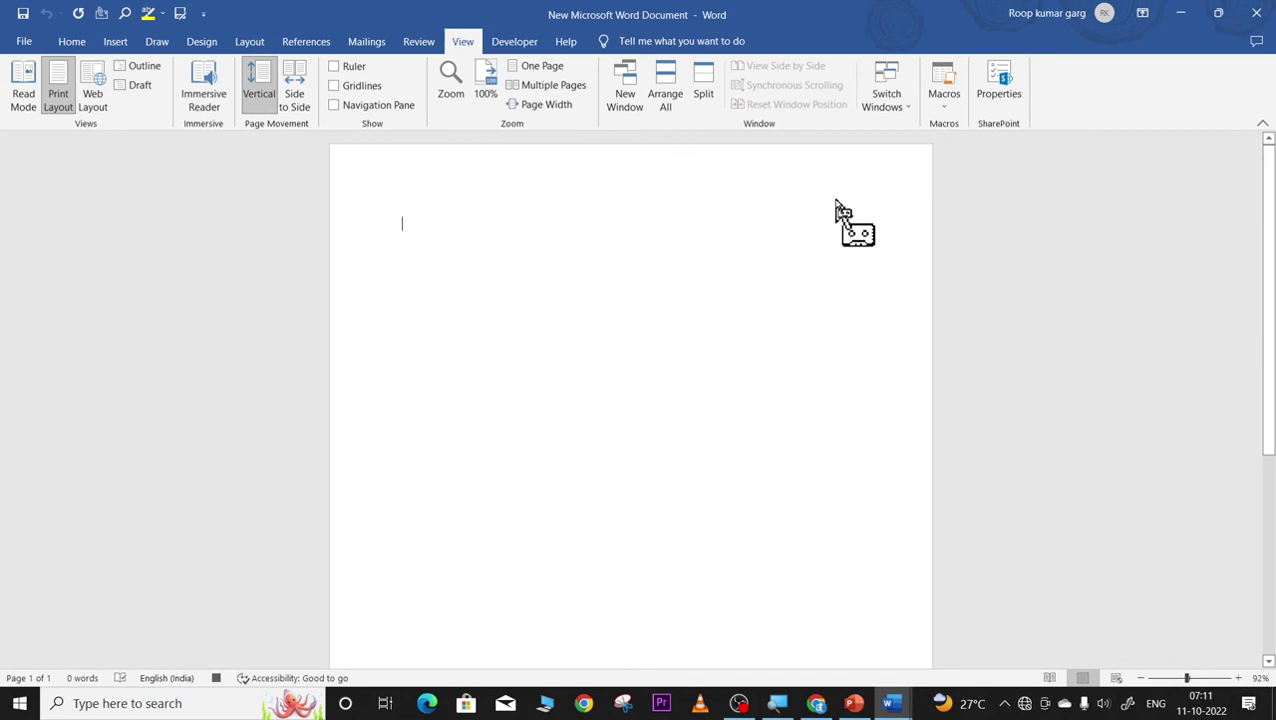
pyautogui.click(943, 100)
pyautogui.click(960, 167)
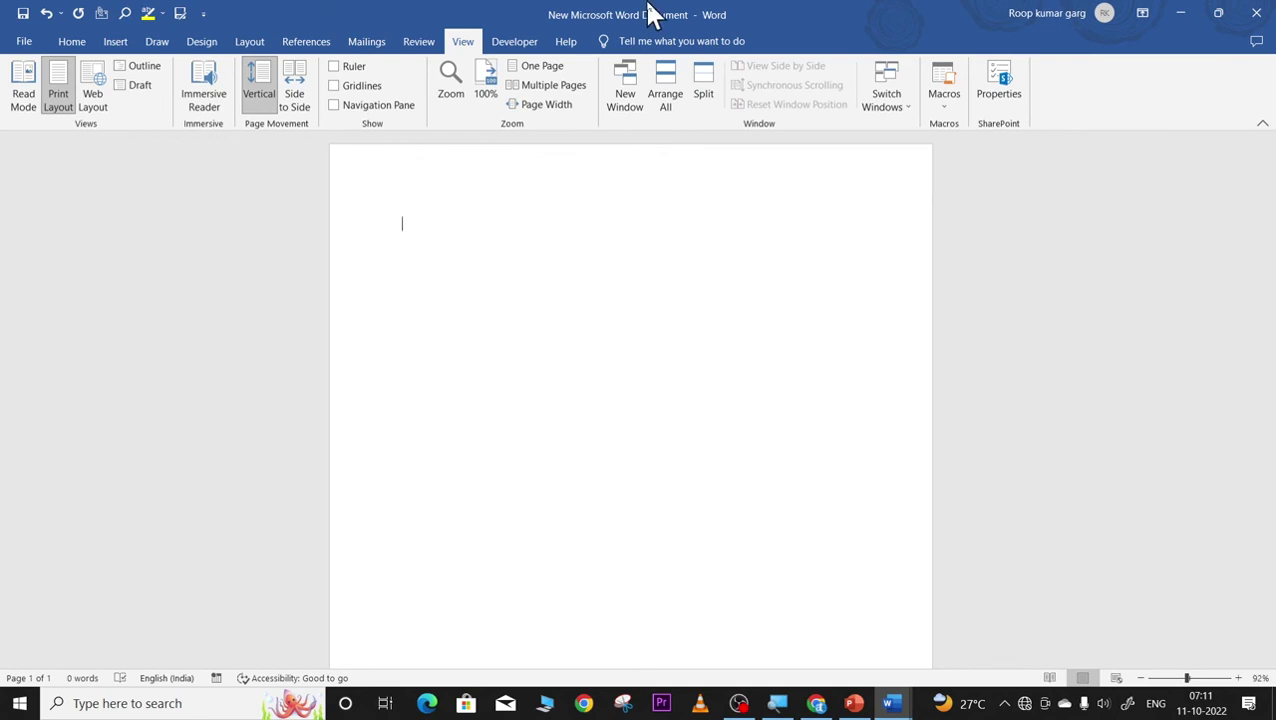
# Run Macro1 from the Macros list, then delete the text it produced.
pyautogui.click(944, 104)
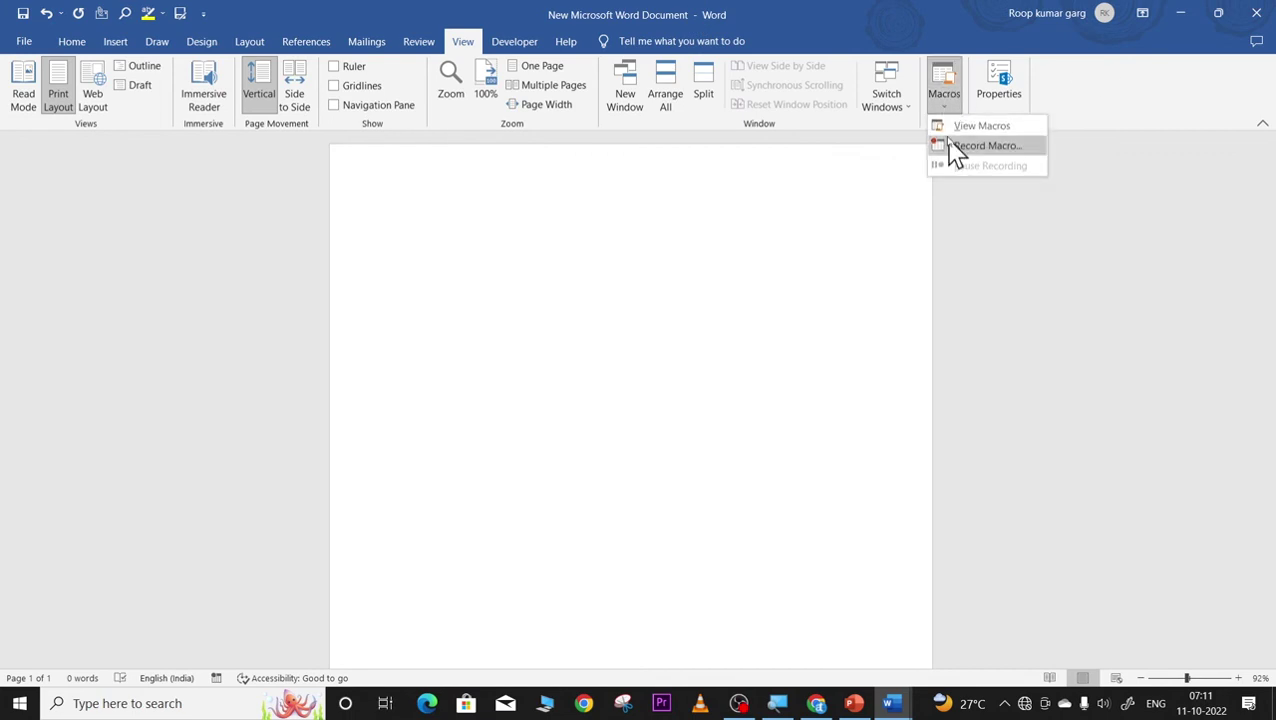
pyautogui.click(944, 126)
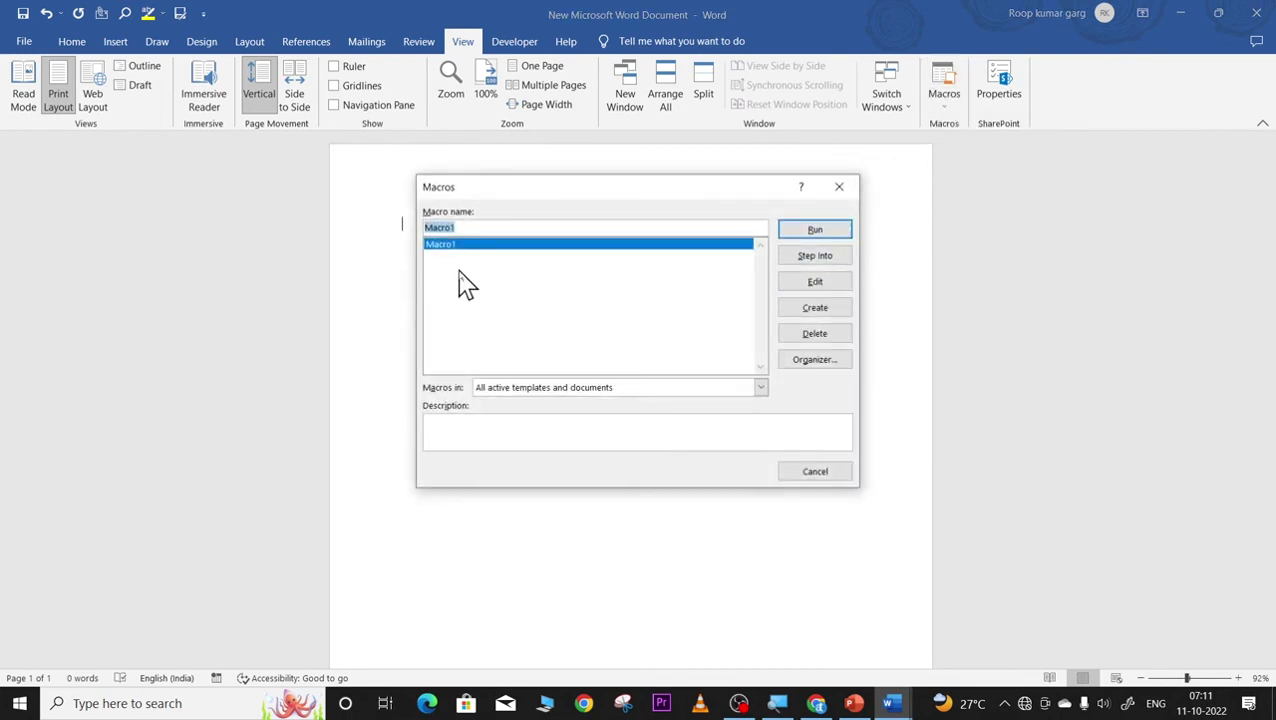
pyautogui.click(810, 229)
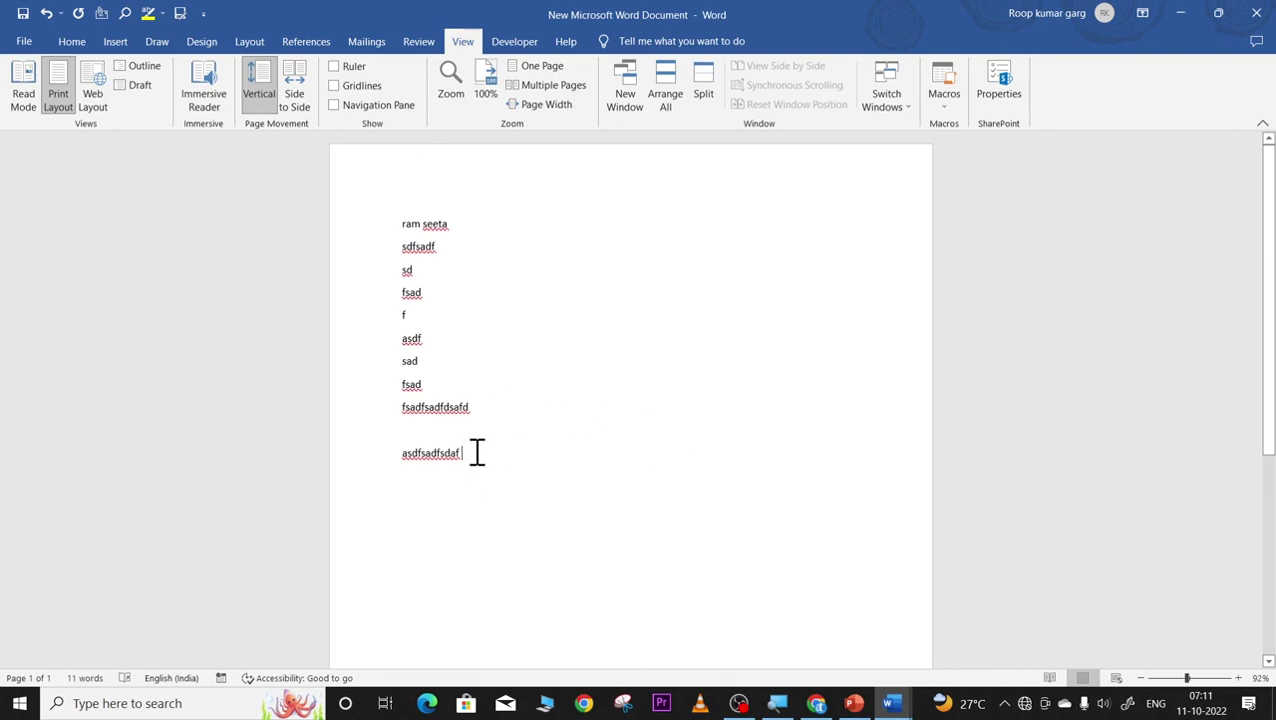
pyautogui.moveTo(395, 226); pyautogui.dragTo(489, 477)
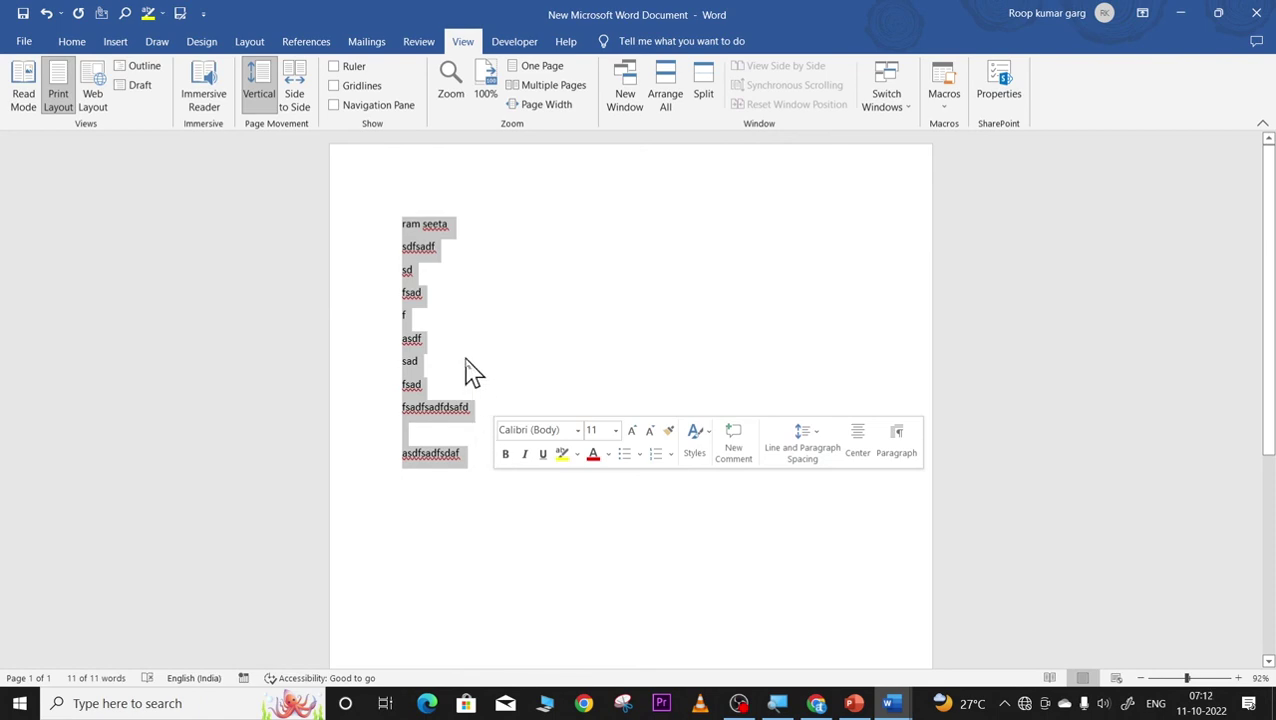
pyautogui.press('Delete')
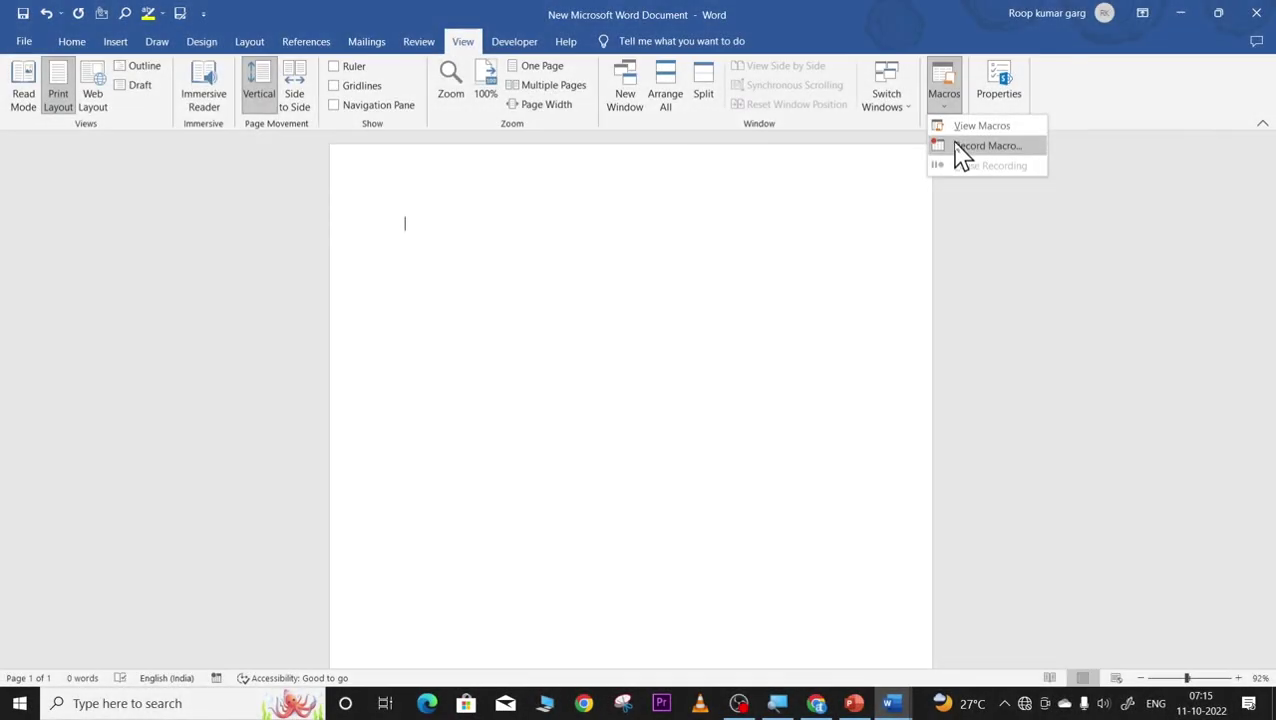
# Start a new macro with keyboard shortcut Ctrl+4 instead of Ctrl+F4.
pyautogui.click(958, 156)
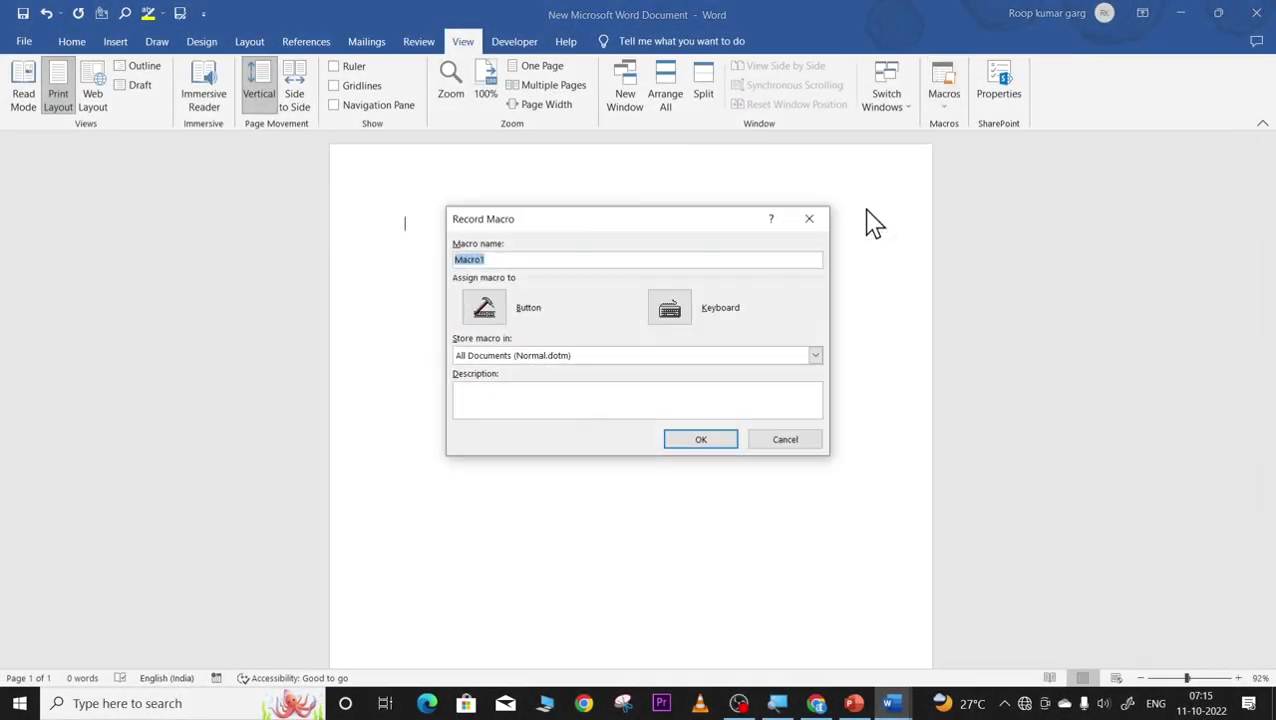
pyautogui.click(672, 310)
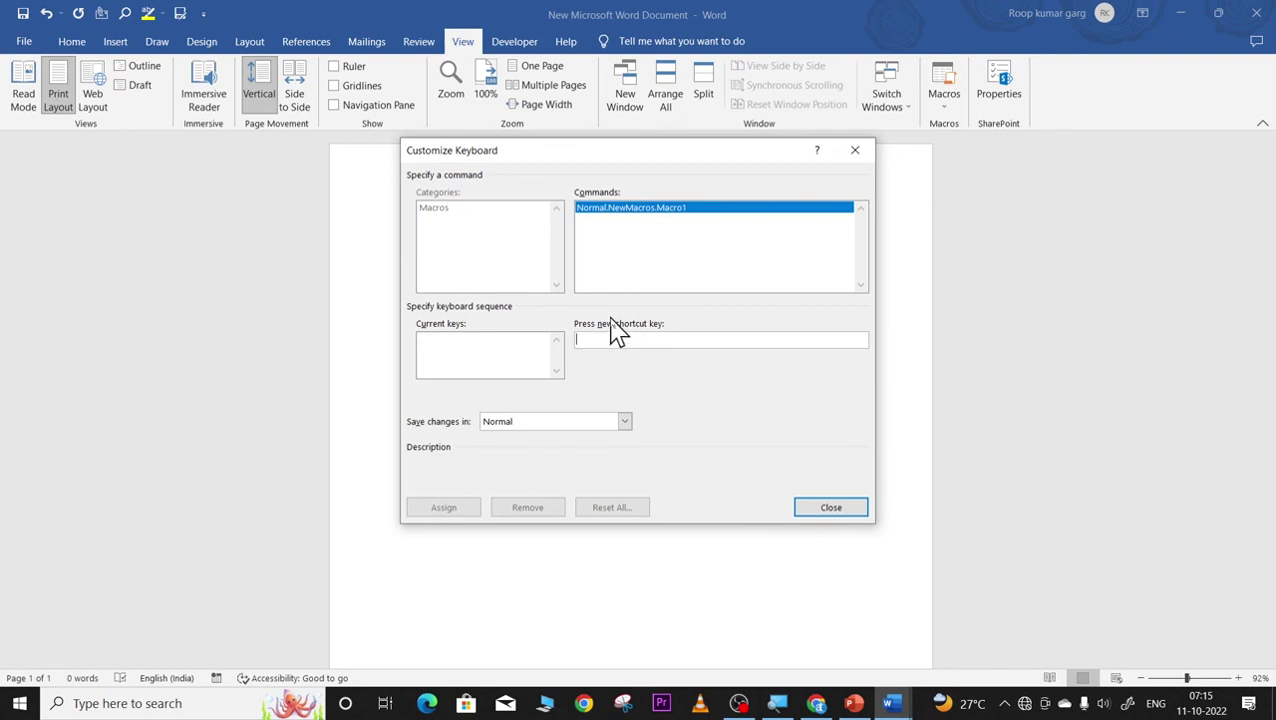
pyautogui.hotkey('ctrl', 'F4')
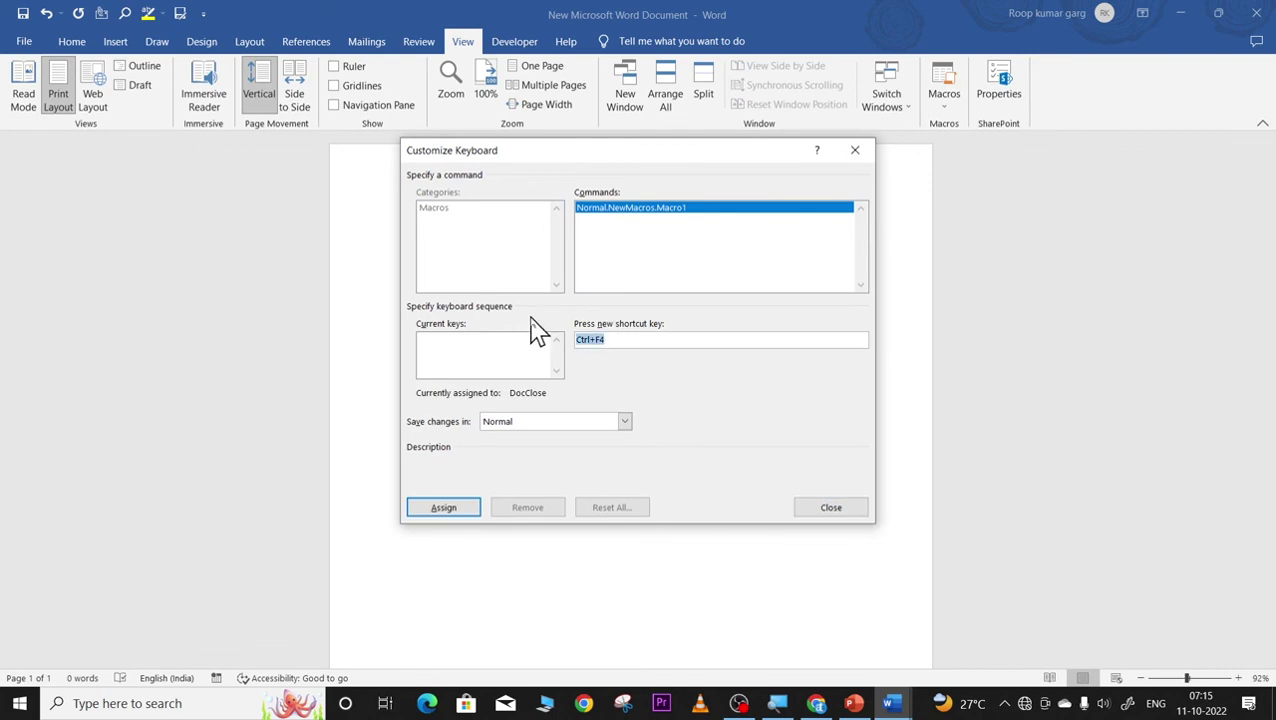
pyautogui.press('BackSpace')
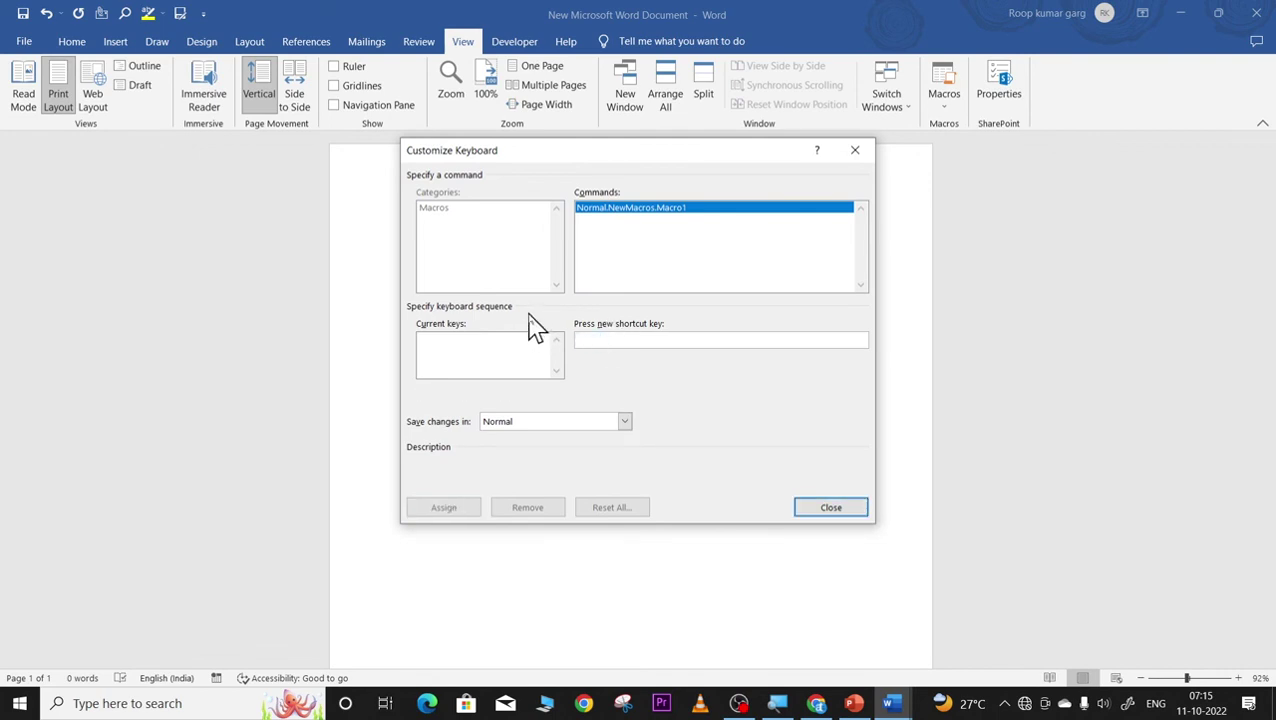
pyautogui.hotkey('ctrl', '4')
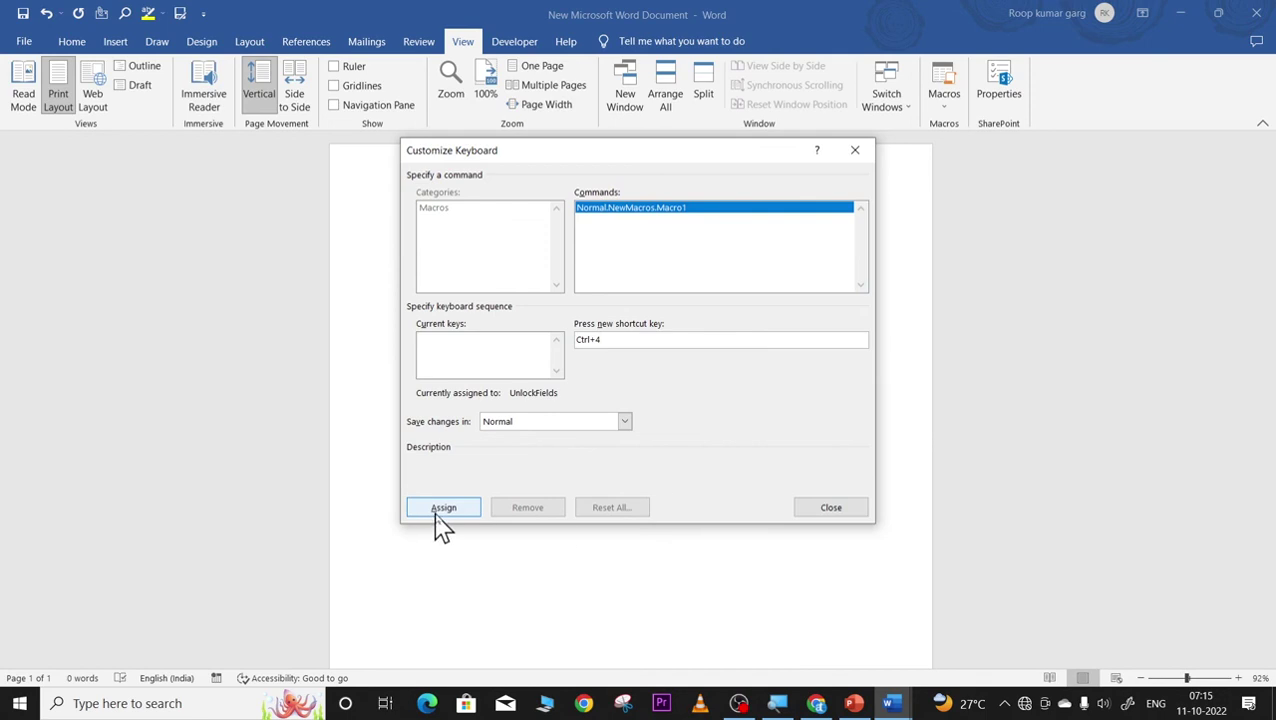
pyautogui.click(436, 515)
pyautogui.click(823, 509)
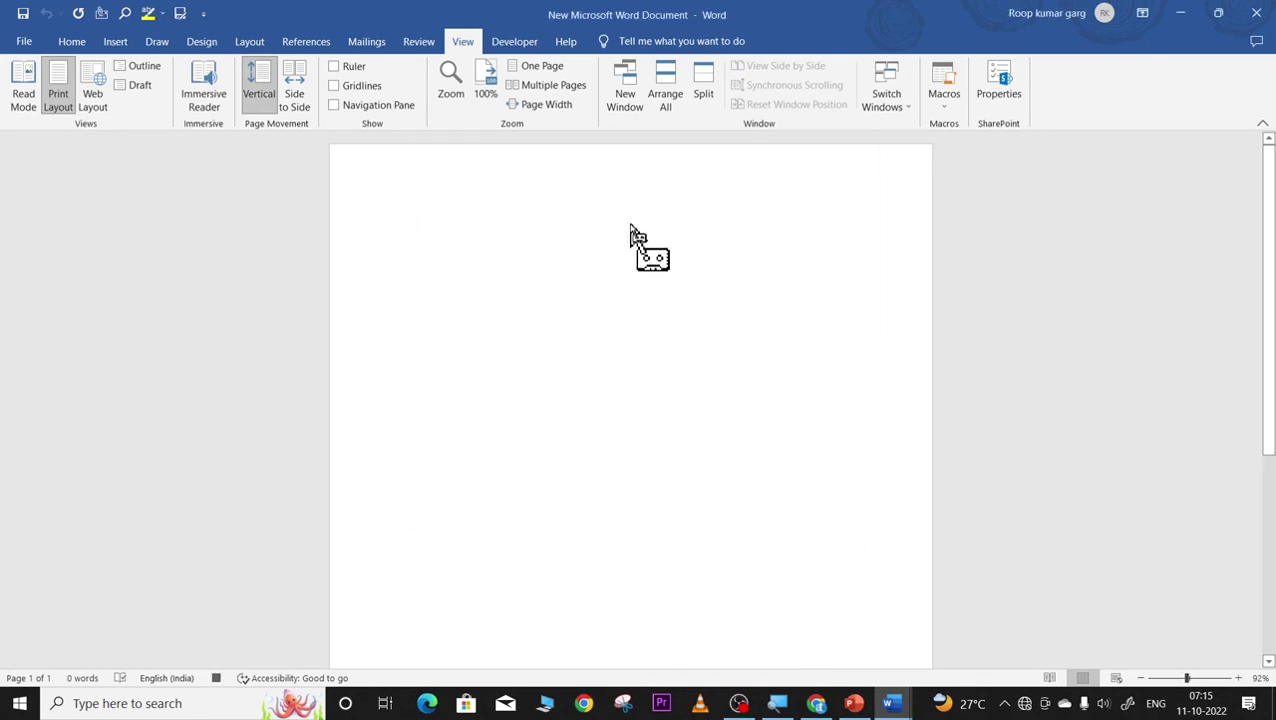
# Set the font to Adobe Gothic Std B at size 28.
pyautogui.click(69, 48)
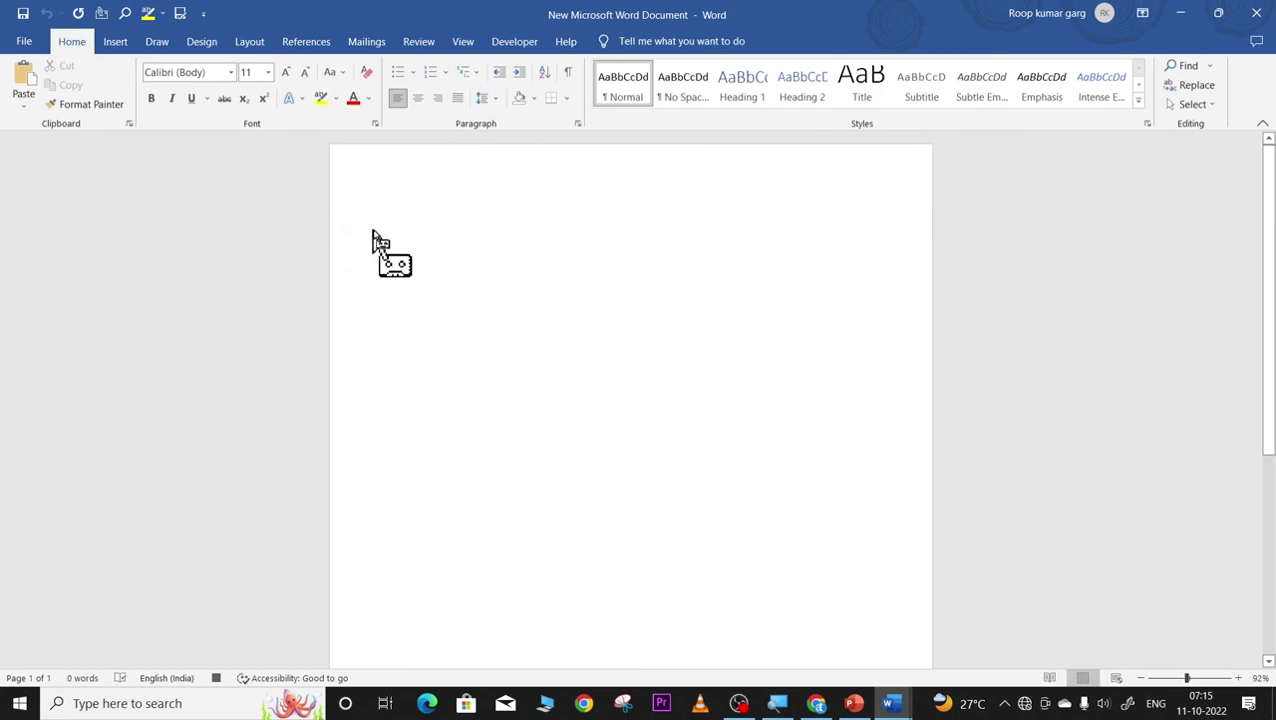
pyautogui.click(231, 73)
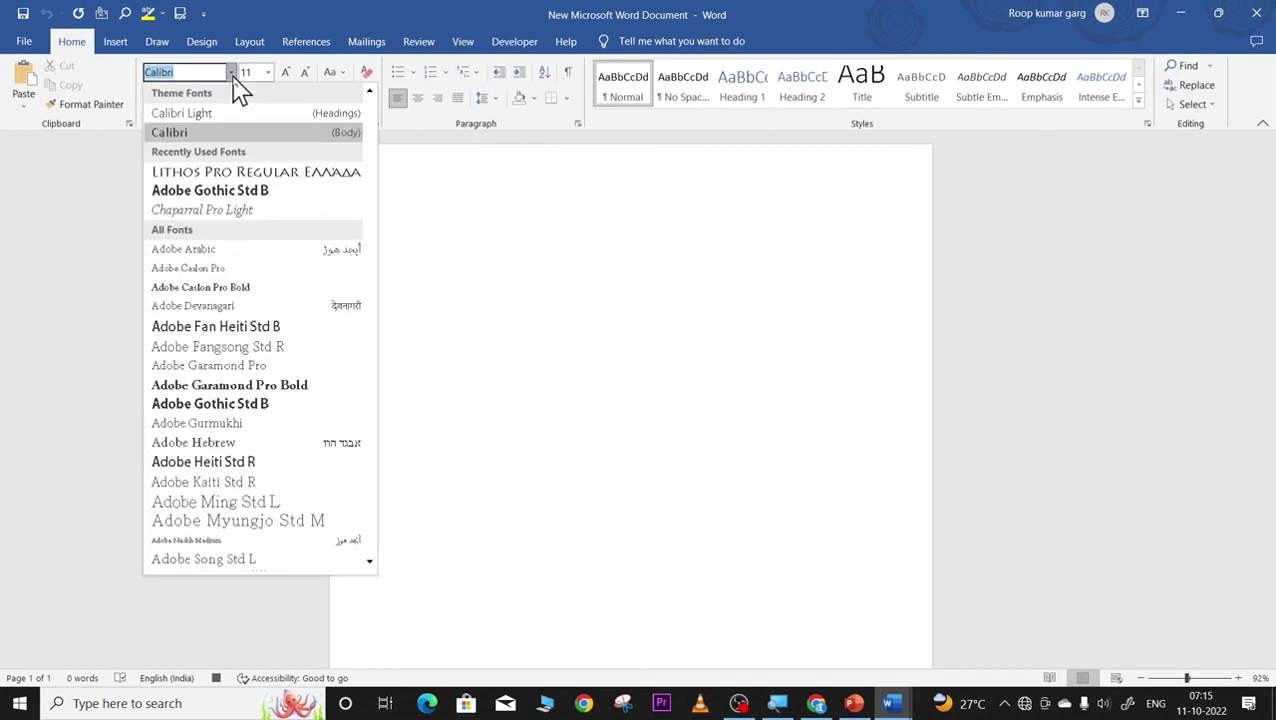
pyautogui.click(262, 404)
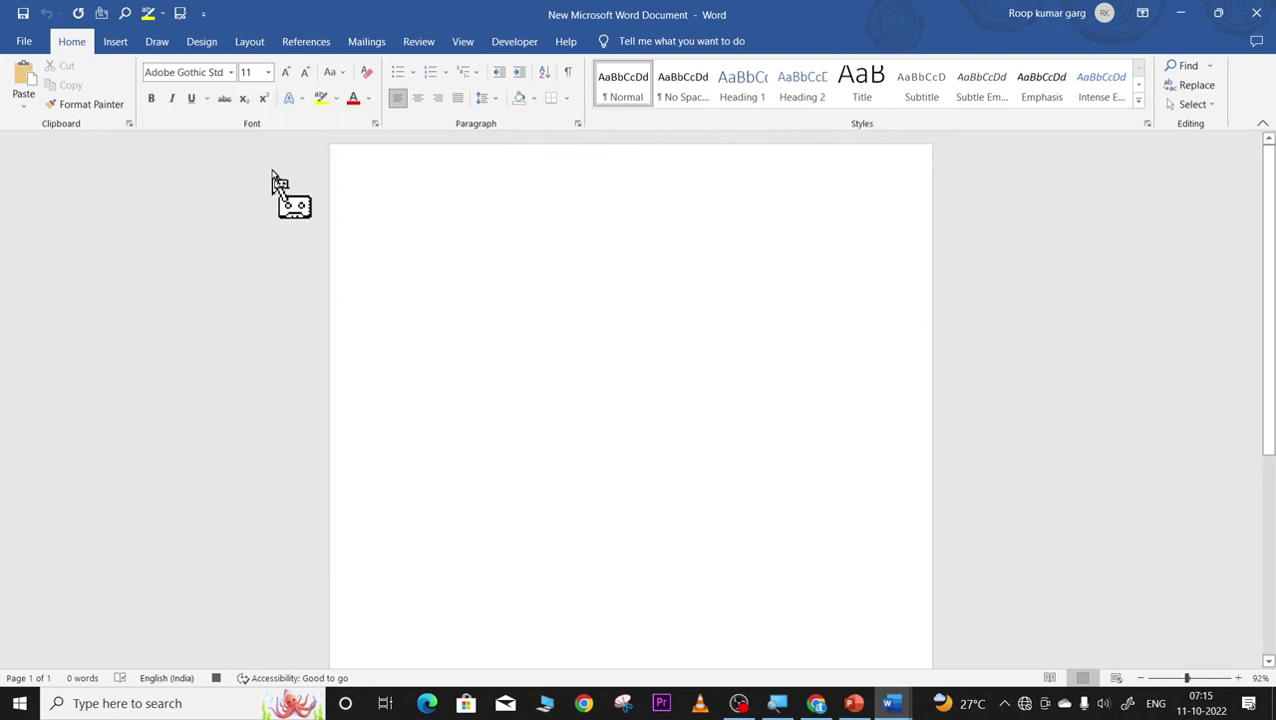
pyautogui.click(268, 74)
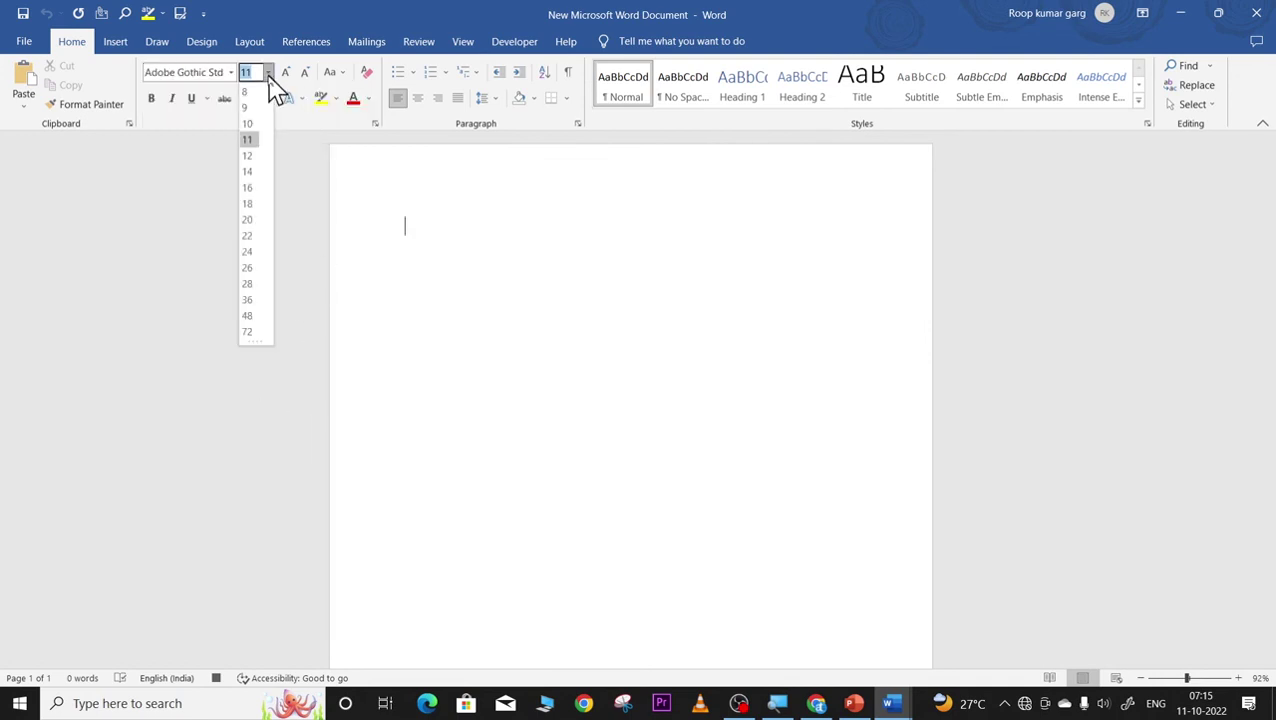
pyautogui.click(250, 284)
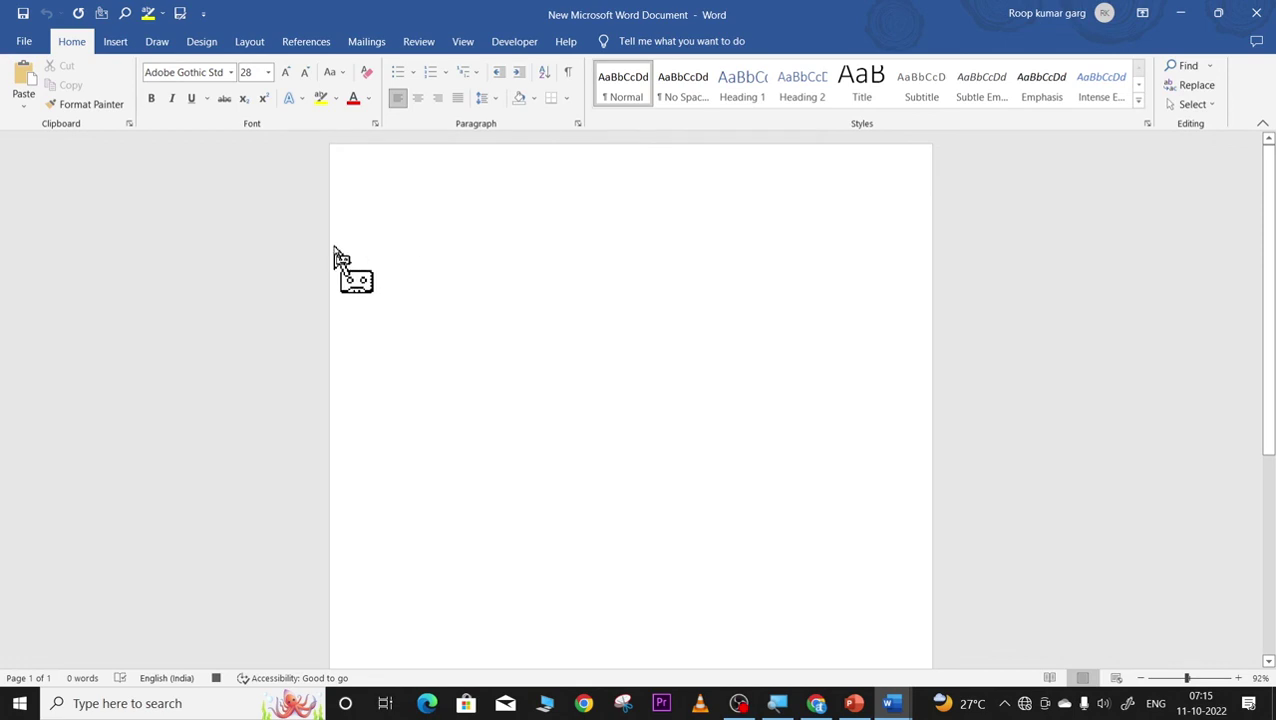
# Stop recording the macro from View > Macros.
pyautogui.click(463, 45)
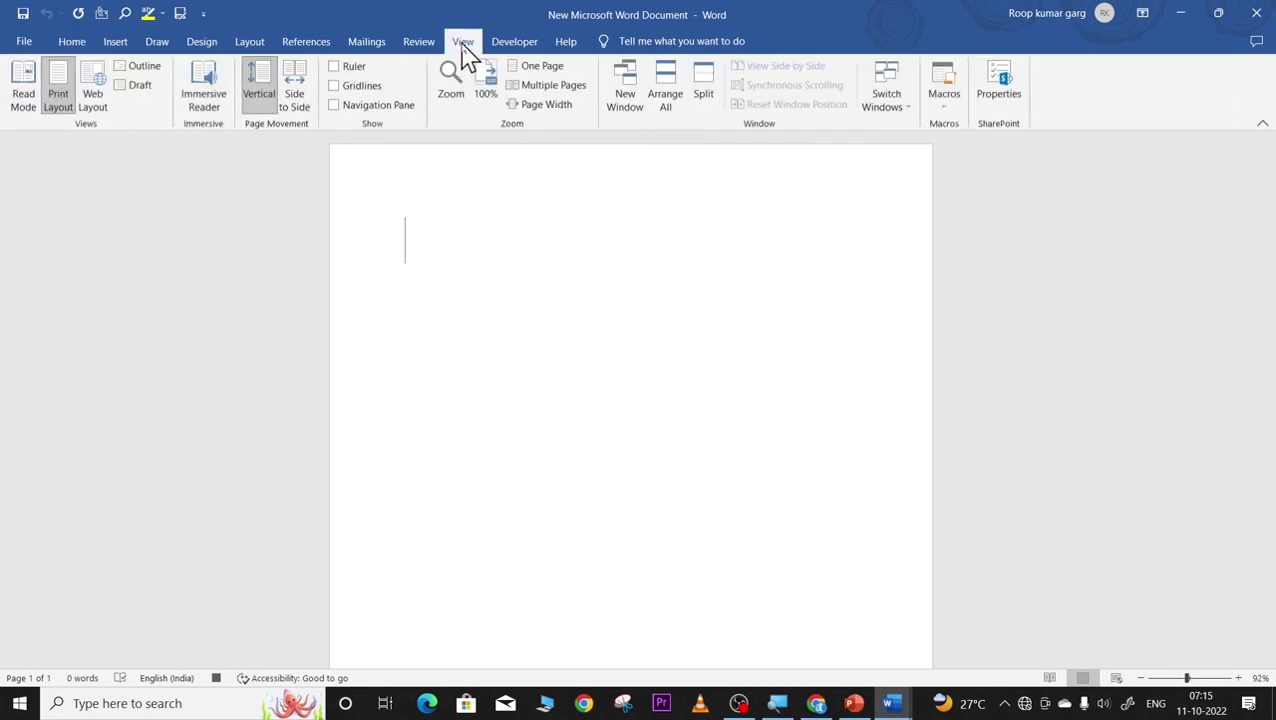
pyautogui.click(943, 107)
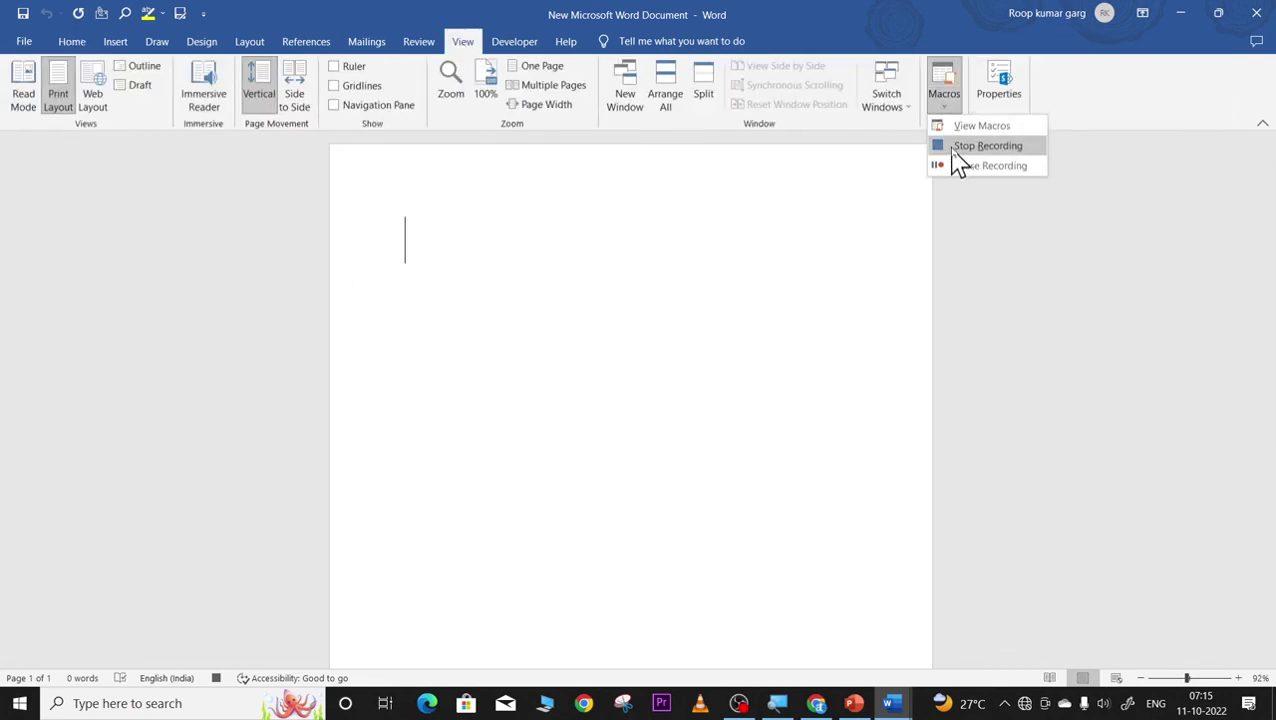
pyautogui.click(955, 147)
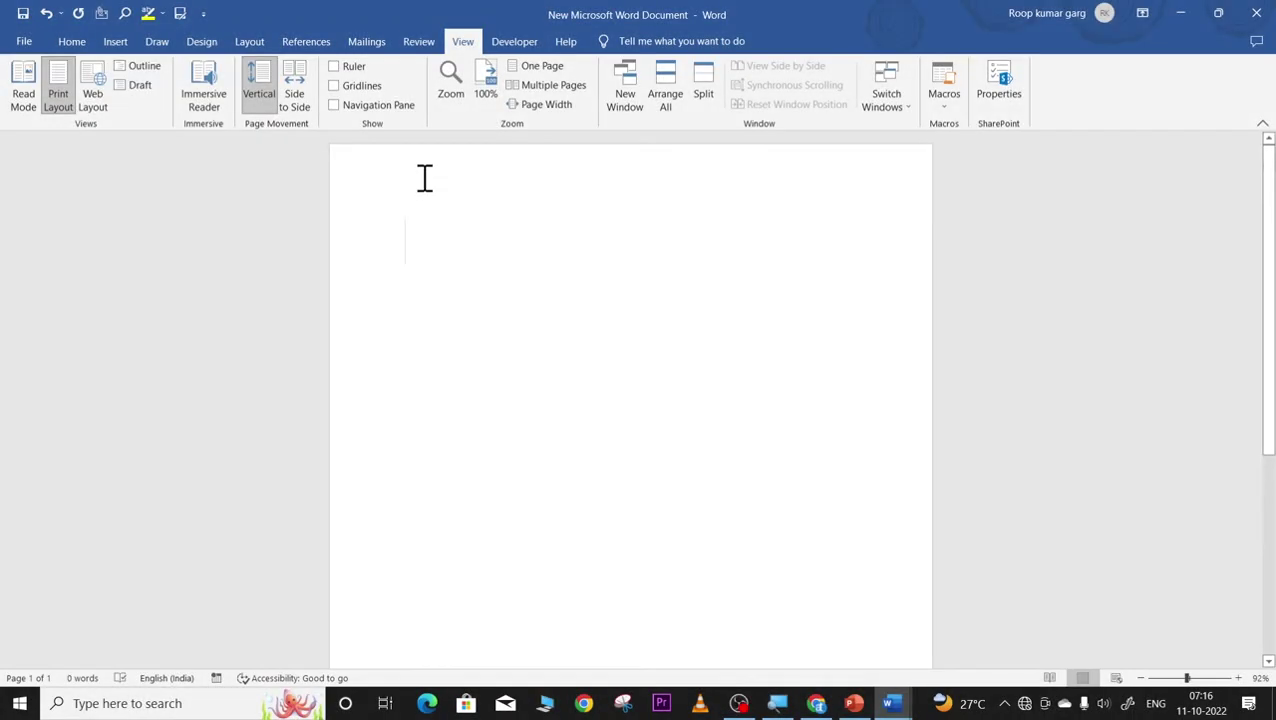
# Start recording Macro2 and assign it the Ctrl+5 keyboard shortcut.
pyautogui.click(947, 112)
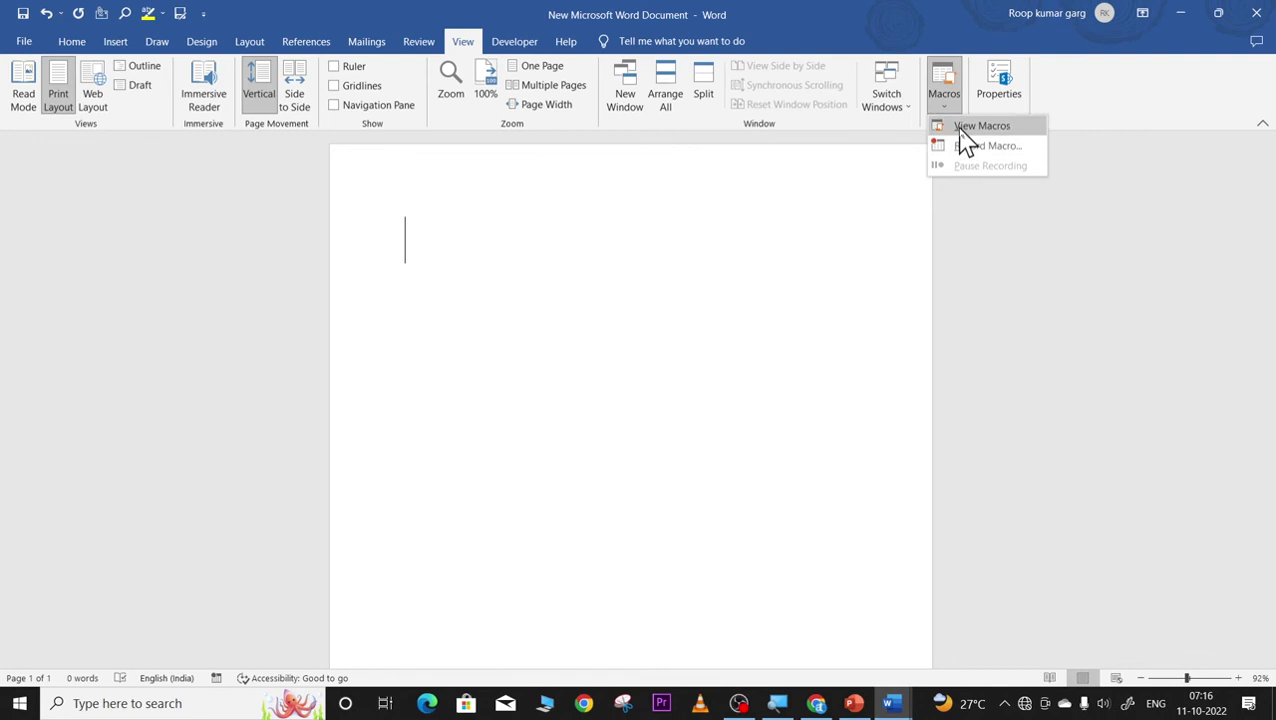
pyautogui.click(975, 146)
pyautogui.click(676, 318)
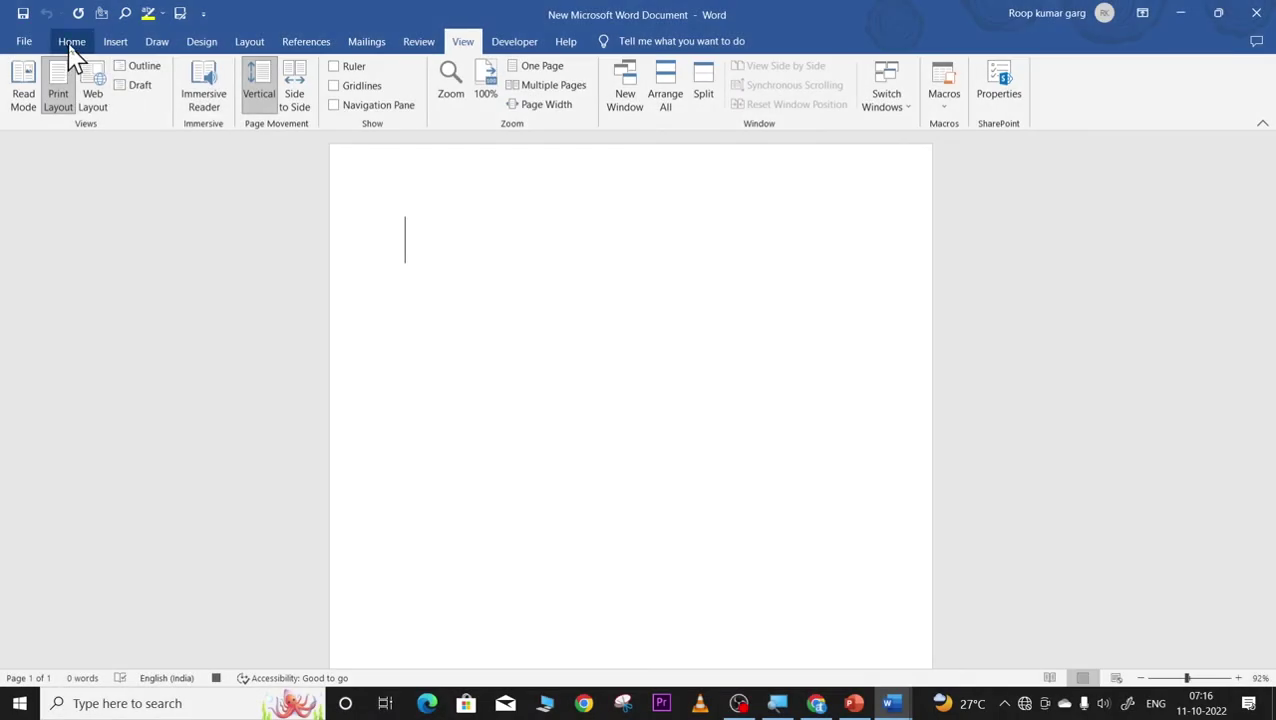
# While recording, set the font to Adobe Fangsong Std R at size 9.
pyautogui.click(74, 42)
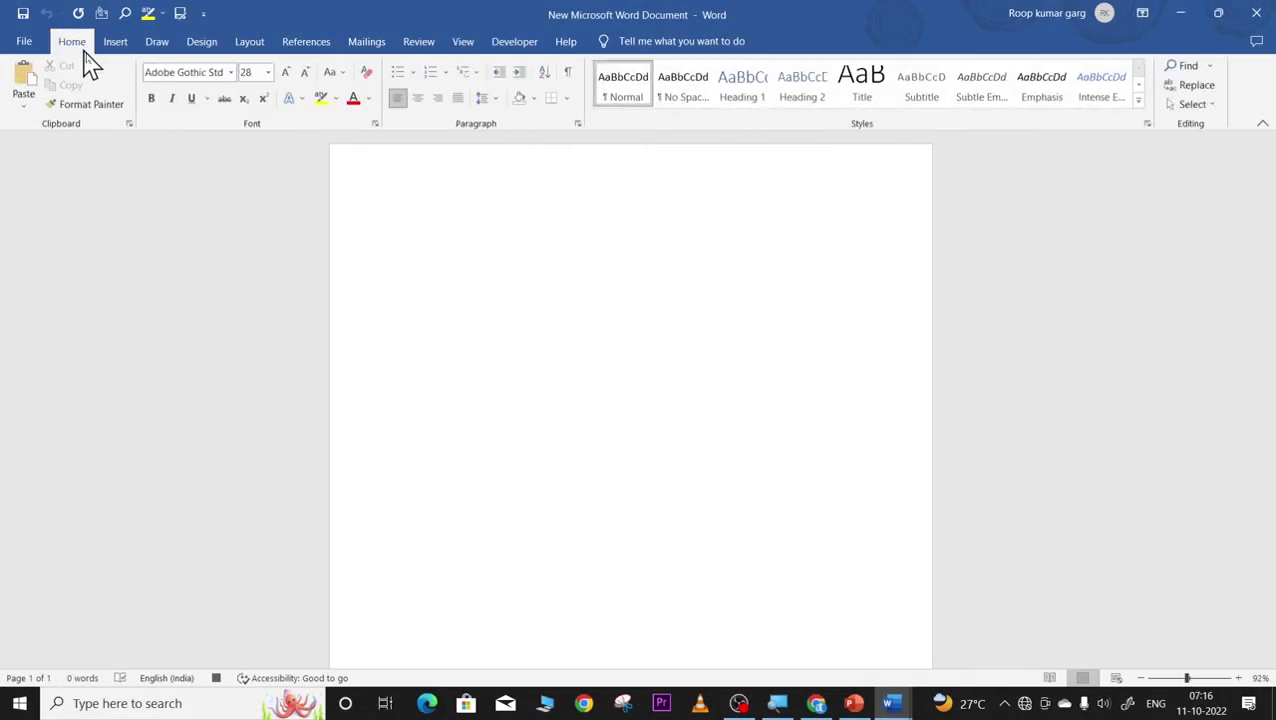
pyautogui.click(231, 72)
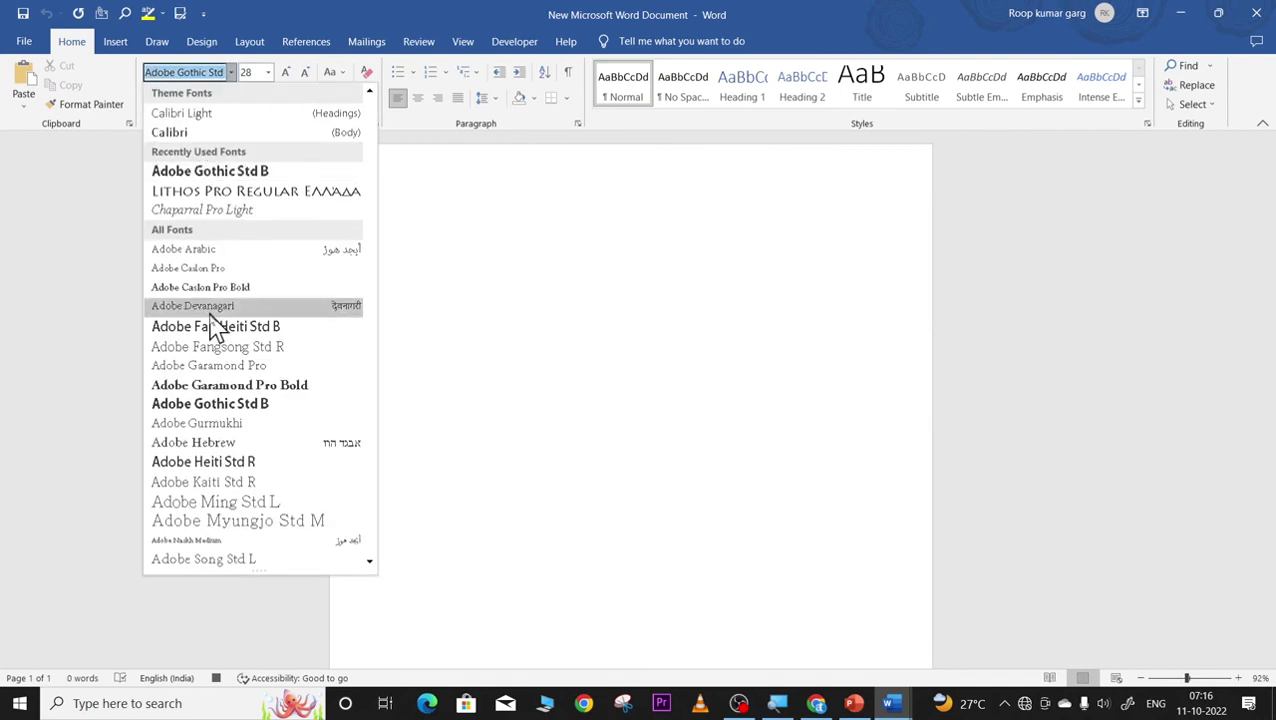
pyautogui.click(225, 347)
pyautogui.click(268, 74)
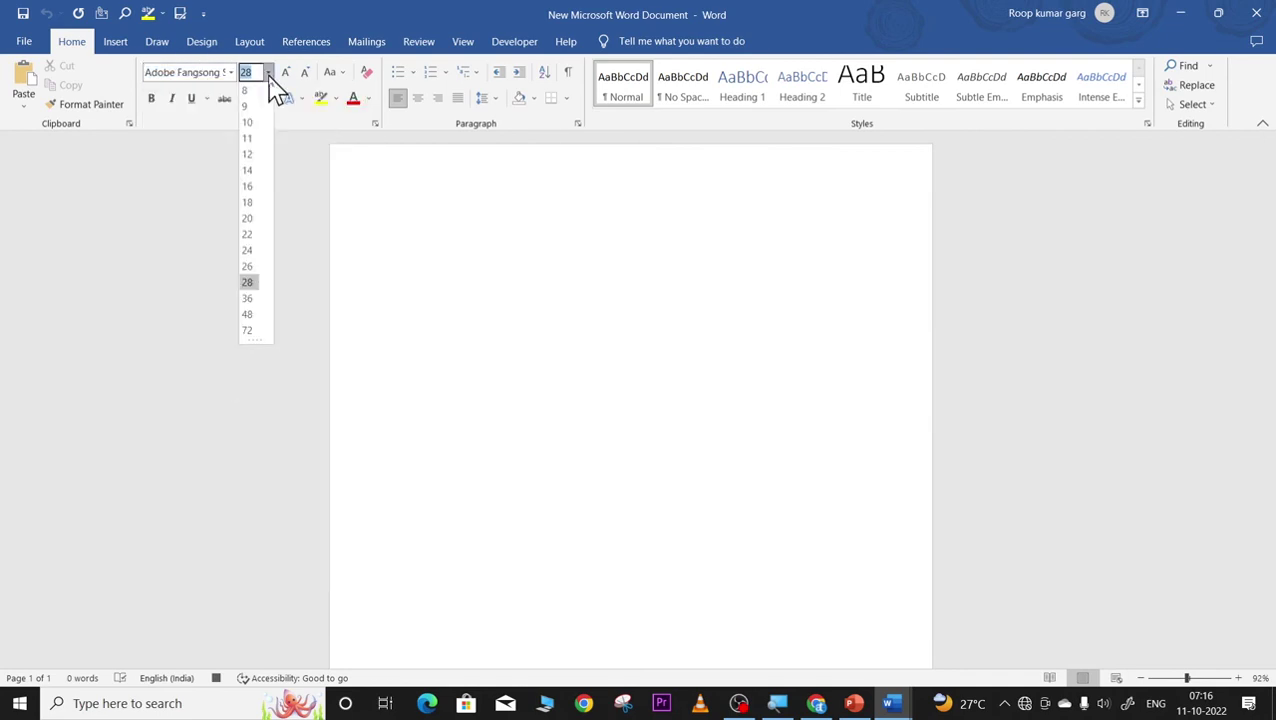
pyautogui.click(250, 107)
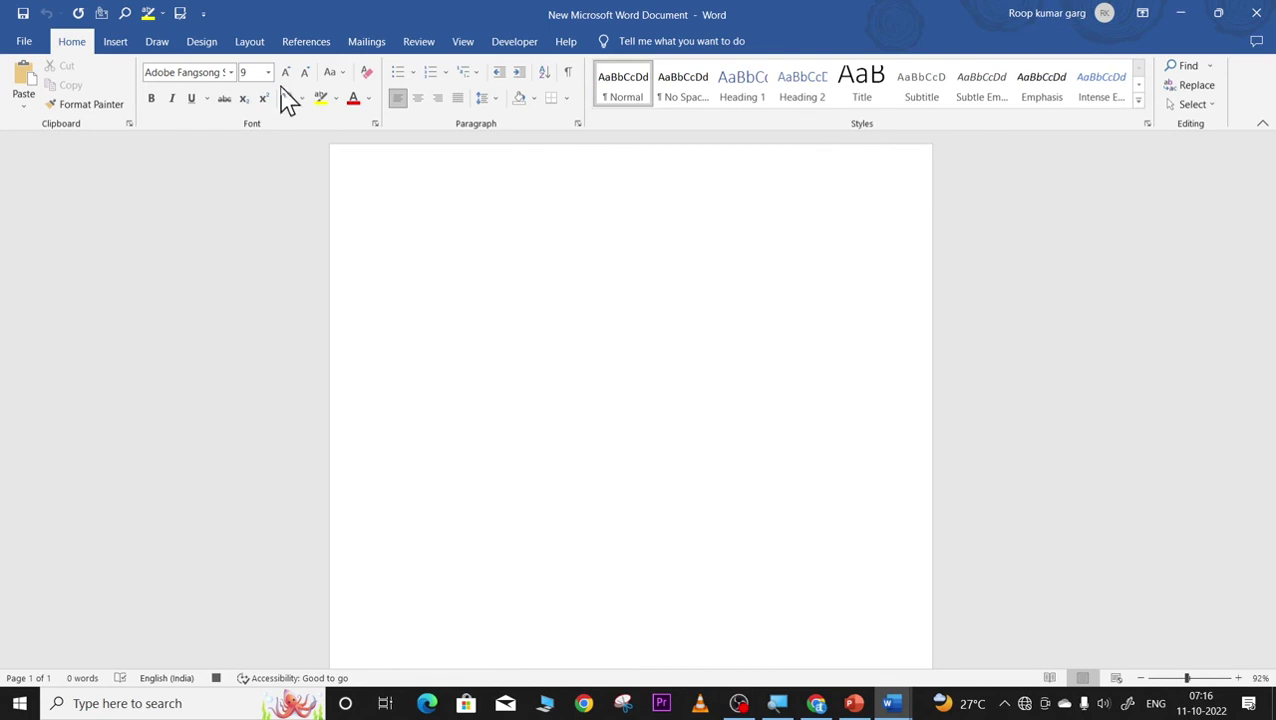
# Stop recording Macro2 from the View tab's Macros menu.
pyautogui.click(462, 41)
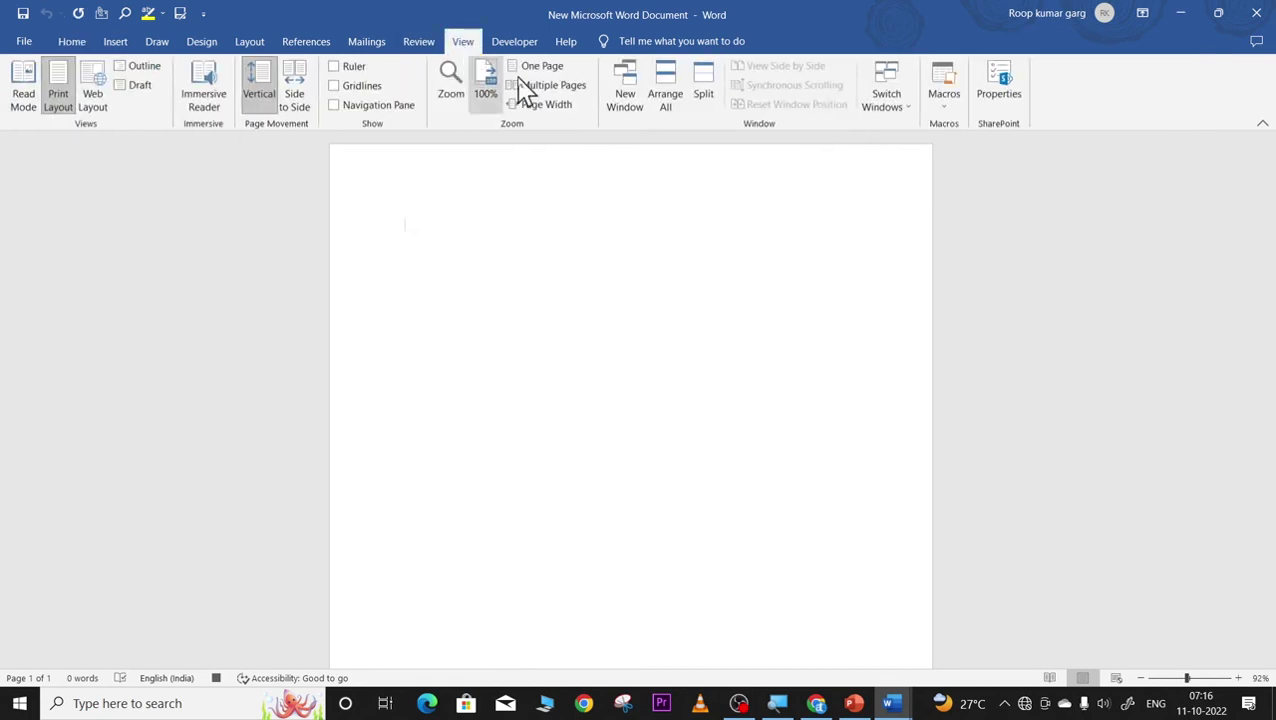
pyautogui.click(943, 102)
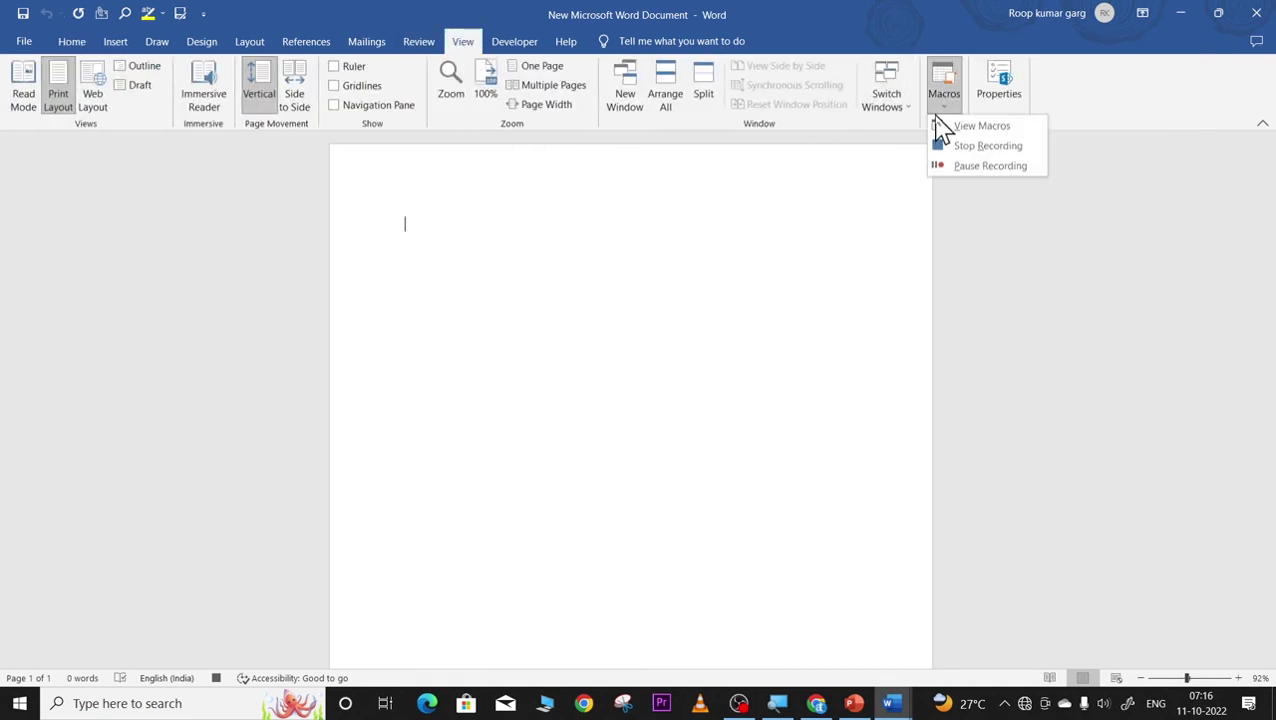
pyautogui.click(942, 147)
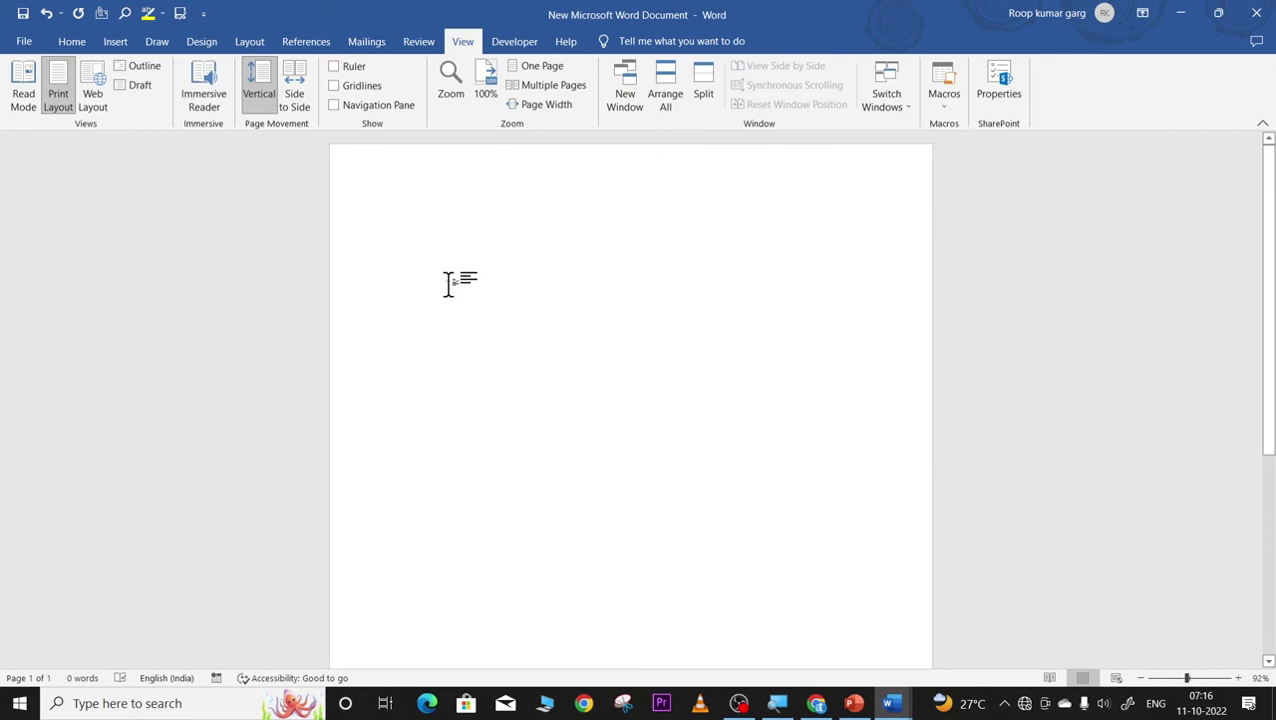
# Type eight words of sample text, using the Ctrl+4 and Ctrl+5 macros to alternate between size 28 and size 9.
pyautogui.write('rtretewrth ')
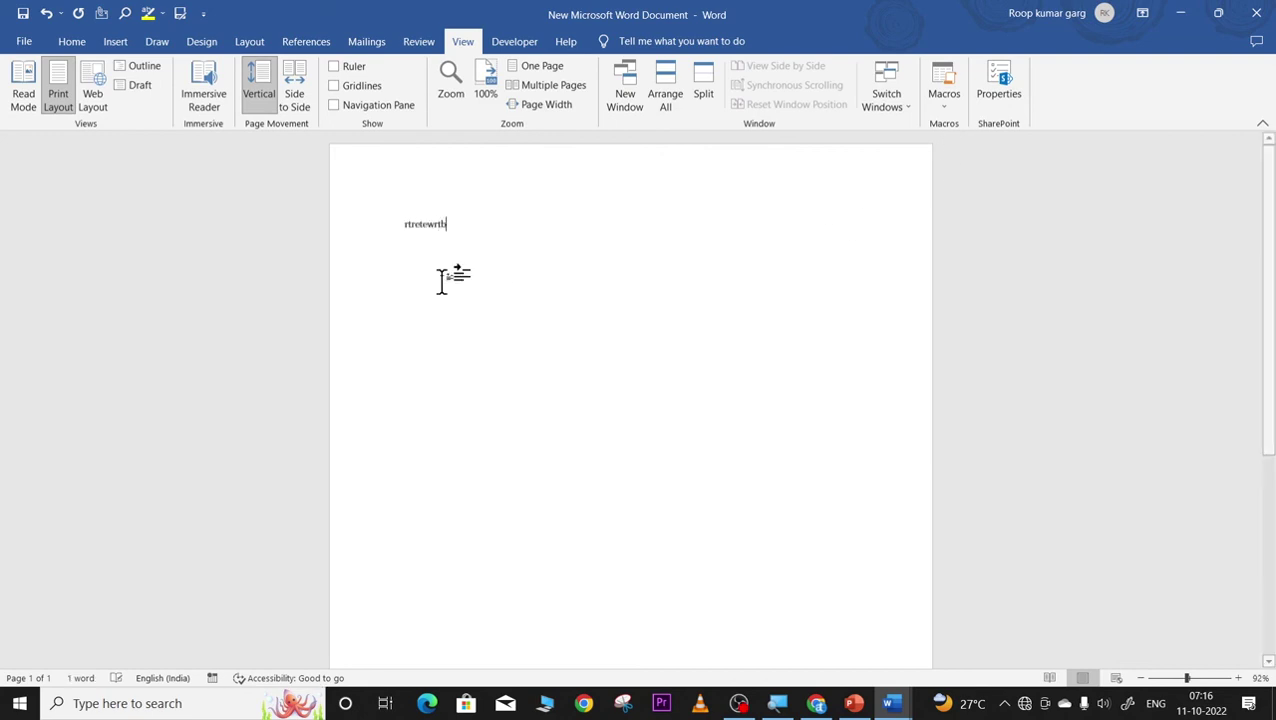
pyautogui.write('rtrwe tb ert')
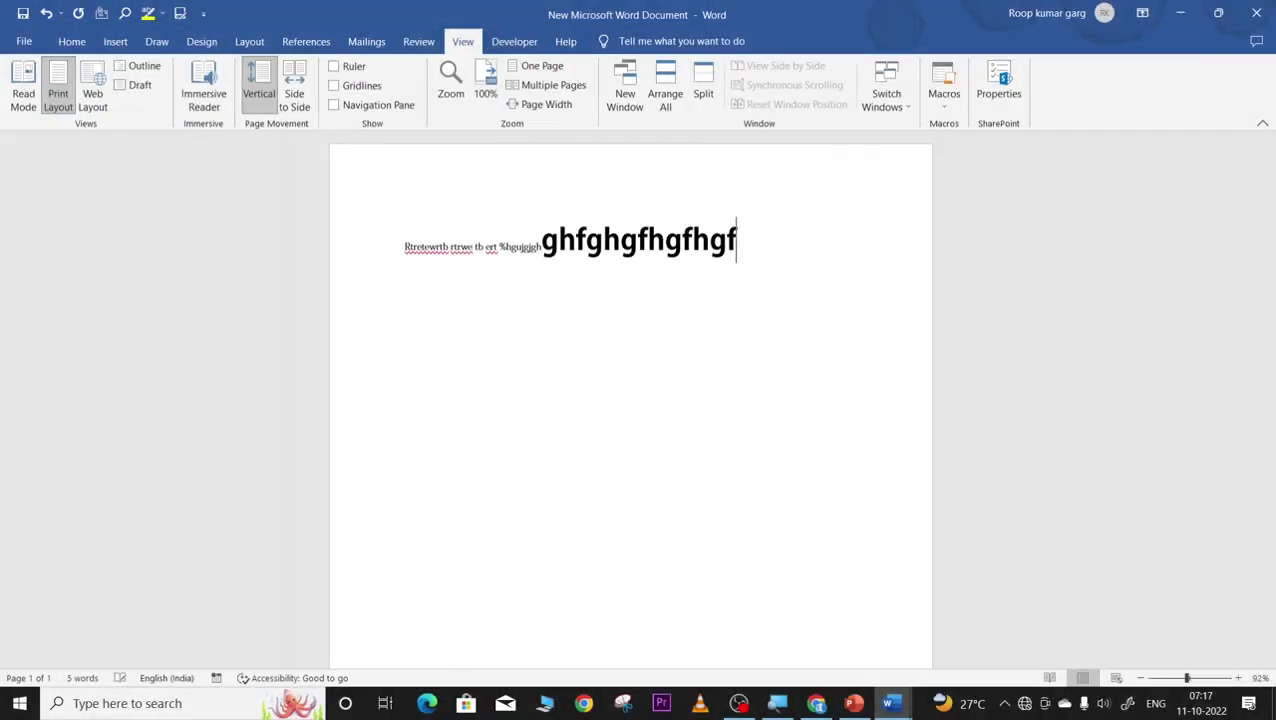
pyautogui.write('h gfh')
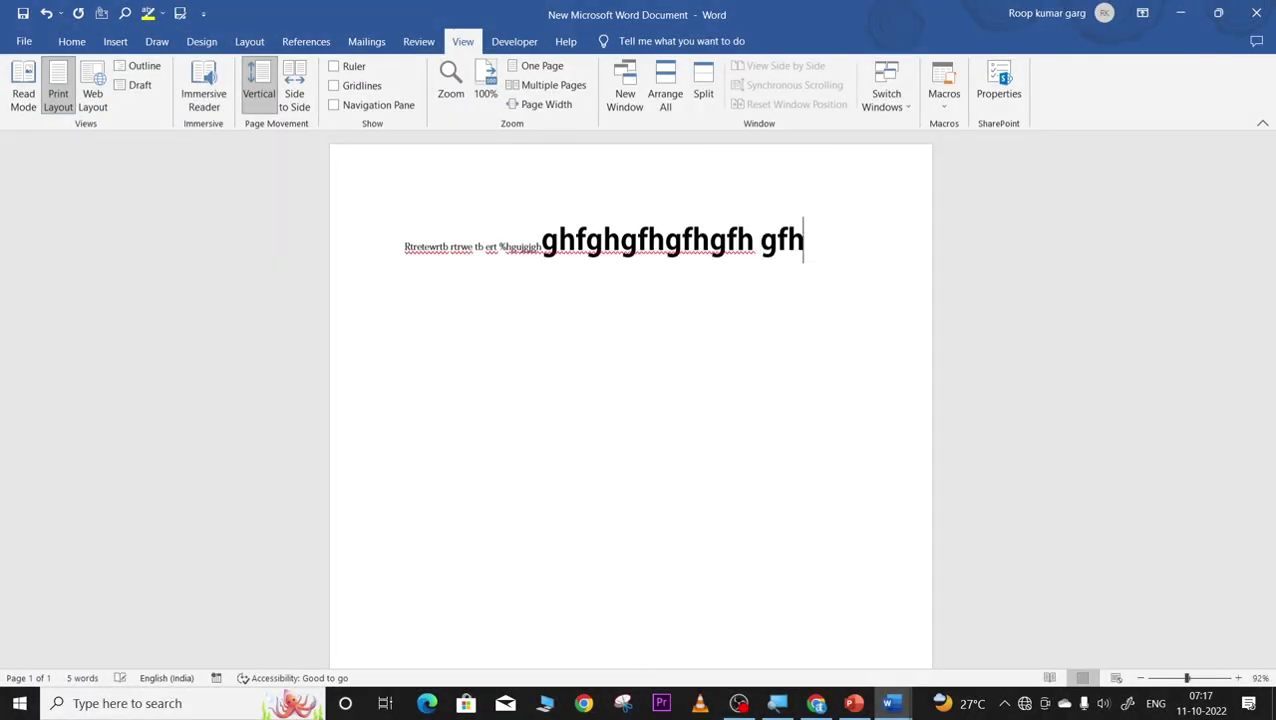
pyautogui.write('gfhgfh fghgfh')
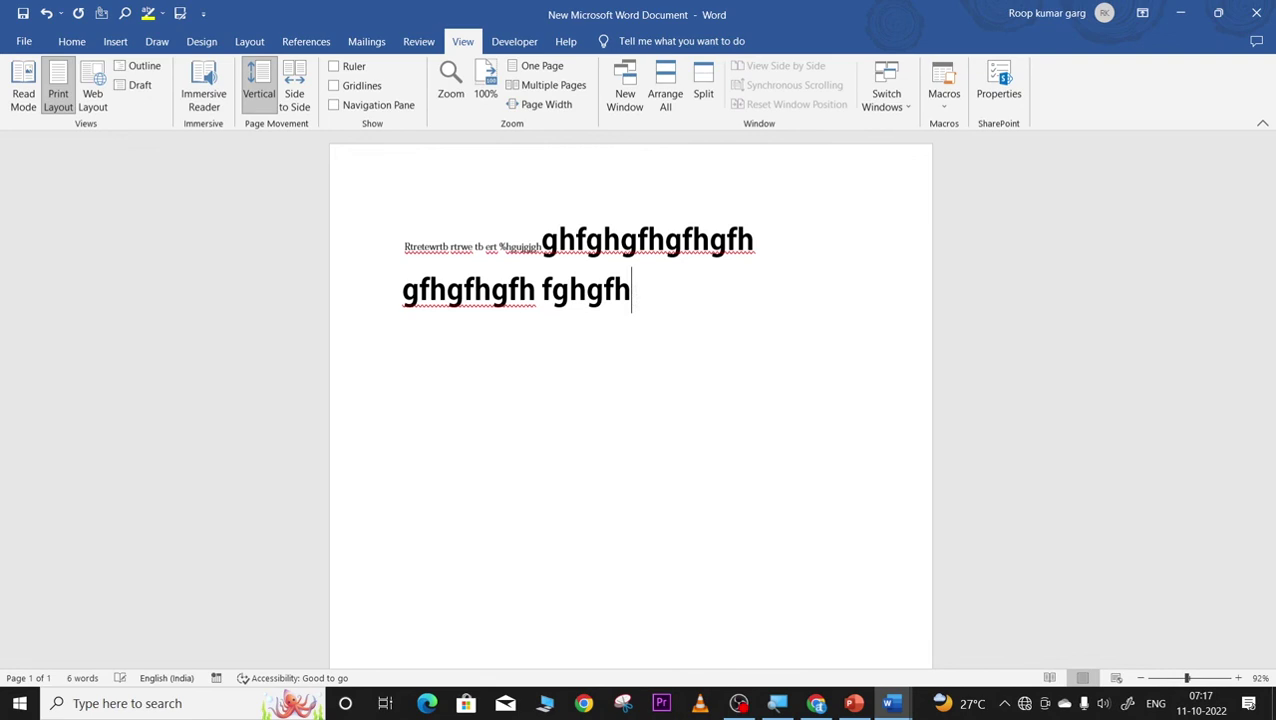
pyautogui.write('g')
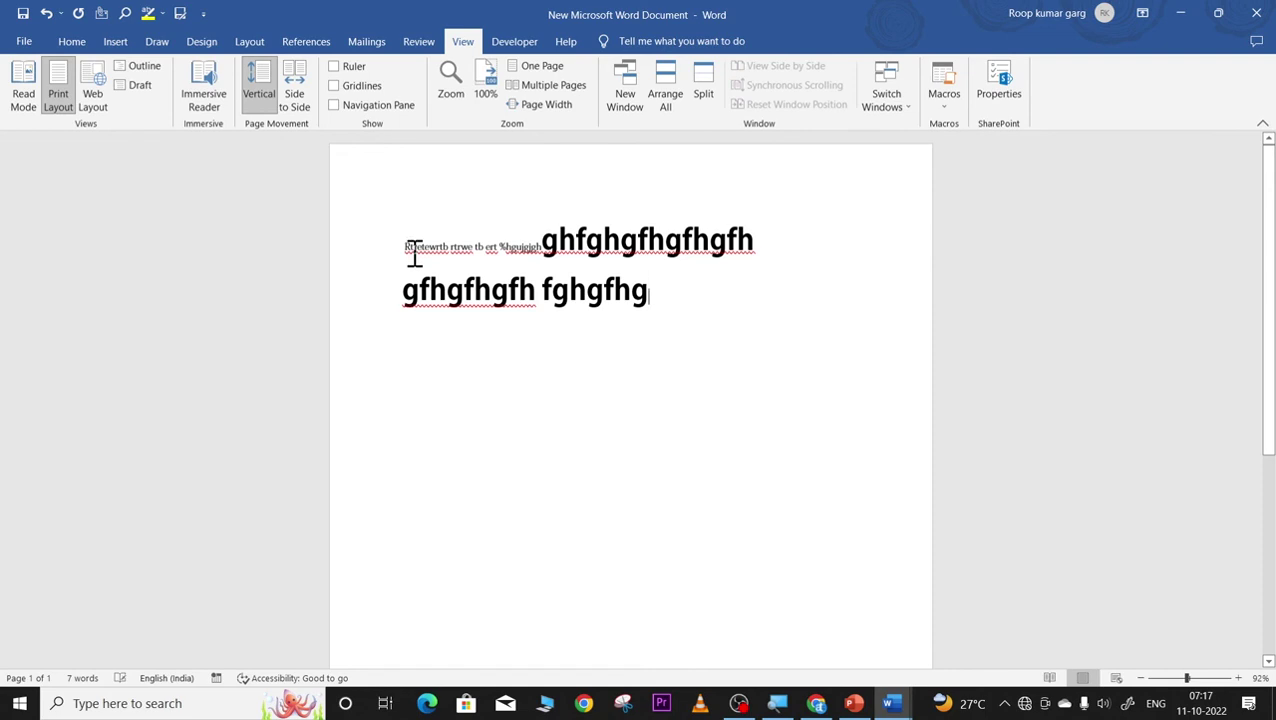
pyautogui.write('ghjhghgjhgh')
pyautogui.write('hj')
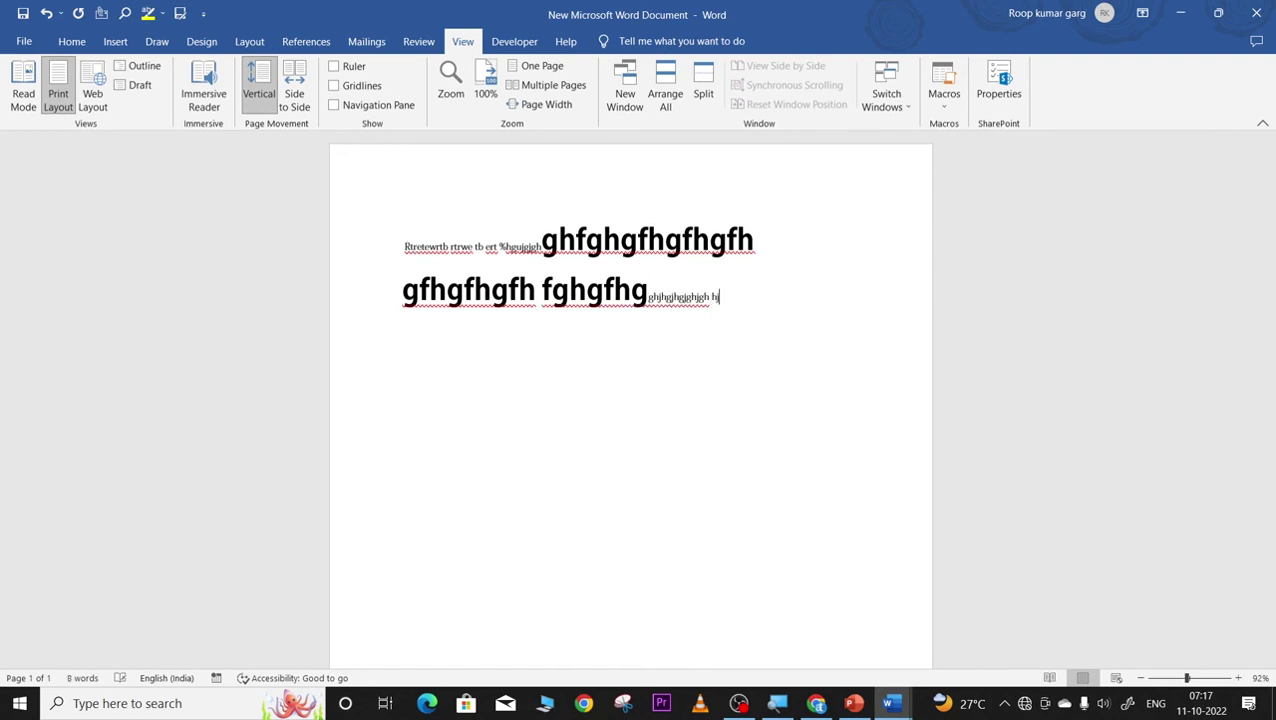
pyautogui.write('jhgjghjhgjghjhg')
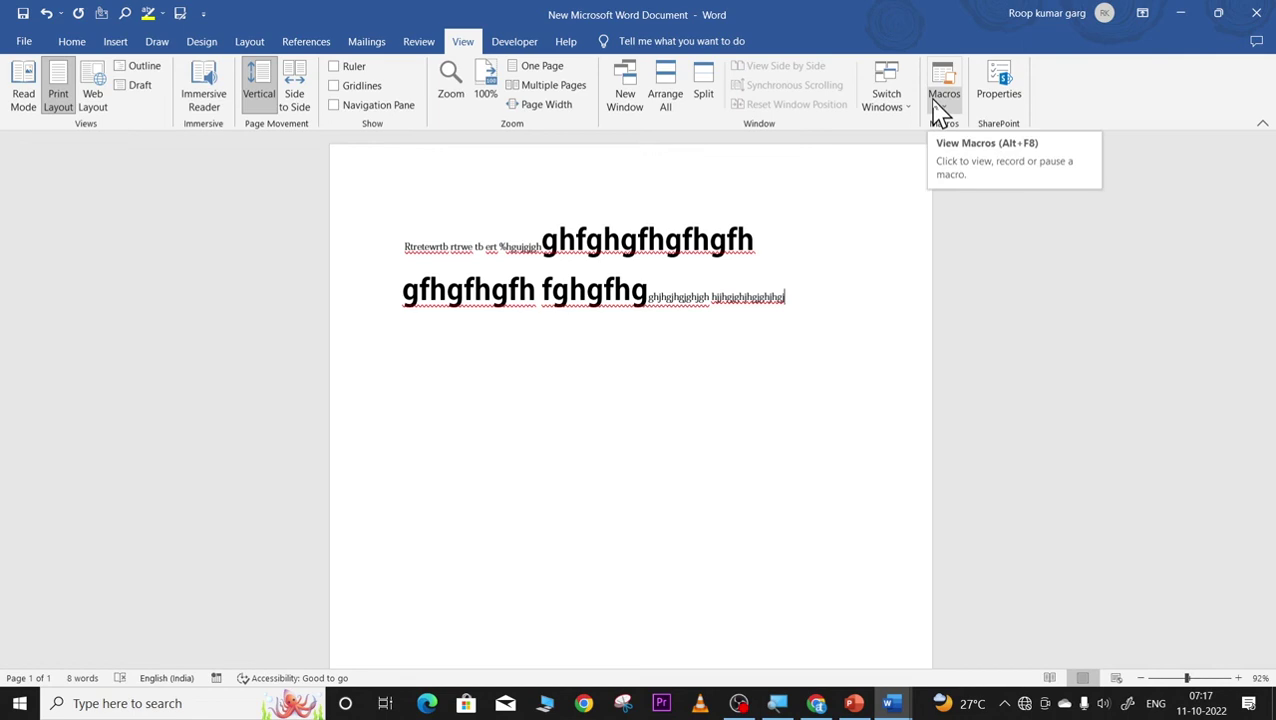
pyautogui.click(999, 95)
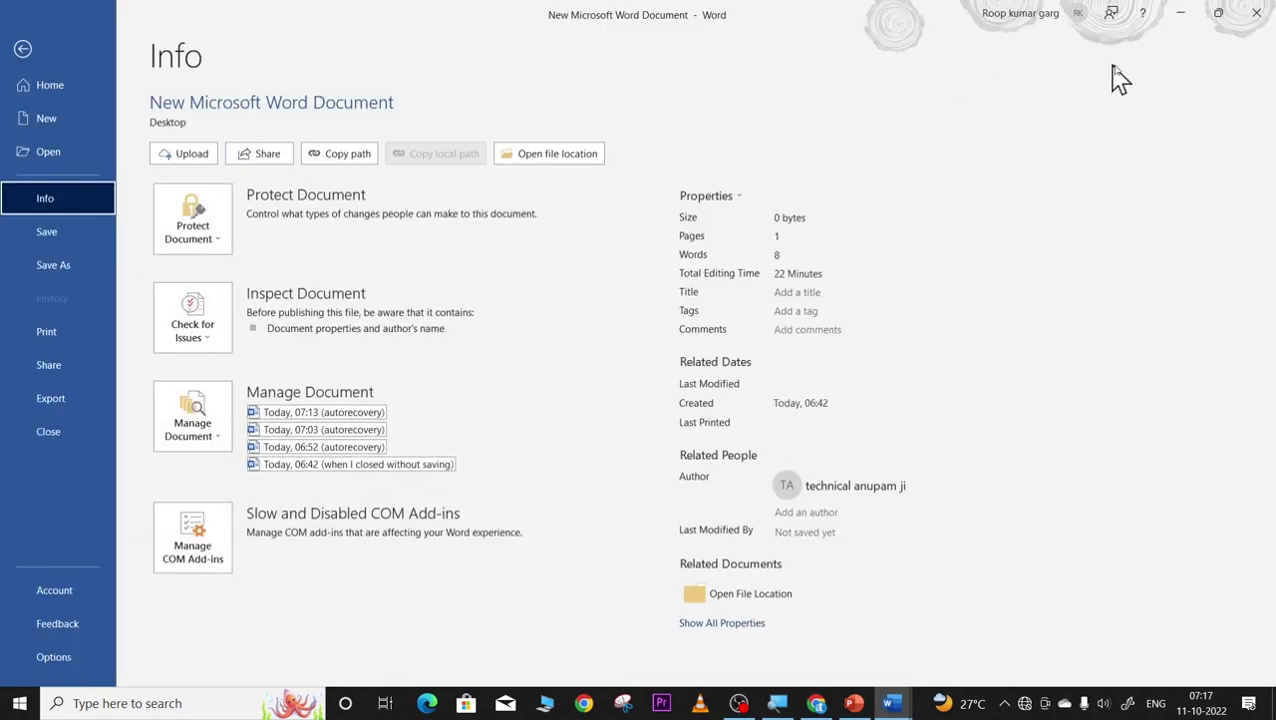
pyautogui.click(1256, 14)
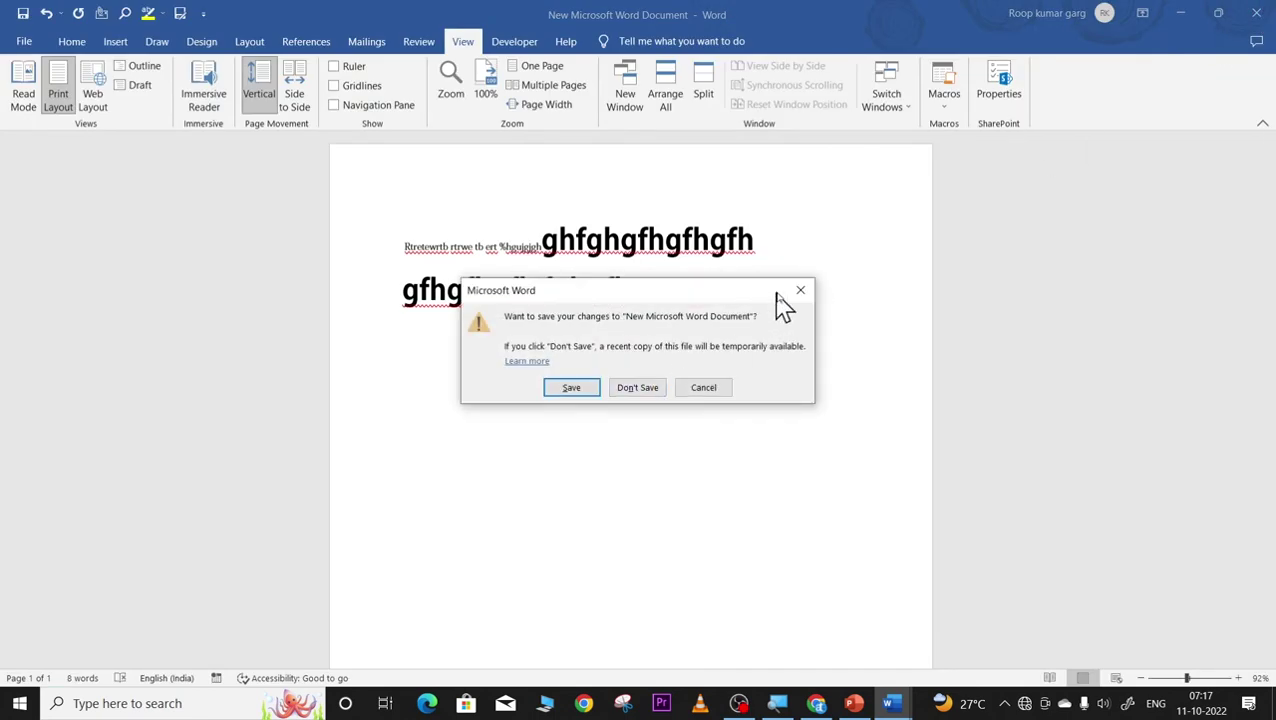
pyautogui.click(800, 290)
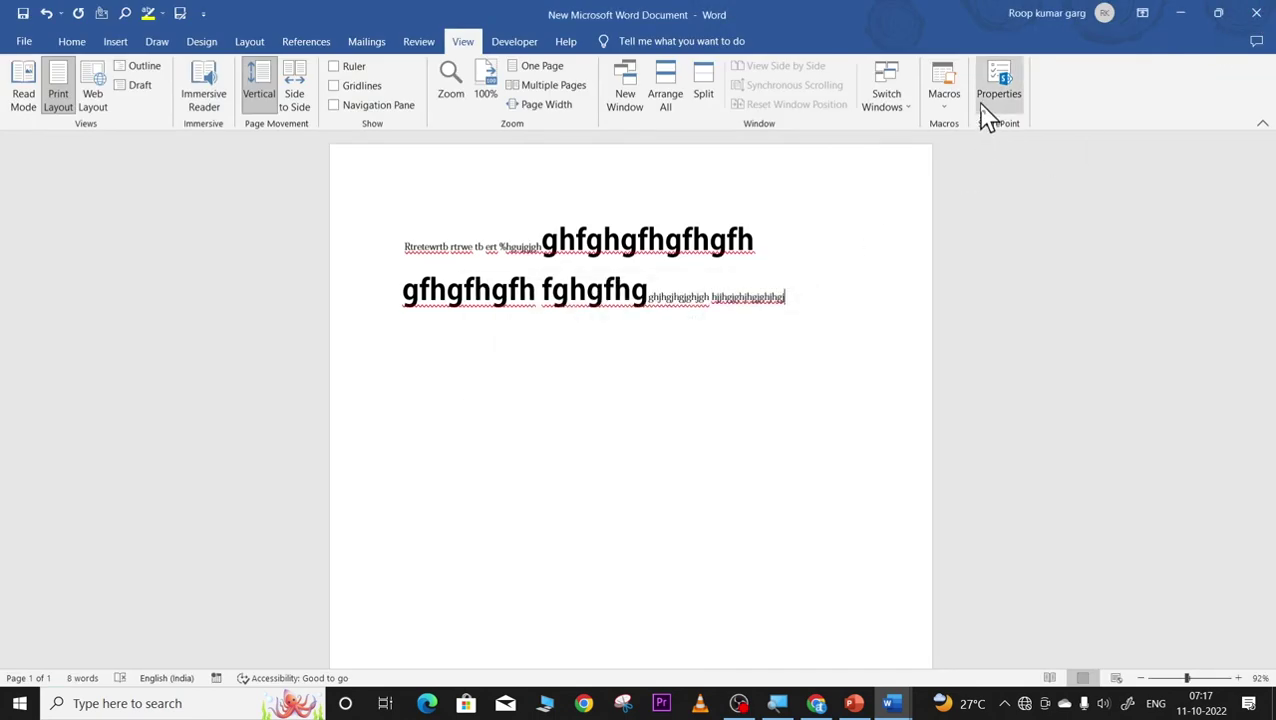